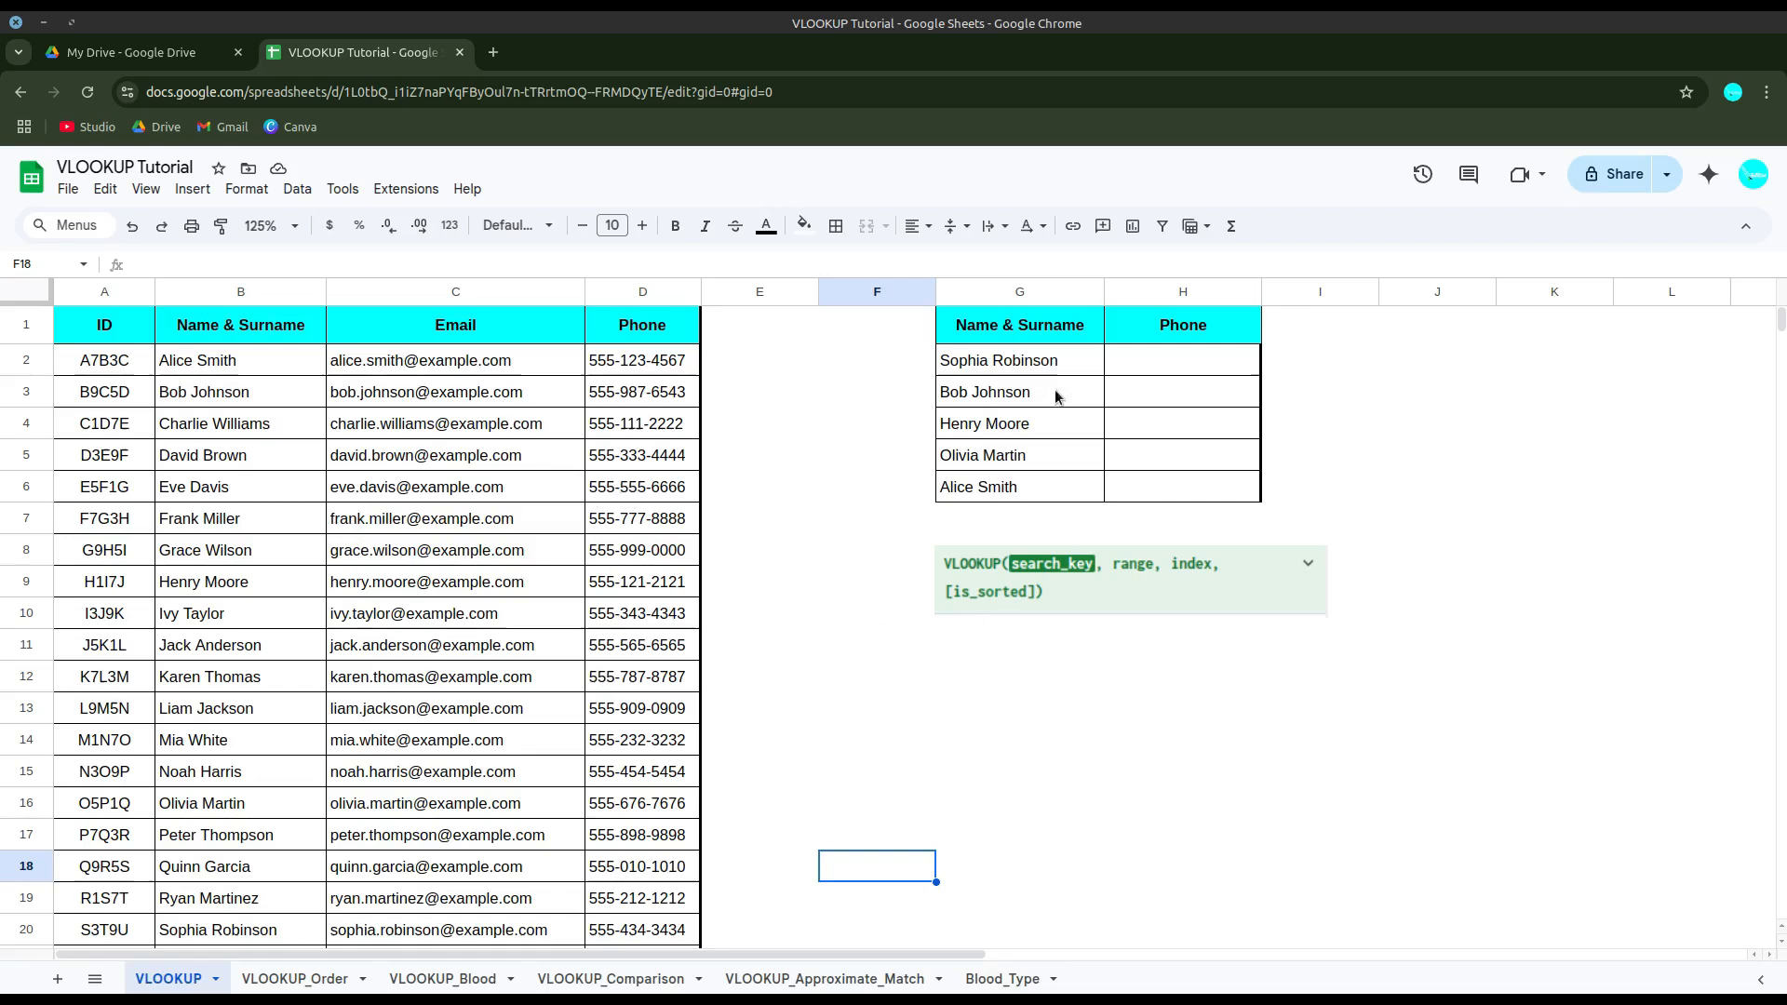
# Step: Start a VLOOKUP formula in H2 with G2 as the search key and B2:D51 as the lookup range
pyautogui.click(1126, 365)
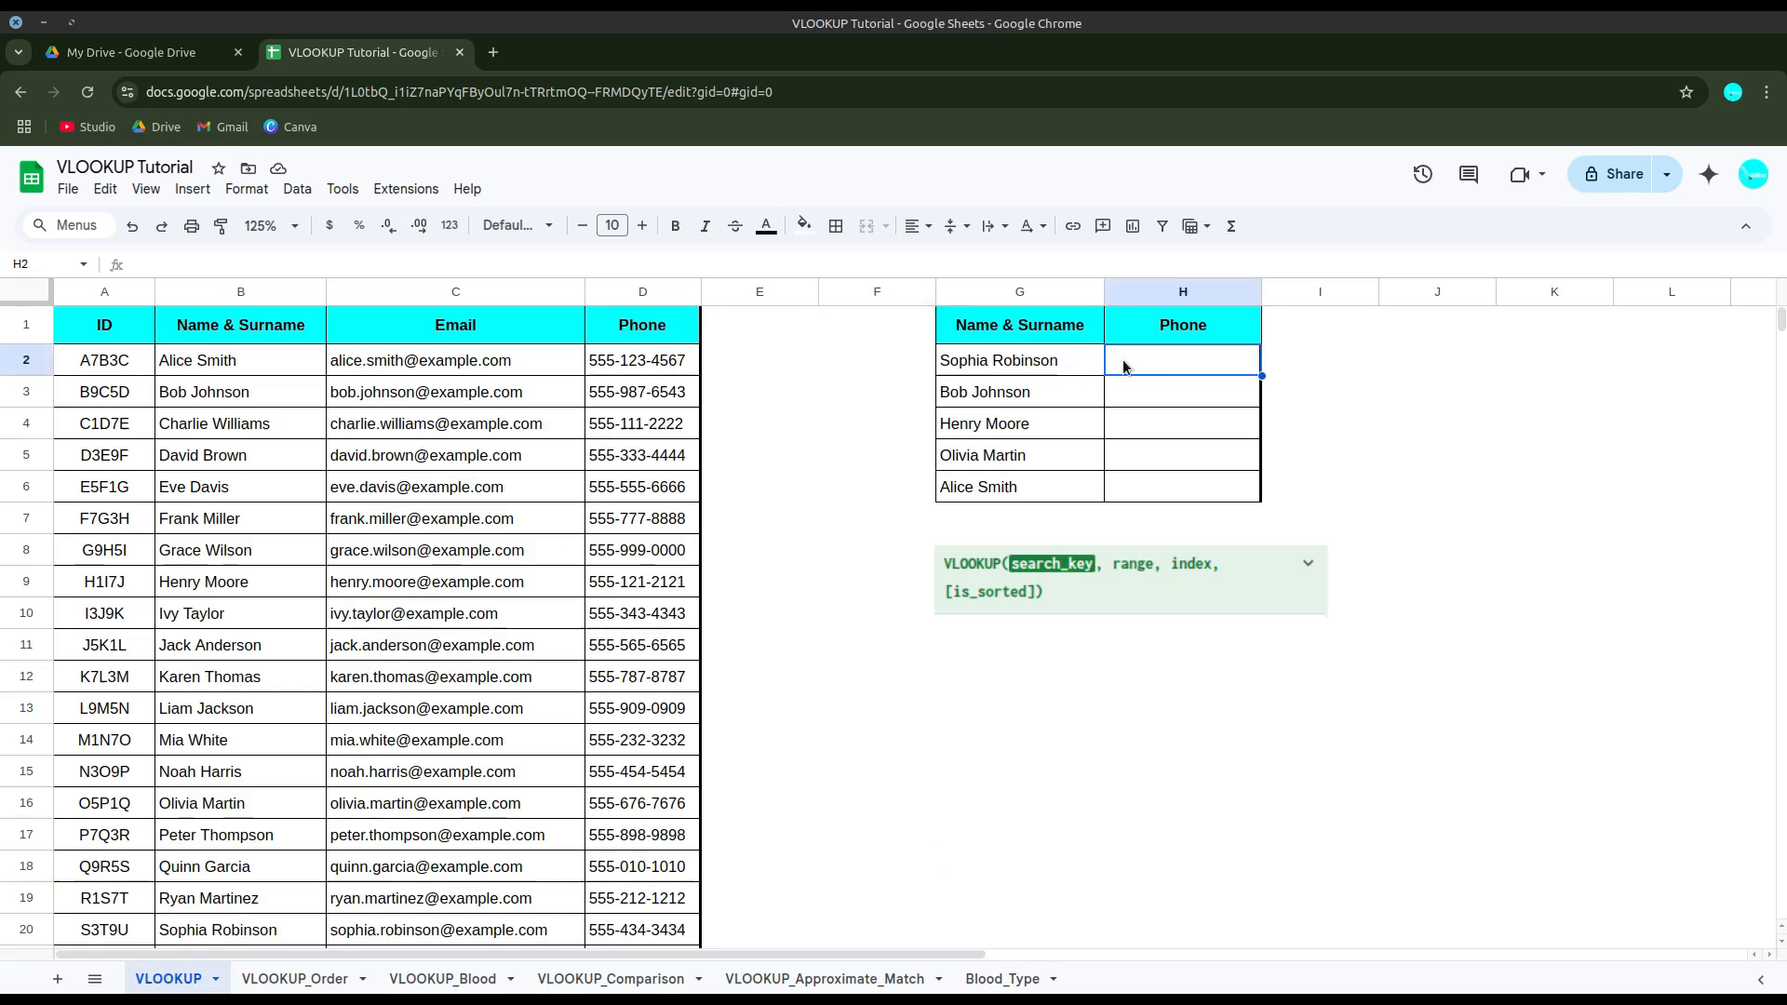
pyautogui.write('=vlook')
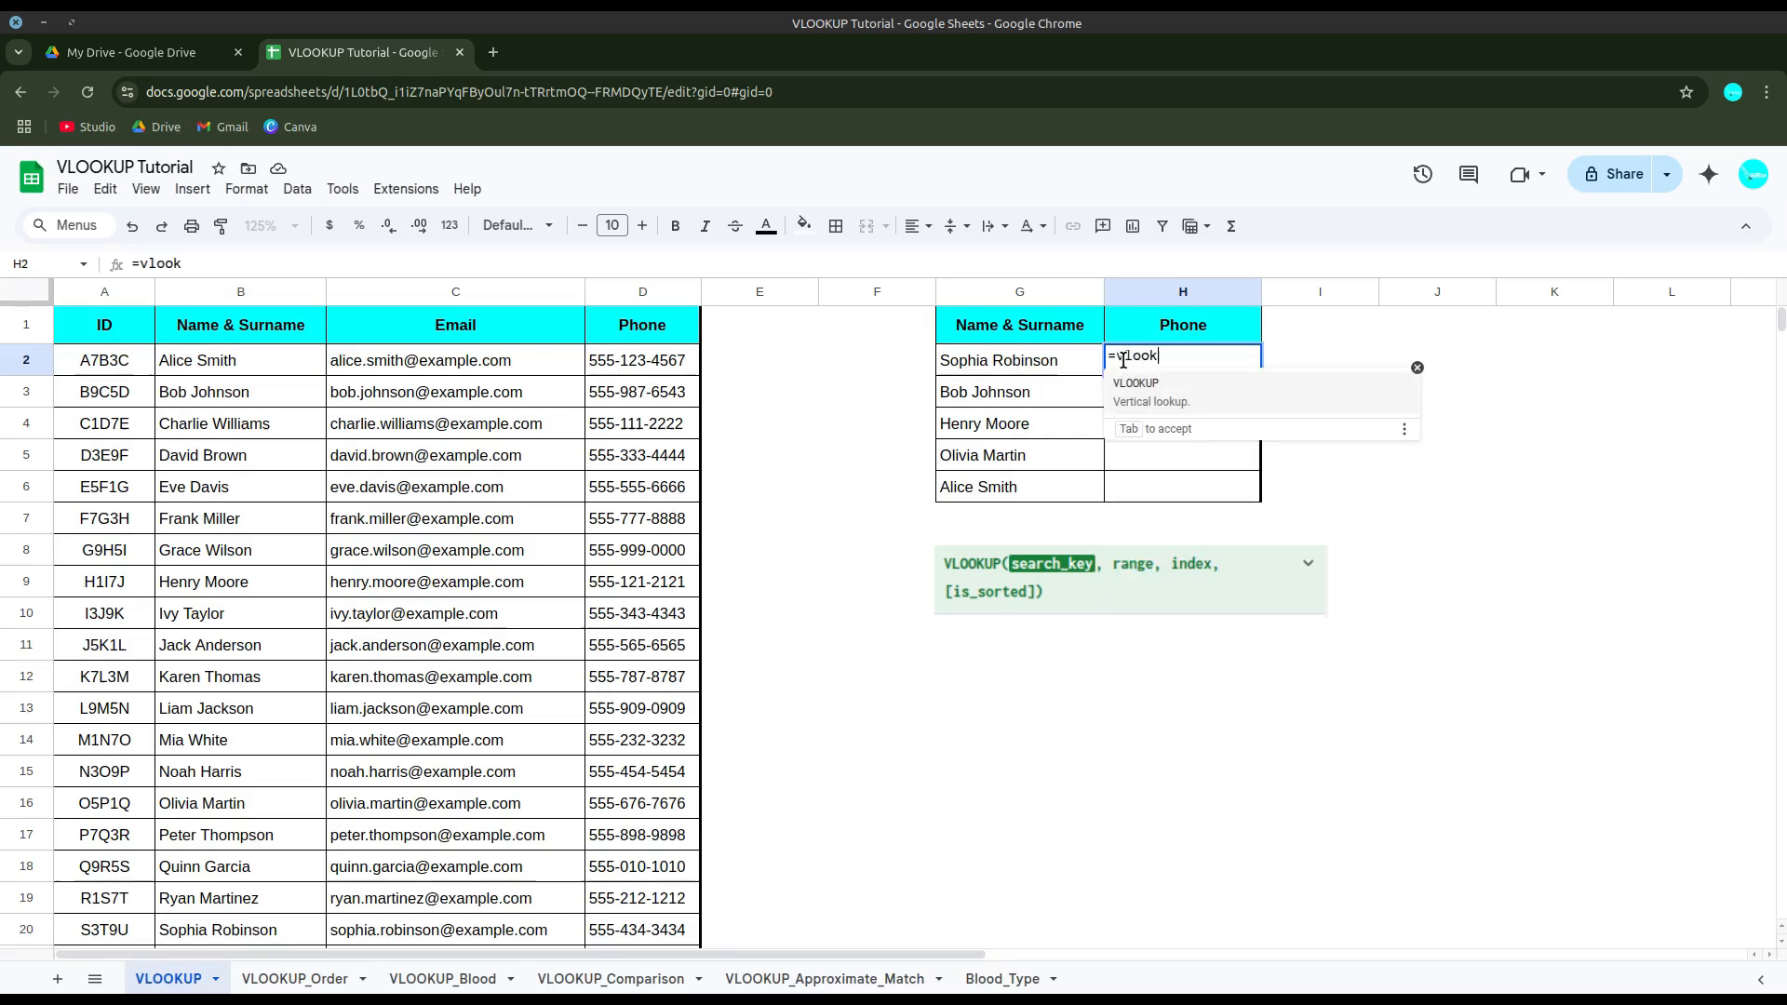
pyautogui.press('Tab')
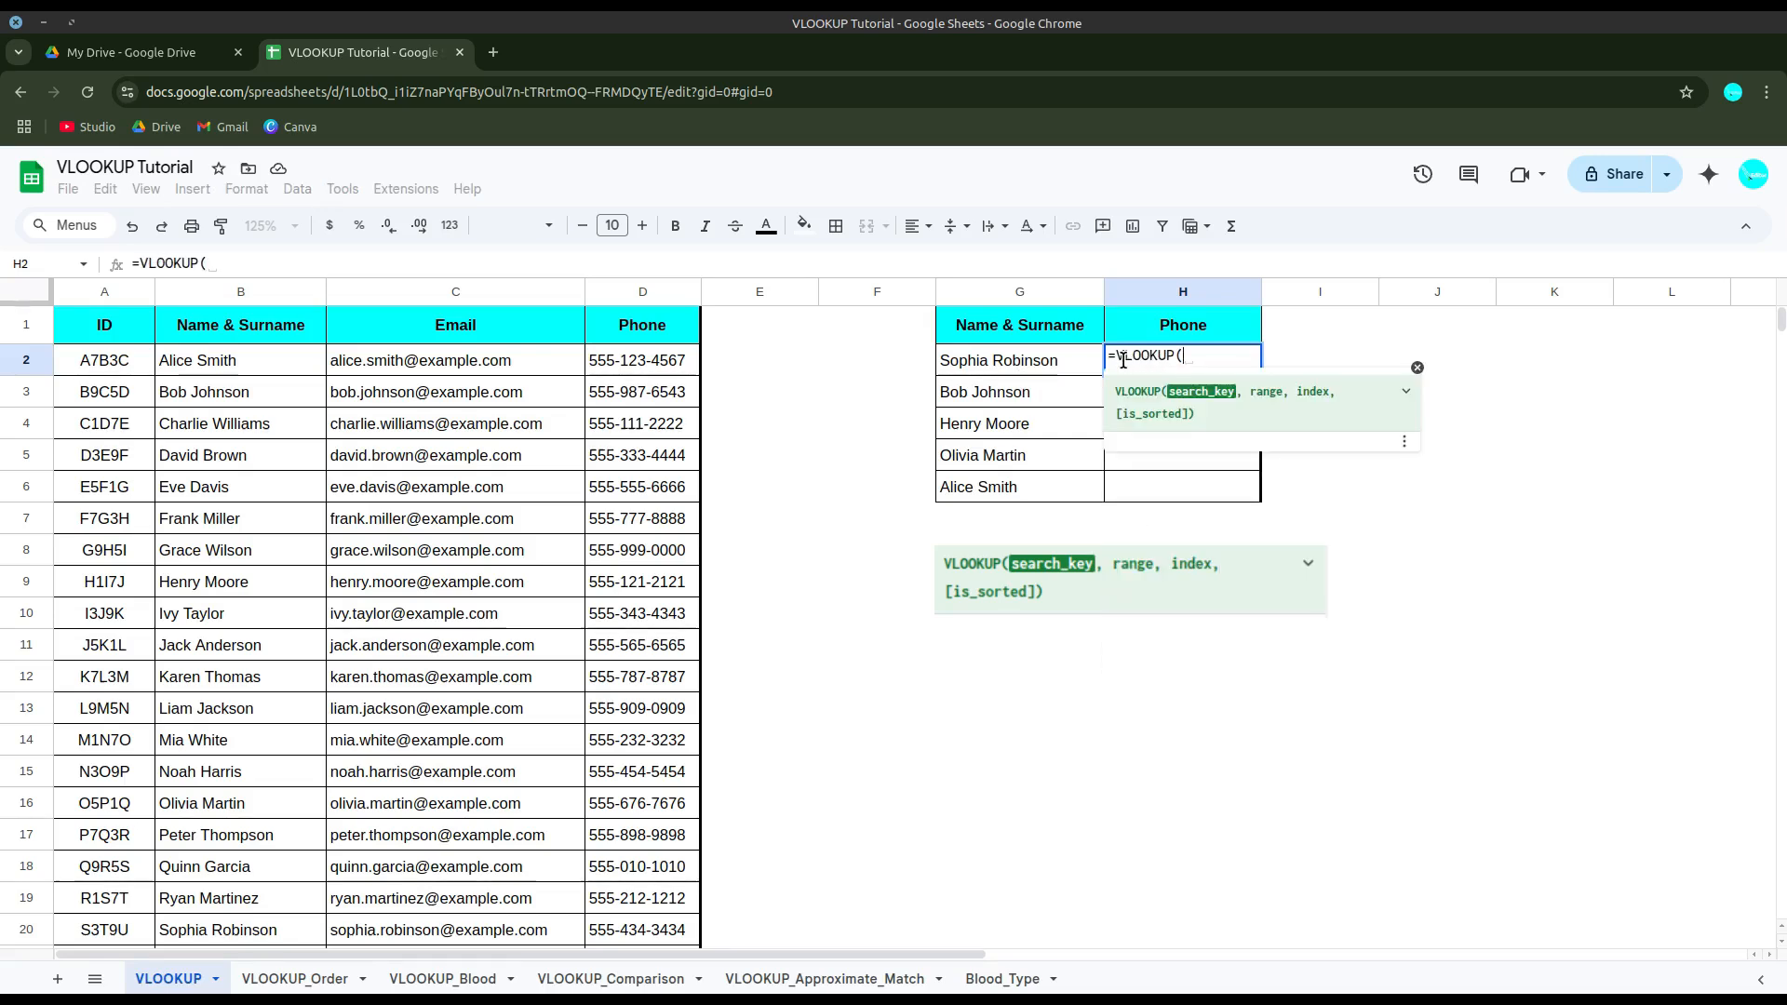
pyautogui.click(1017, 365)
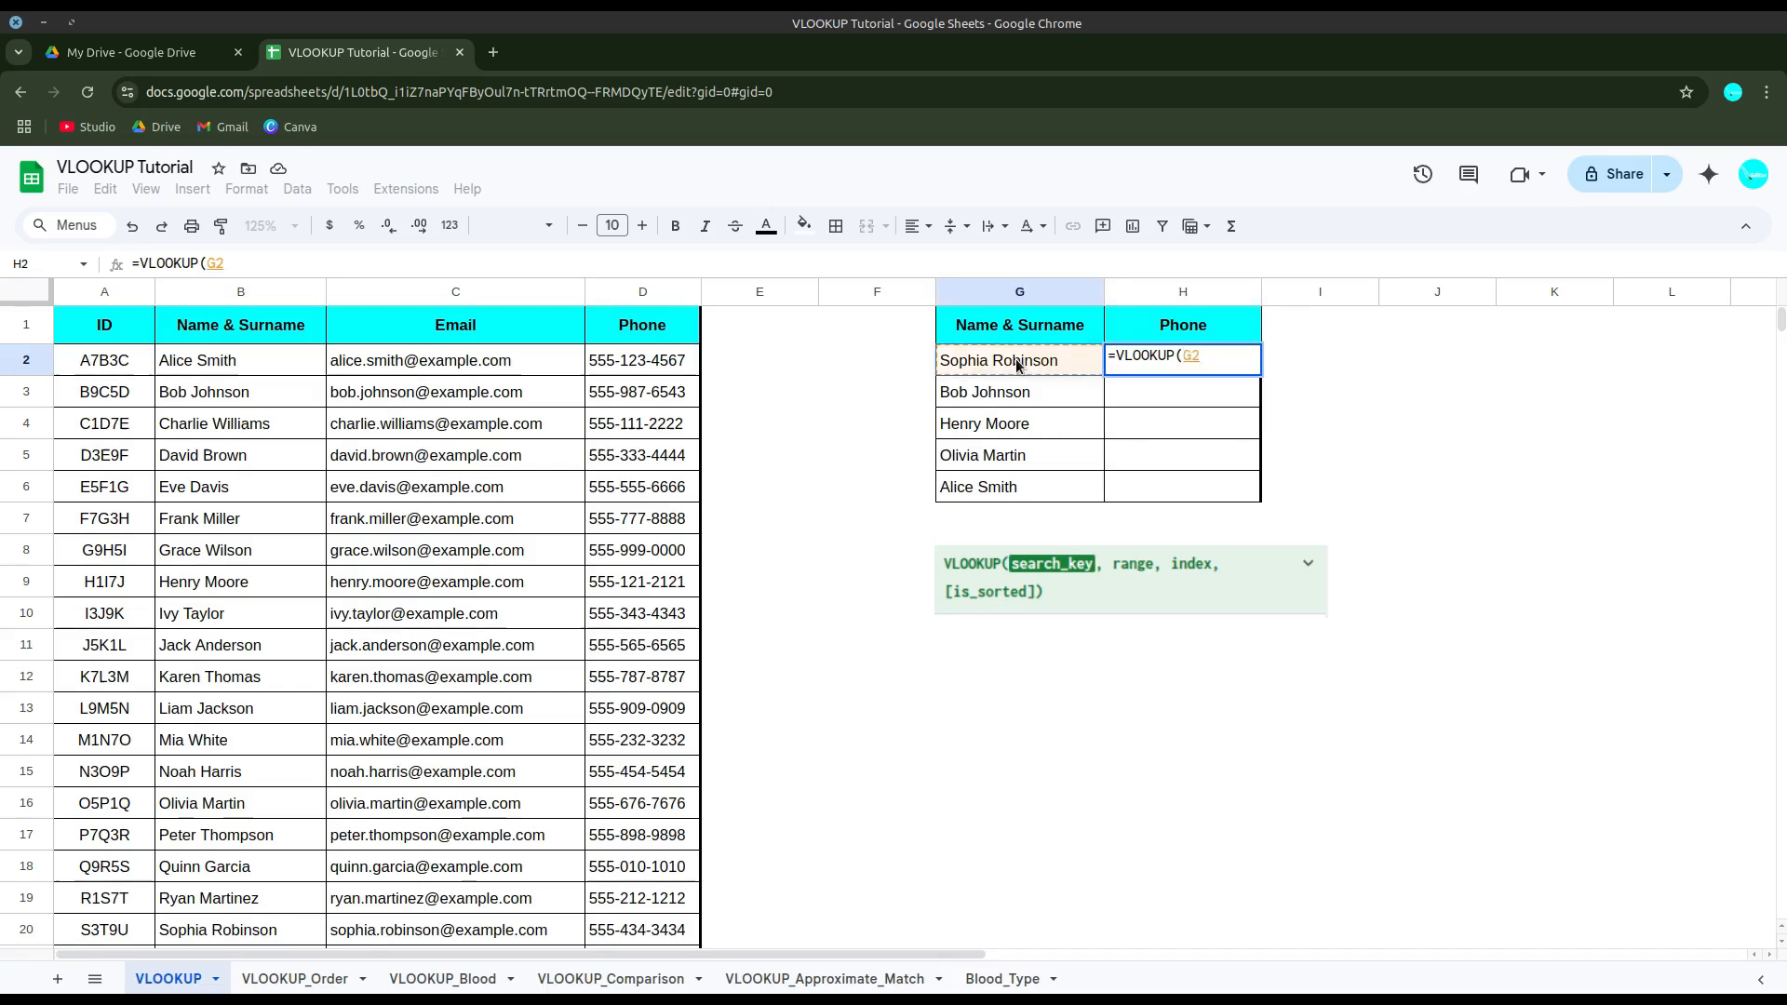
pyautogui.write(',')
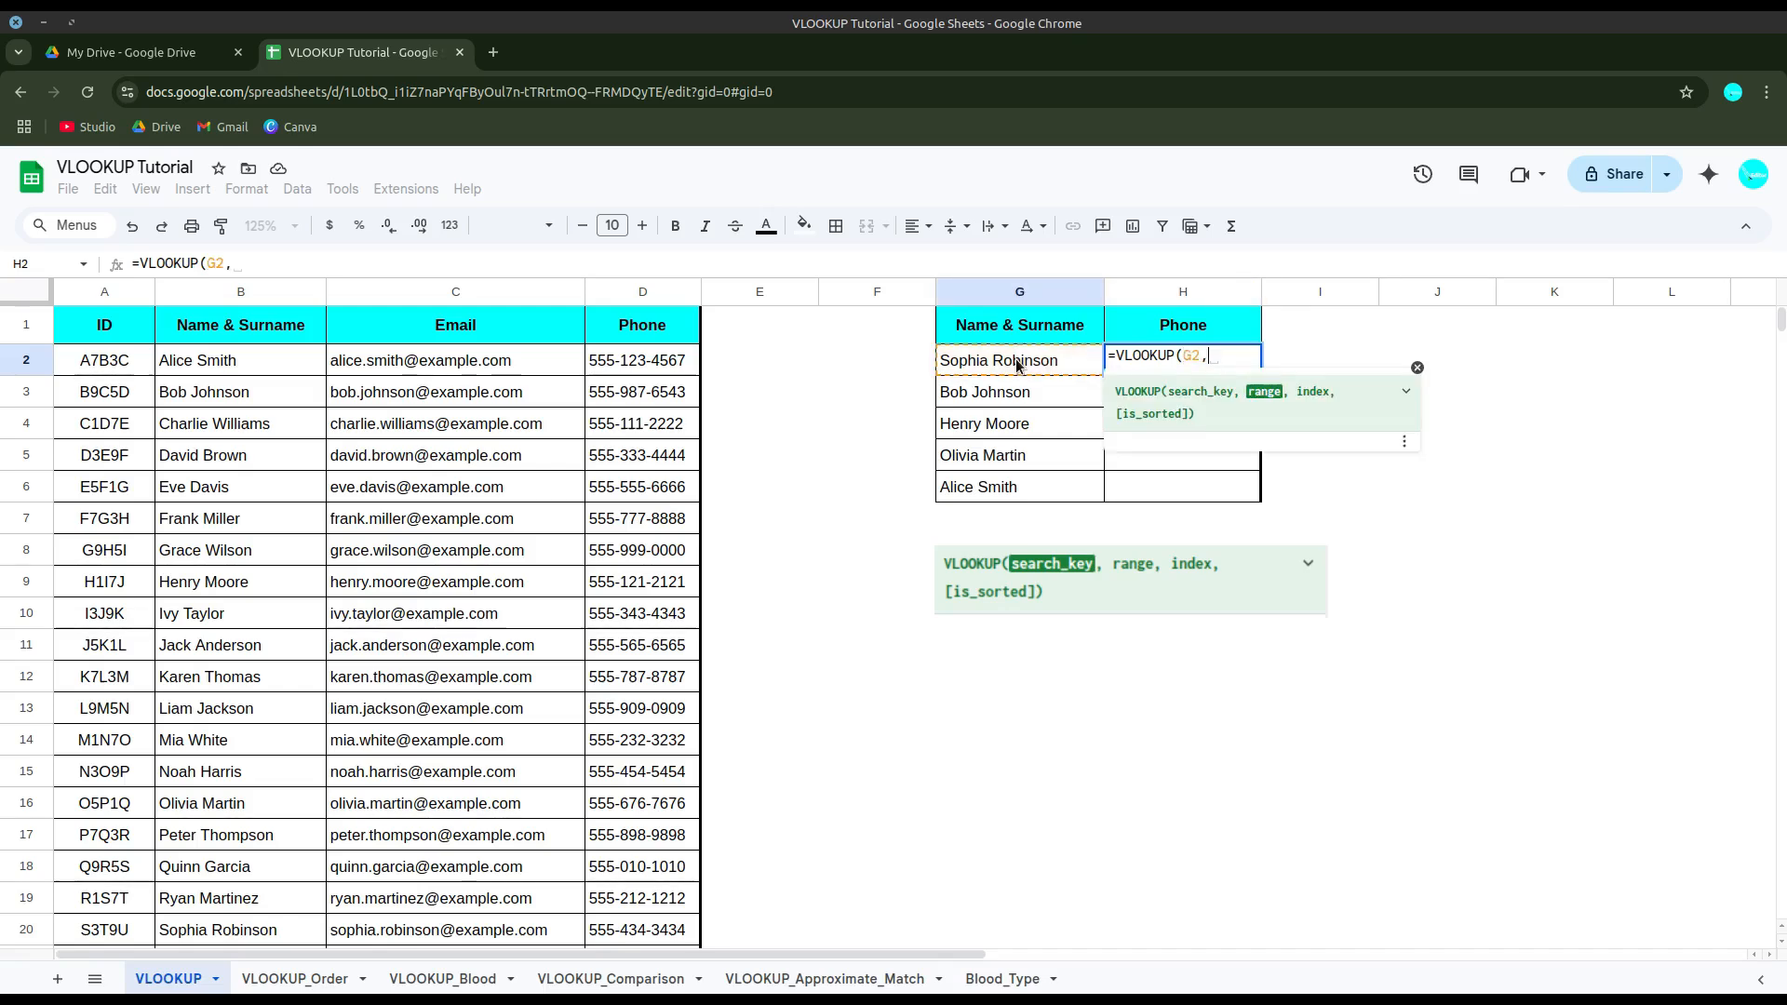
pyautogui.click(230, 365)
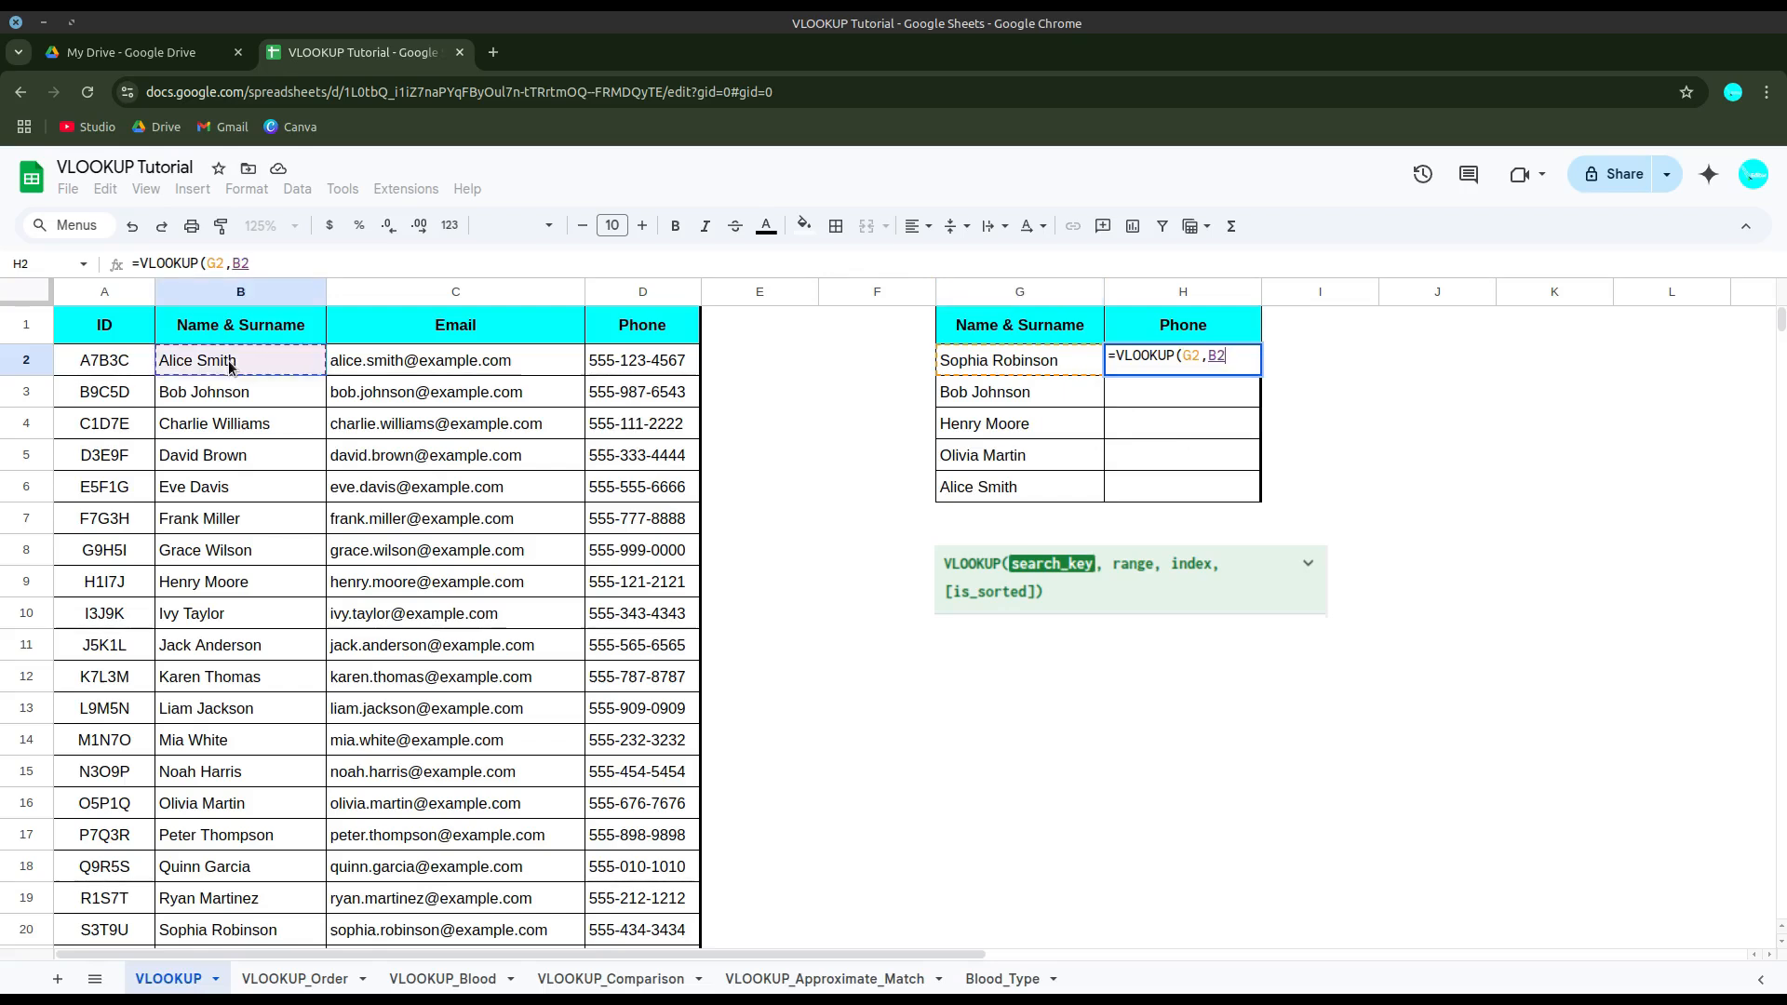
pyautogui.moveTo(230, 364); pyautogui.dragTo(652, 369)
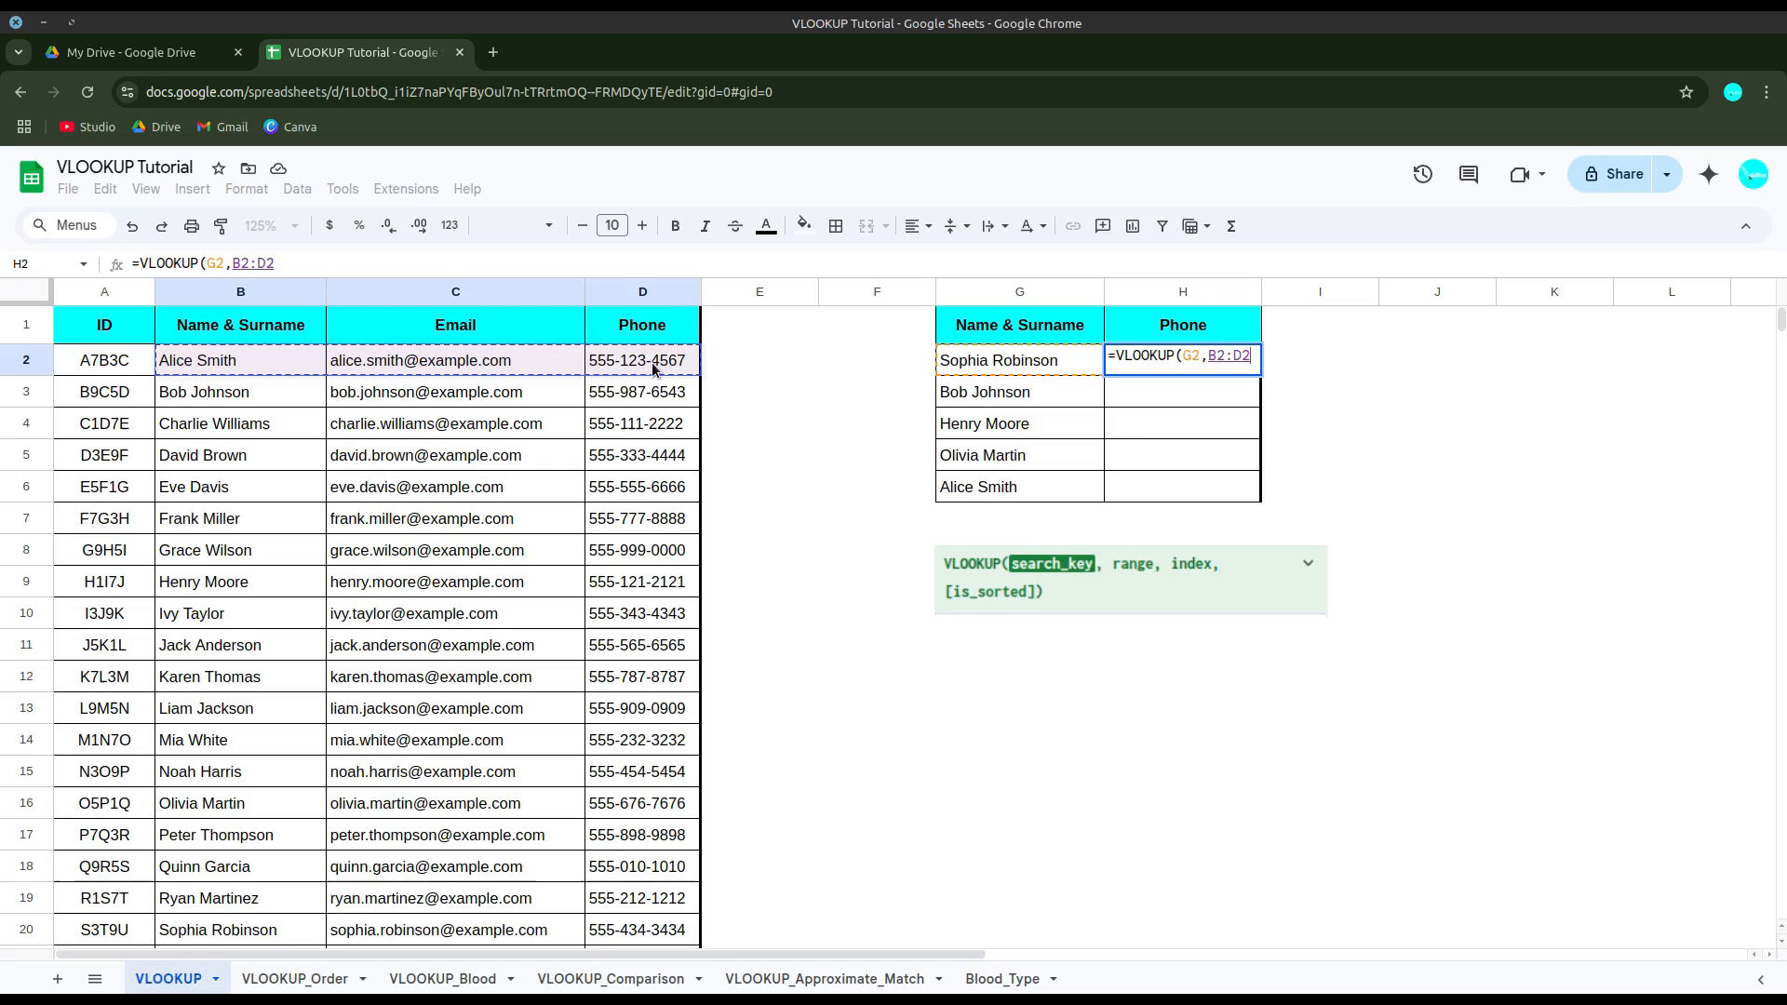
pyautogui.hotkey('ctrl', 'shift', 'Down')
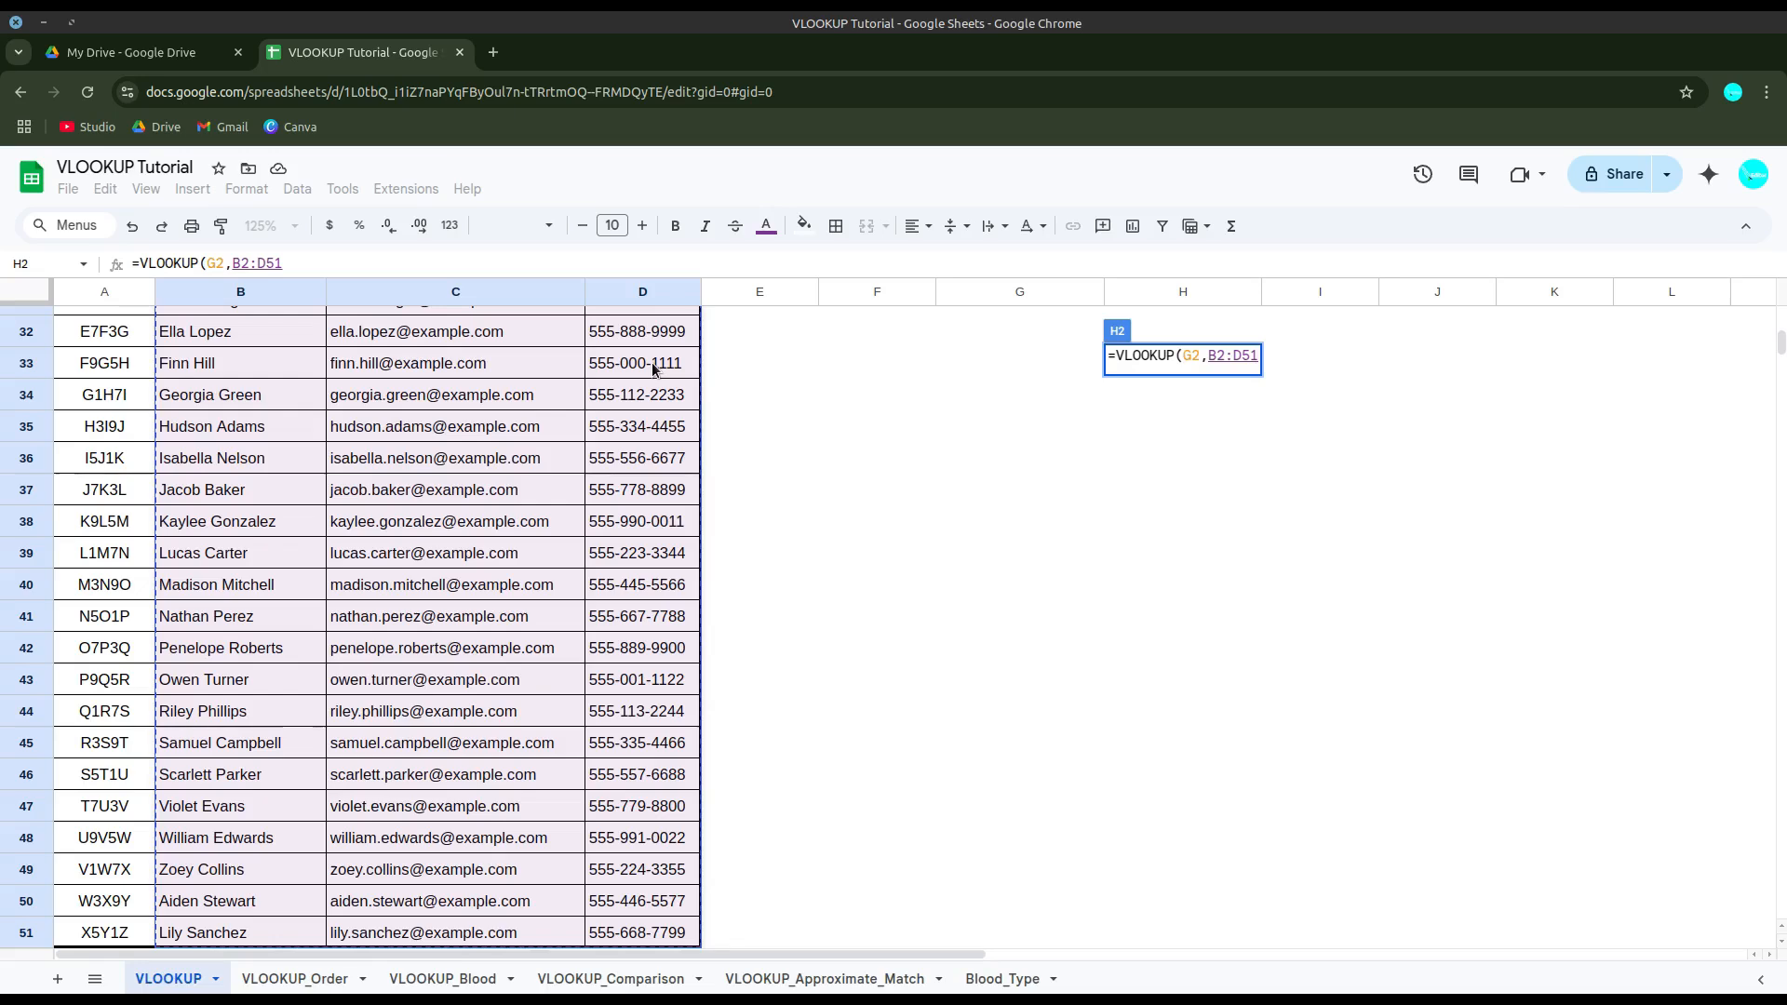
# Step: Complete the H2 VLOOKUP with column index 3 and 0 for an exact match, and enter the formula
pyautogui.write(',')
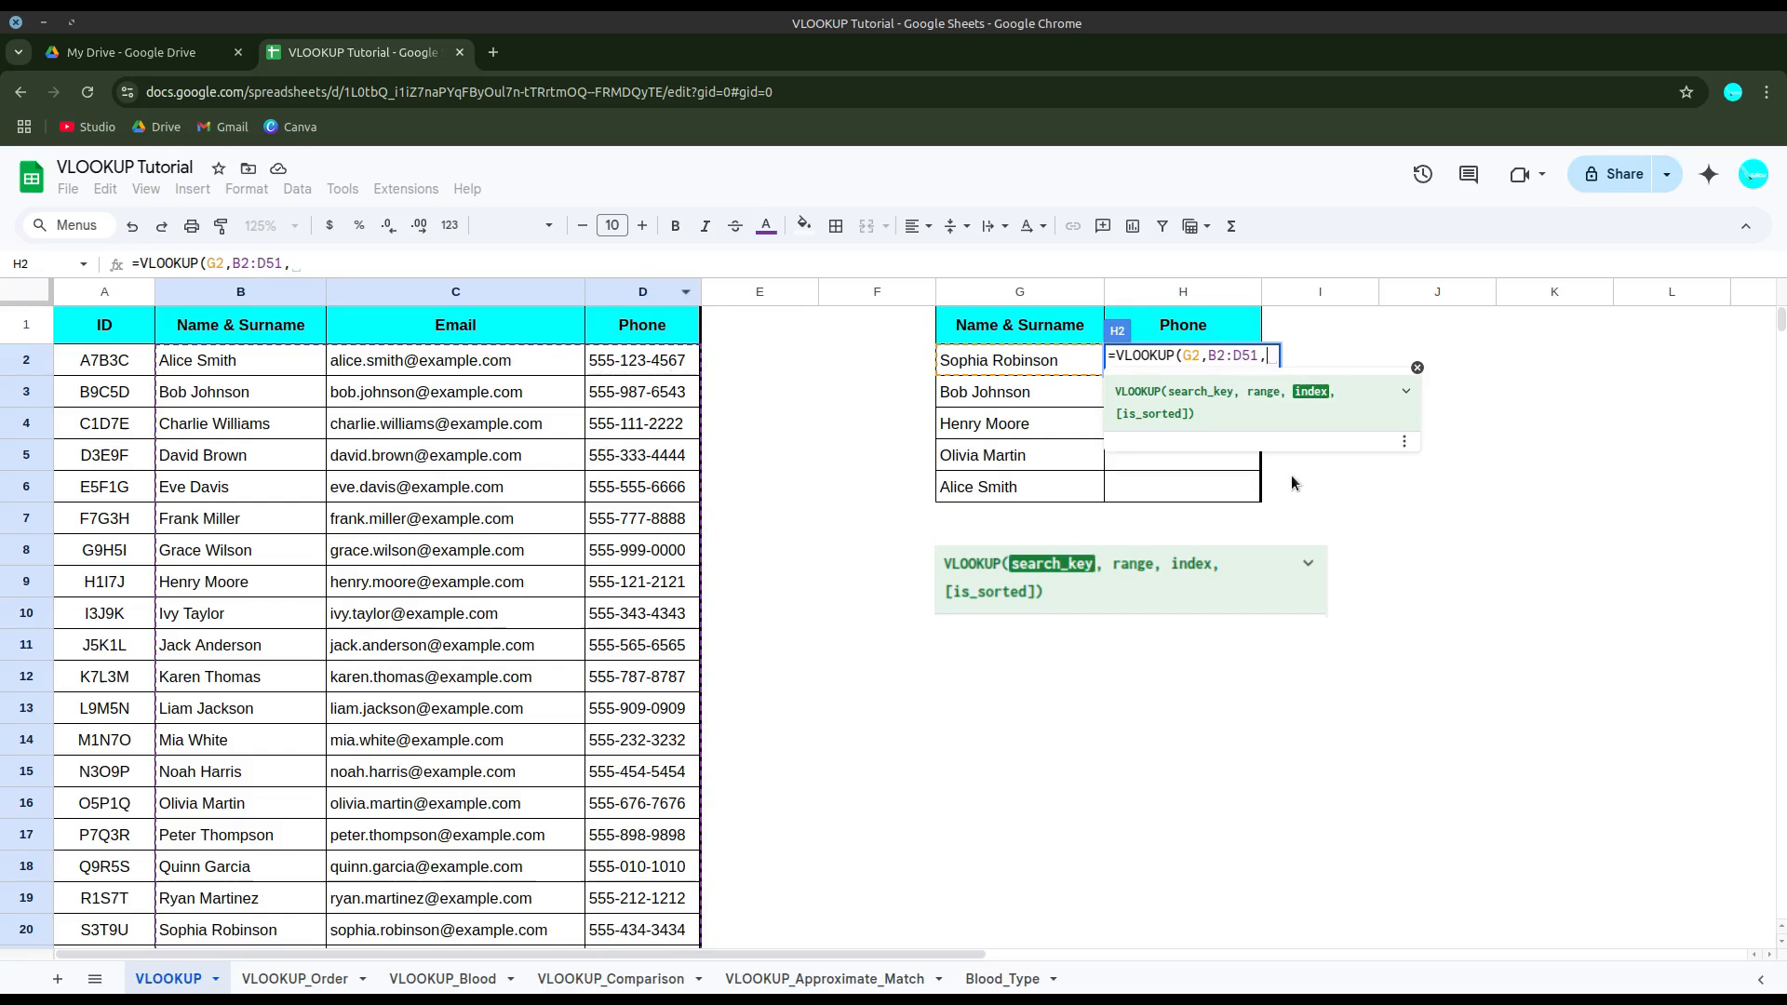
pyautogui.write('3')
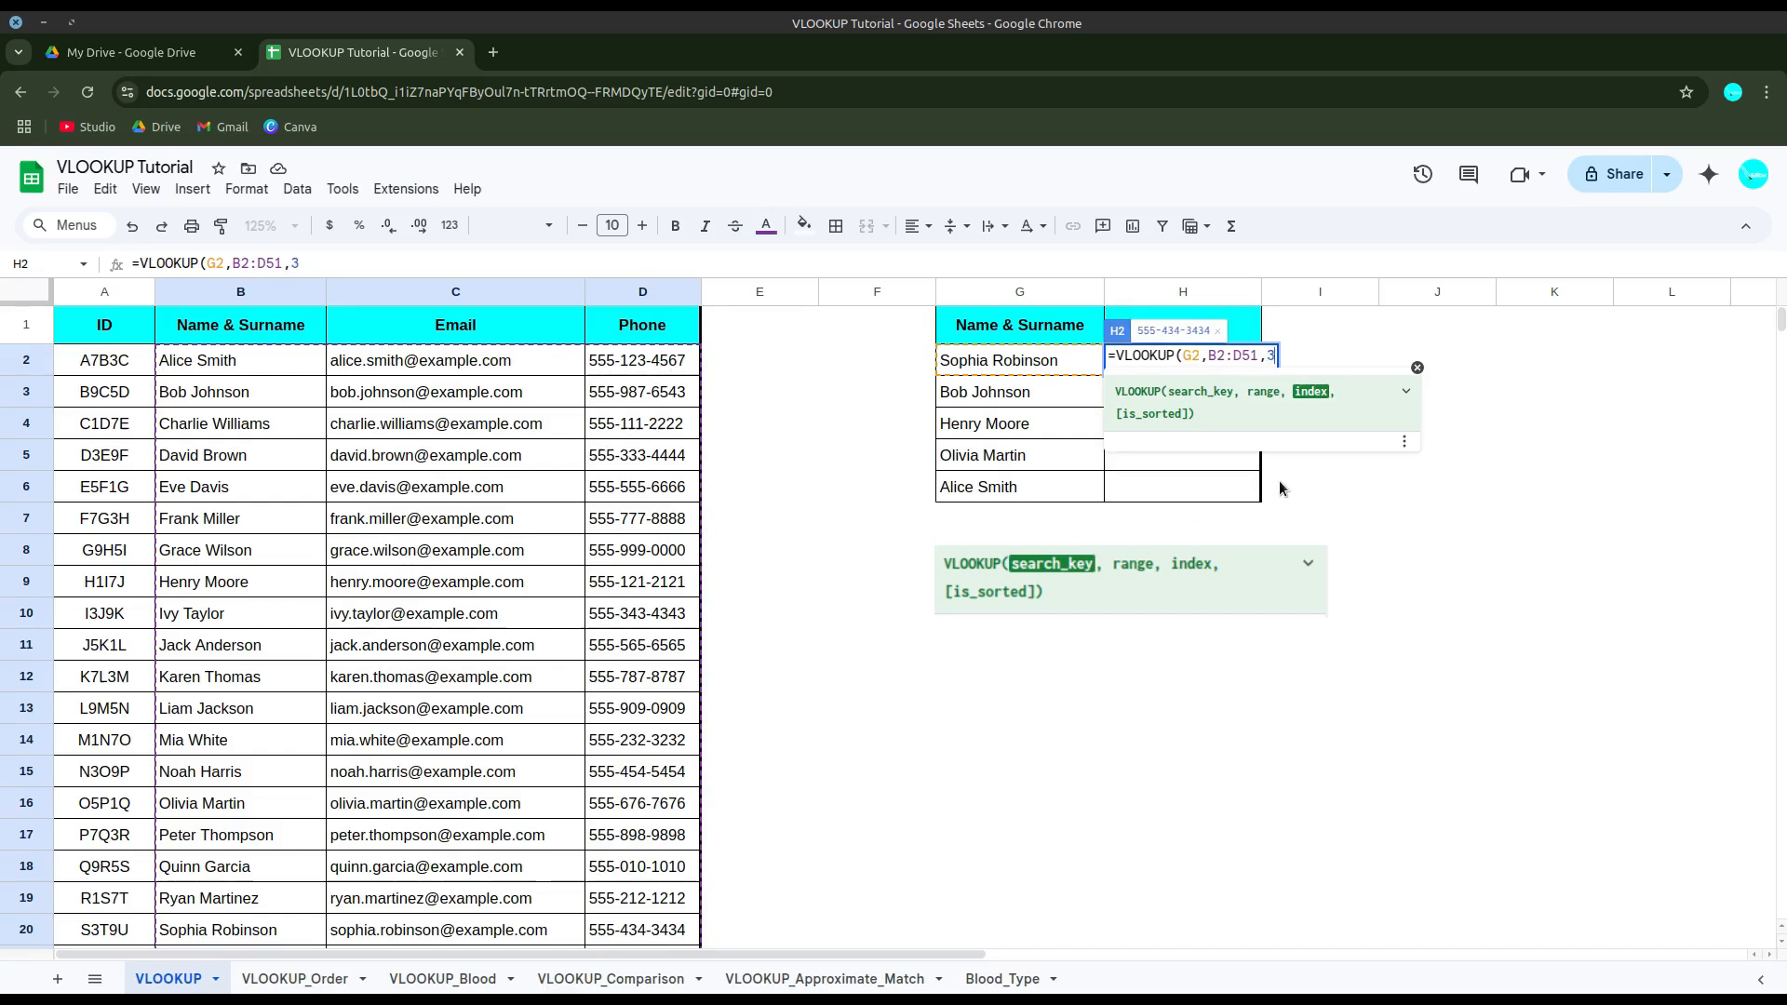
pyautogui.write(',')
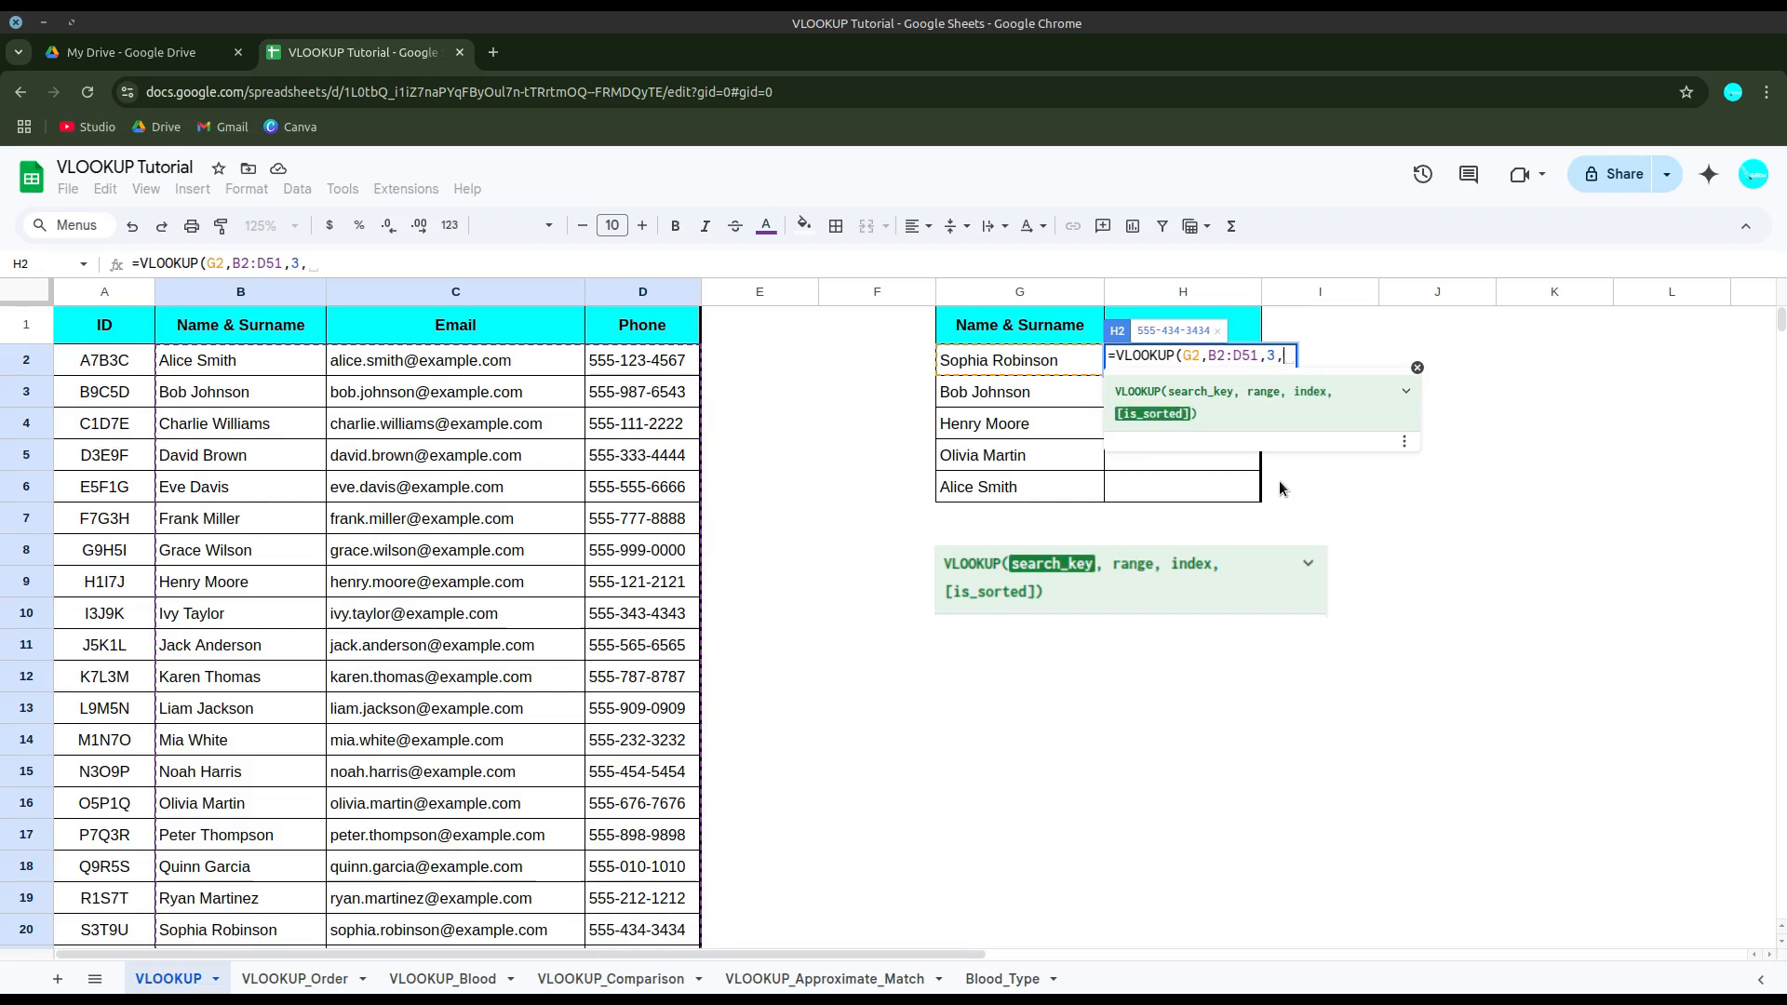
pyautogui.write('0')
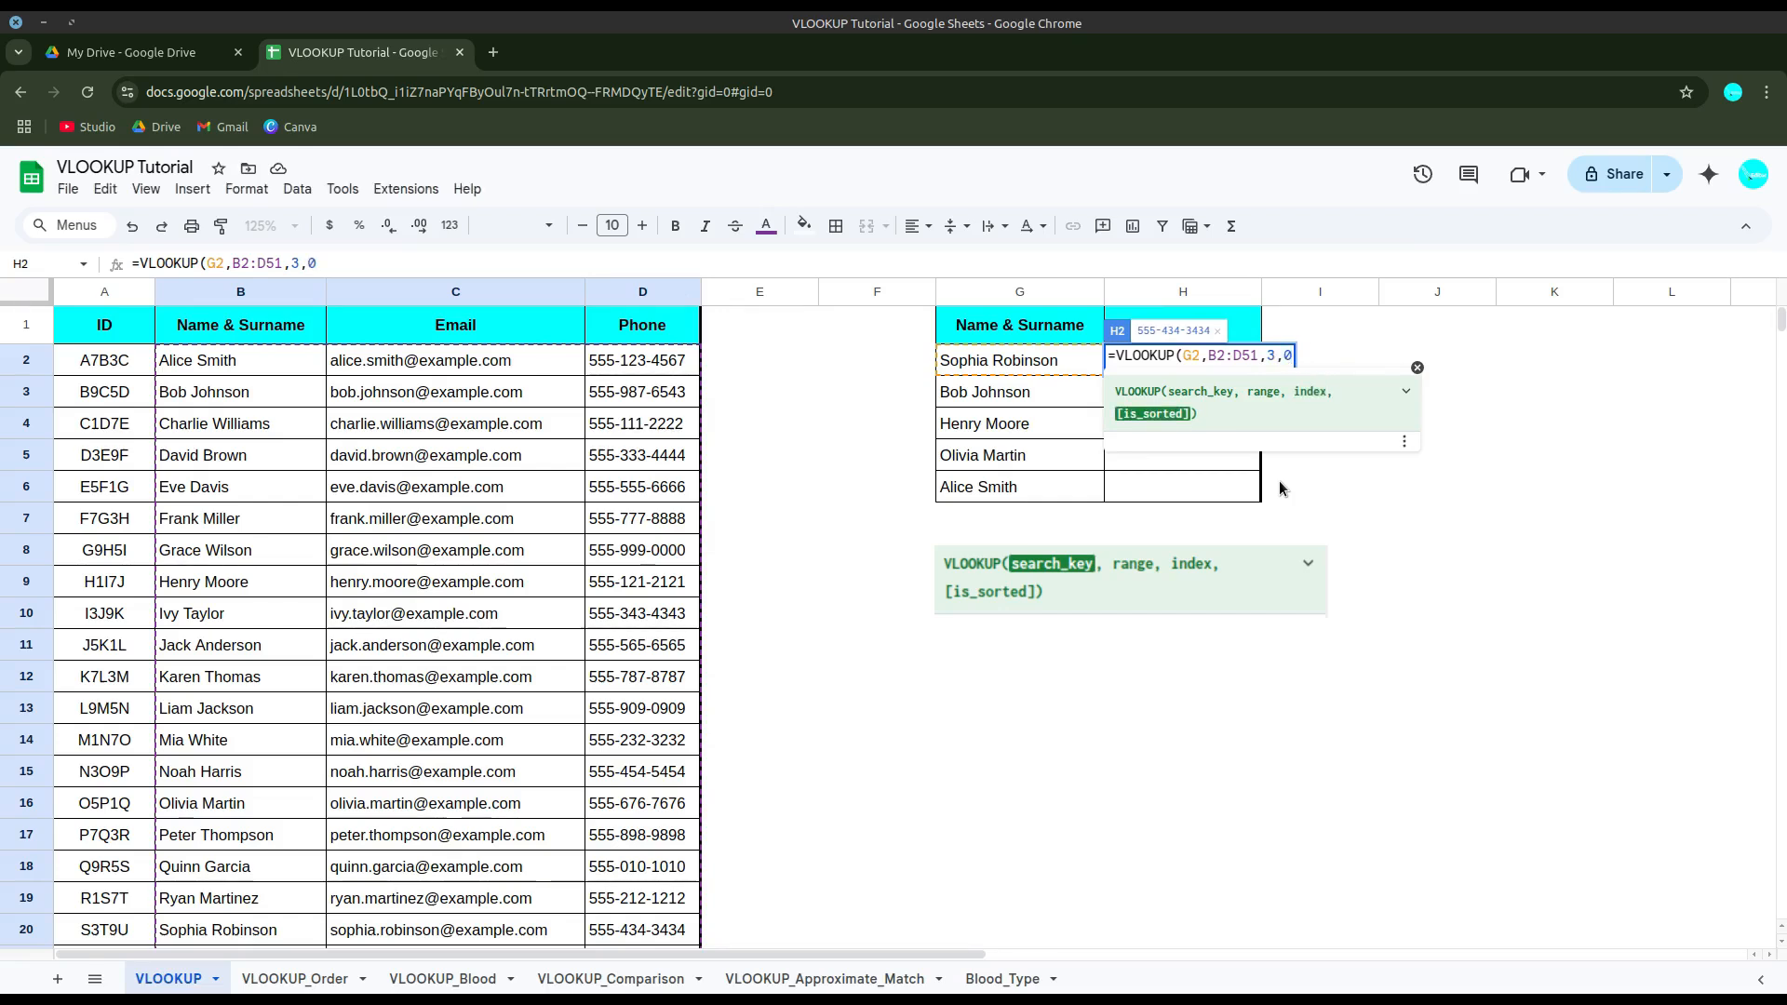
pyautogui.write(')')
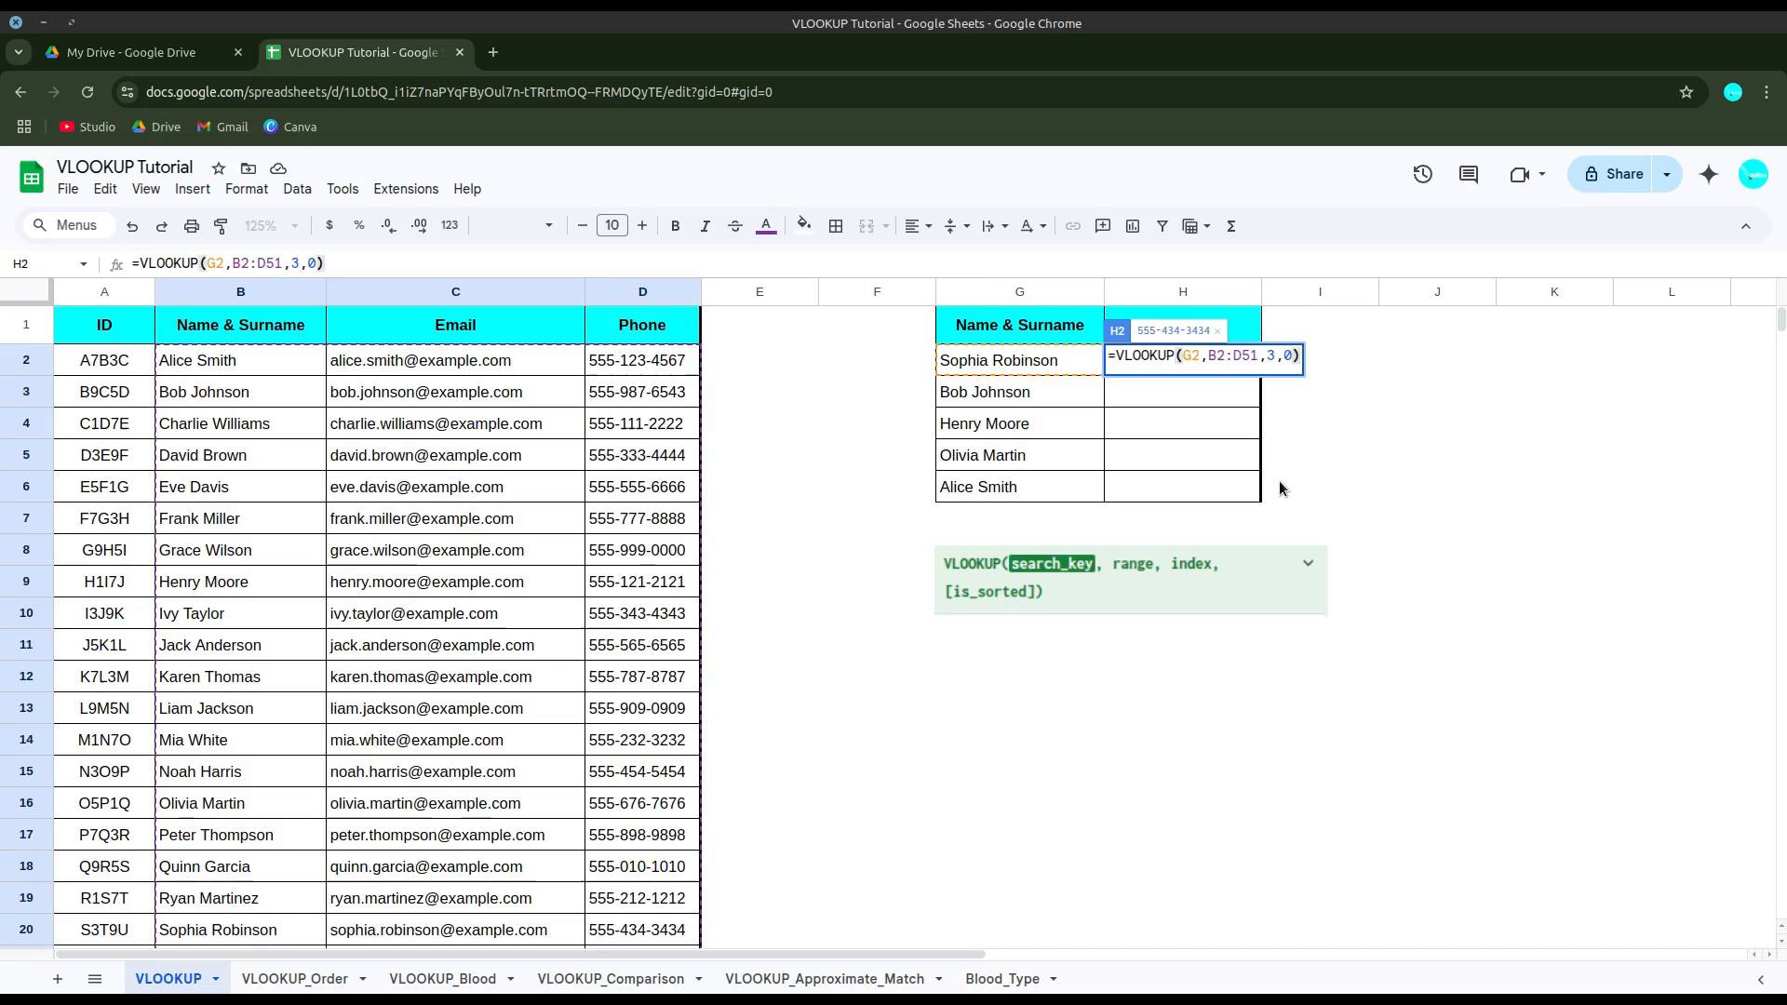
pyautogui.press('Return')
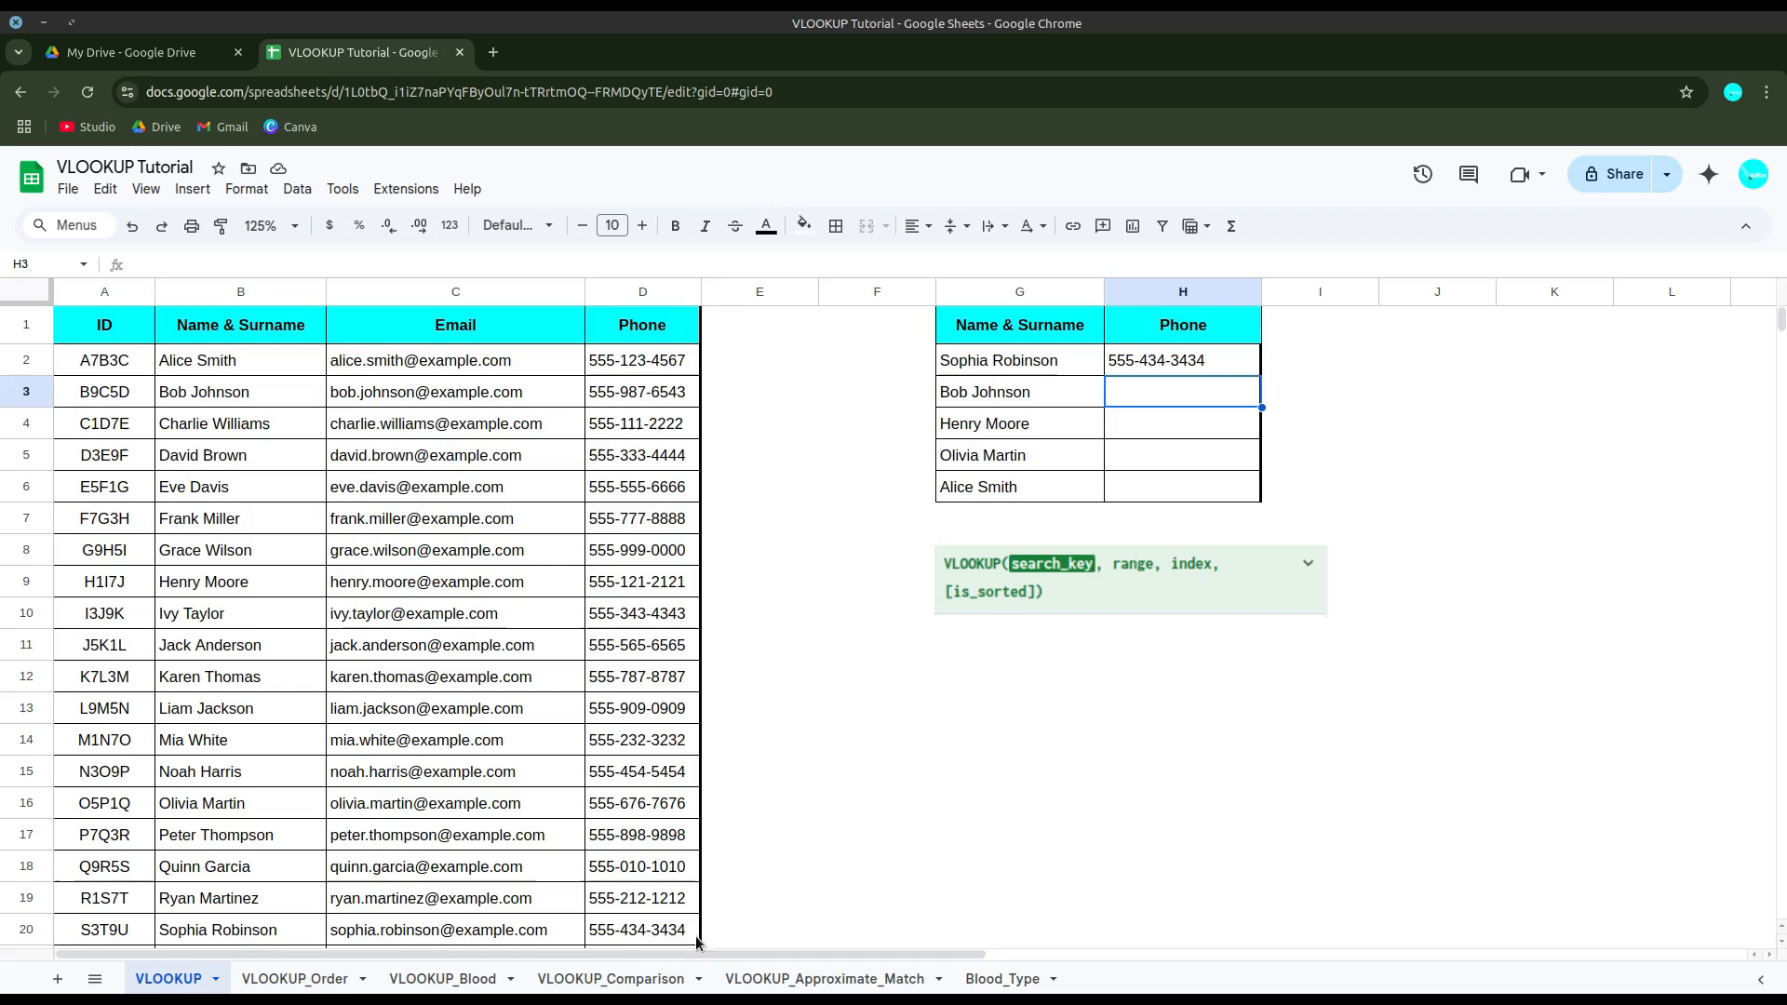
# Step: Fill the H2 formula down through H6 and reject the suggested absolute-range formula
pyautogui.click(1155, 368)
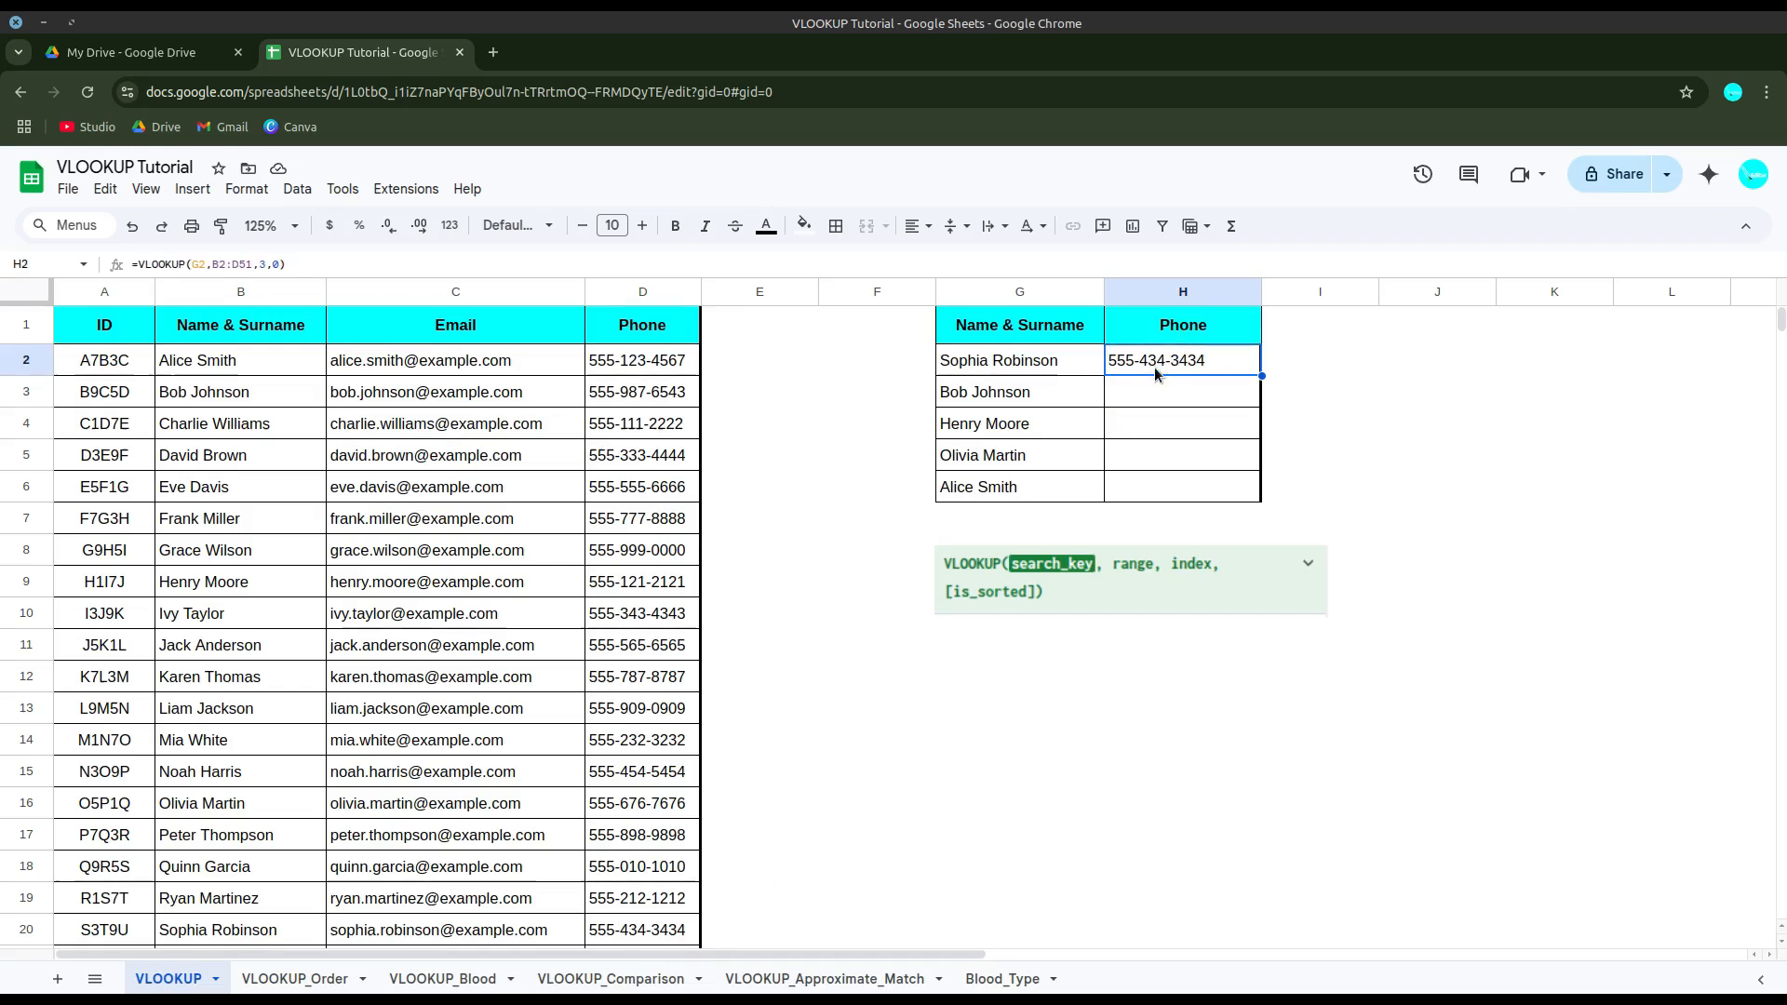
pyautogui.click(1169, 389)
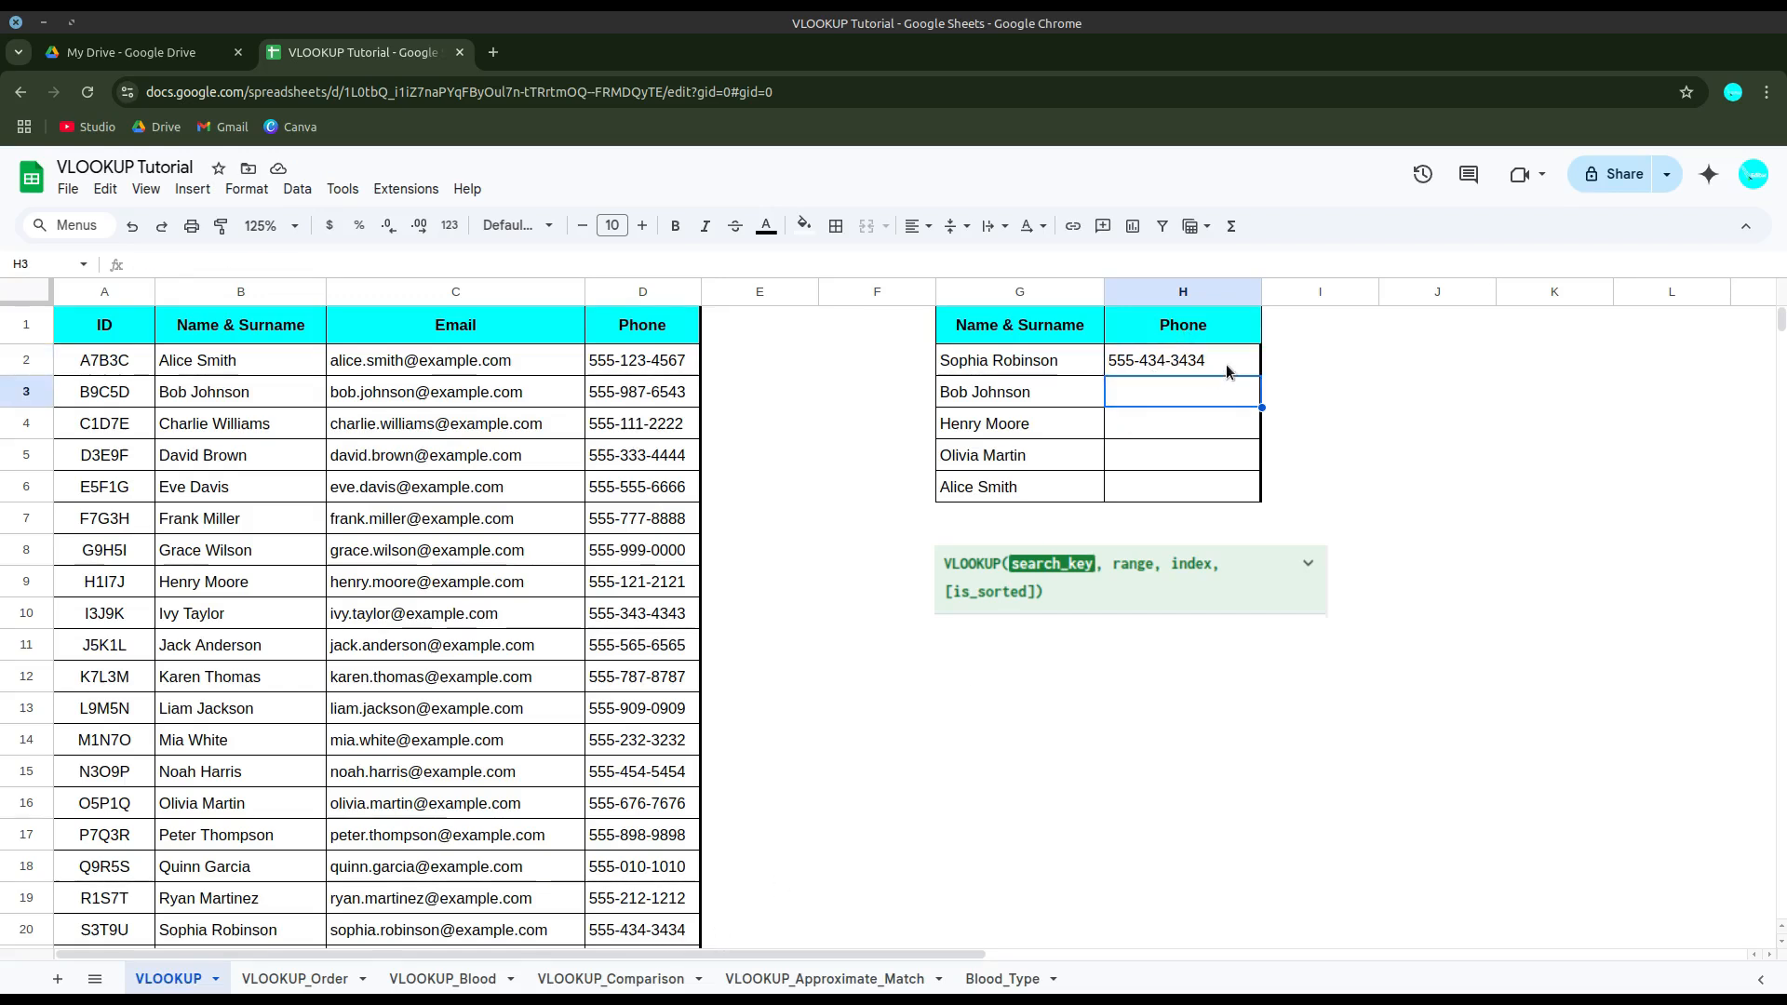
pyautogui.click(1227, 368)
pyautogui.moveTo(1262, 376); pyautogui.dragTo(1233, 496)
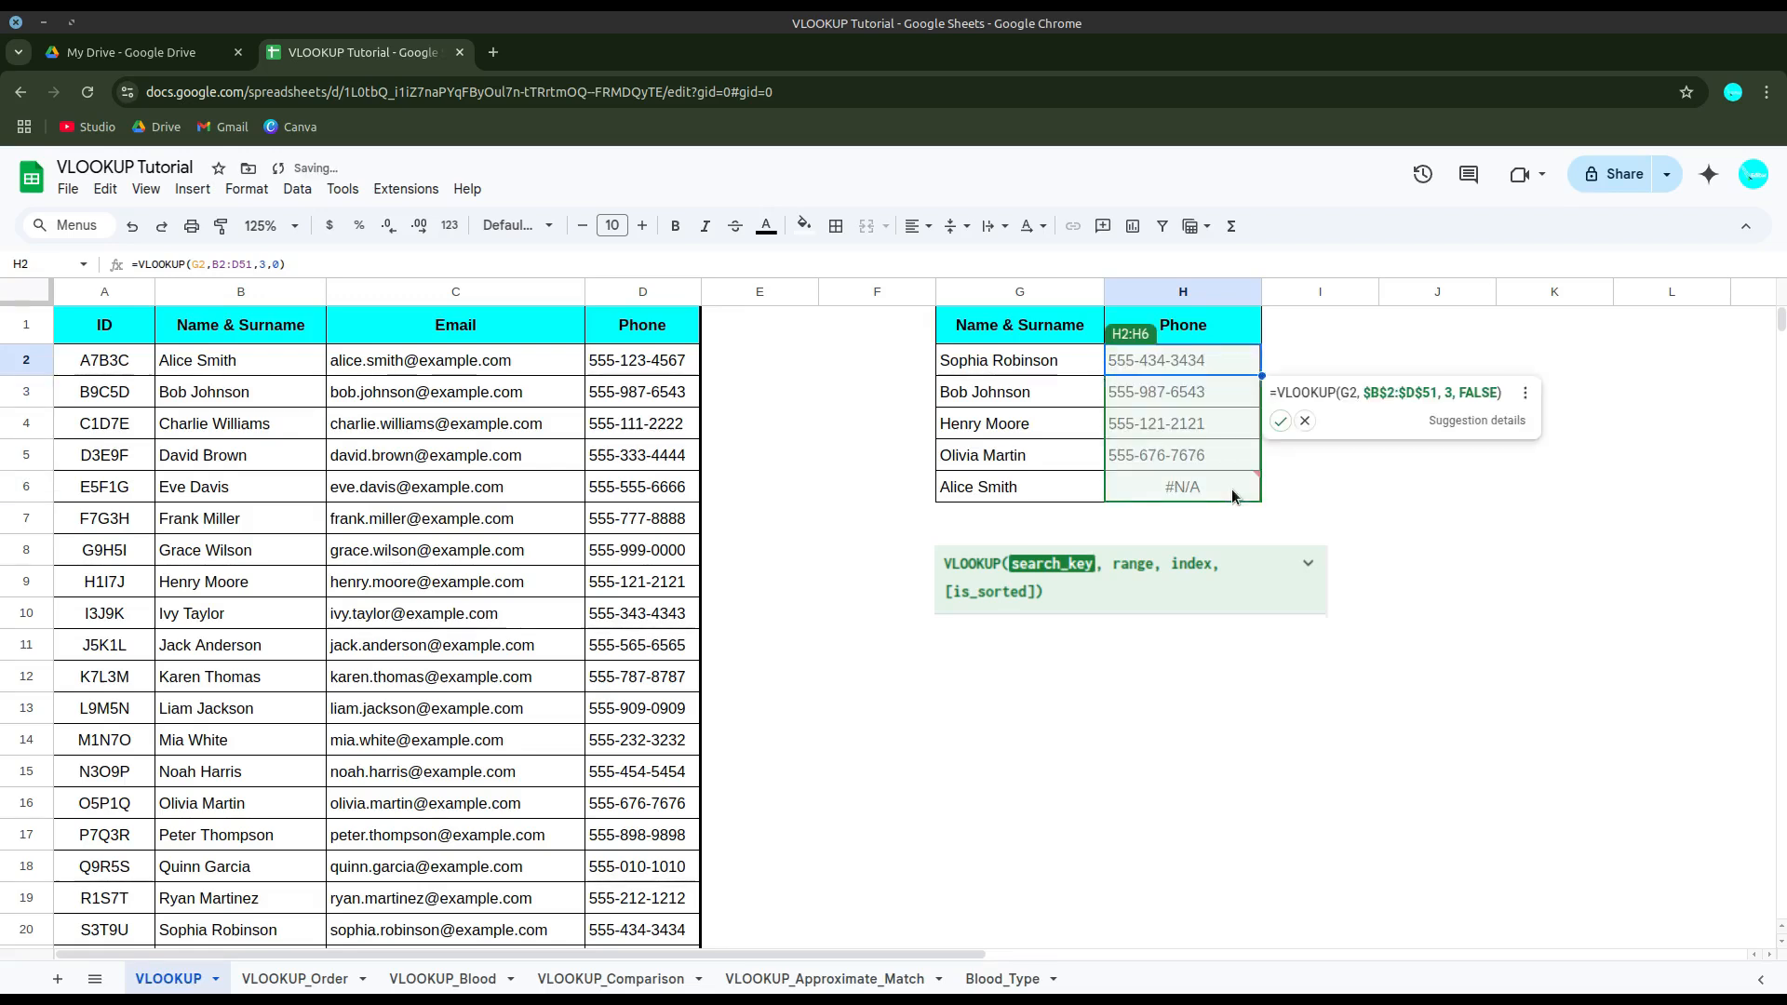
pyautogui.click(1305, 421)
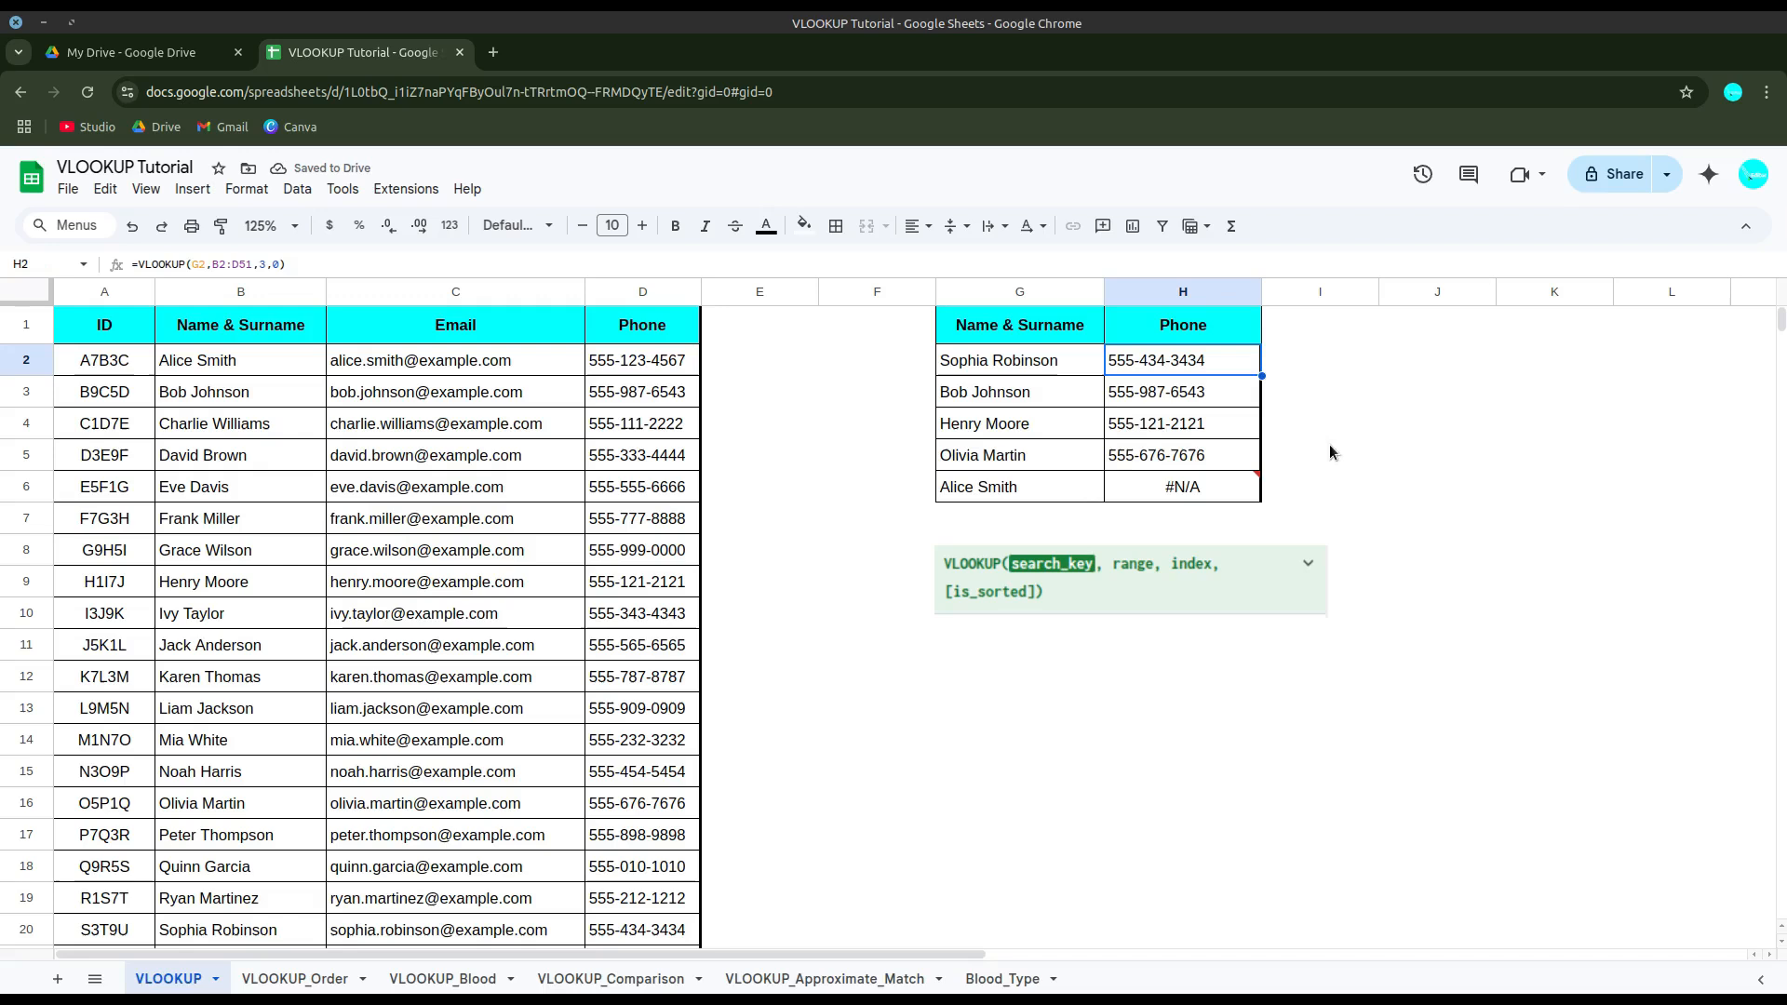
pyautogui.click(1345, 484)
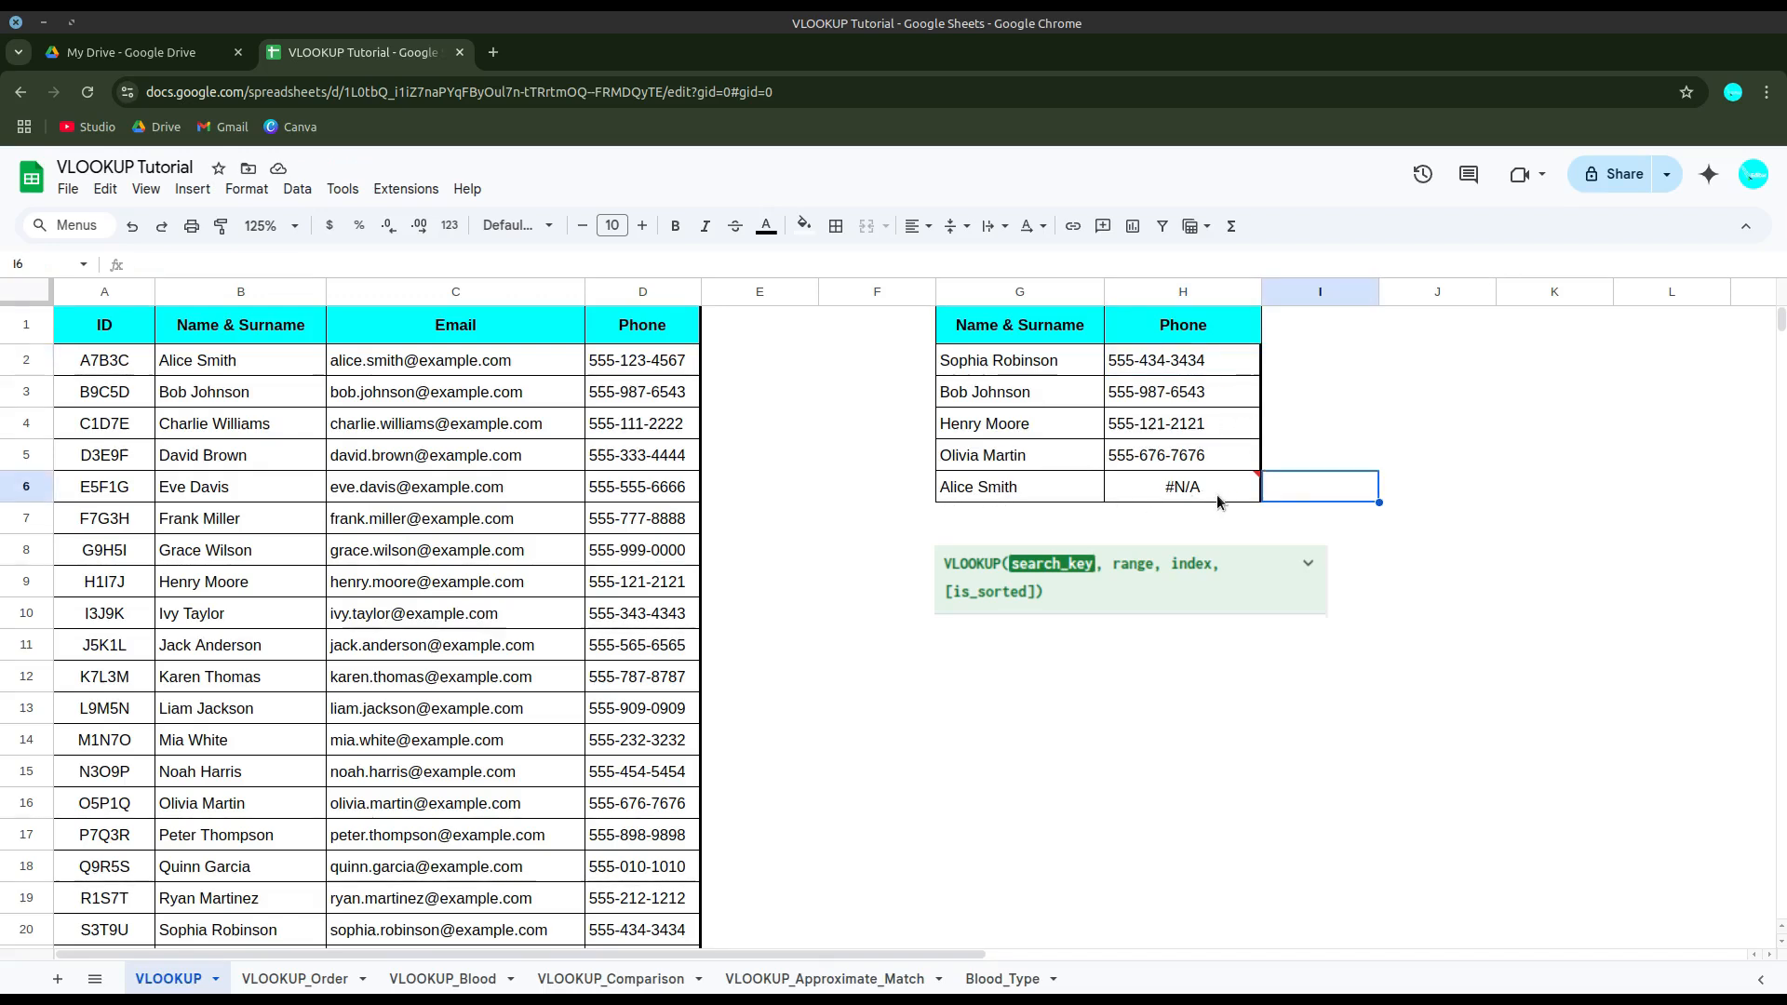
# Step: Examine the error in H6 and compare the lookup ranges used by the formulas in H2 and H3
pyautogui.moveTo(1216, 496)
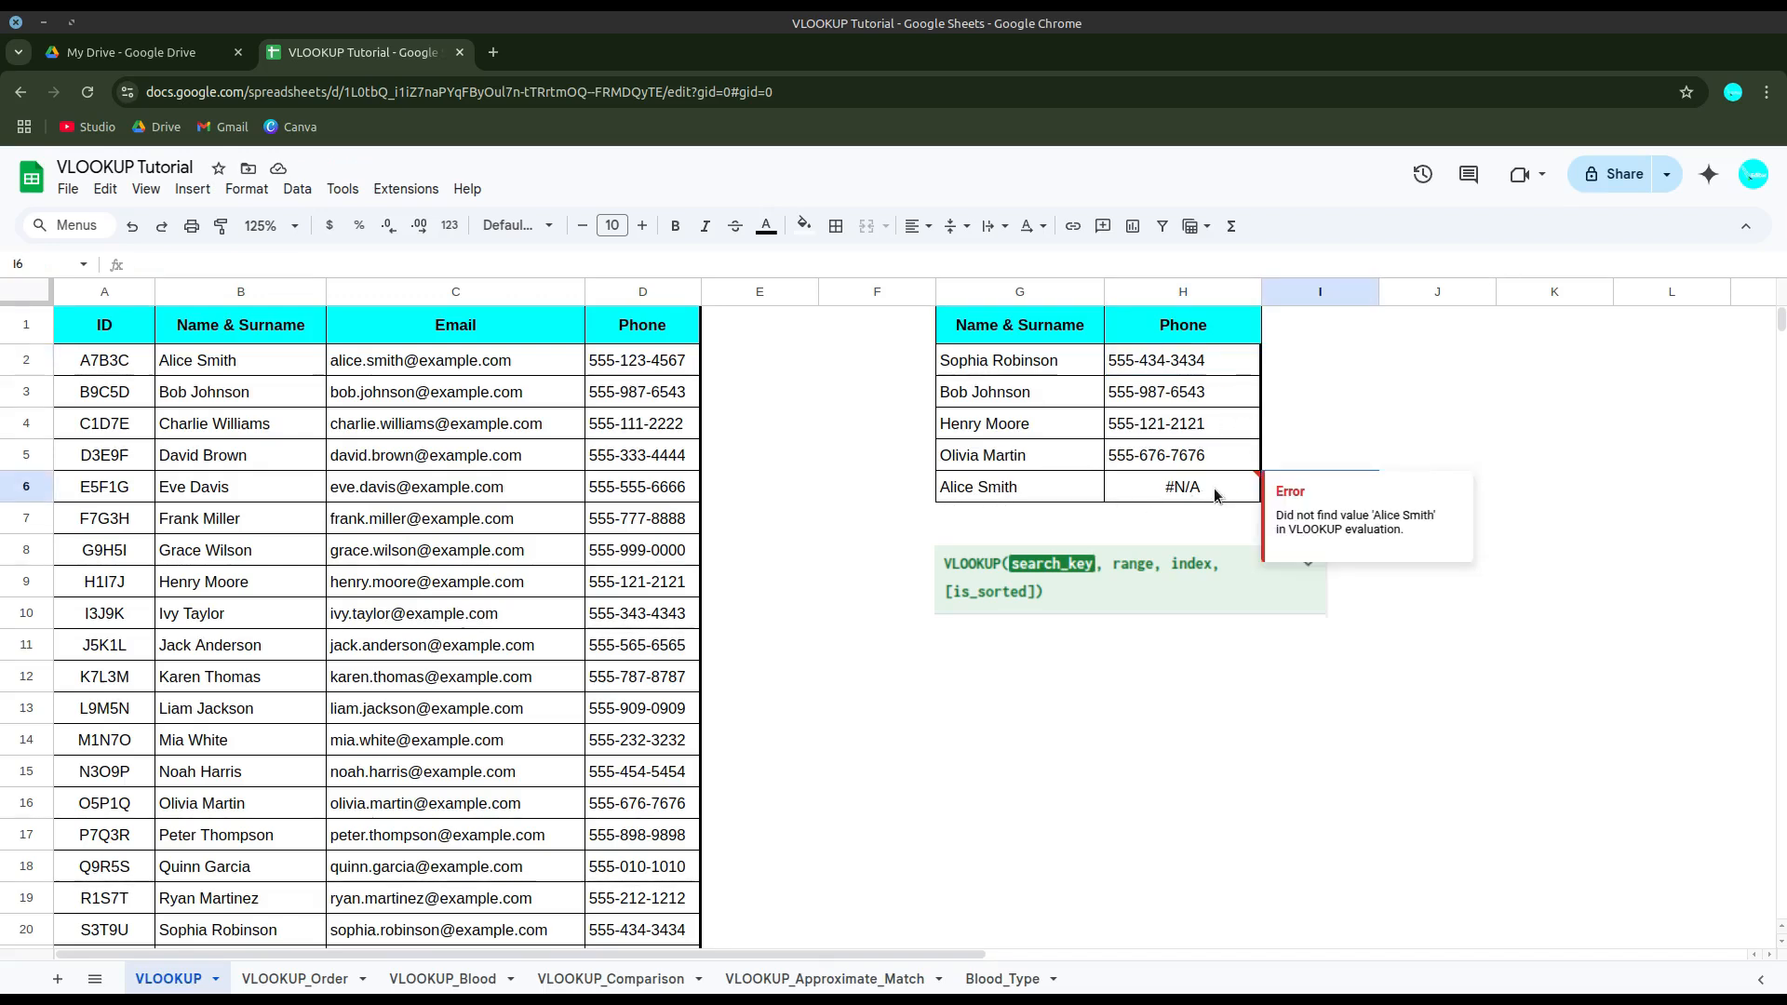
pyautogui.click(1149, 361)
pyautogui.doubleClick(1149, 361)
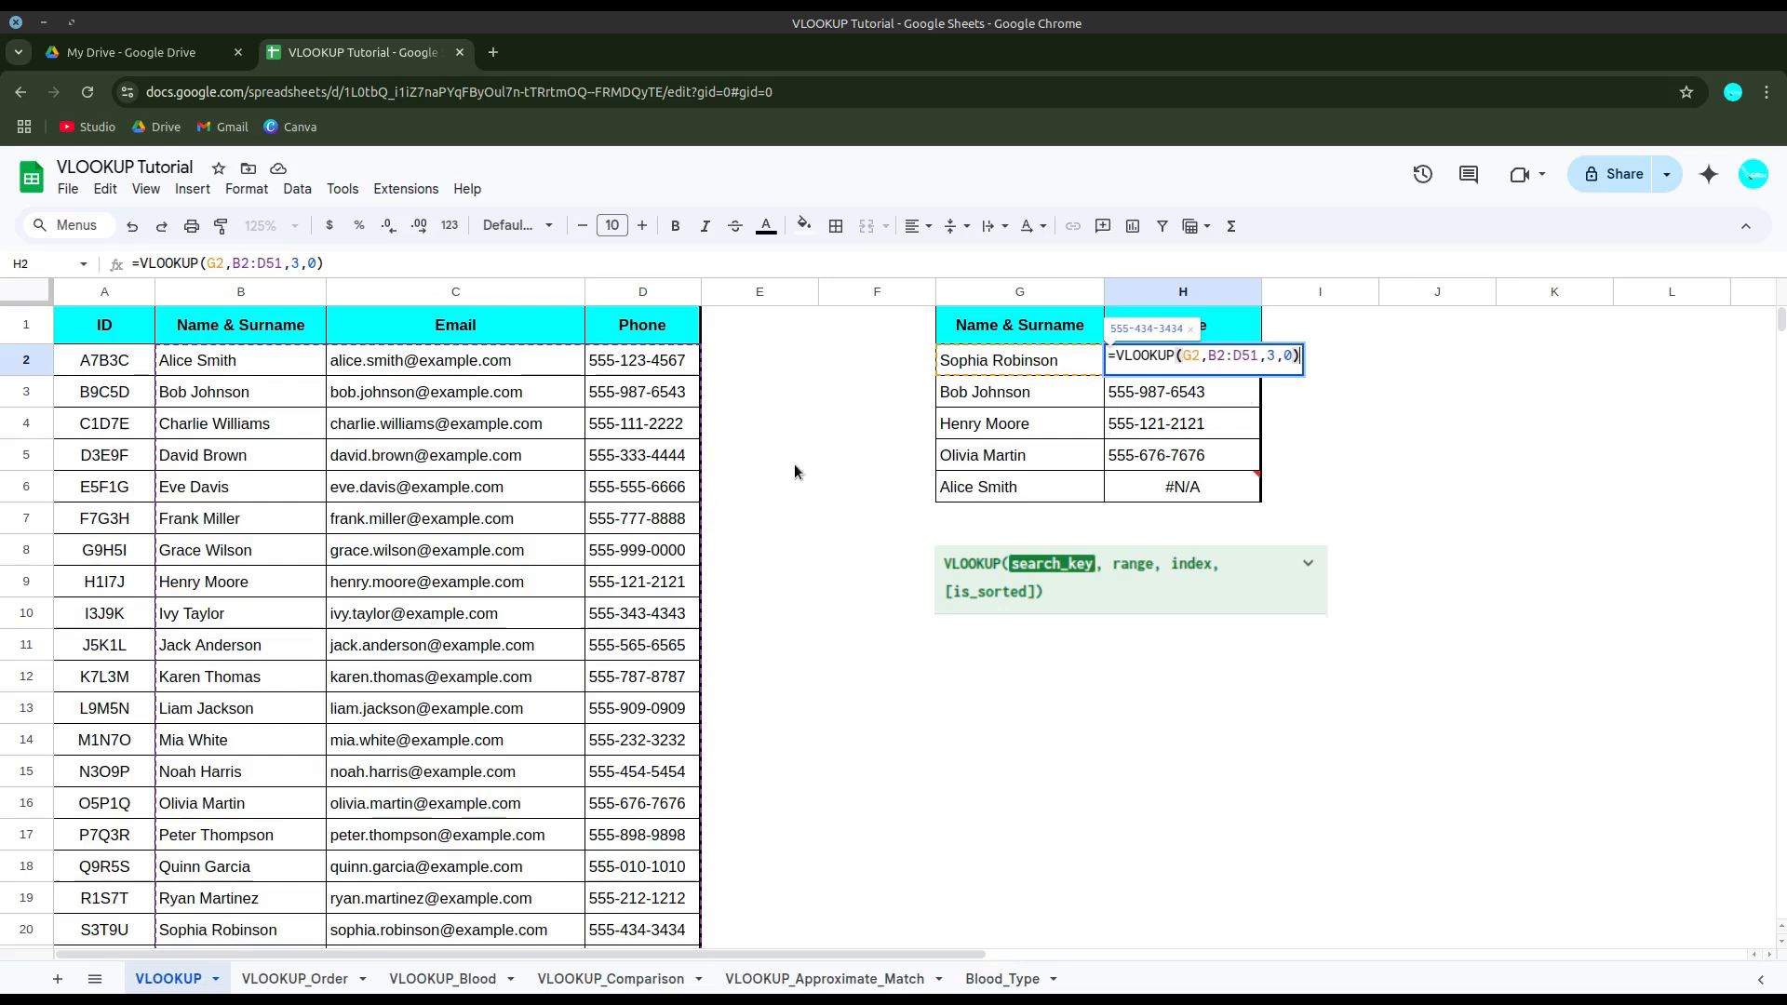
pyautogui.click(1219, 360)
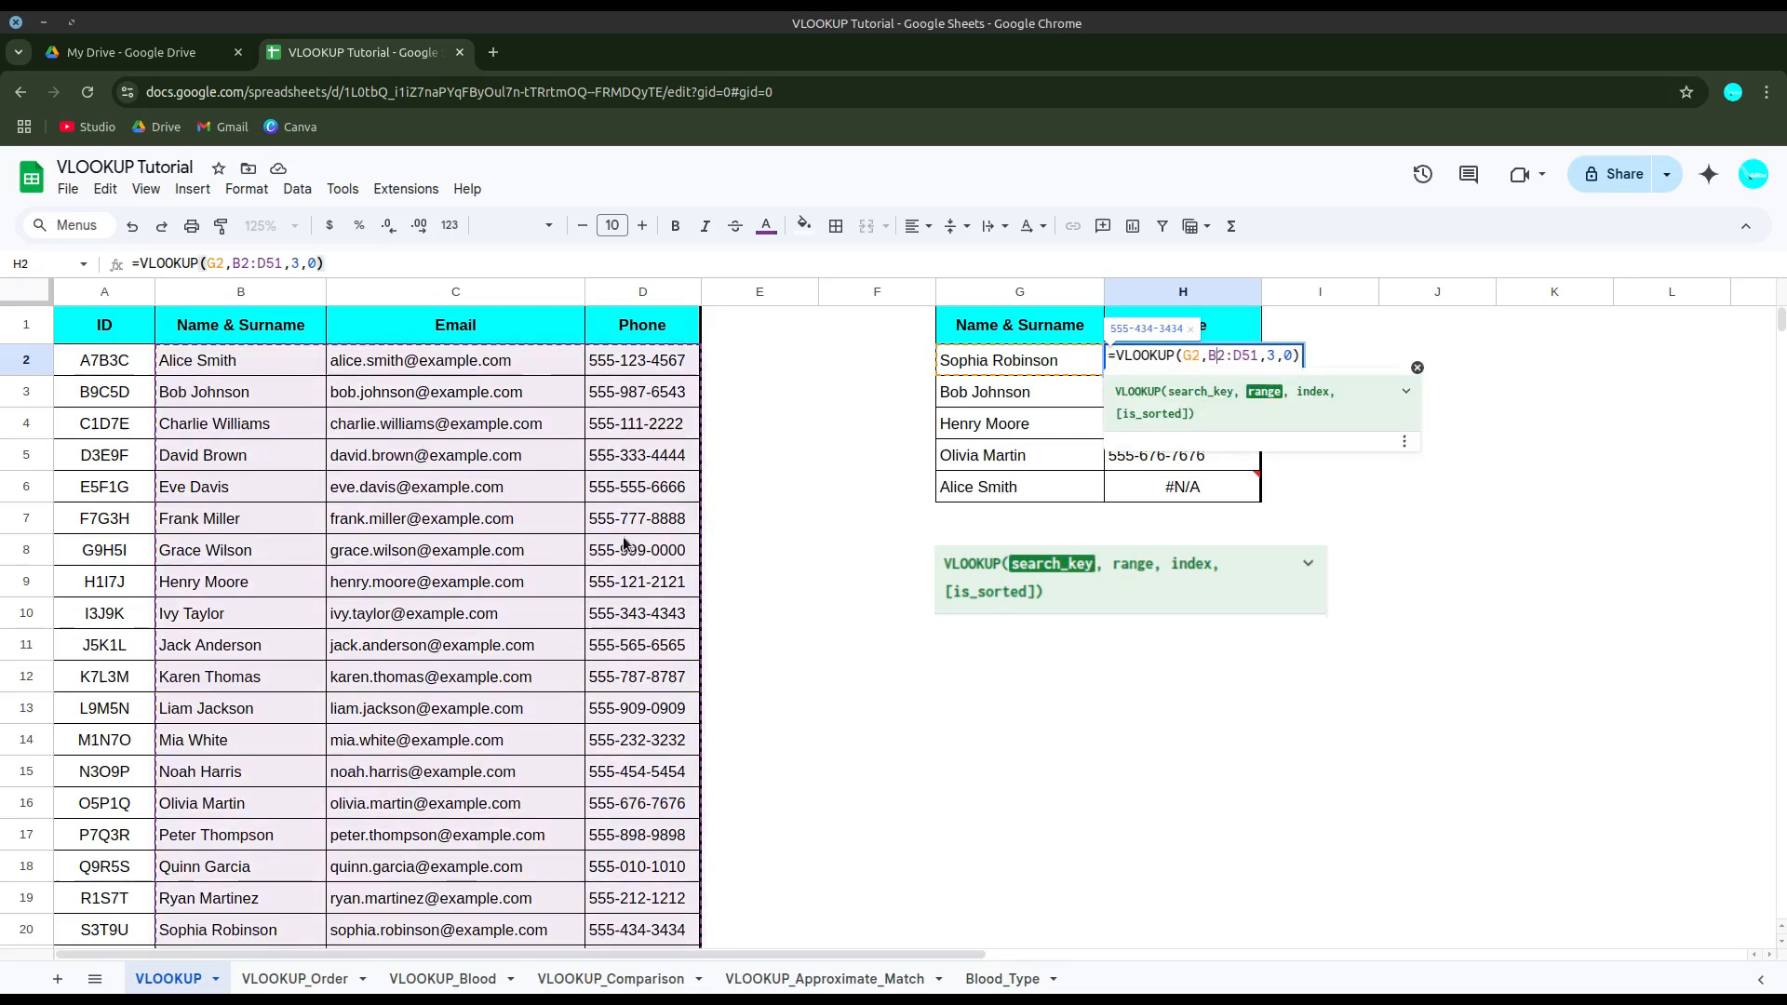
pyautogui.scroll(-15, 483, 644)
pyautogui.scroll(8, 483, 644)
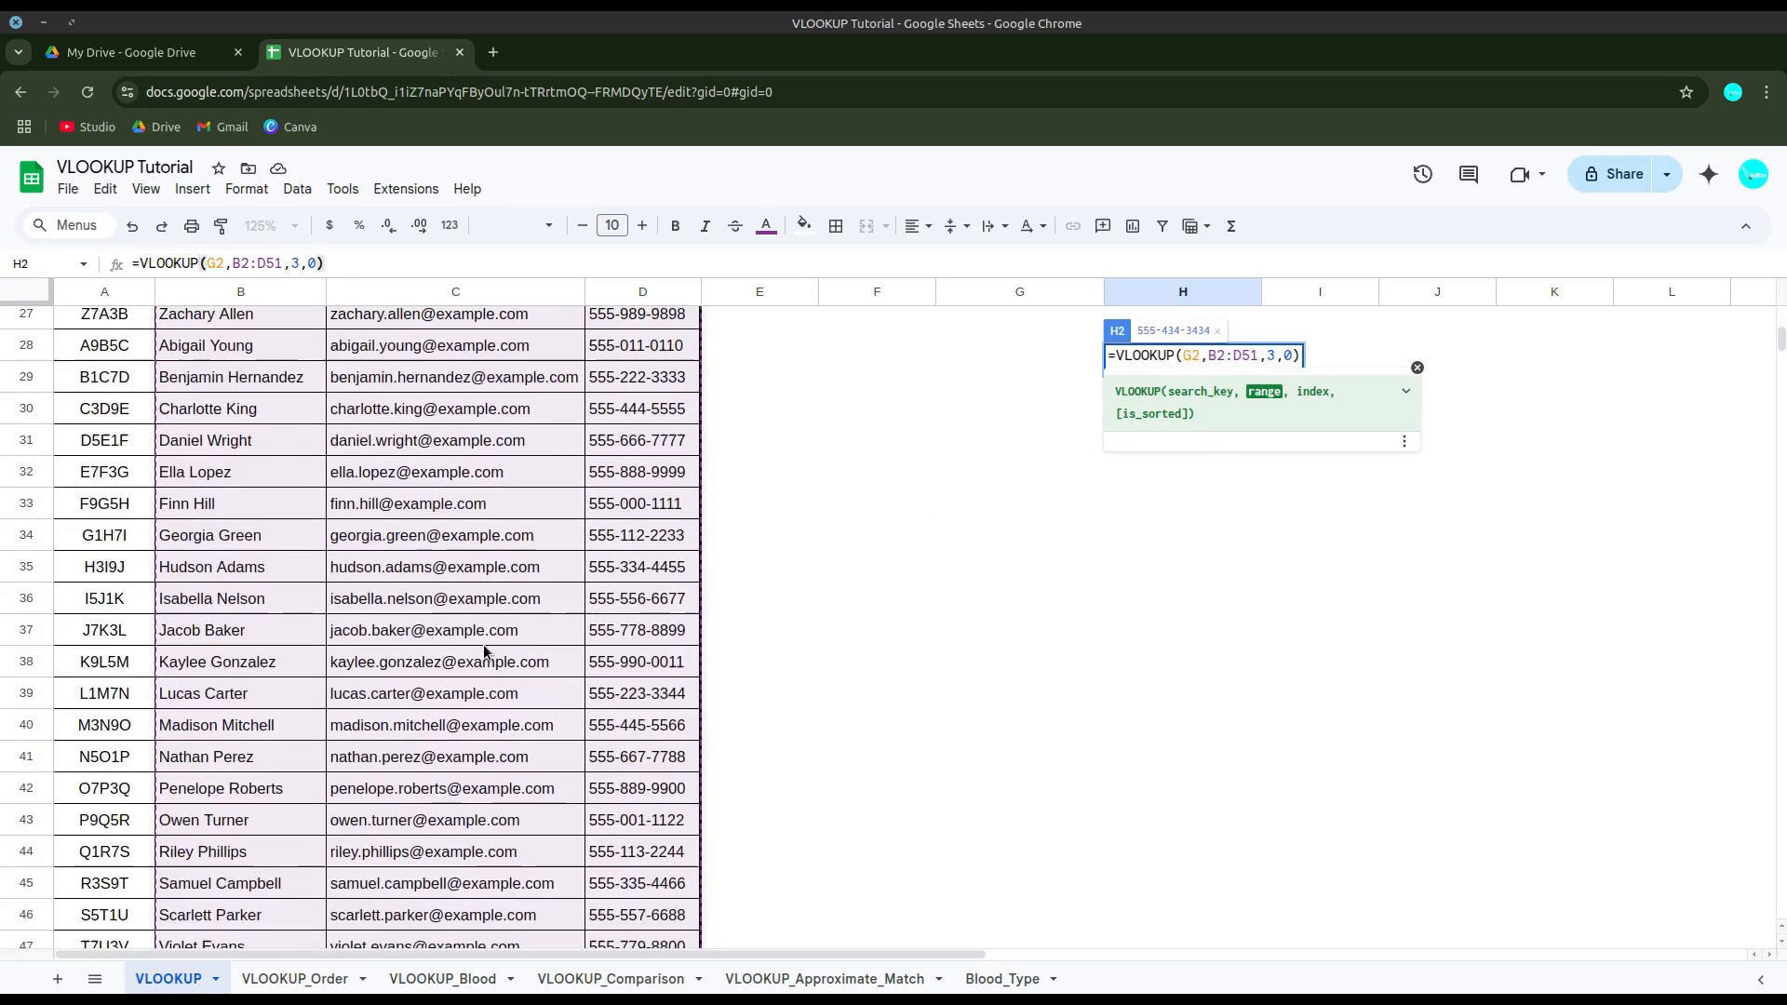
pyautogui.scroll(10, 483, 644)
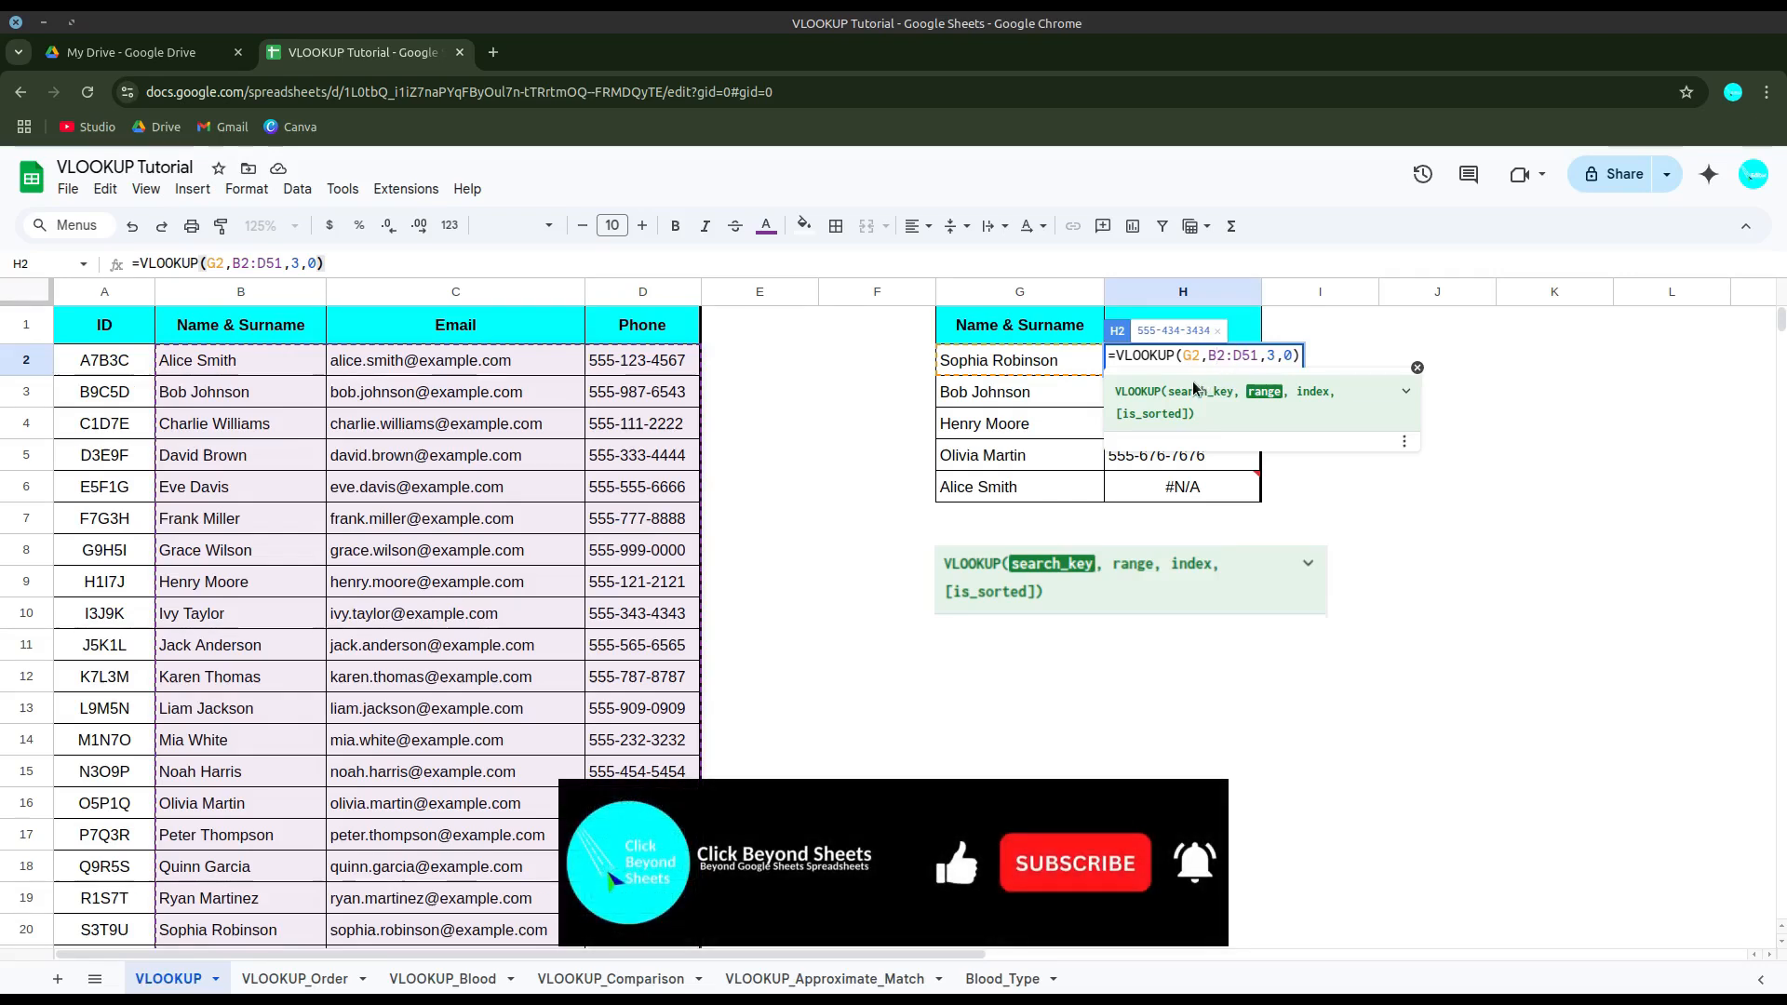
pyautogui.press('Return')
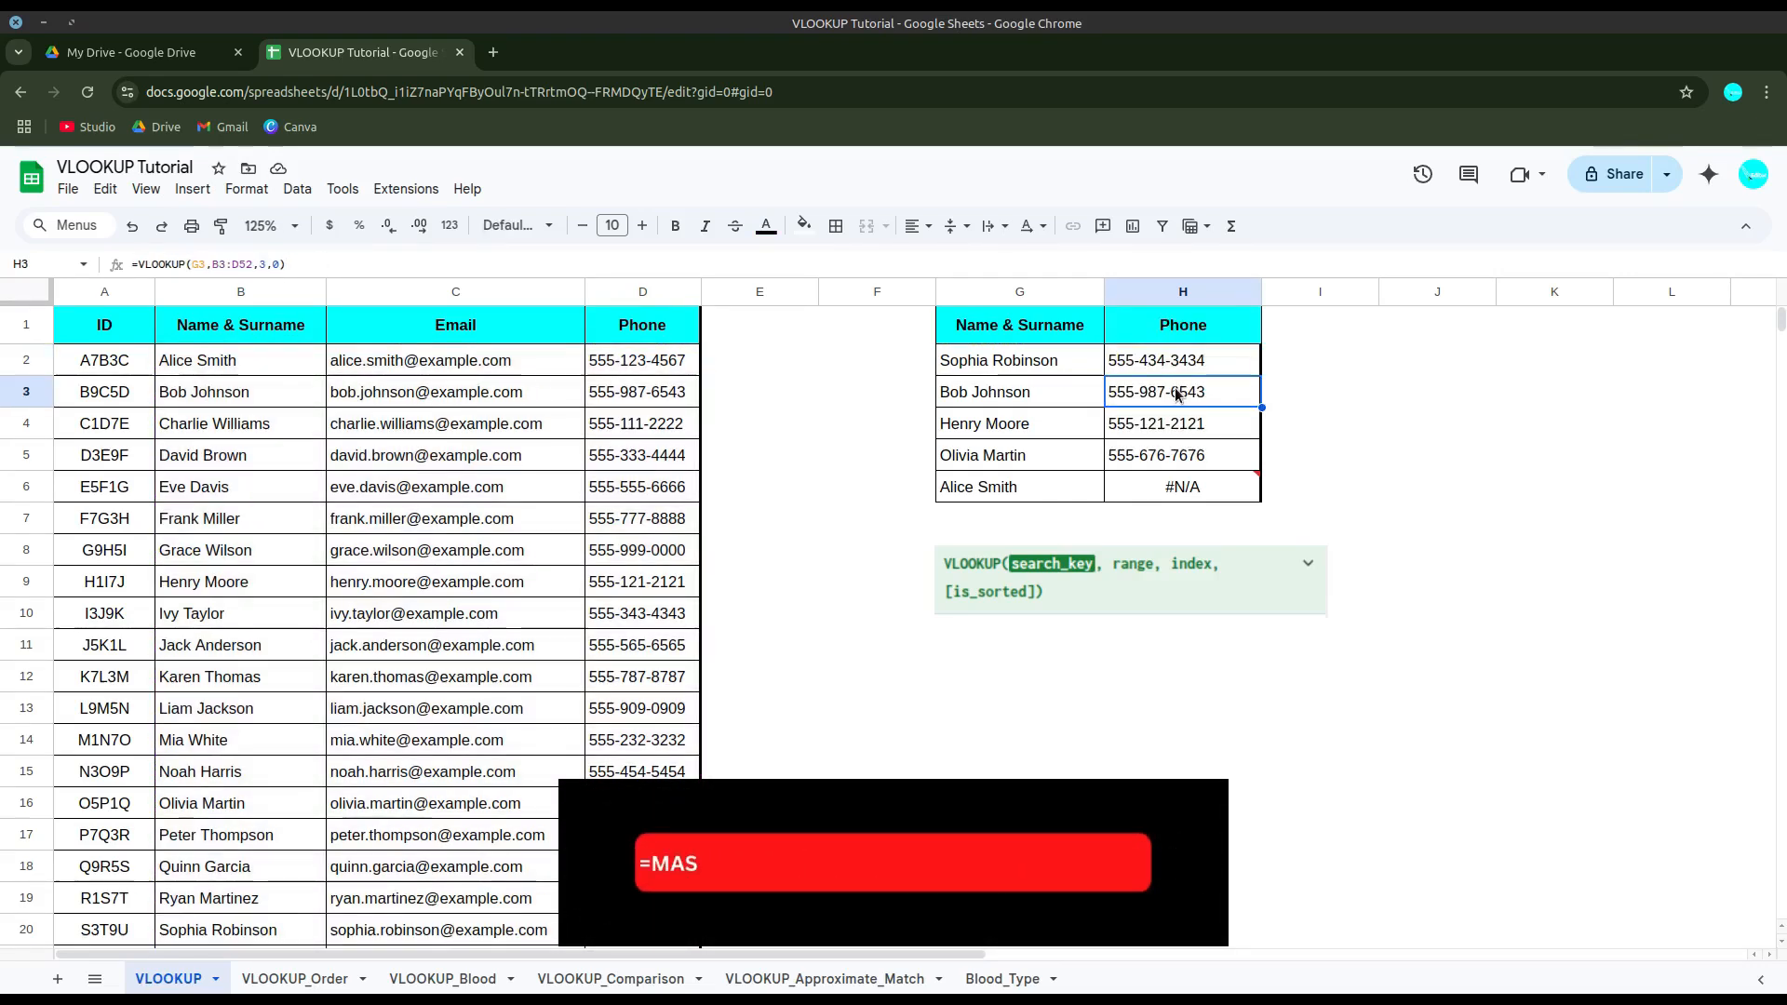
pyautogui.doubleClick(1175, 393)
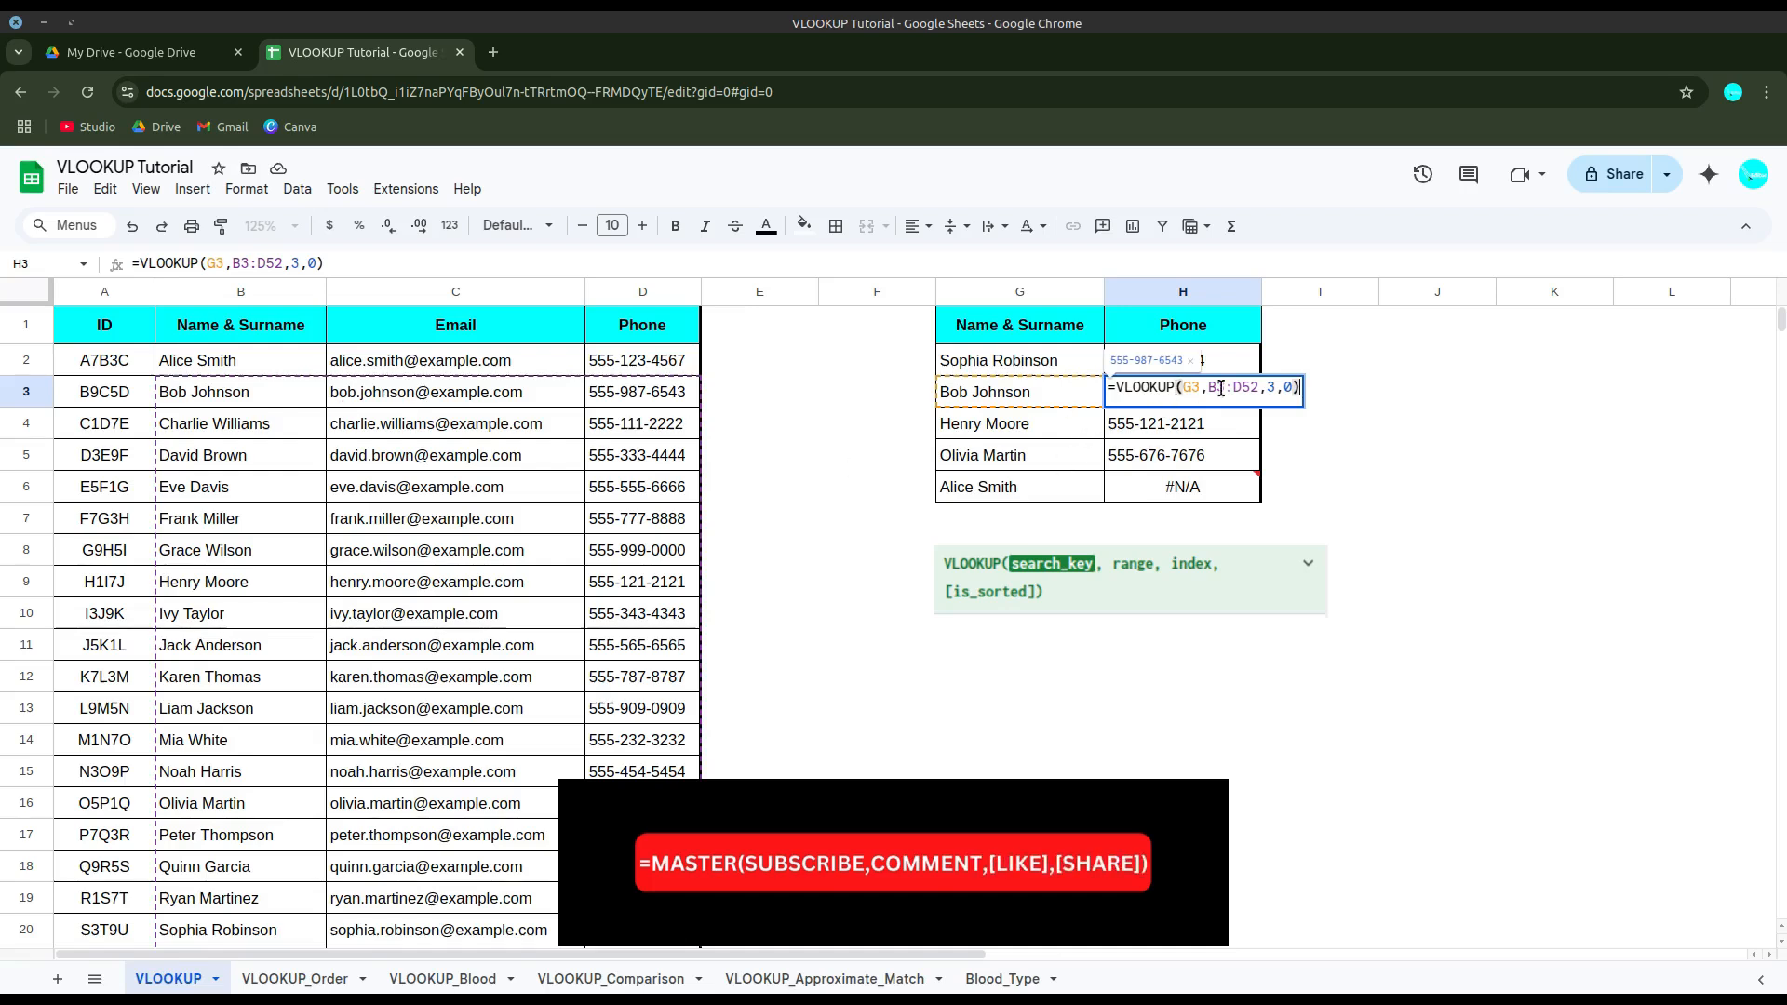
pyautogui.click(1221, 389)
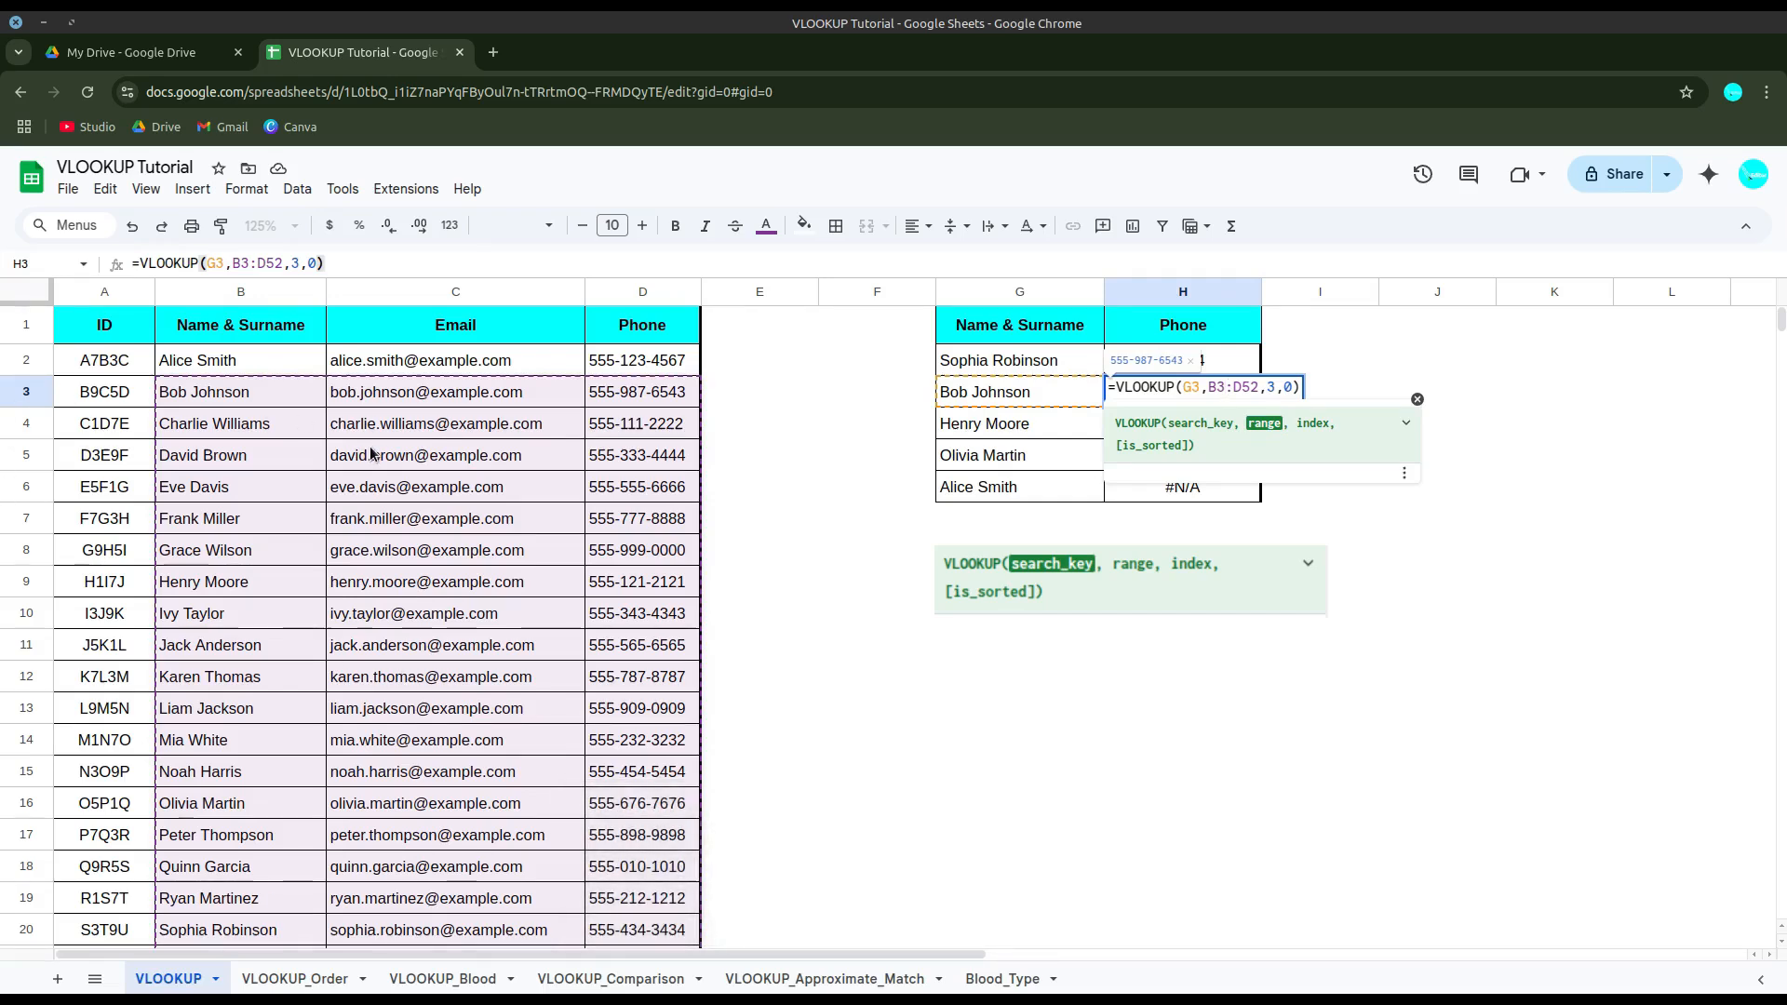
pyautogui.press('Escape')
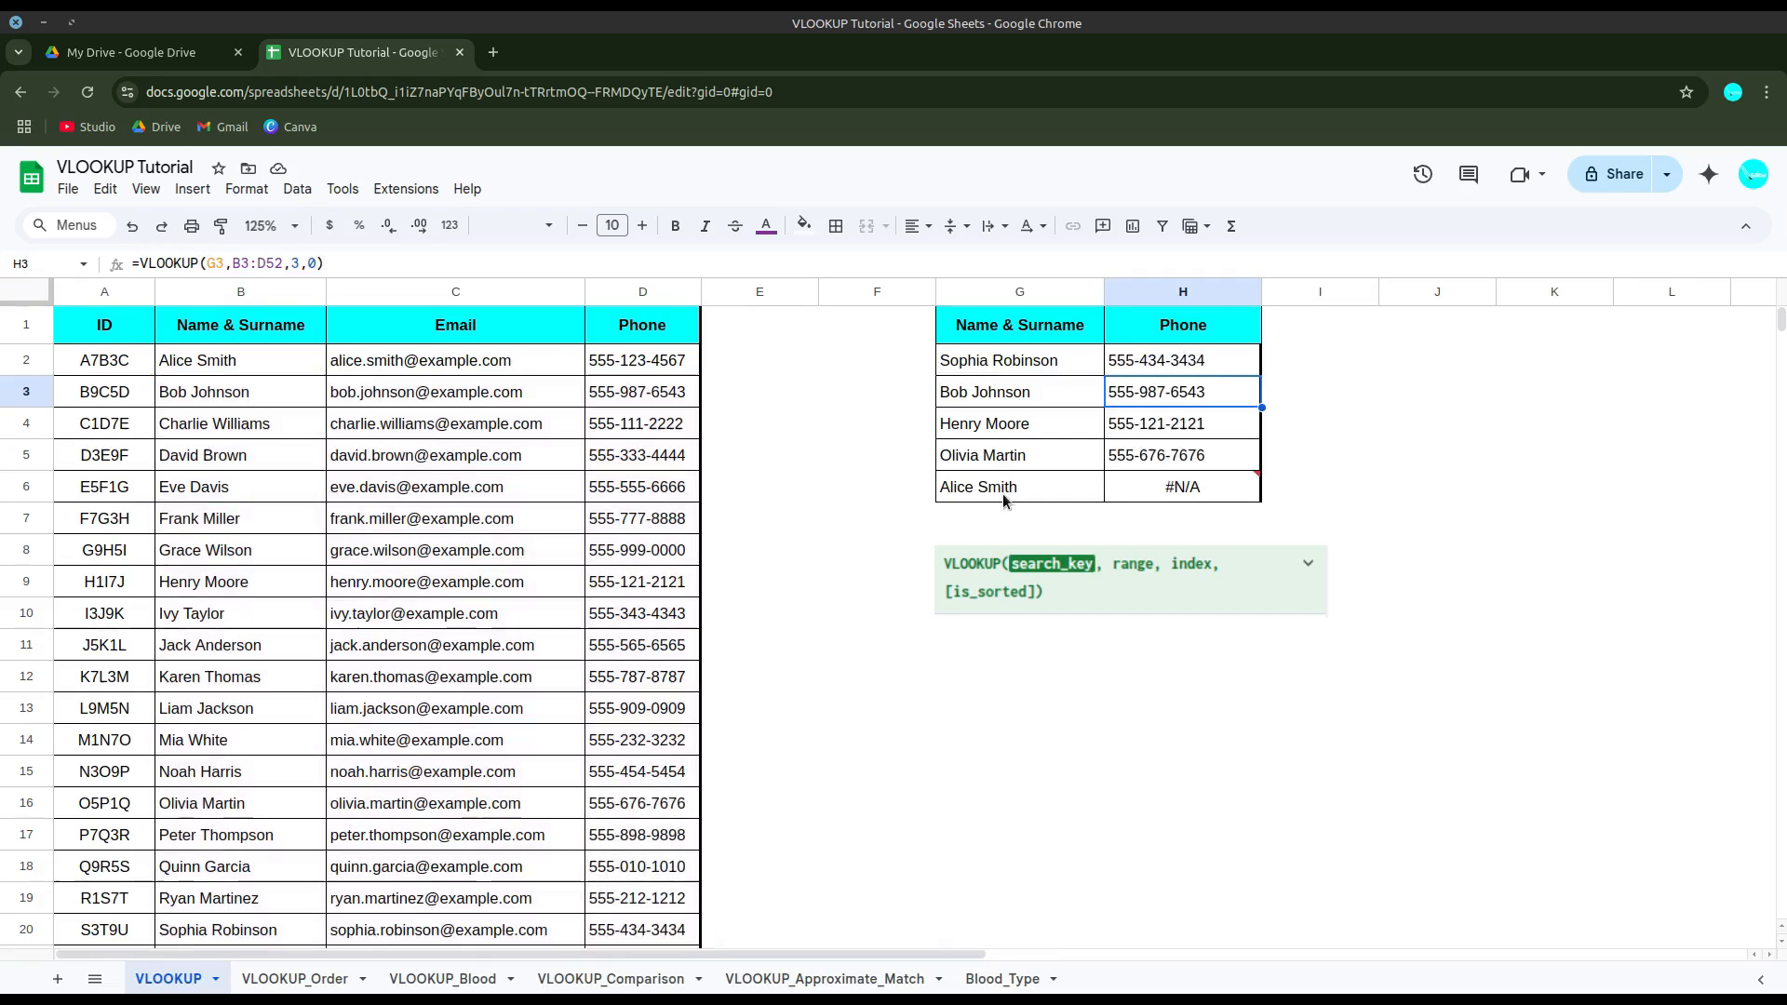
# Step: Change the lookup range in the H2 formula to the absolute reference $B$2:$D$51
pyautogui.click(1206, 364)
pyautogui.doubleClick(1204, 357)
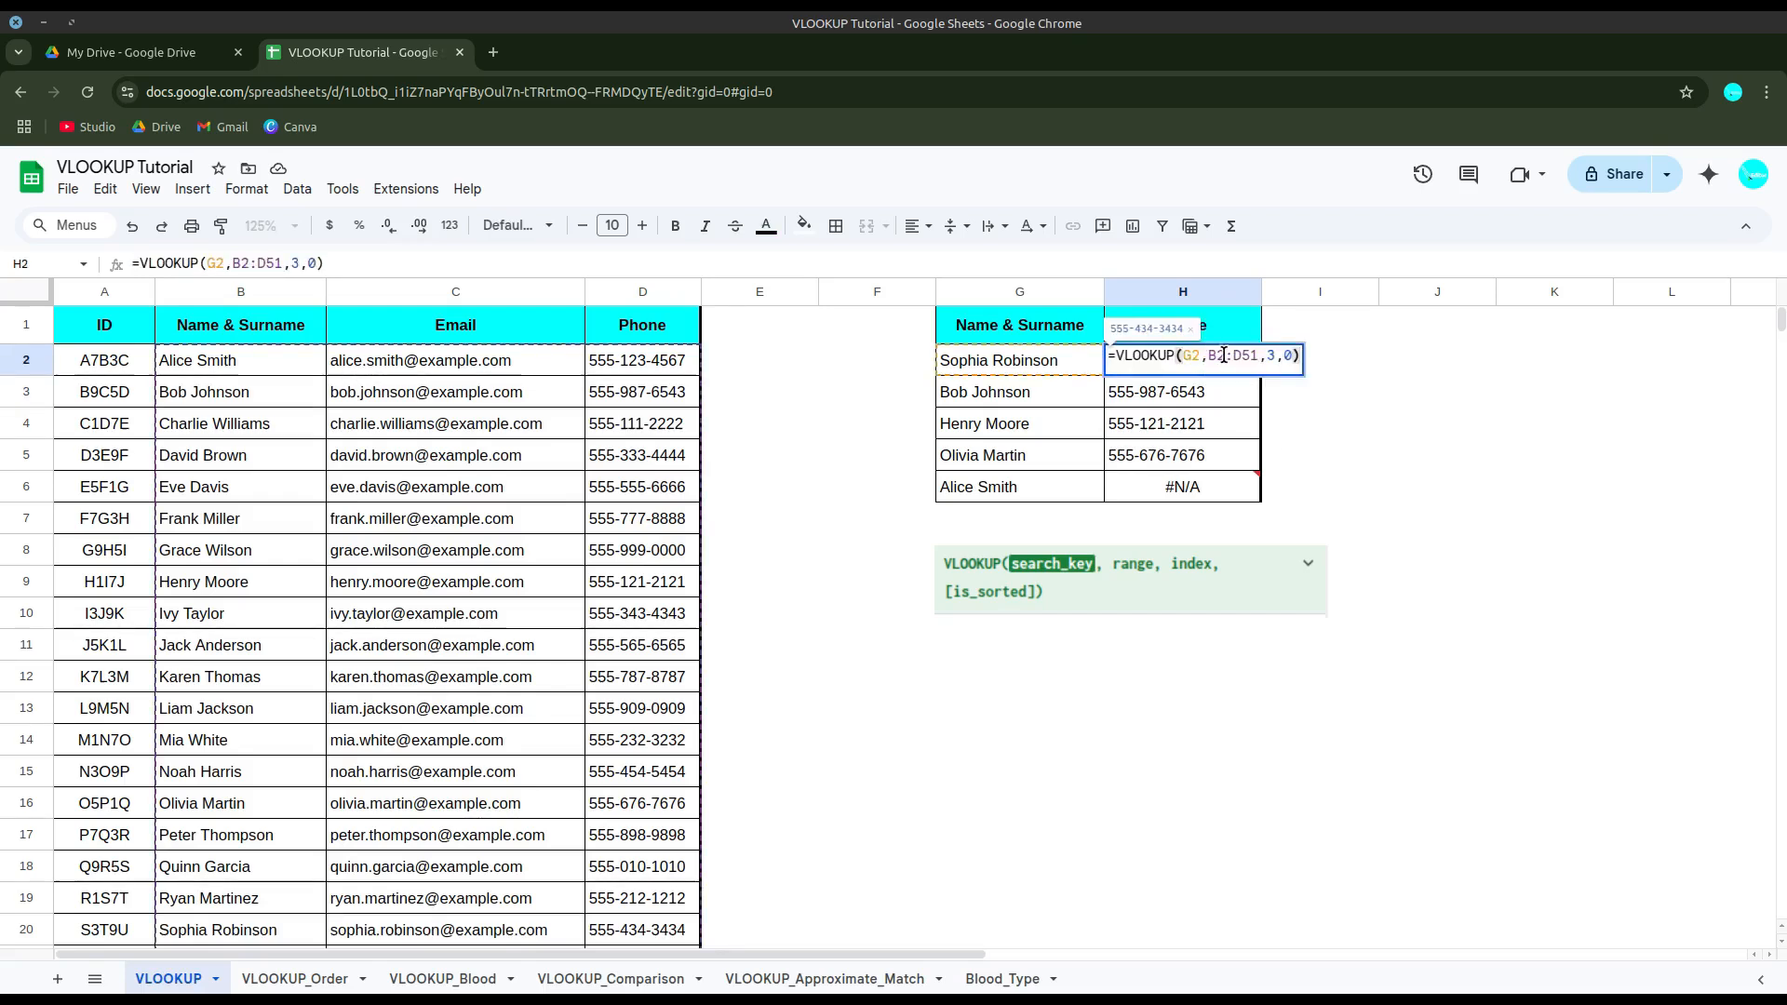
pyautogui.doubleClick(1221, 356)
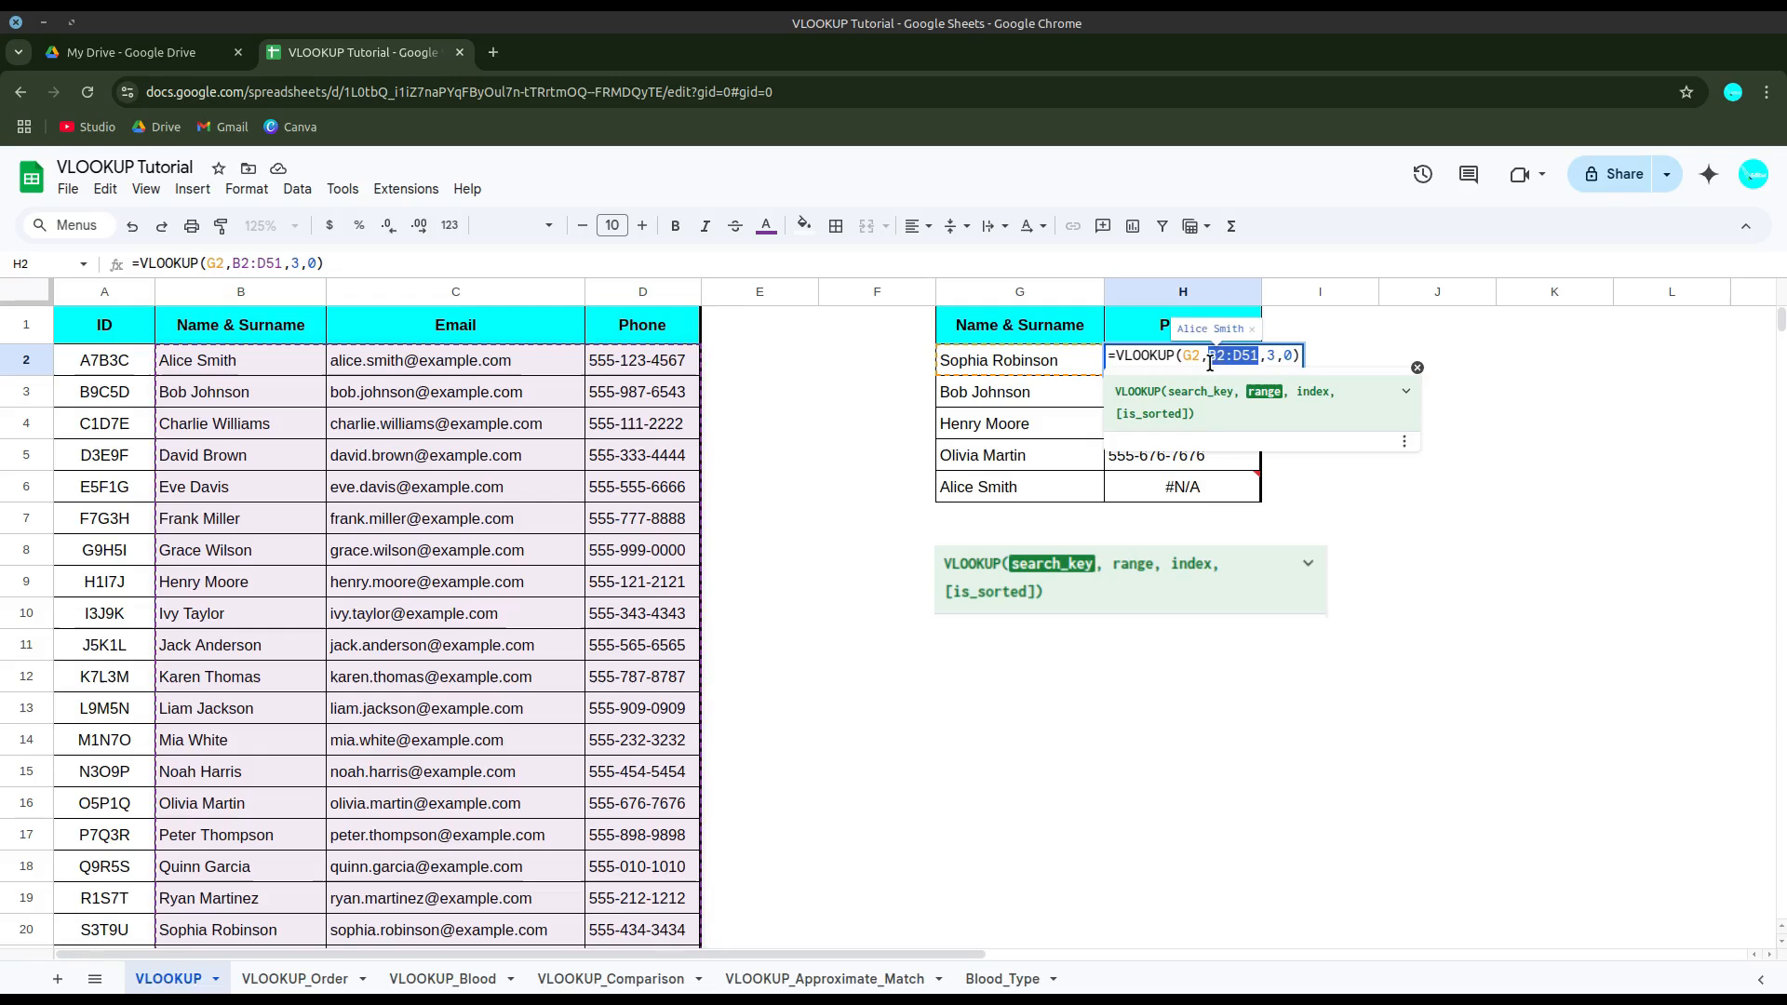
pyautogui.press('F4')
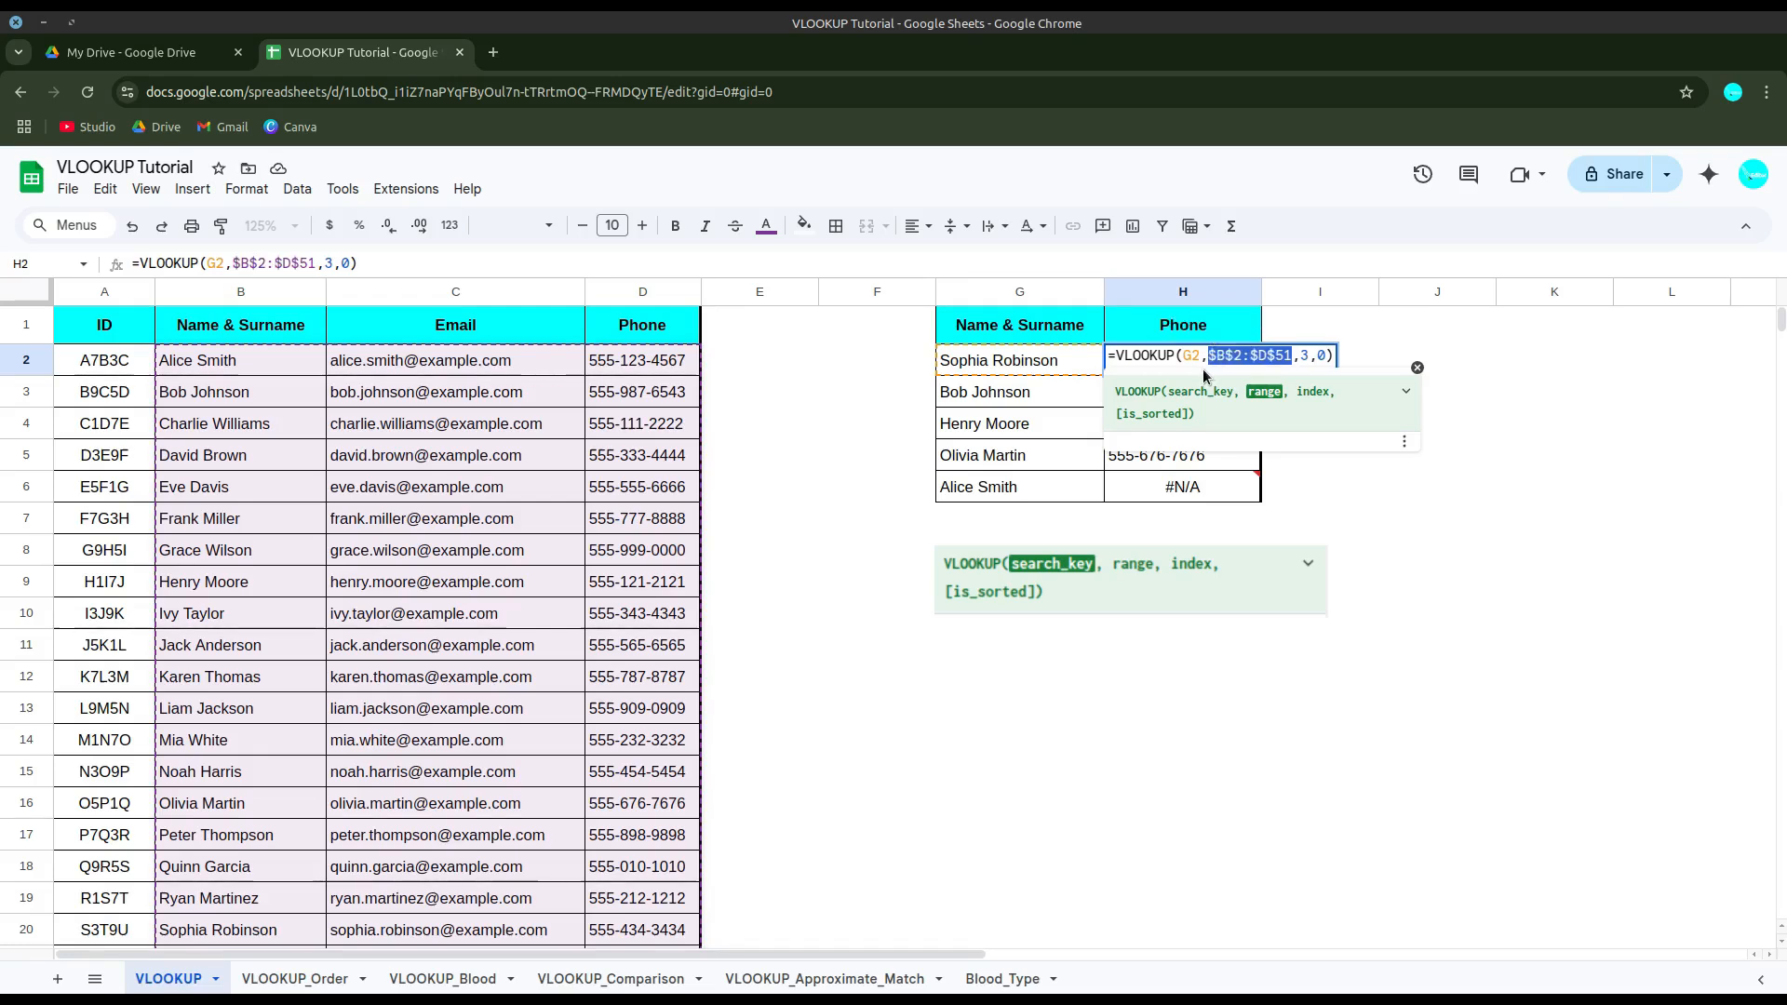
pyautogui.press('Return')
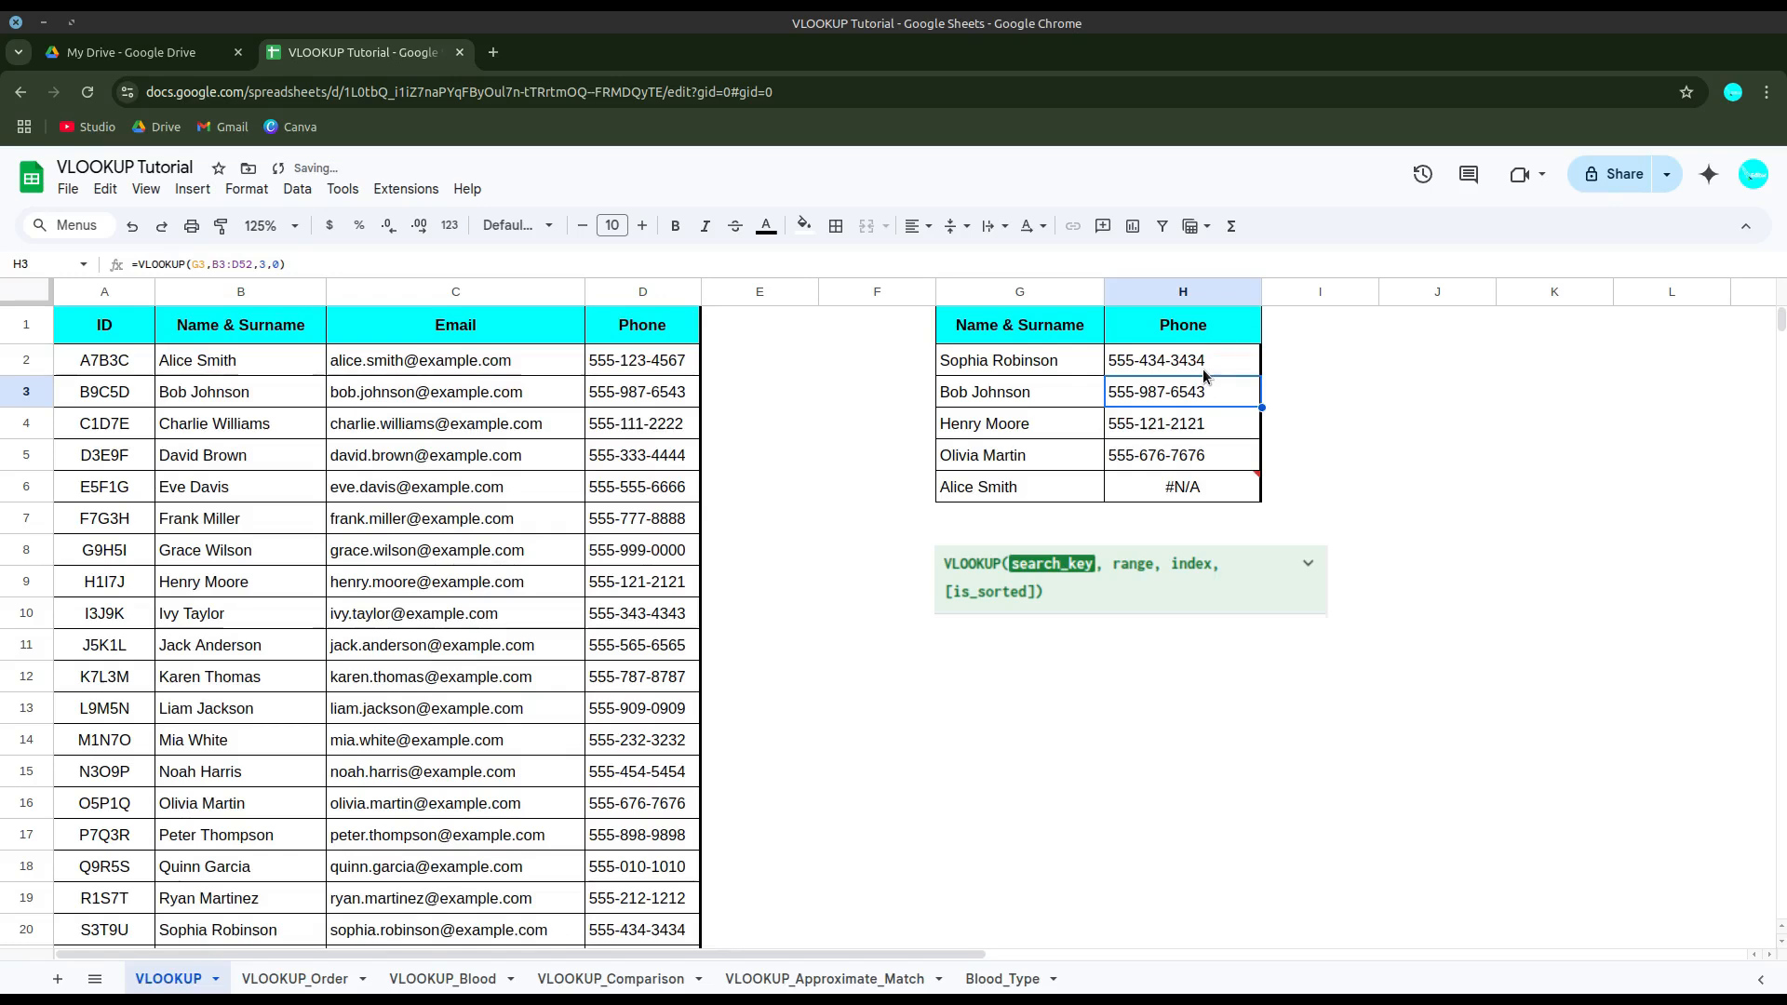
# Step: Fill the H2 formula with the absolute range down through H6 and check the result in H6
pyautogui.click(1204, 370)
pyautogui.moveTo(1257, 377); pyautogui.dragTo(1258, 498)
pyautogui.click(1398, 496)
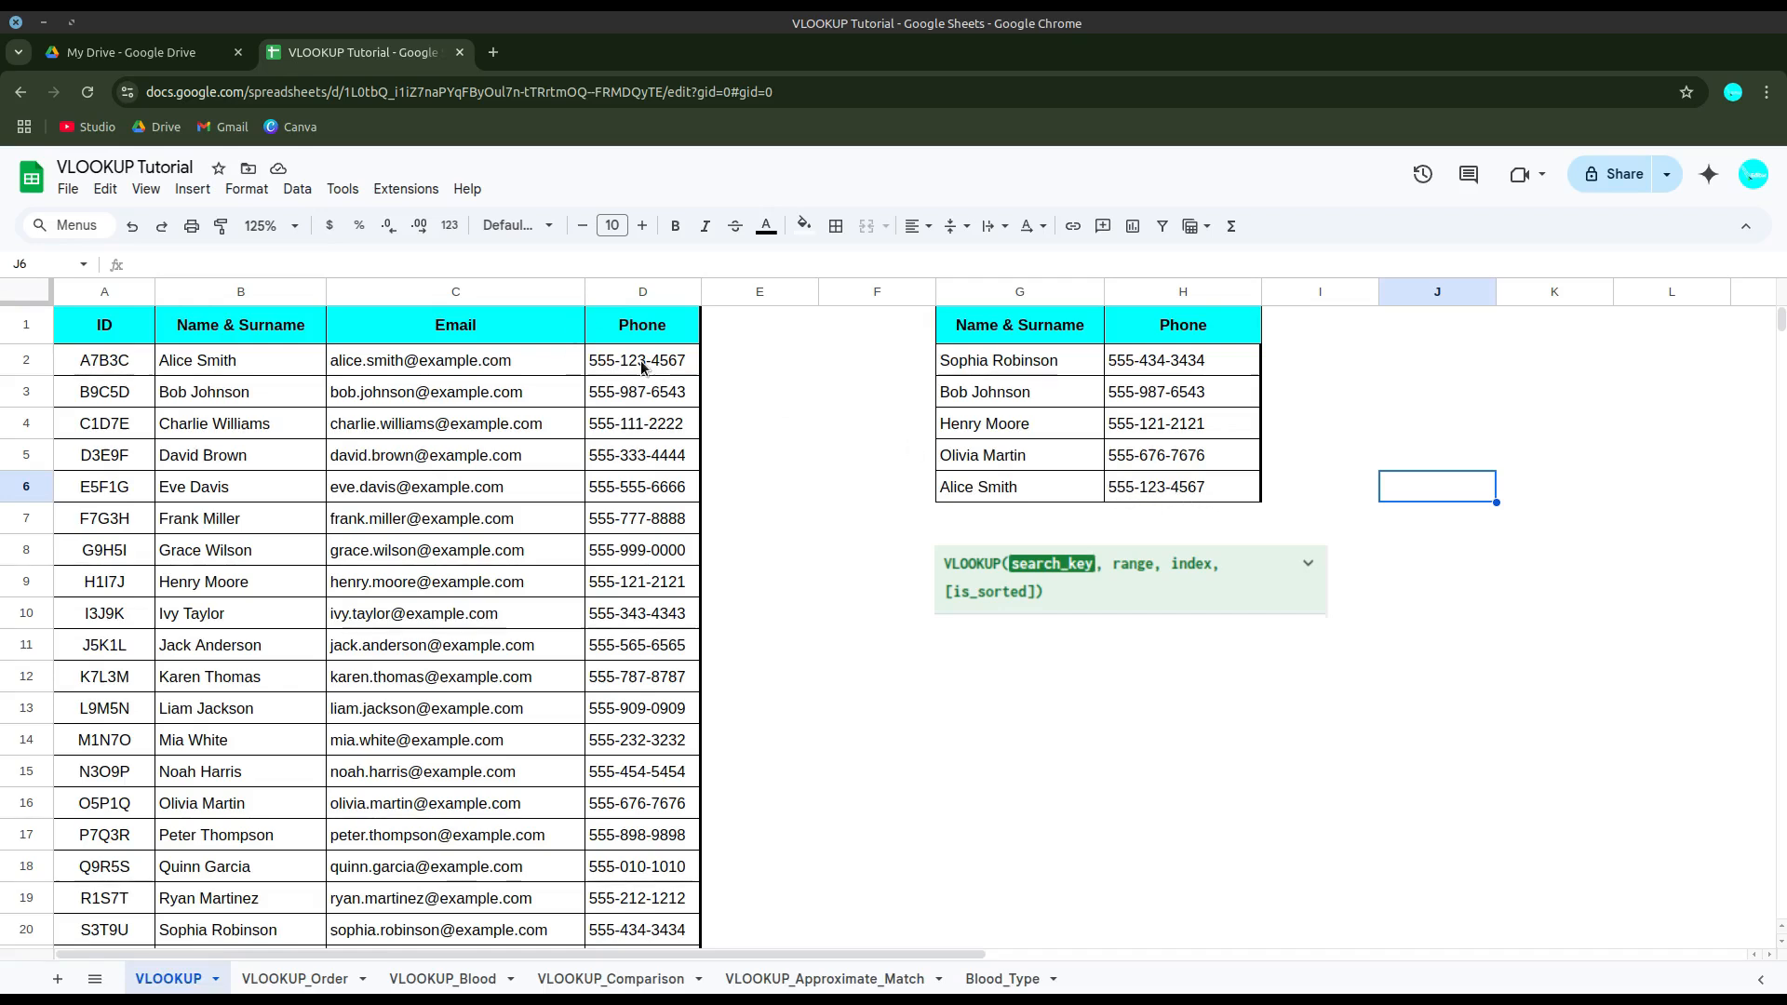
pyautogui.click(1203, 489)
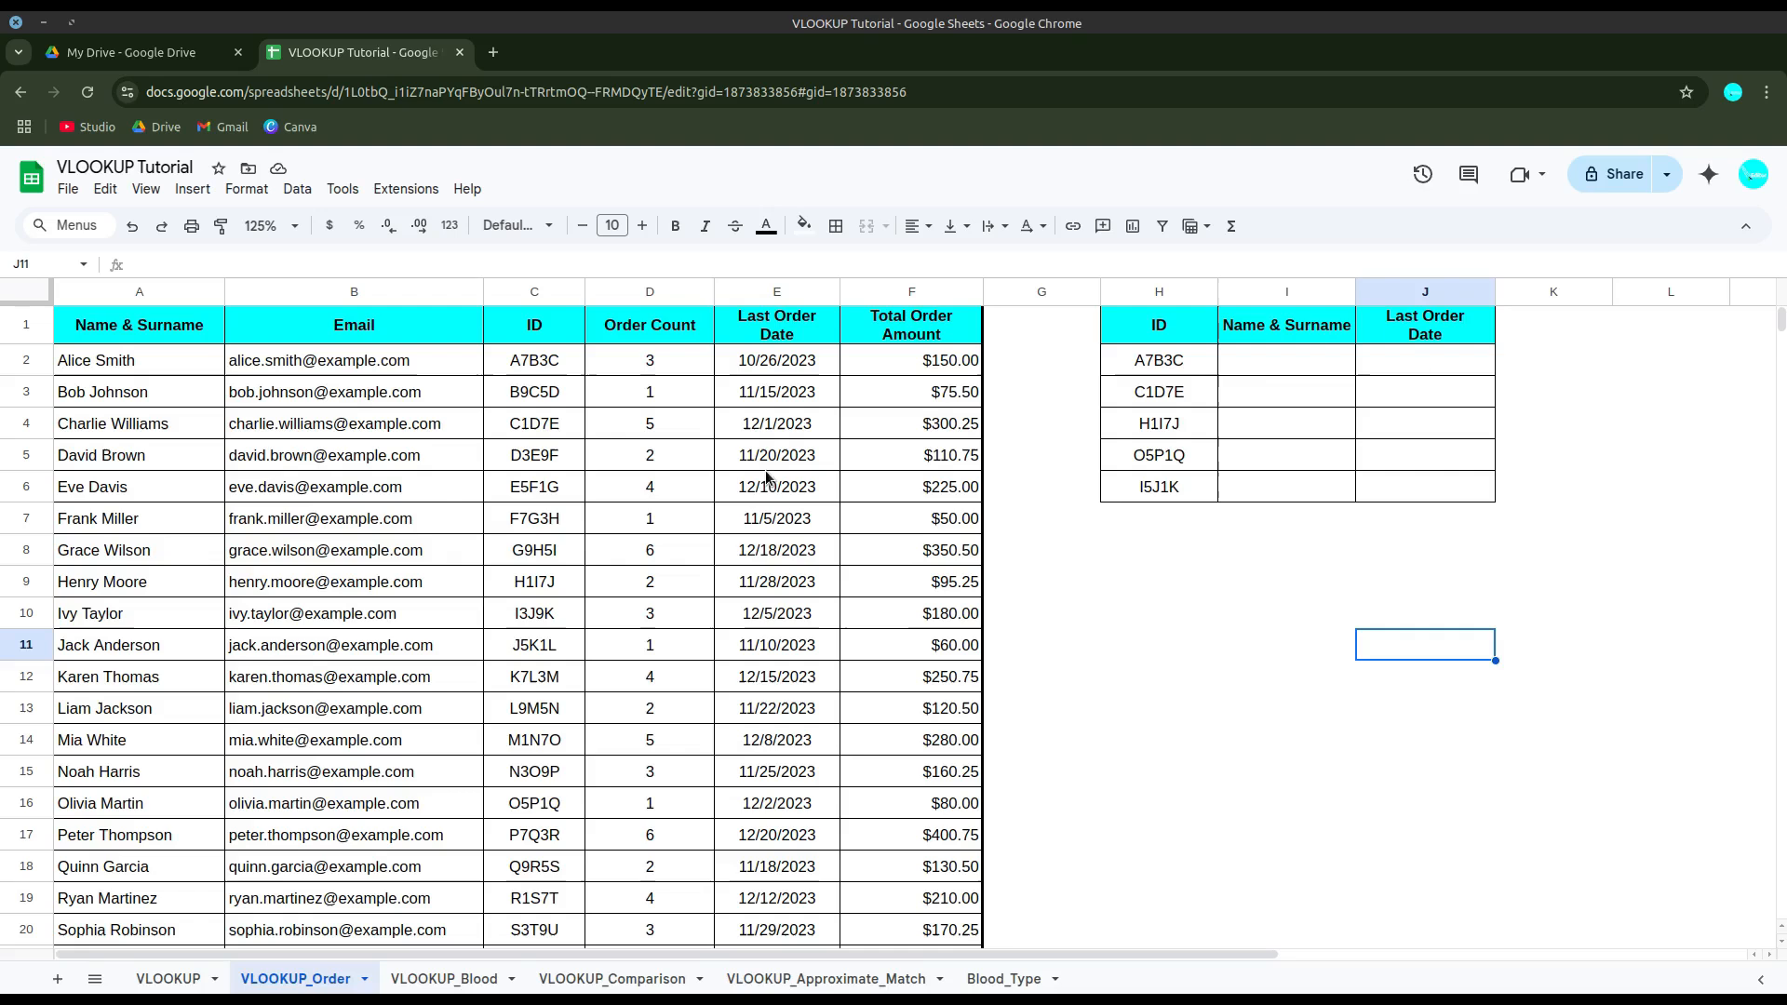
# Step: Start a VLOOKUP formula in I2 of the VLOOKUP_Order sheet with H2 as the search key
pyautogui.click(1255, 362)
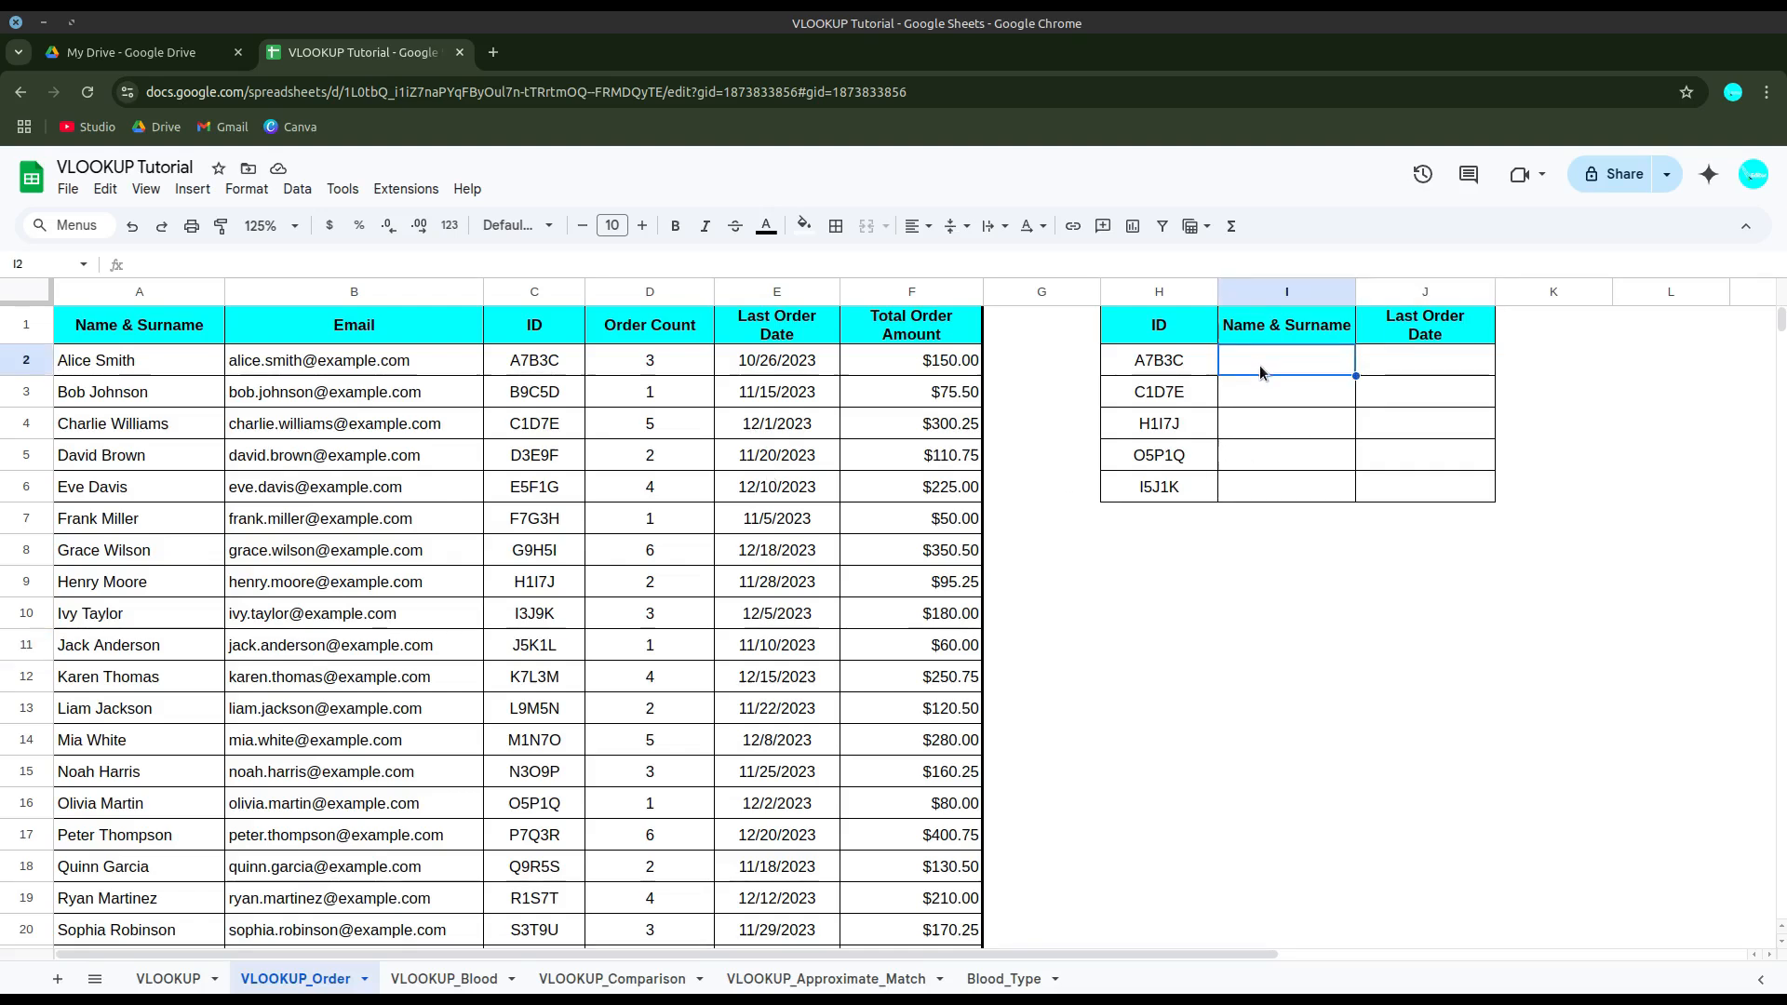
pyautogui.write('=')
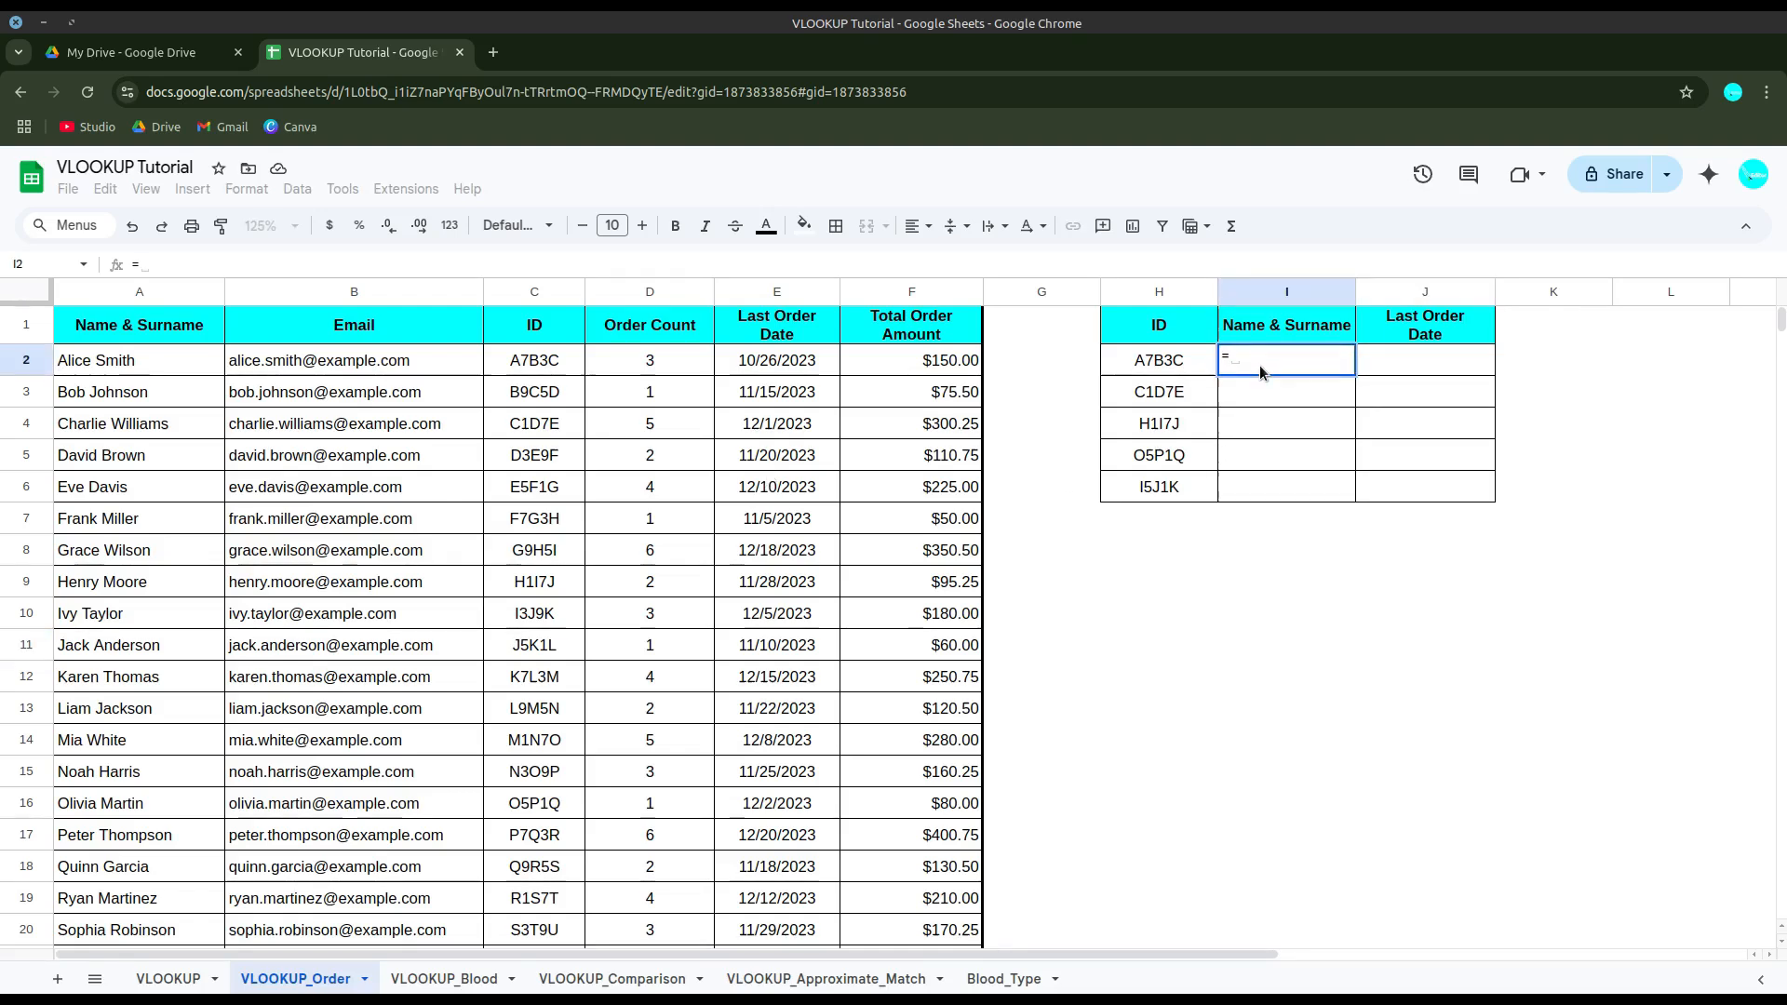
pyautogui.write('vlookup')
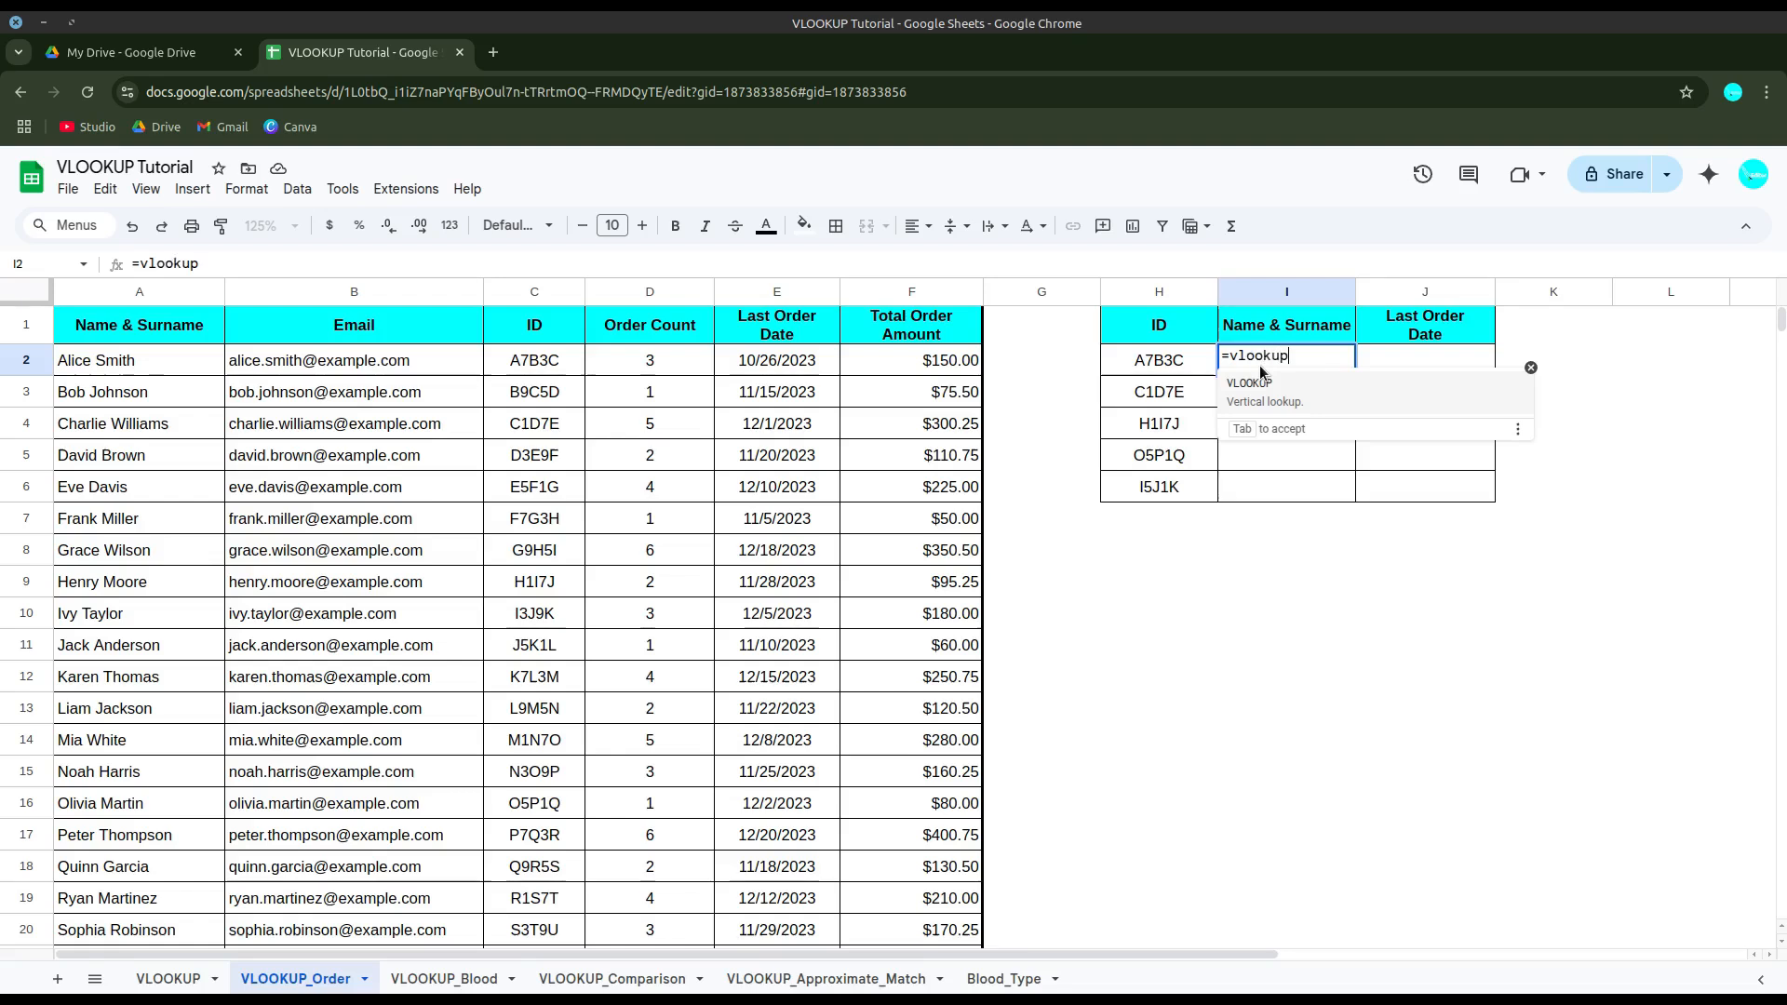
pyautogui.press('Tab')
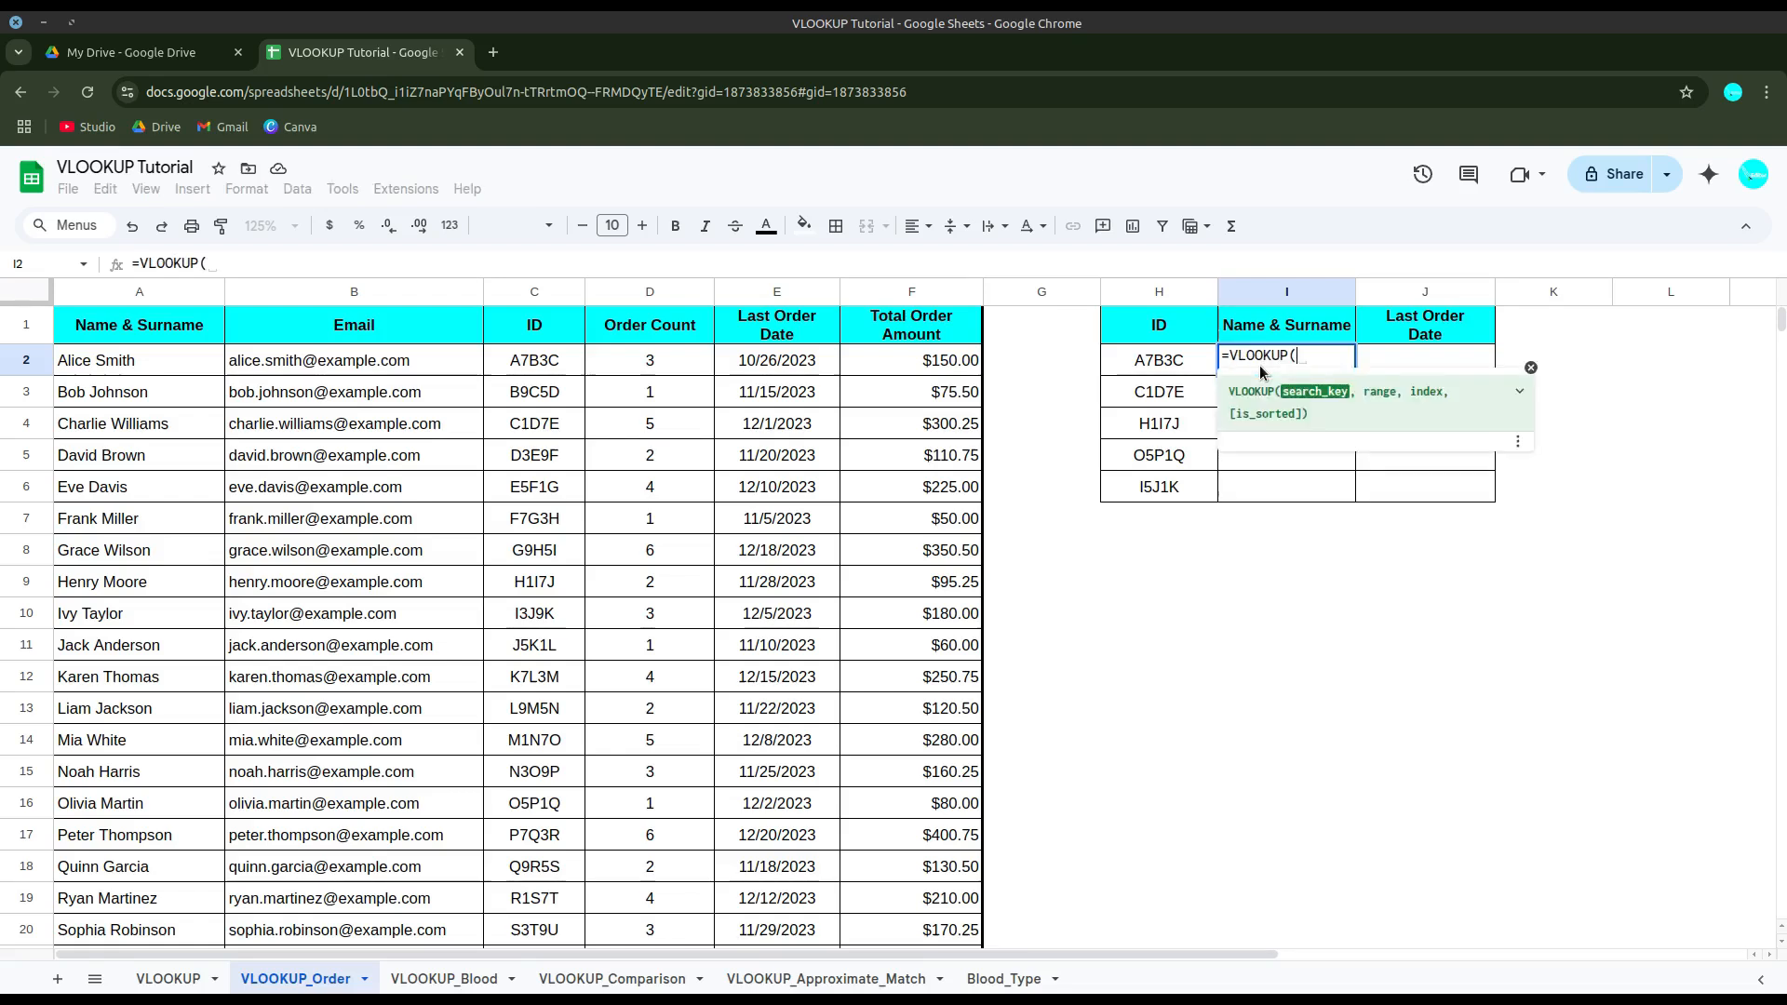
pyautogui.click(1174, 370)
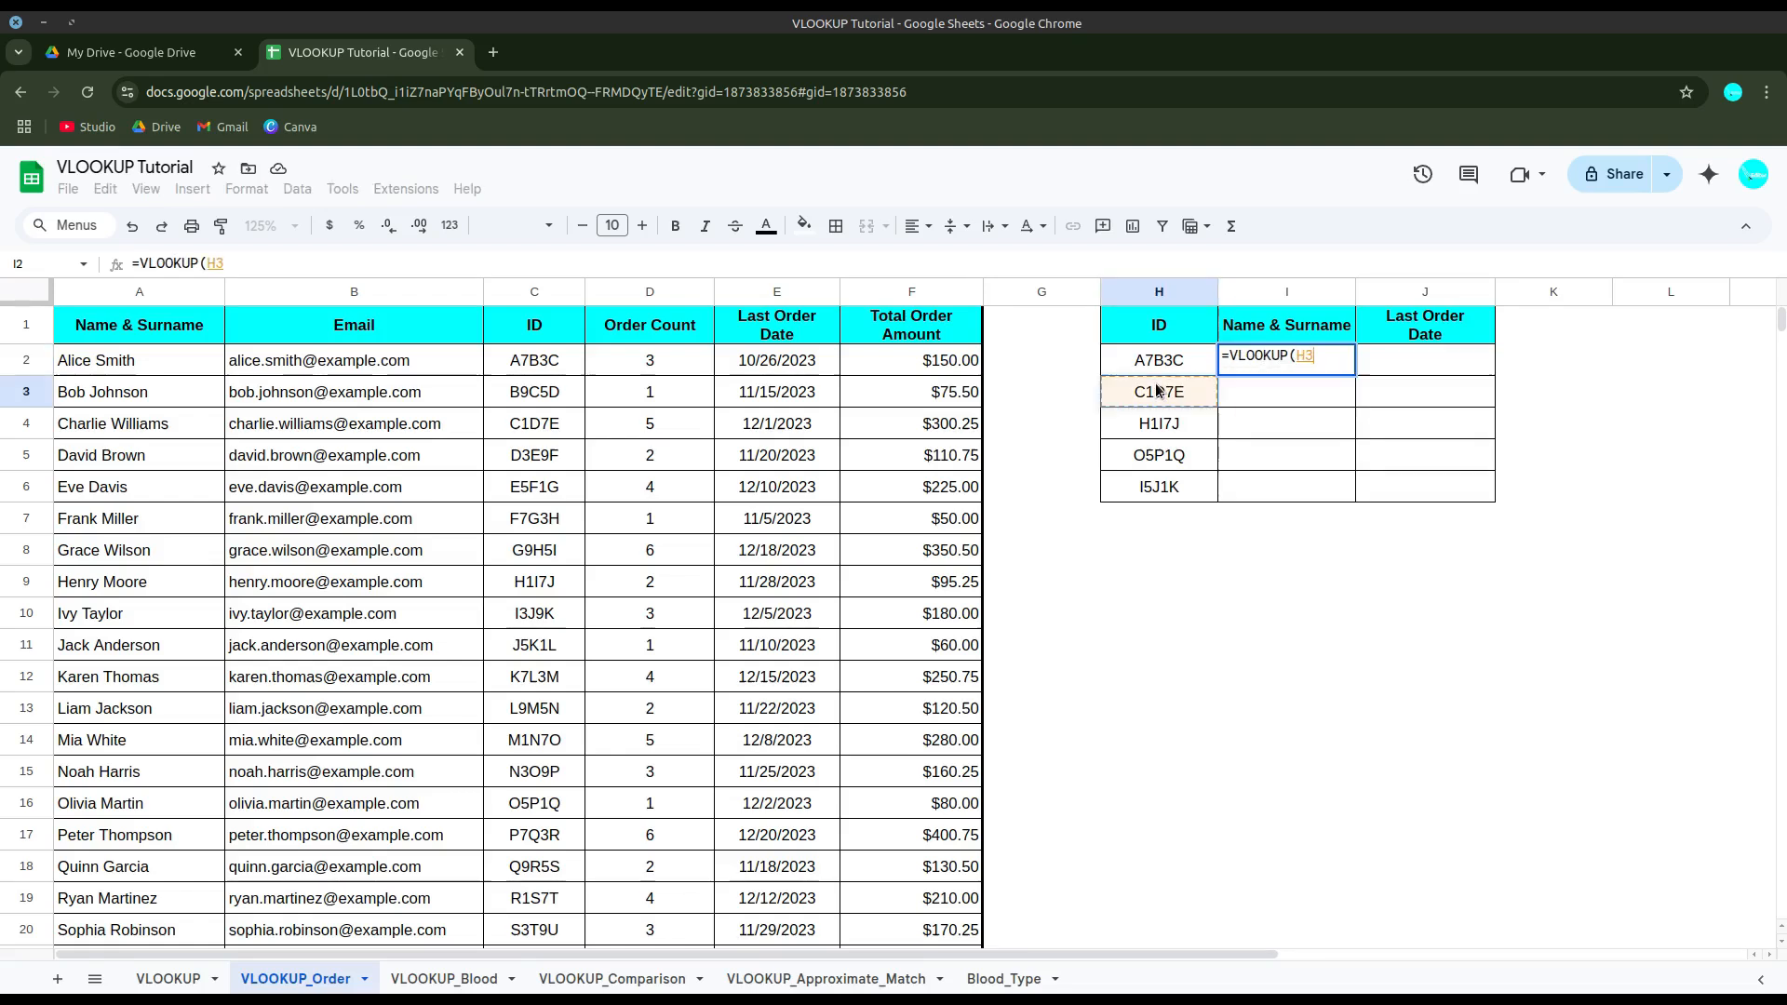
pyautogui.write(',')
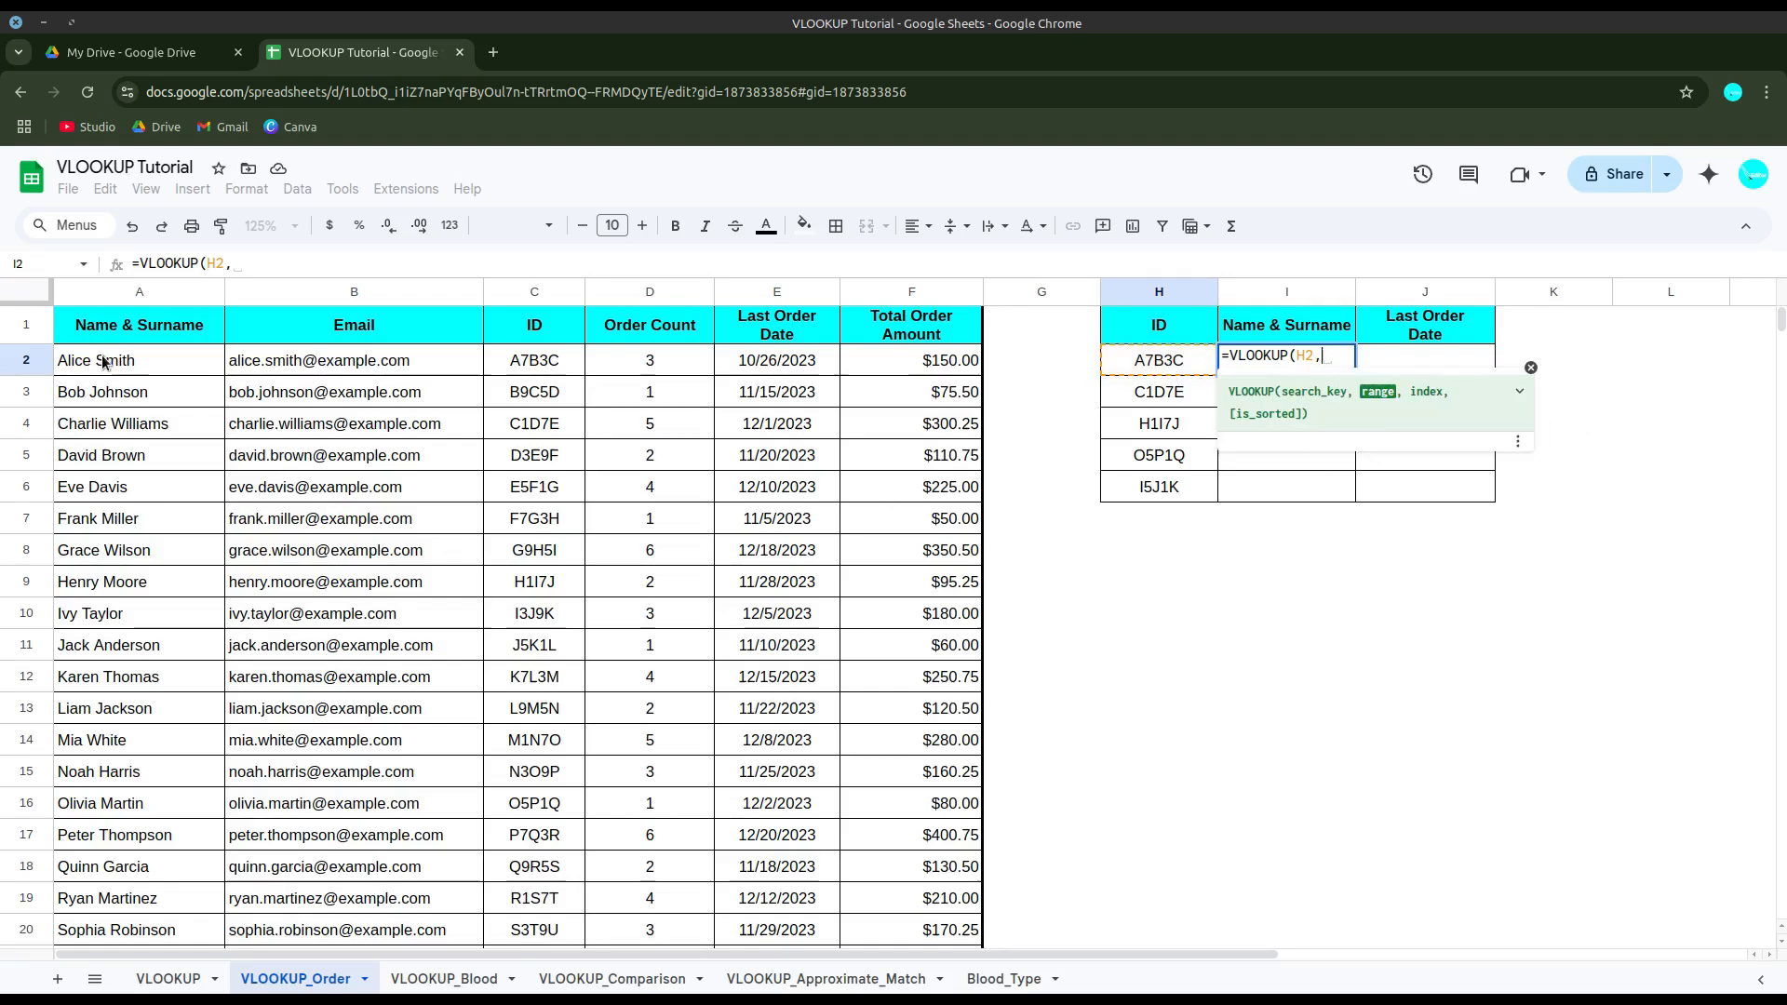
# Step: Complete the I2 formula with the absolute range $A$2:$C$51 followed by 0 as the last argument
pyautogui.moveTo(104, 358); pyautogui.dragTo(551, 837)
pyautogui.hotkey('ctrl', 'shift', 'Down')
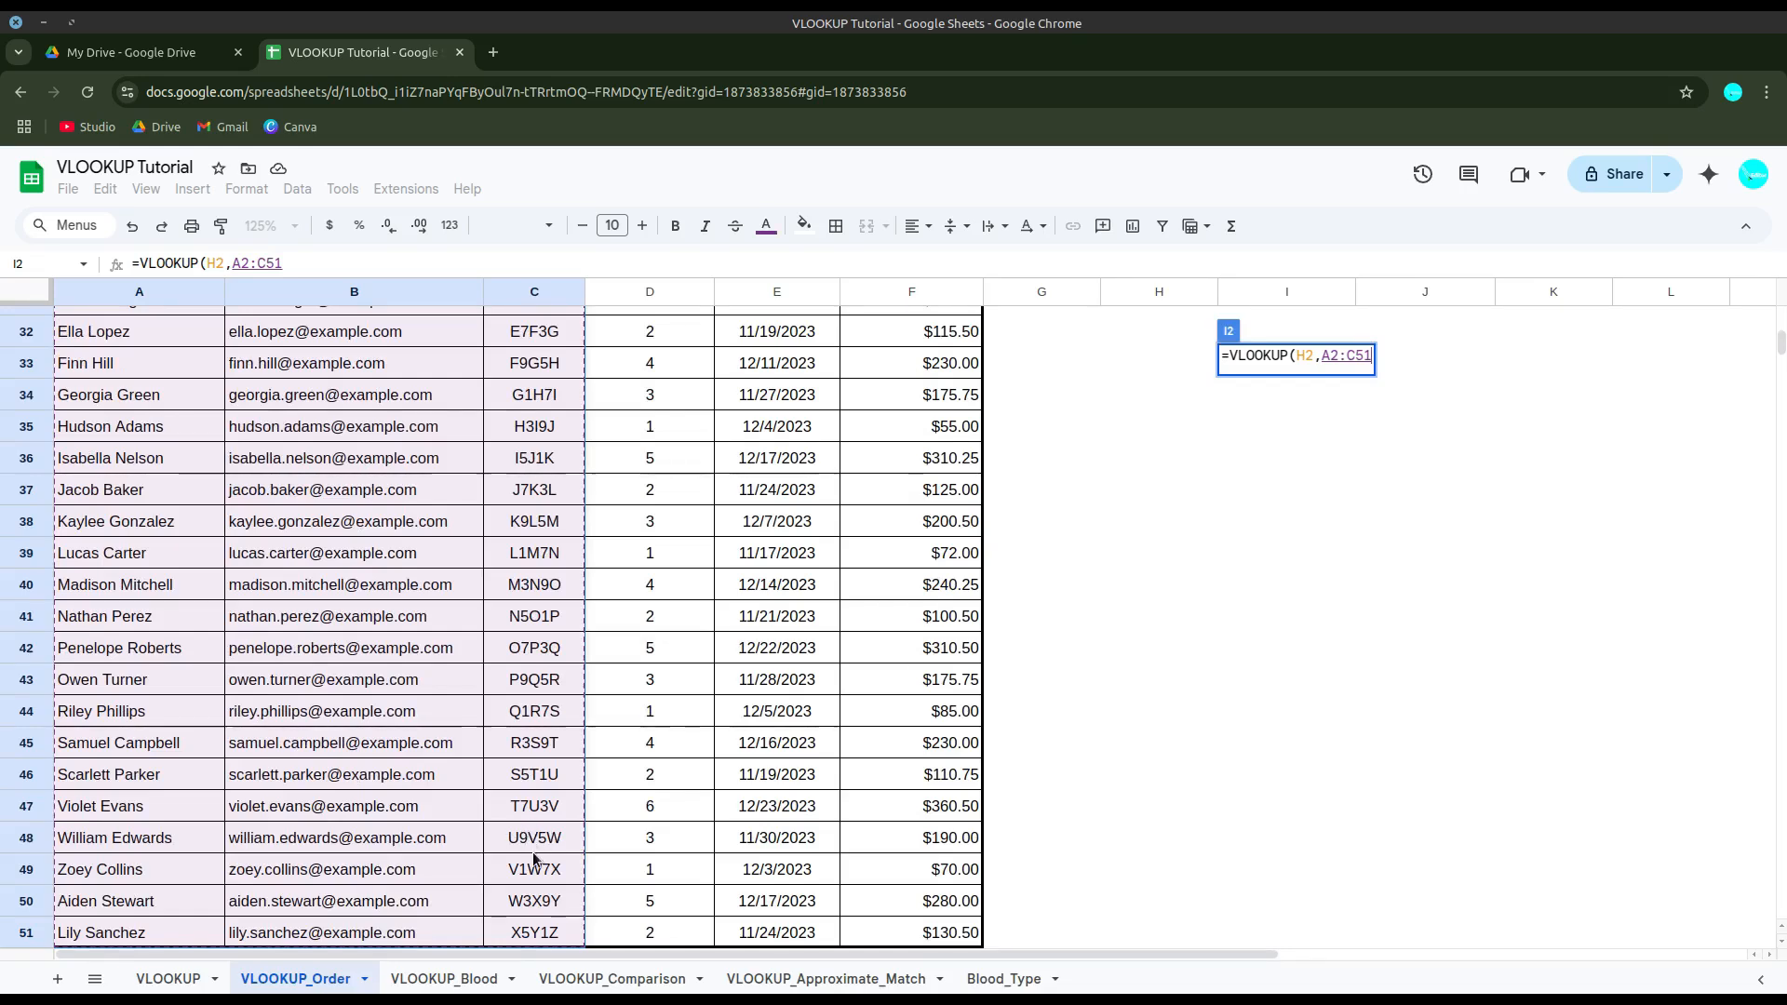
pyautogui.press('F4')
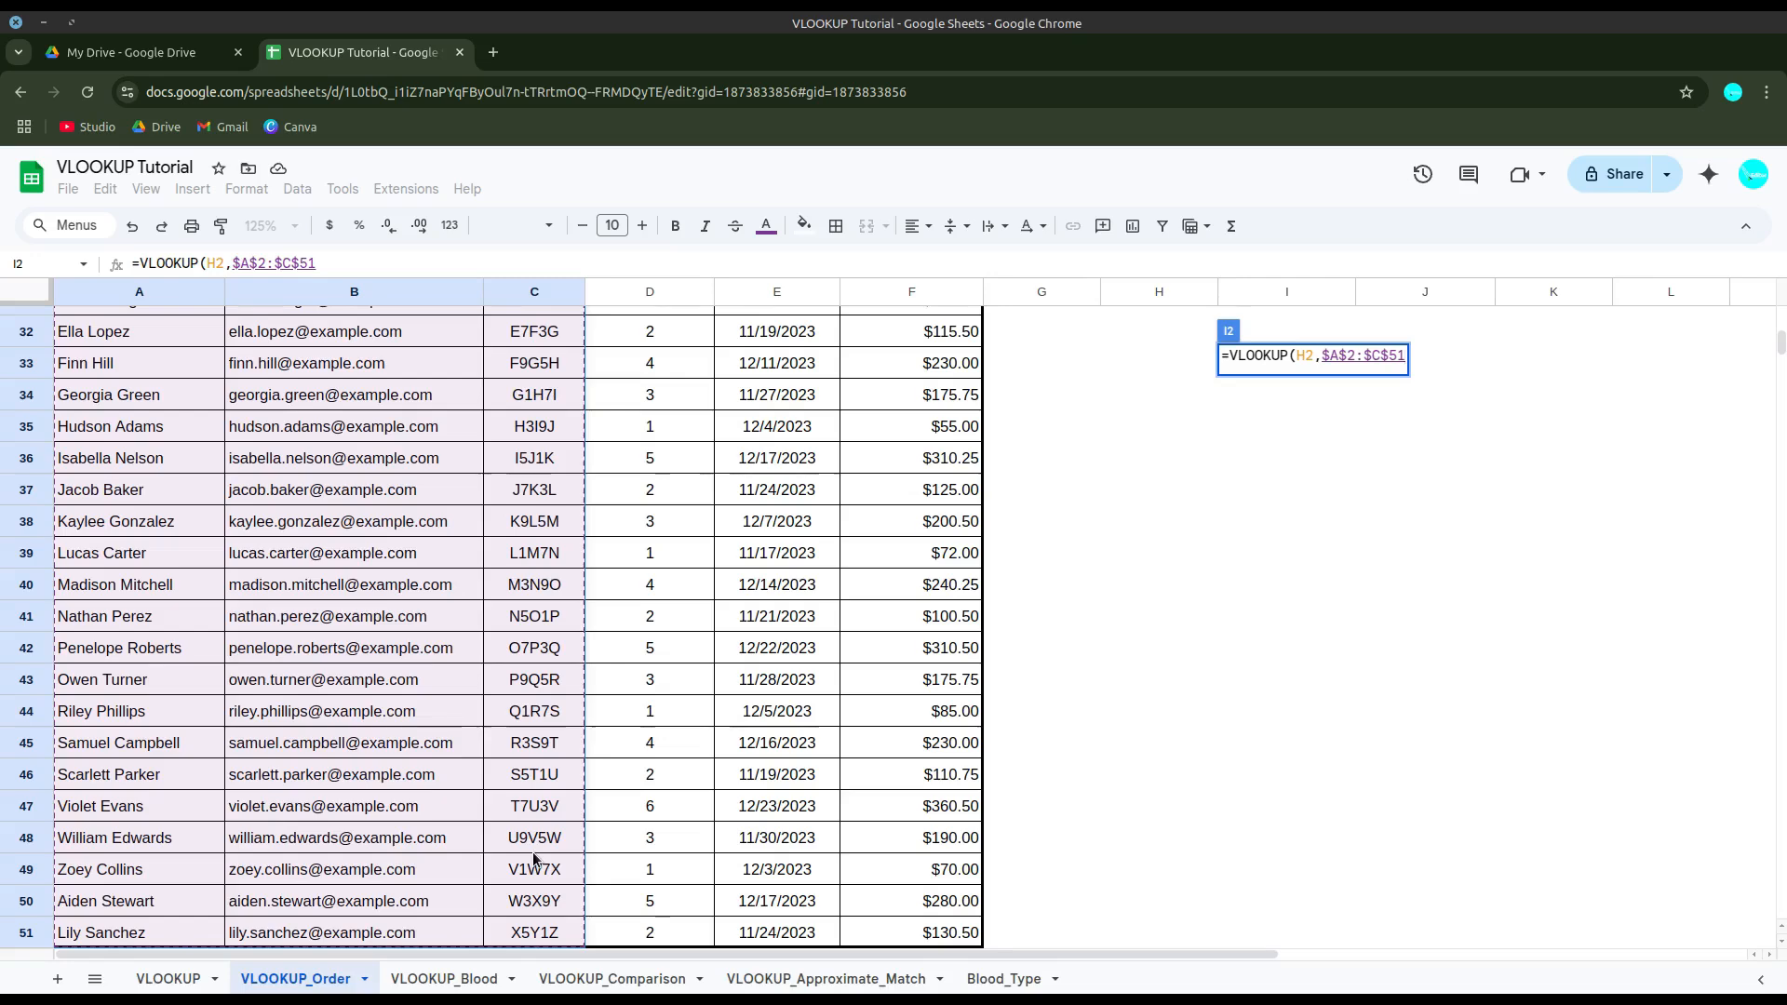
pyautogui.write(',')
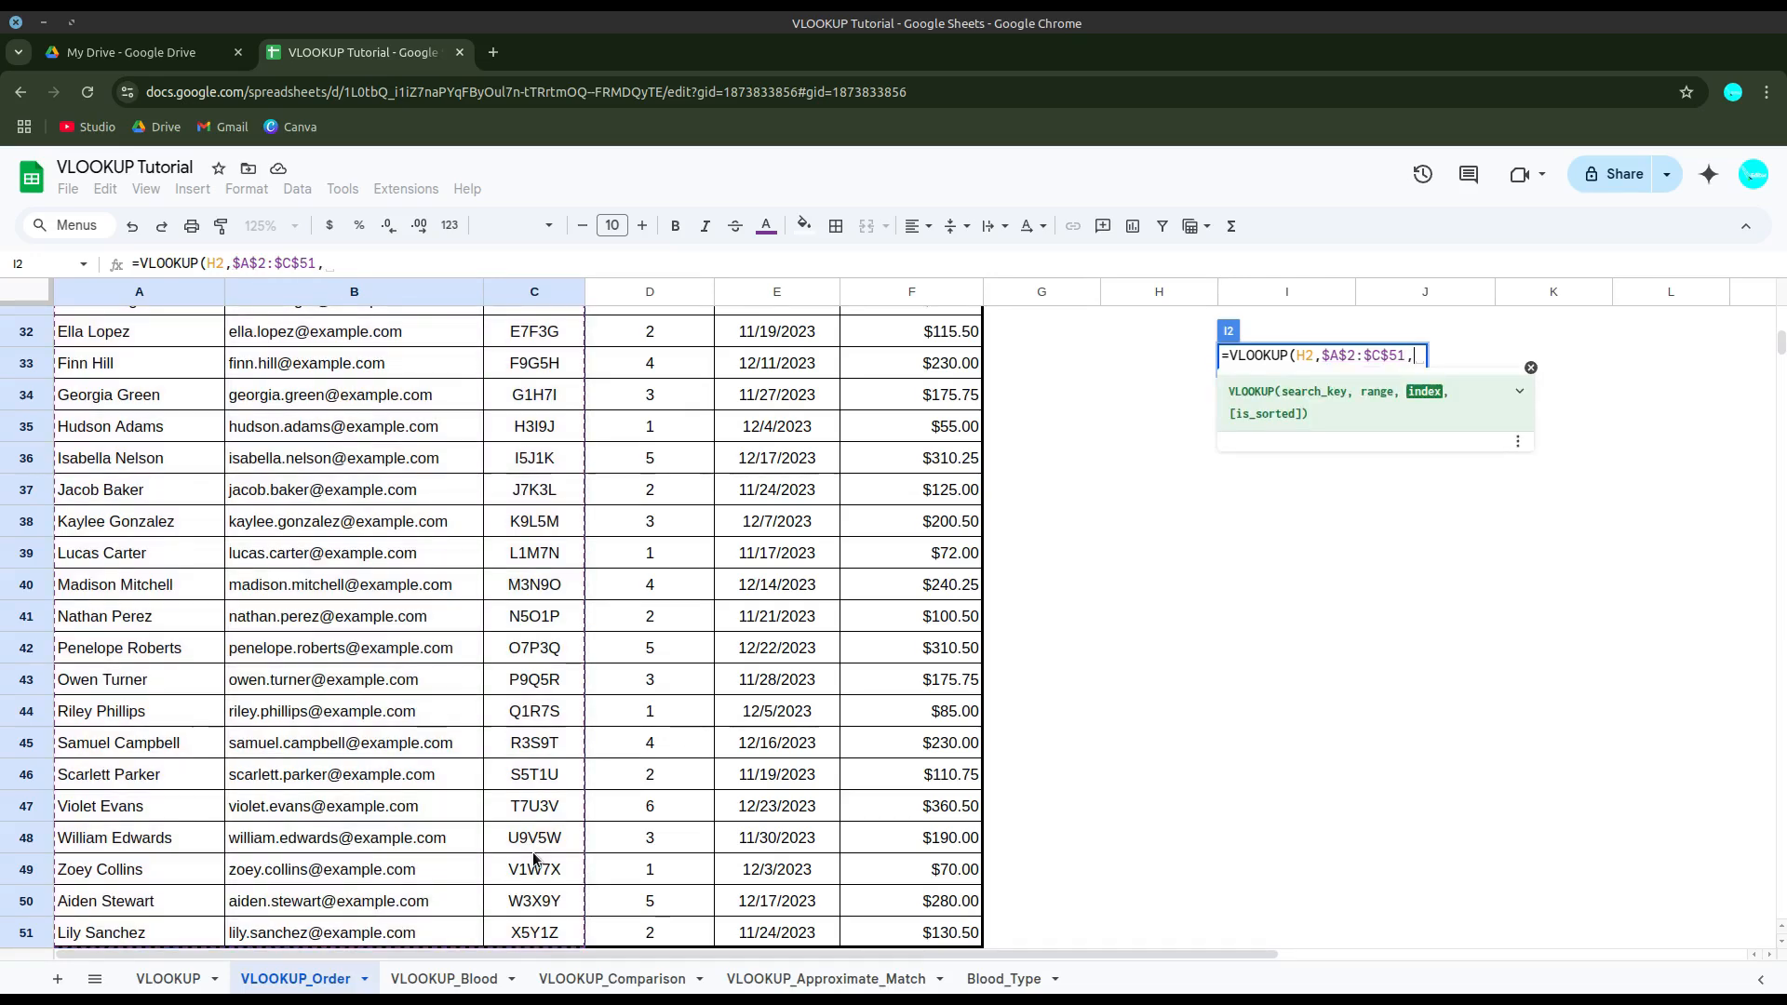
pyautogui.write('0)')
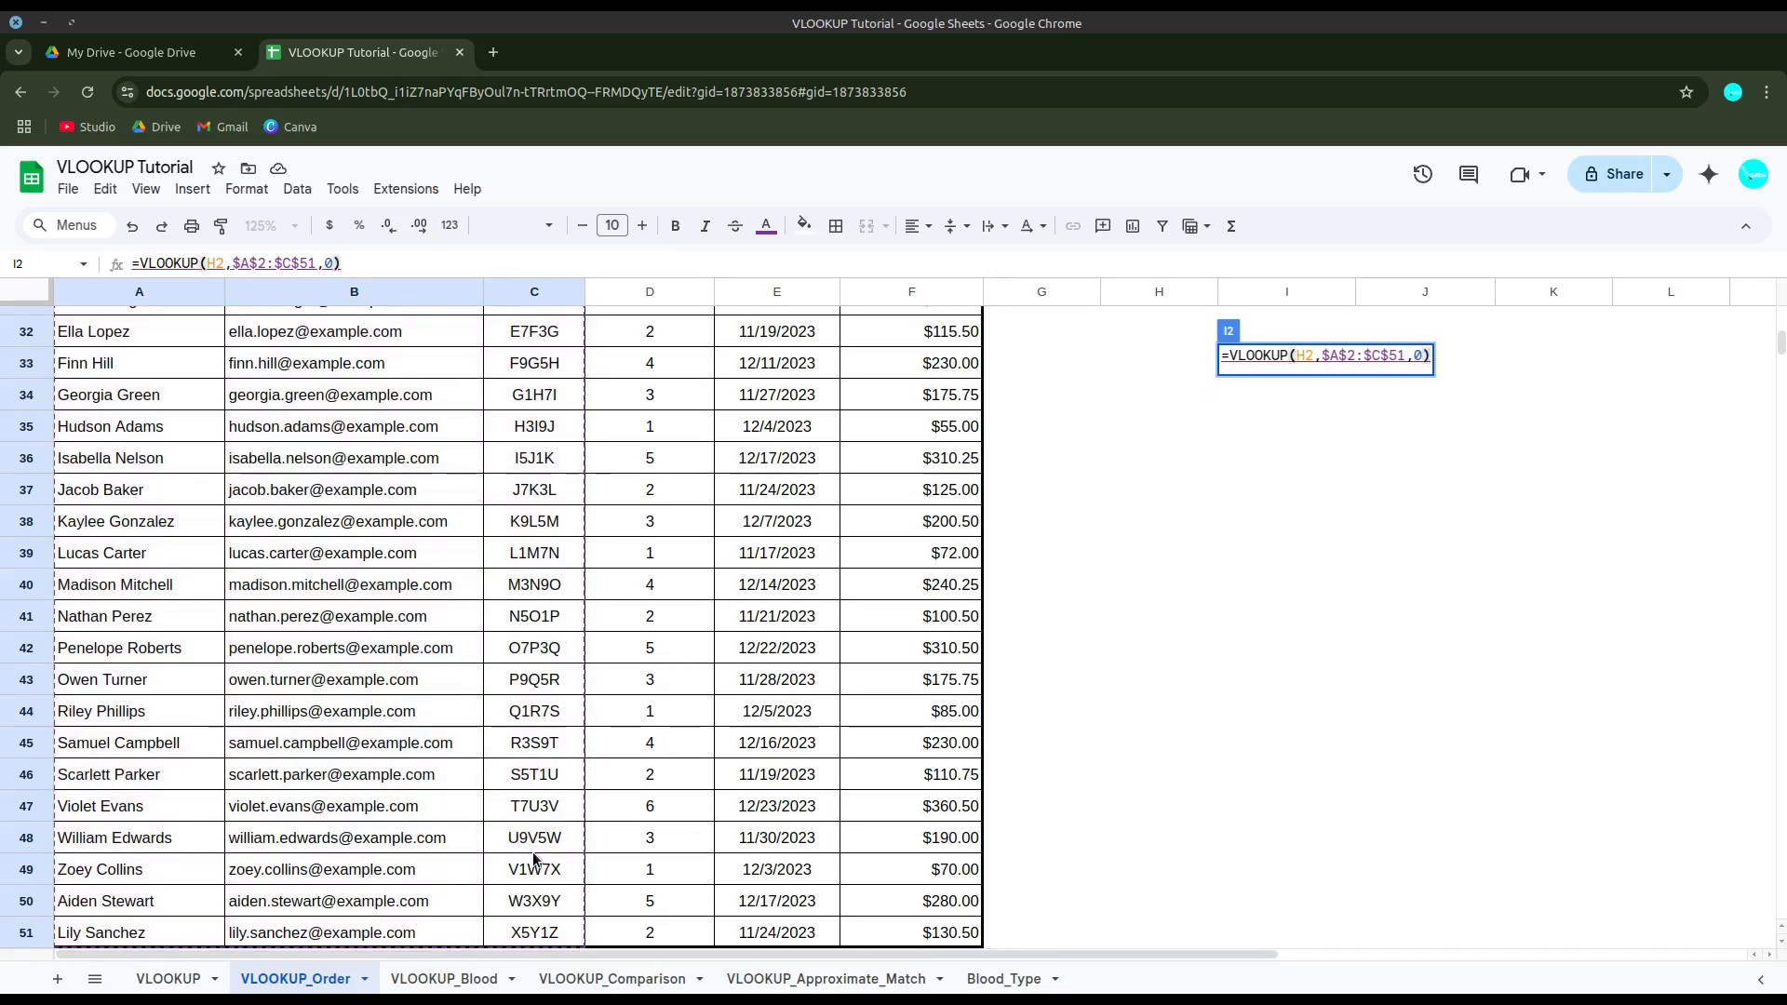
pyautogui.press('Return')
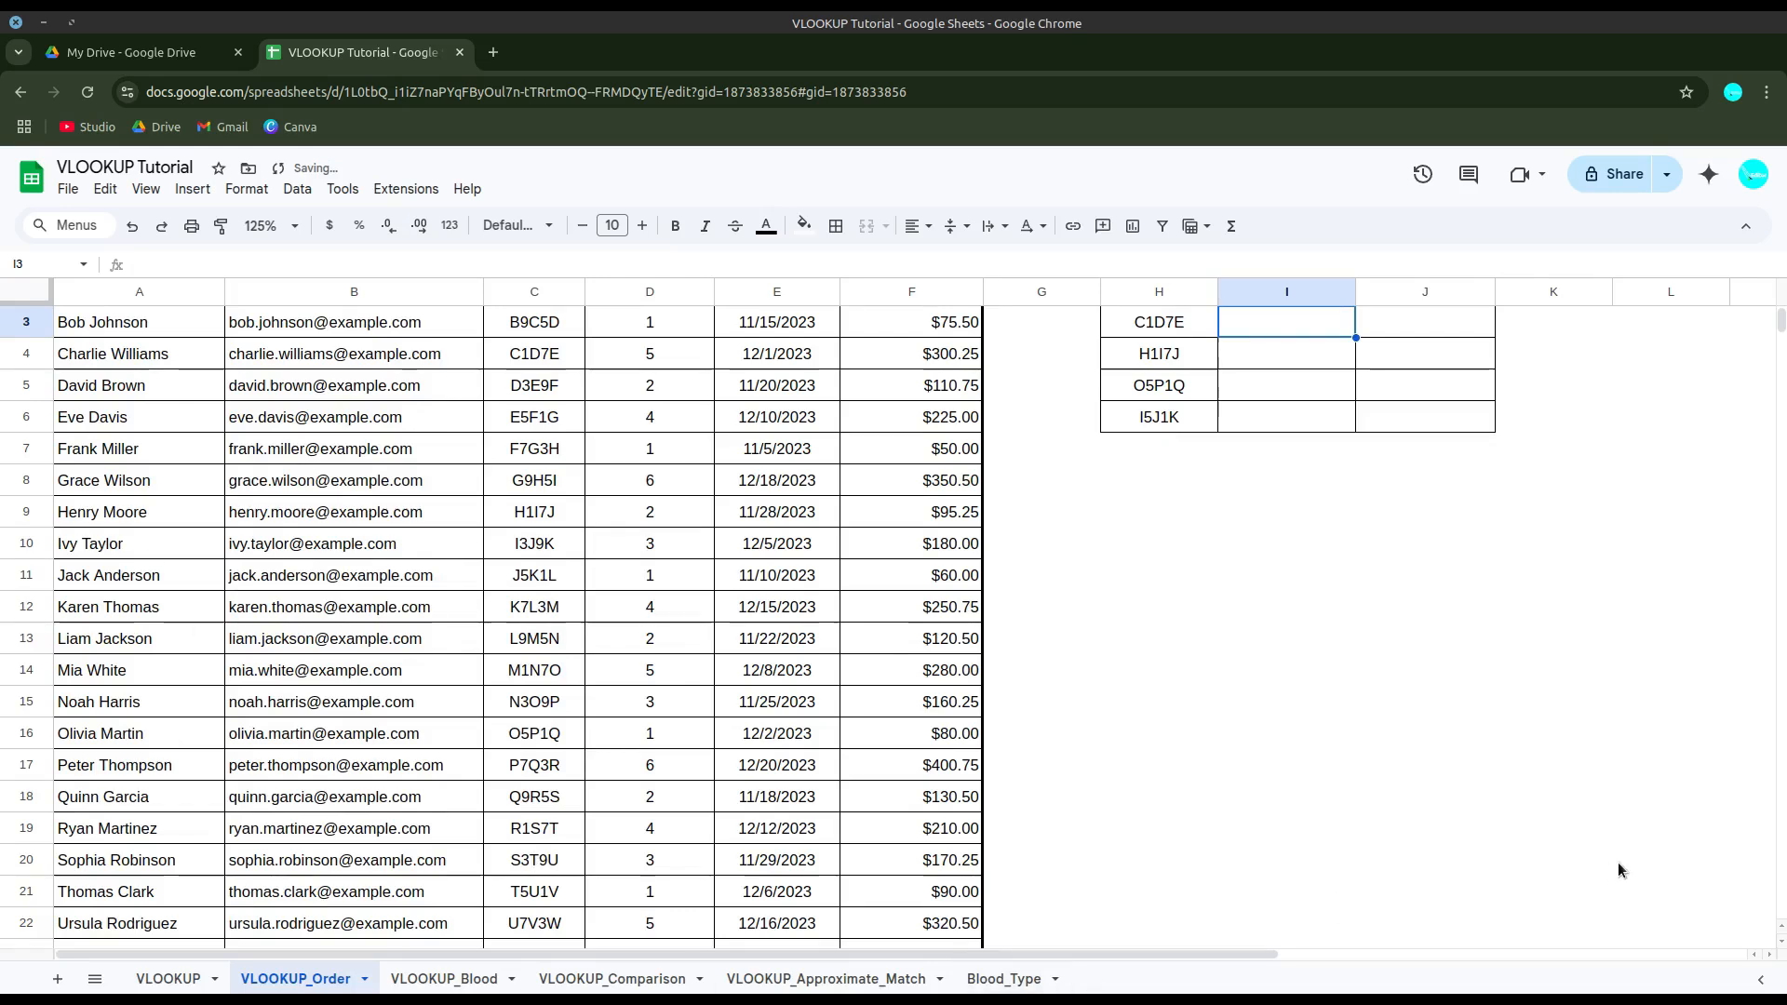
# Step: Examine the error in I2 and the lookup range highlighted by its formula
pyautogui.scroll(2, 1490, 805)
pyautogui.click(1305, 365)
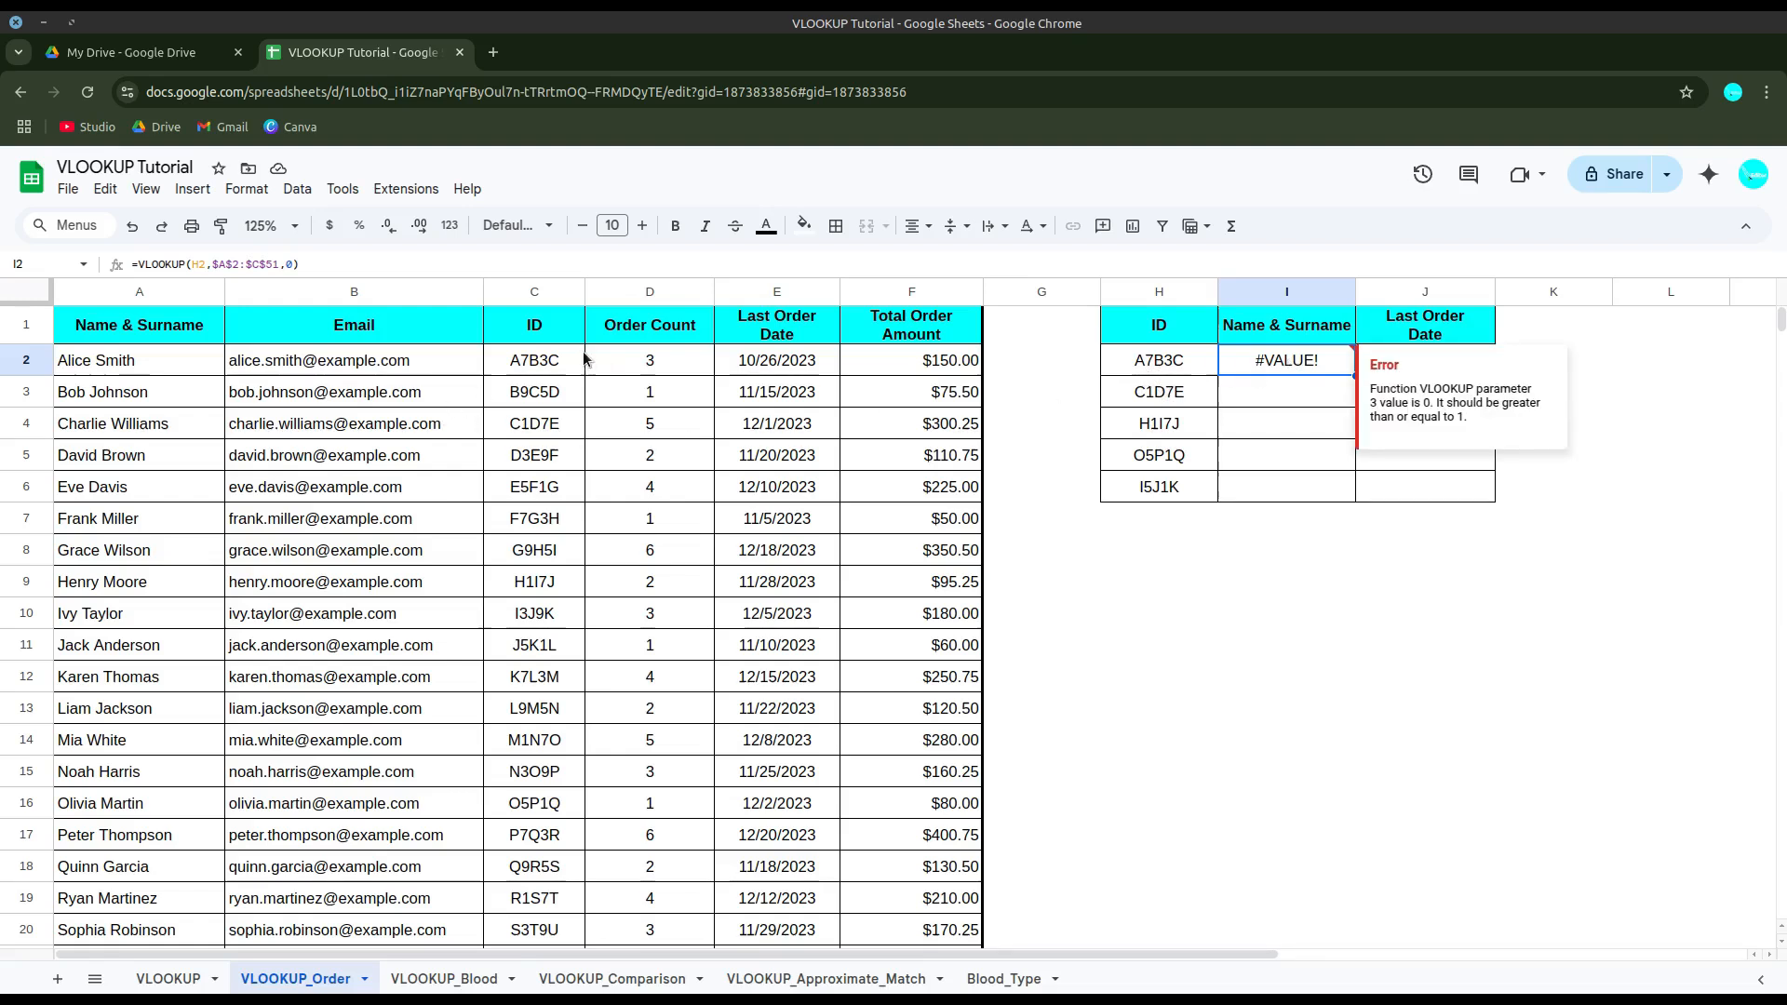
pyautogui.doubleClick(1258, 370)
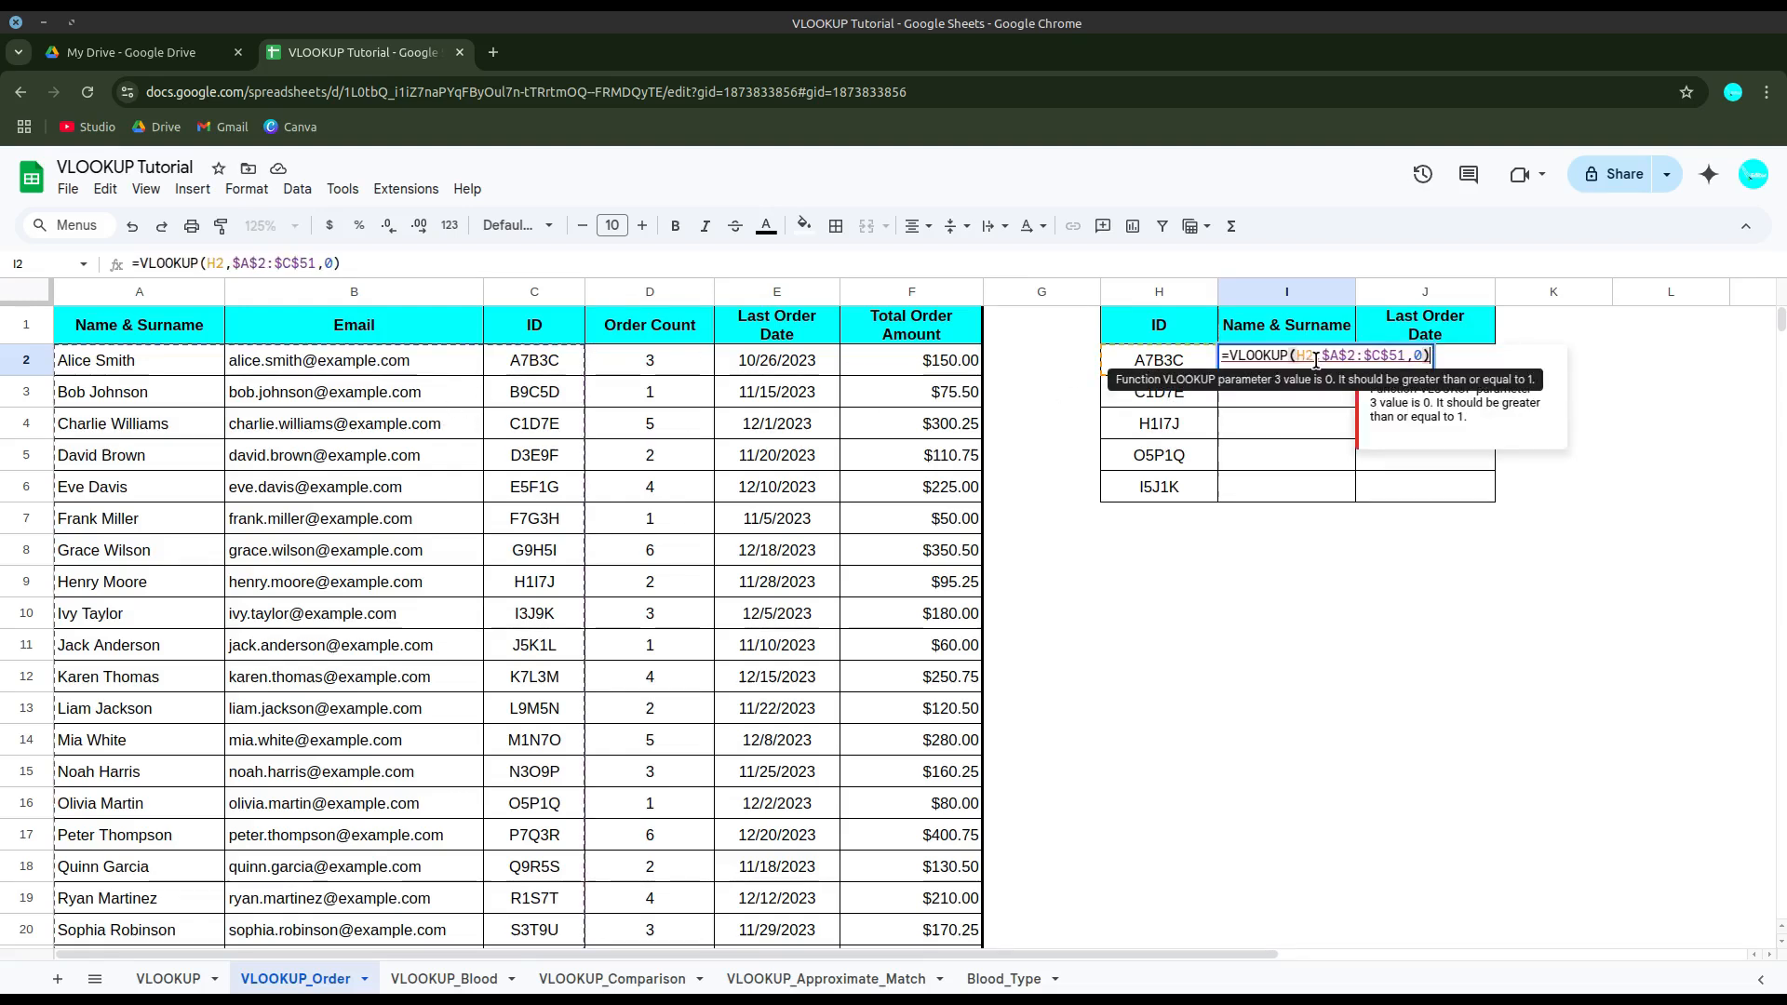
pyautogui.click(1354, 356)
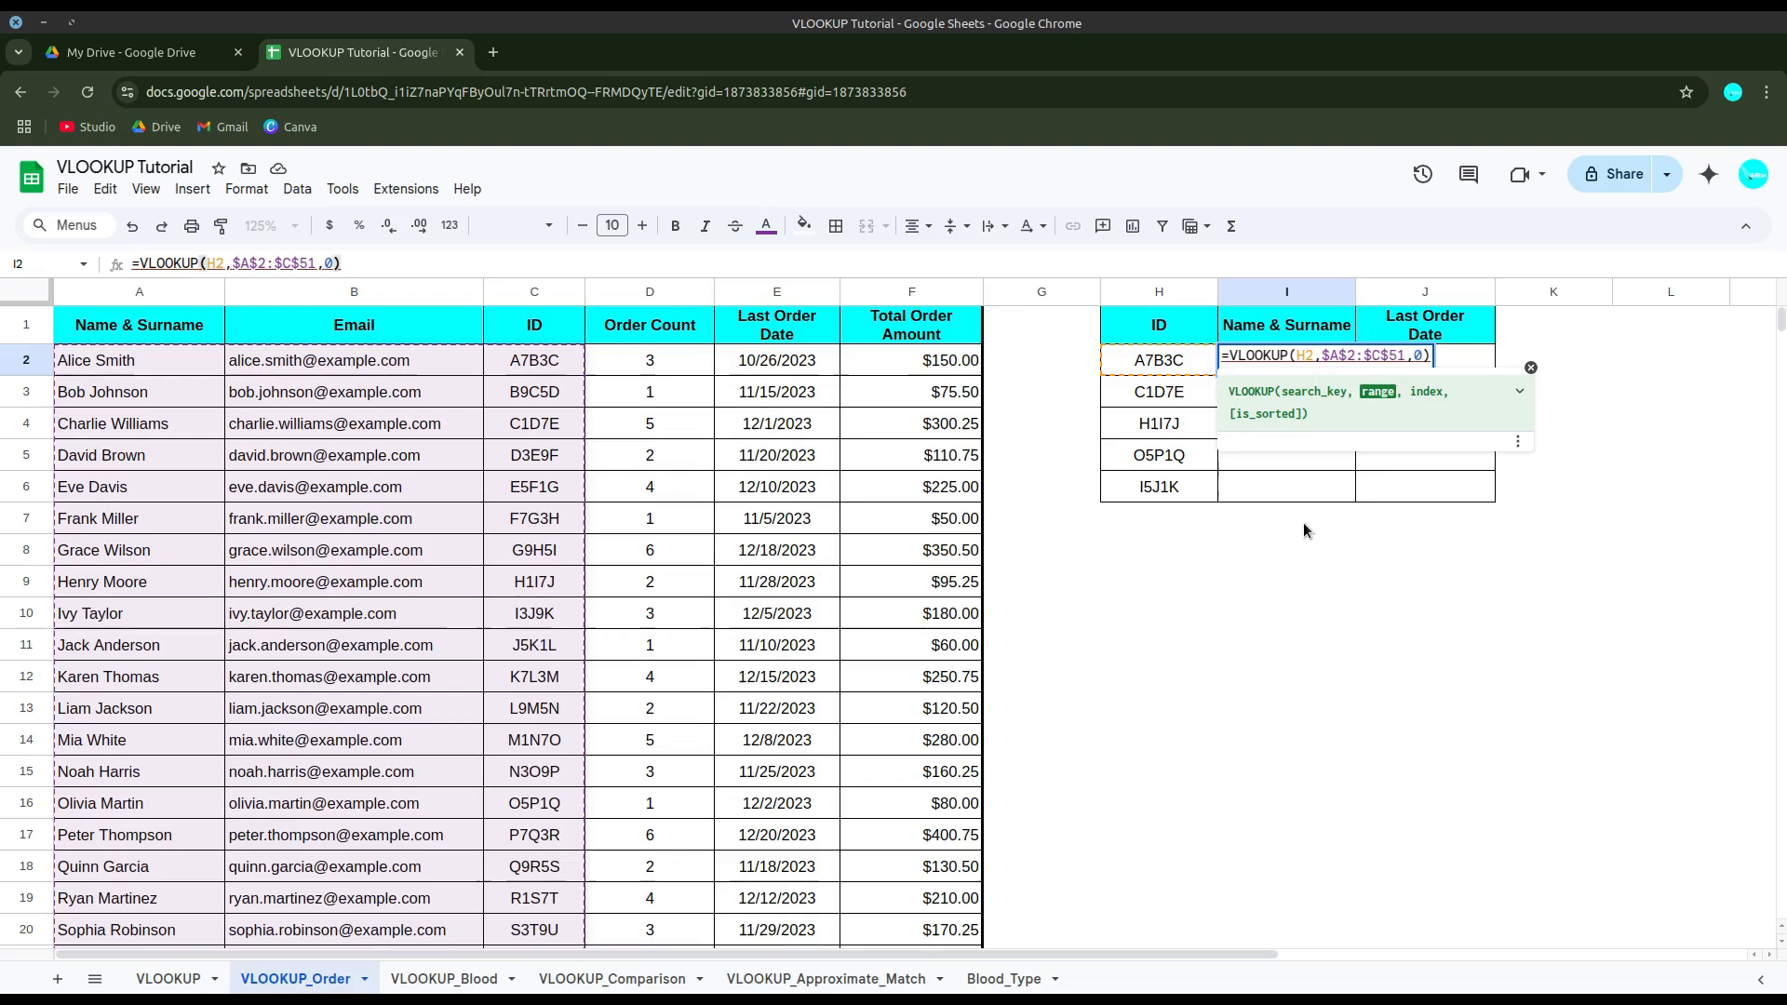
pyautogui.press('Return')
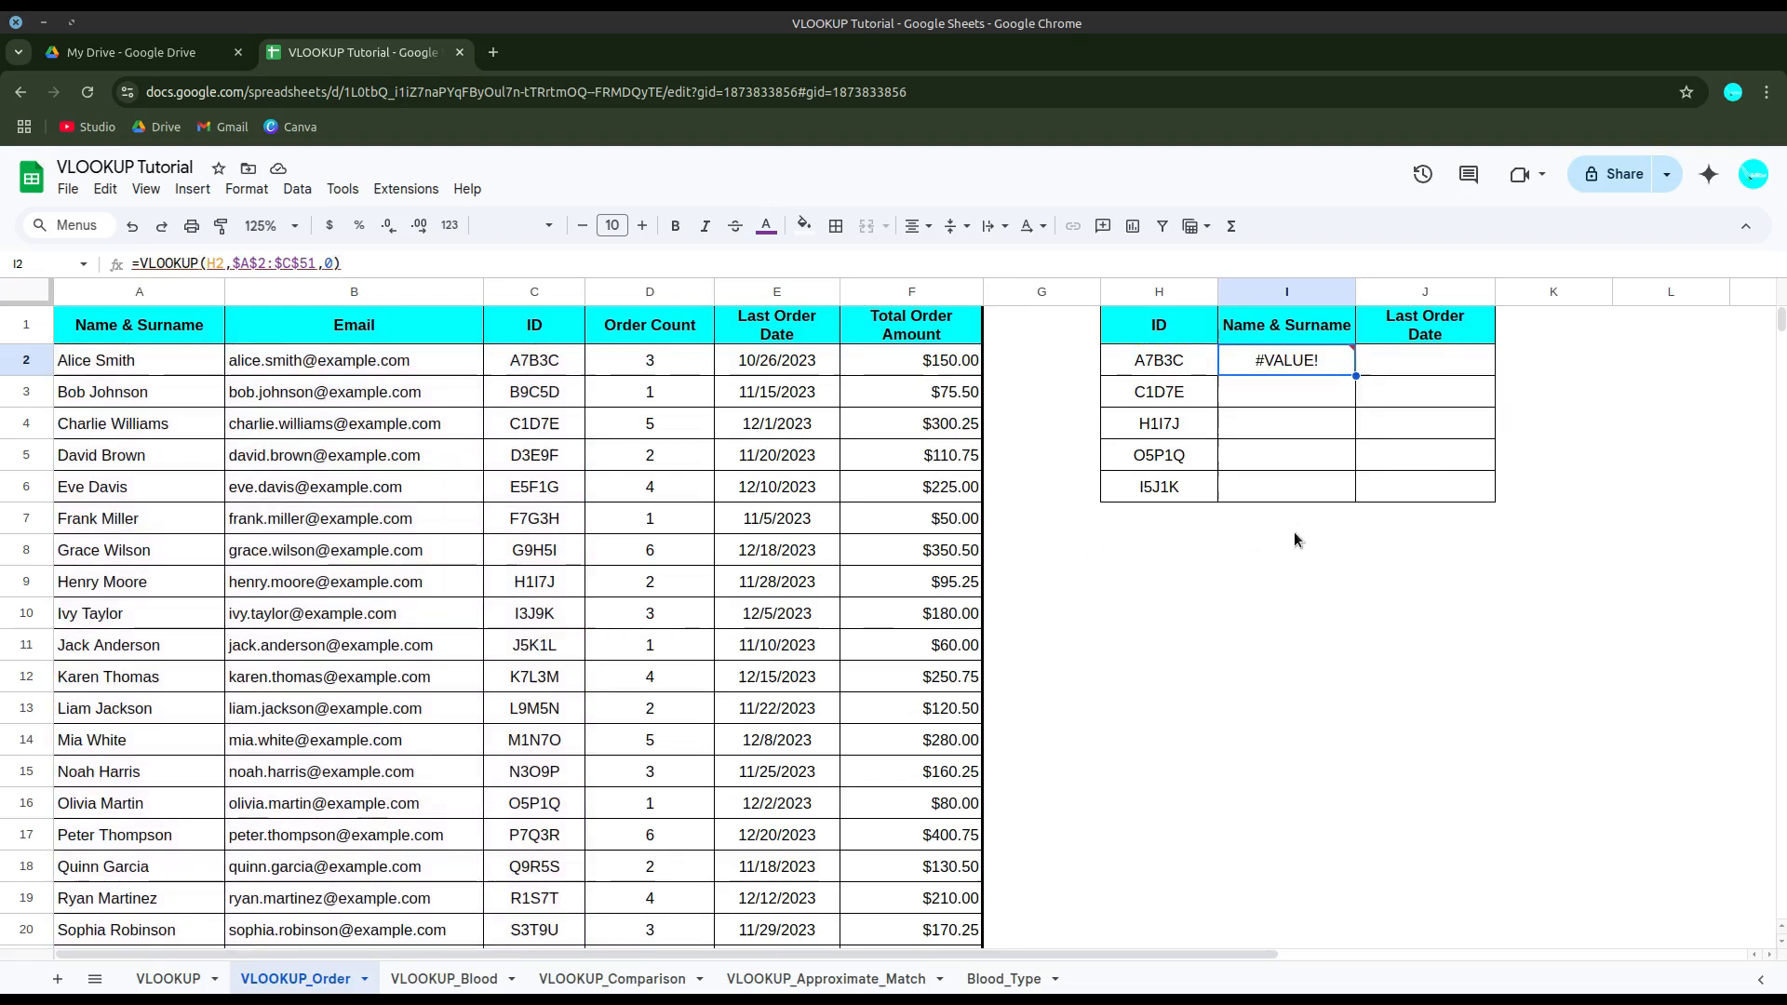
# Step: Cut the ID column and insert an empty column before the Name & Surname column
pyautogui.click(524, 294)
pyautogui.rightClick(523, 294)
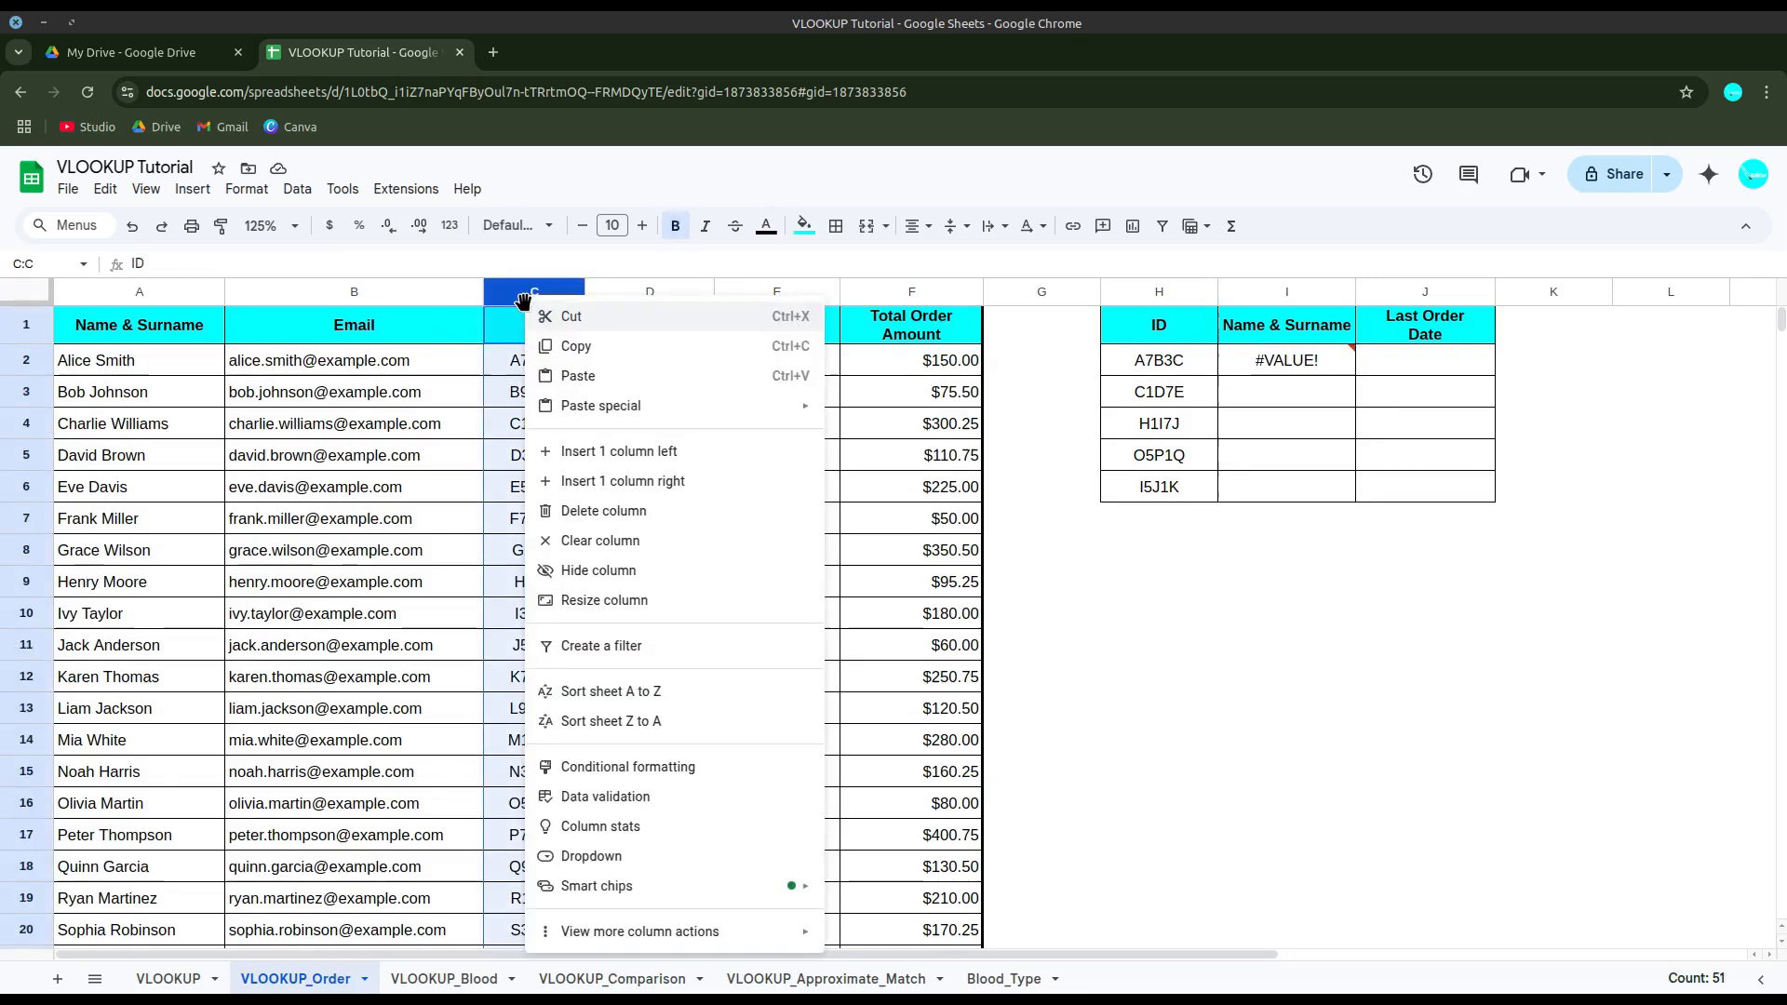
pyautogui.click(563, 340)
pyautogui.click(147, 294)
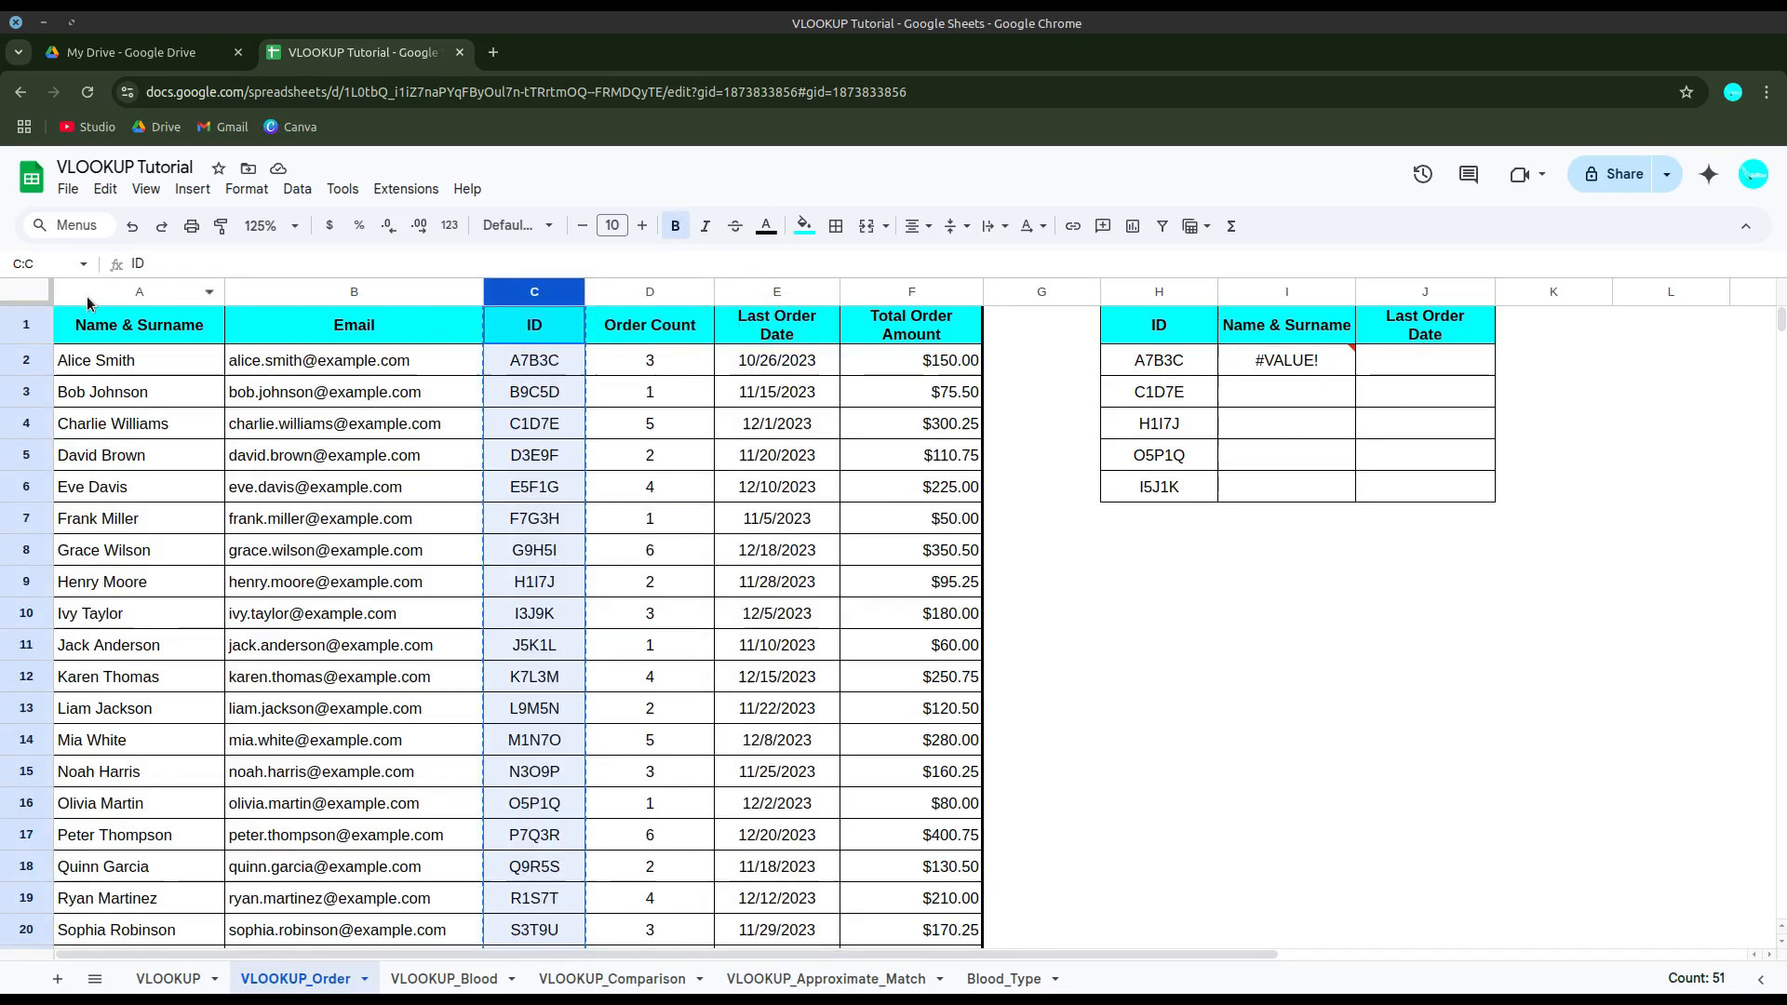
pyautogui.rightClick(86, 303)
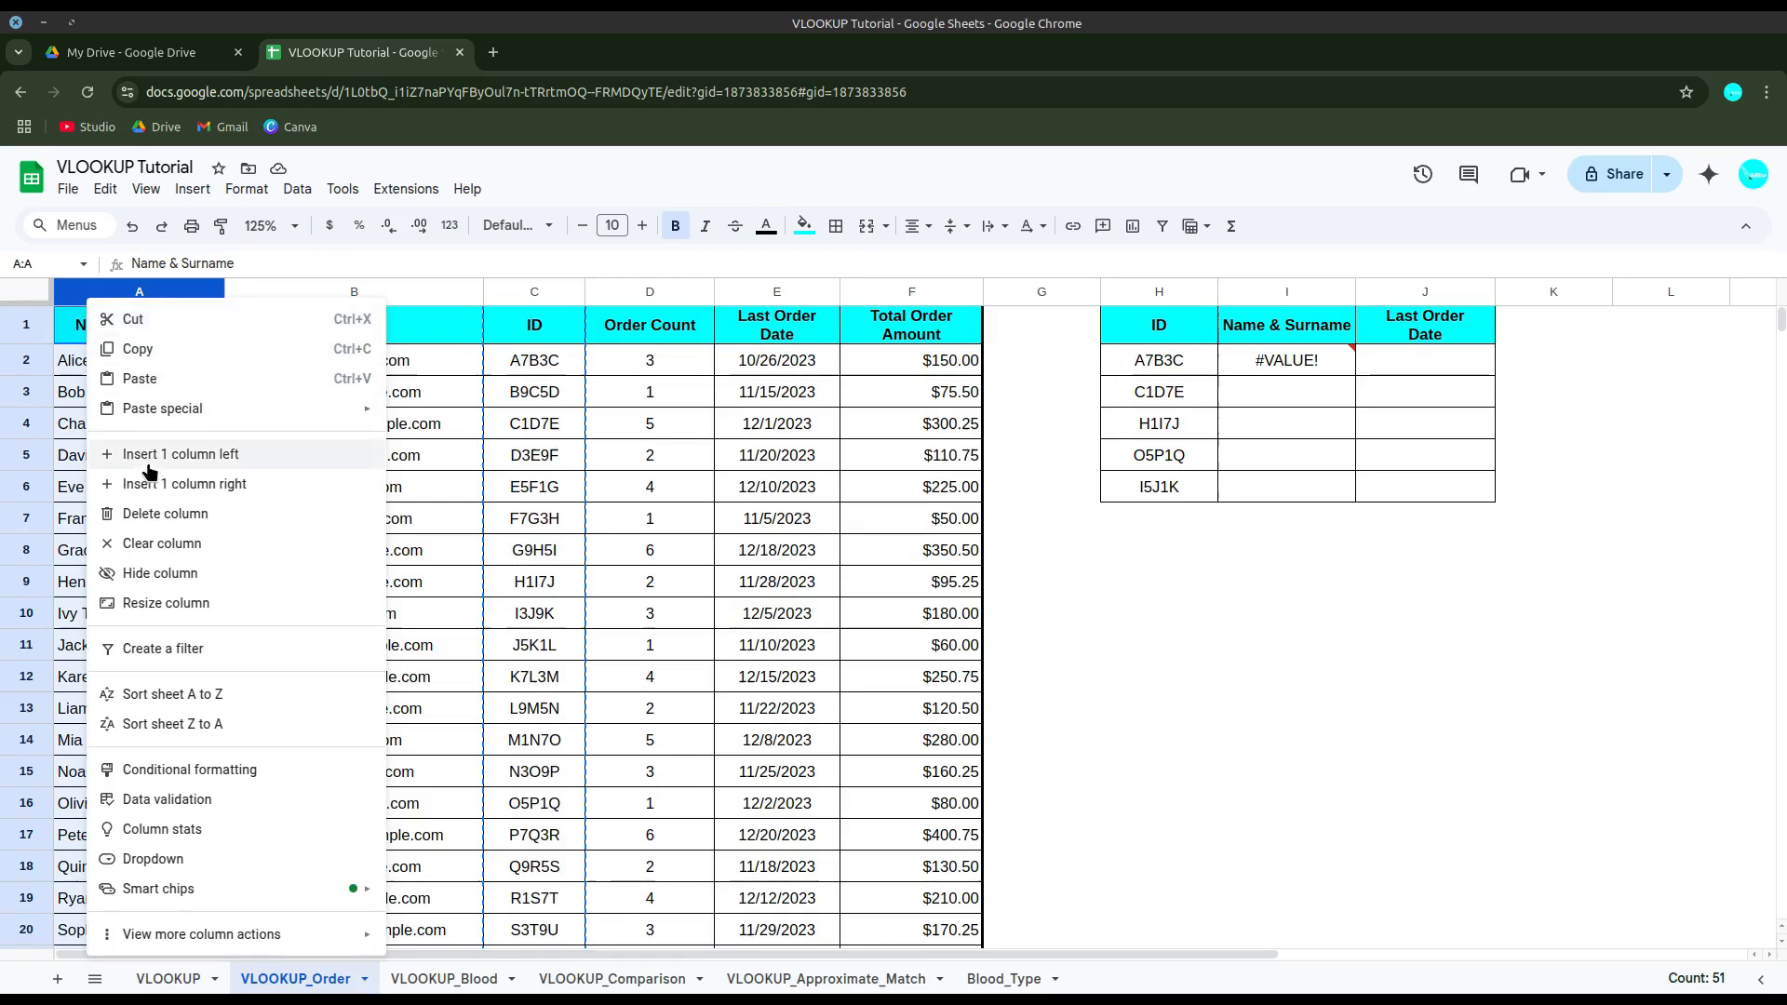
pyautogui.click(144, 456)
# Step: Paste the ID column into the empty column A and delete the emptied column D
pyautogui.rightClick(115, 296)
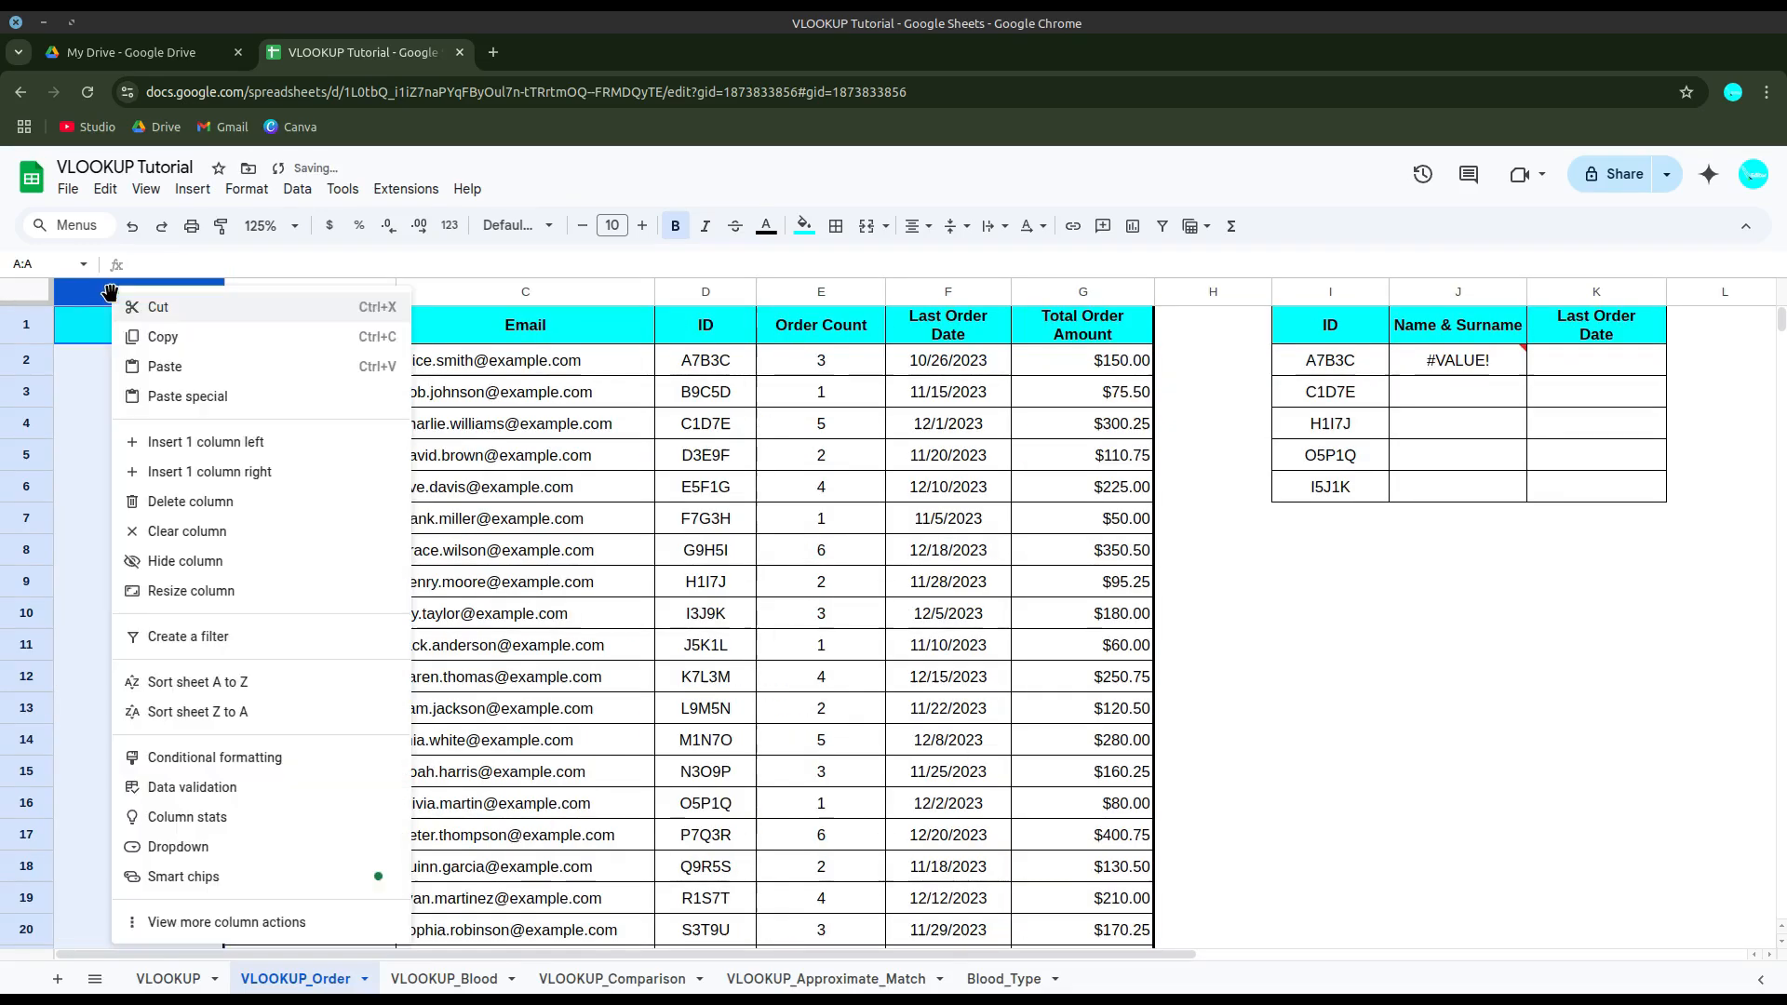
pyautogui.click(146, 367)
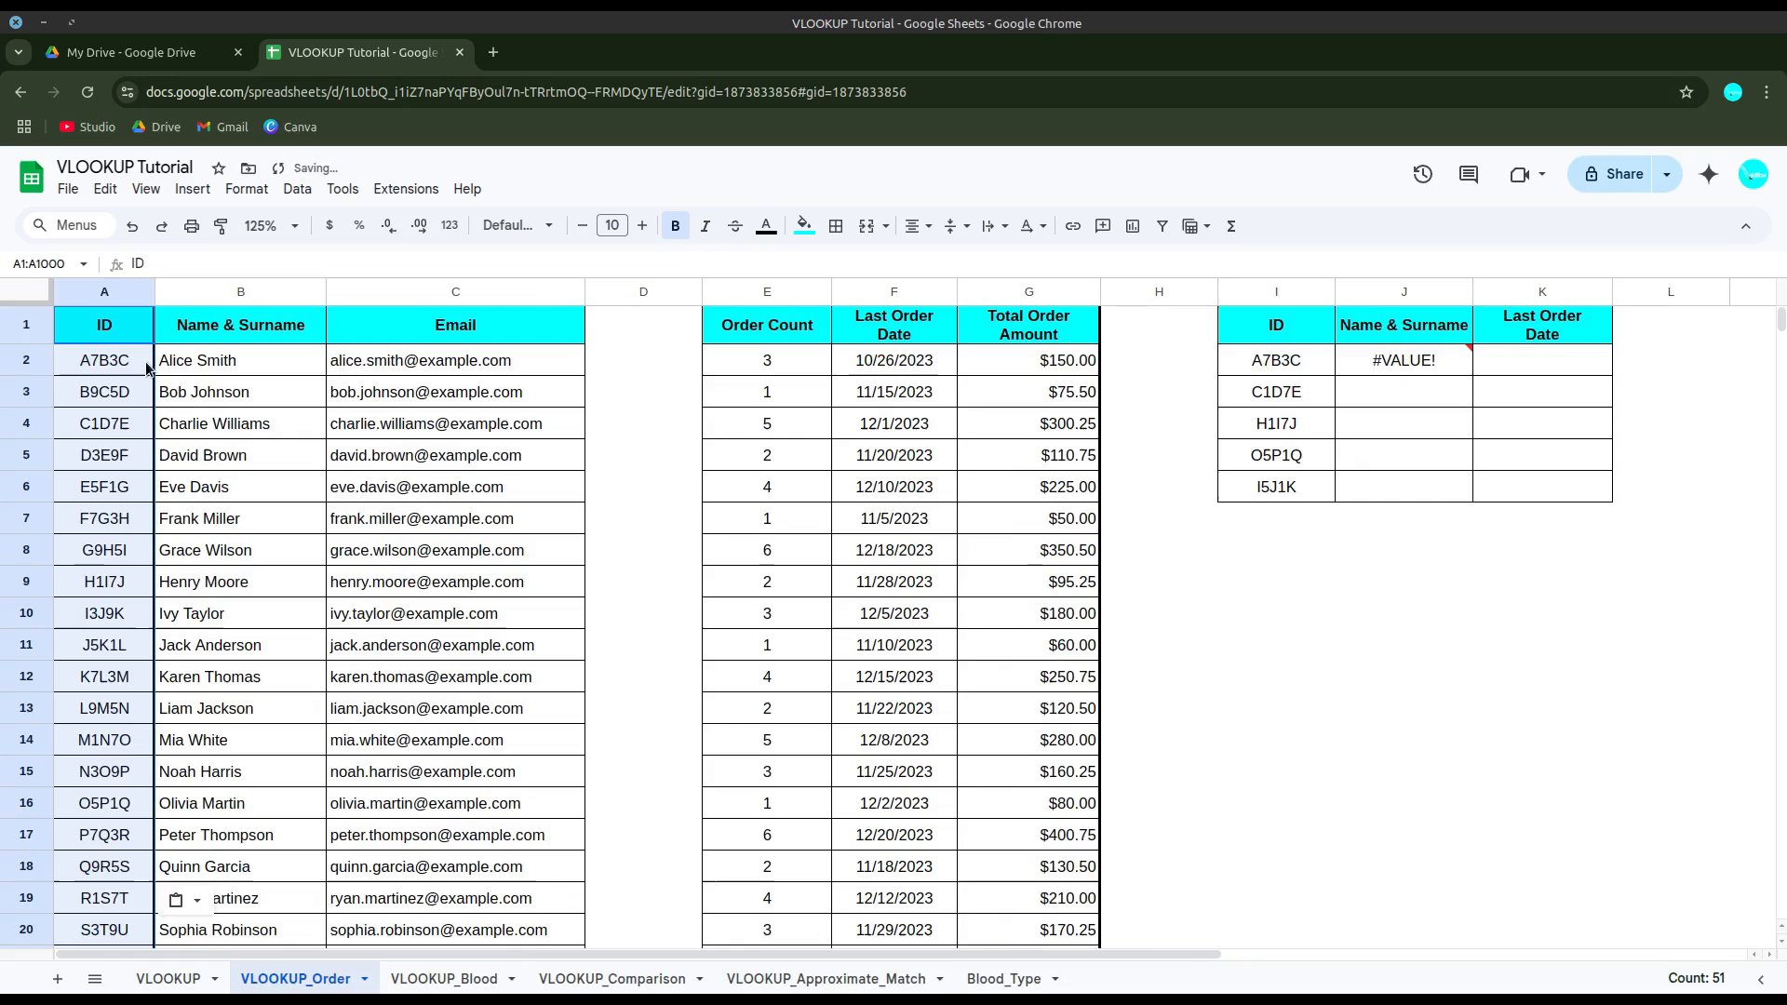
pyautogui.rightClick(653, 296)
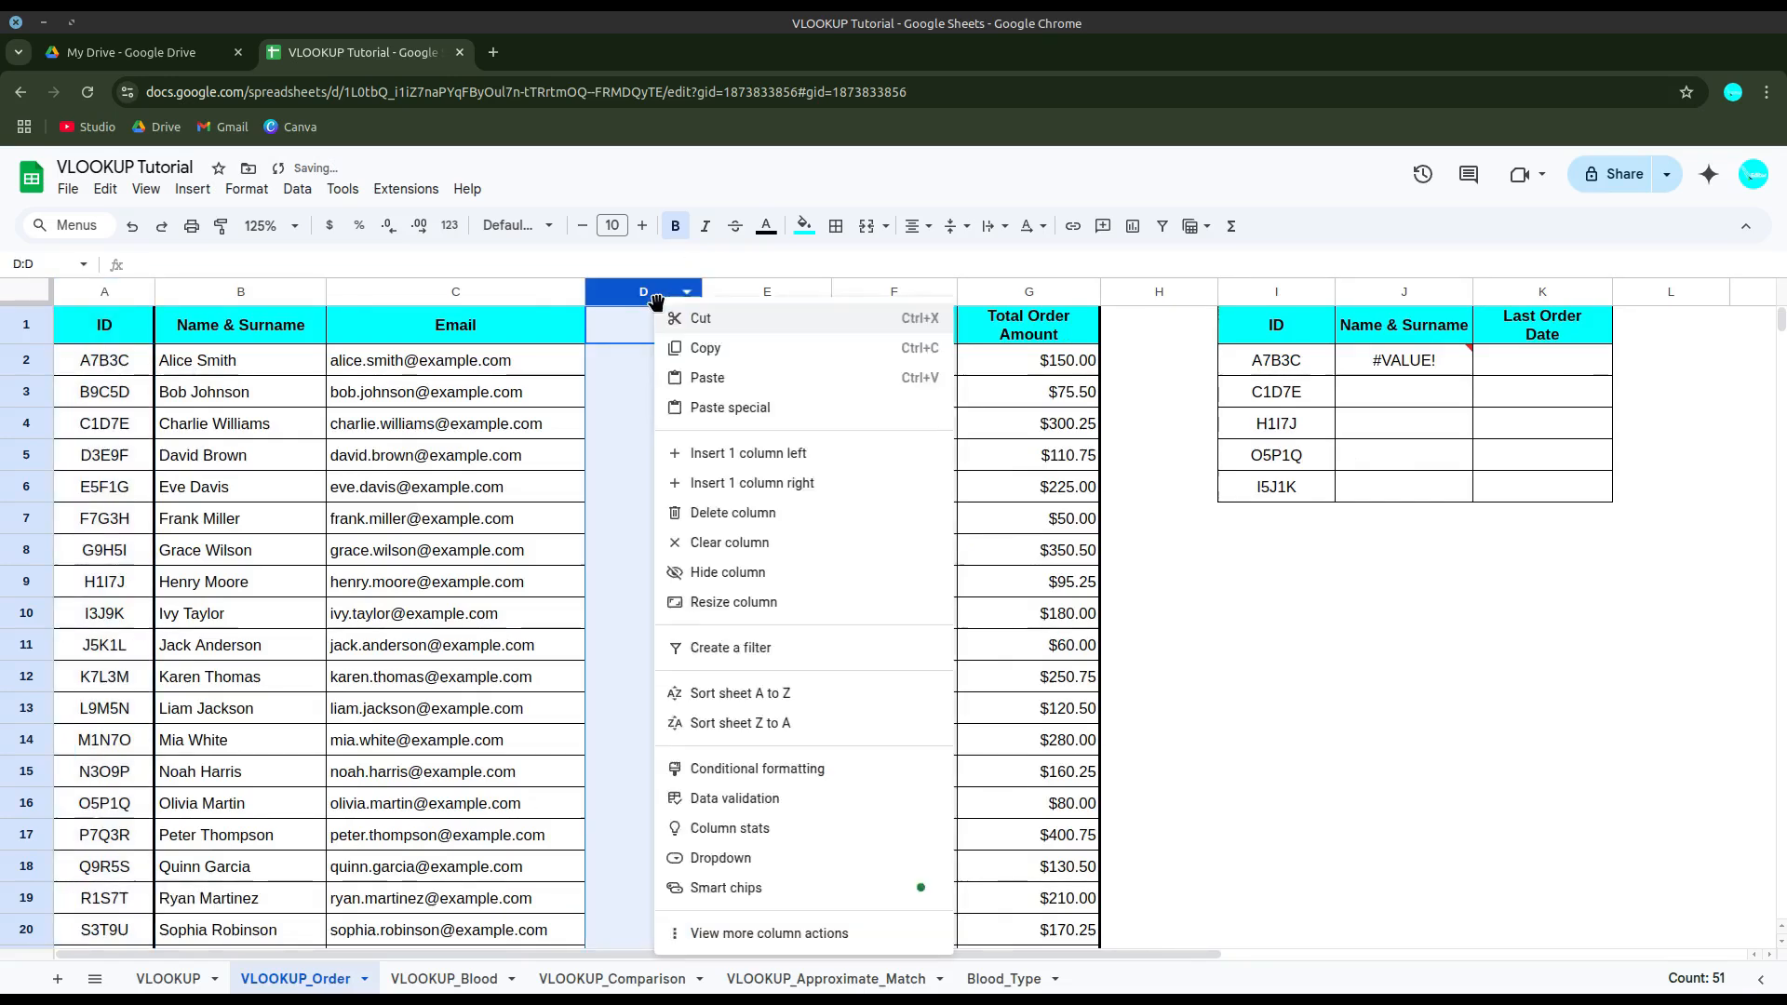
pyautogui.click(703, 514)
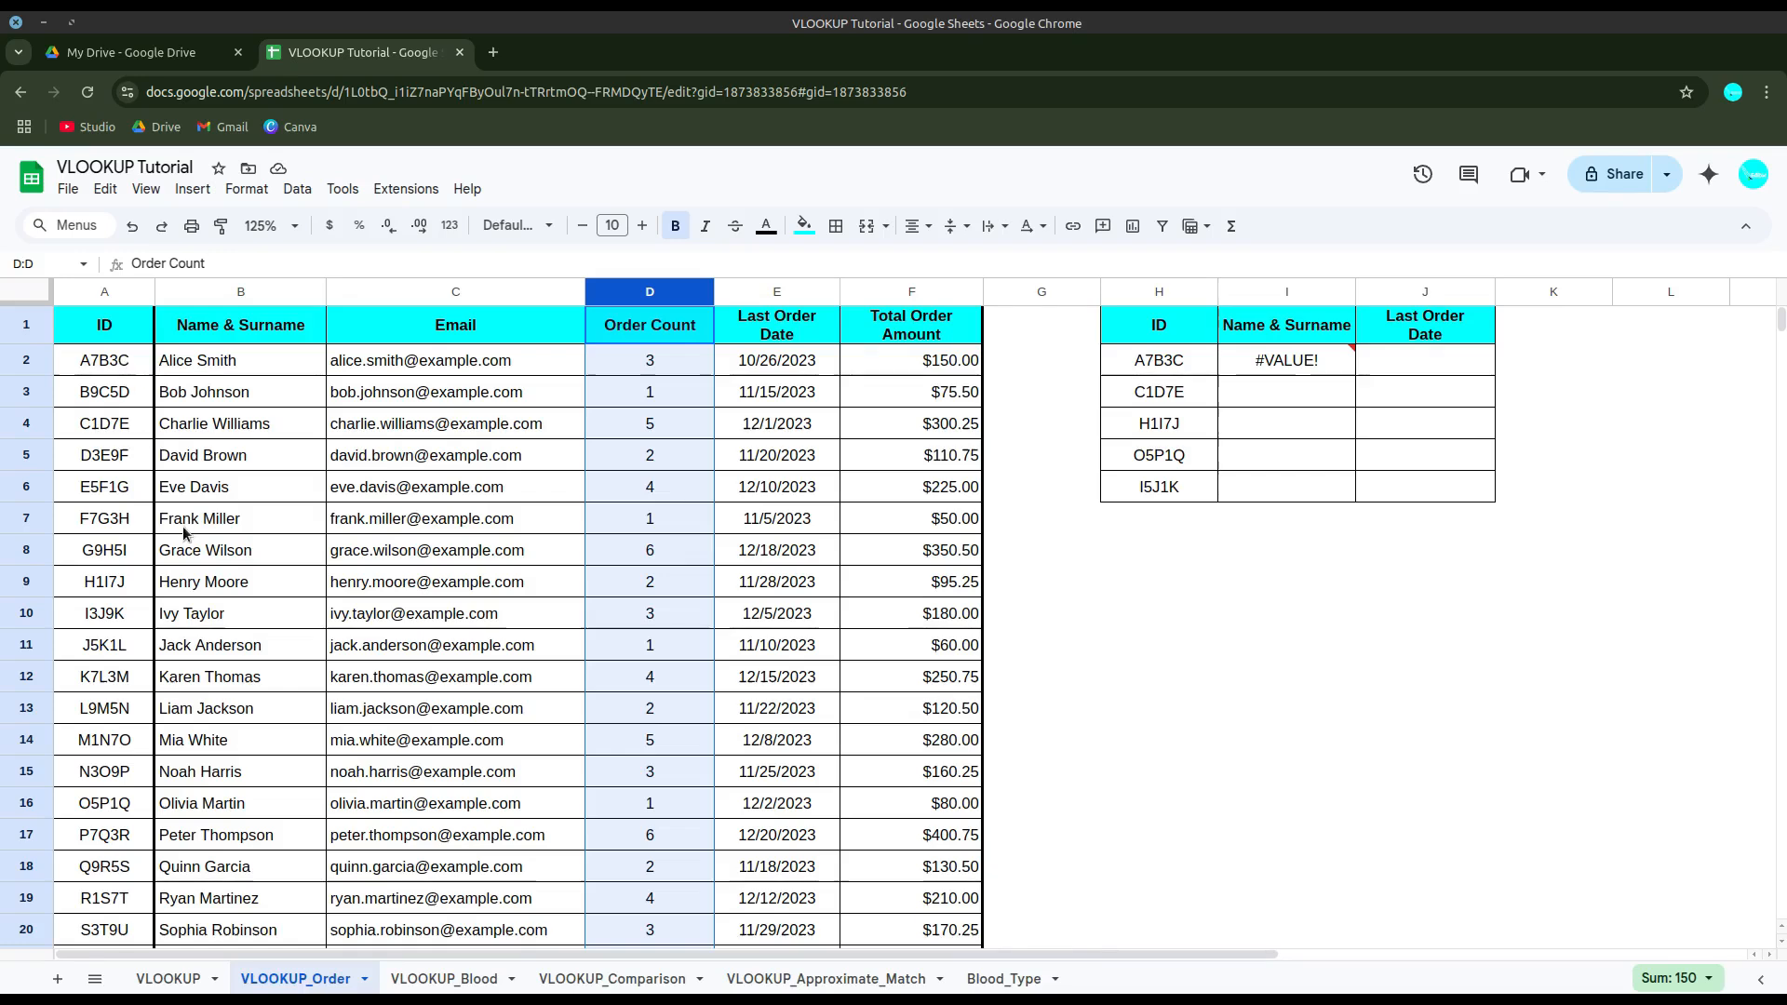
# Step: Undo the column deletion, the ID column paste and the inserted column
pyautogui.hotkey('ctrl', 'z')
pyautogui.hotkey('ctrl', 'z')
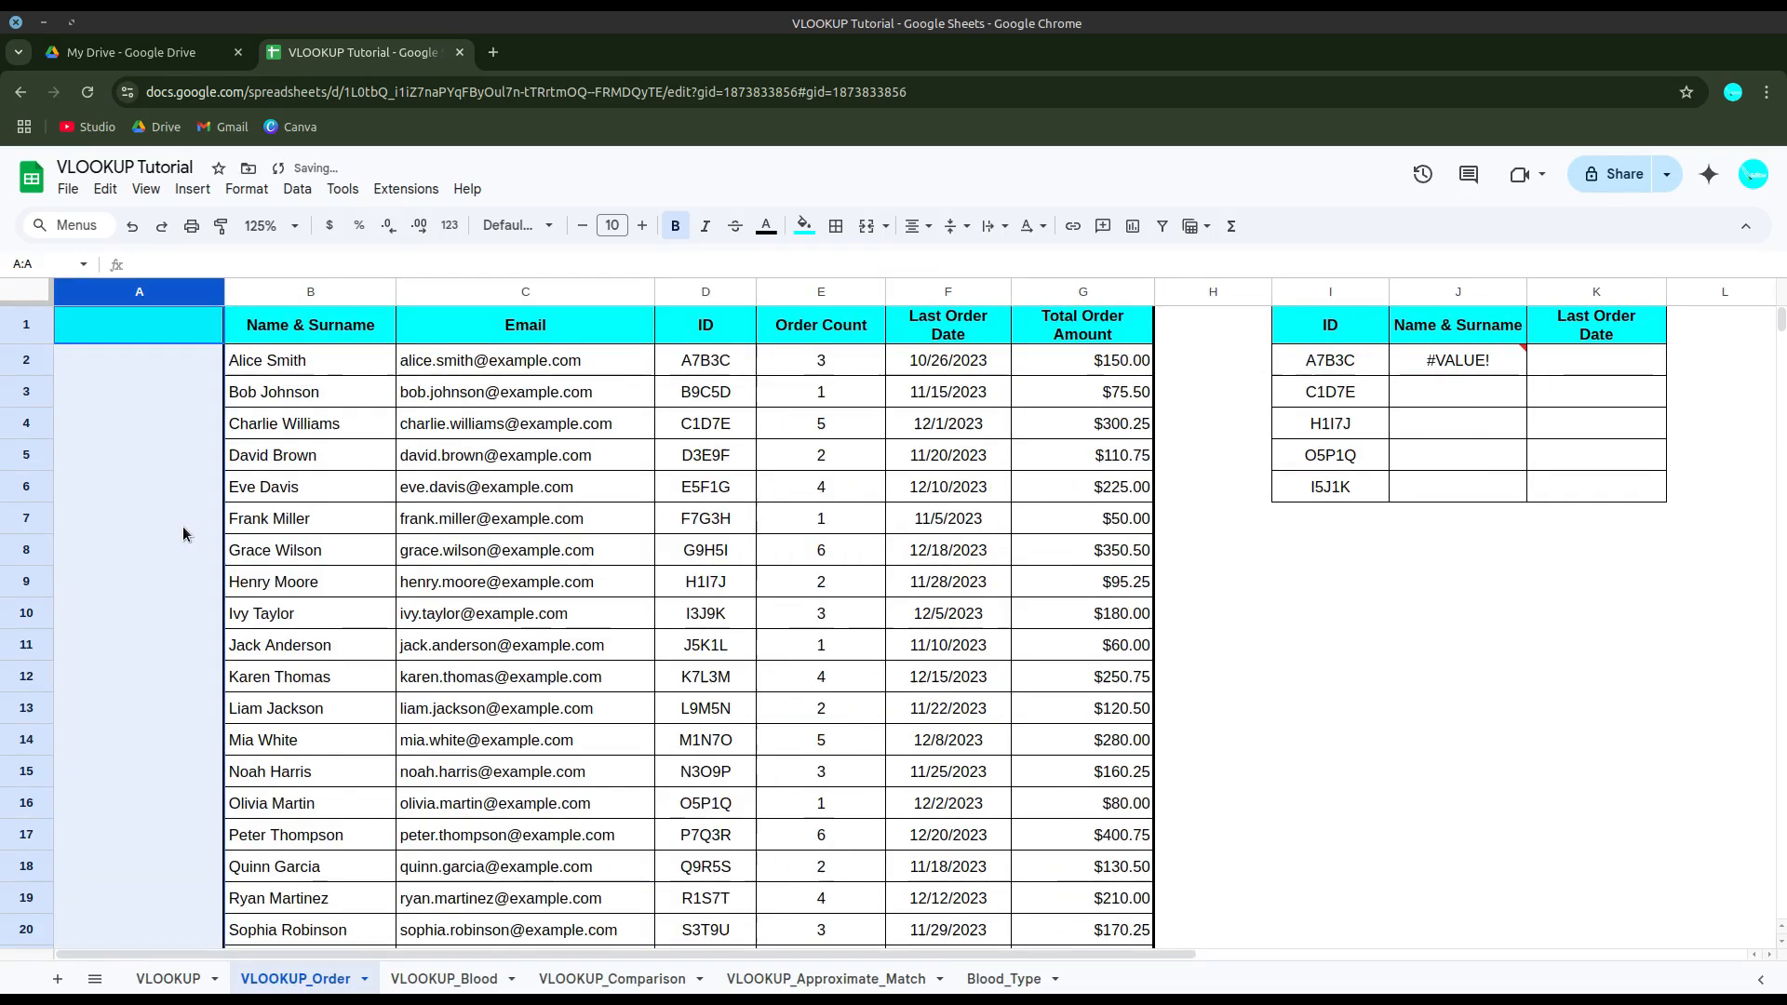
pyautogui.hotkey('ctrl', 'z')
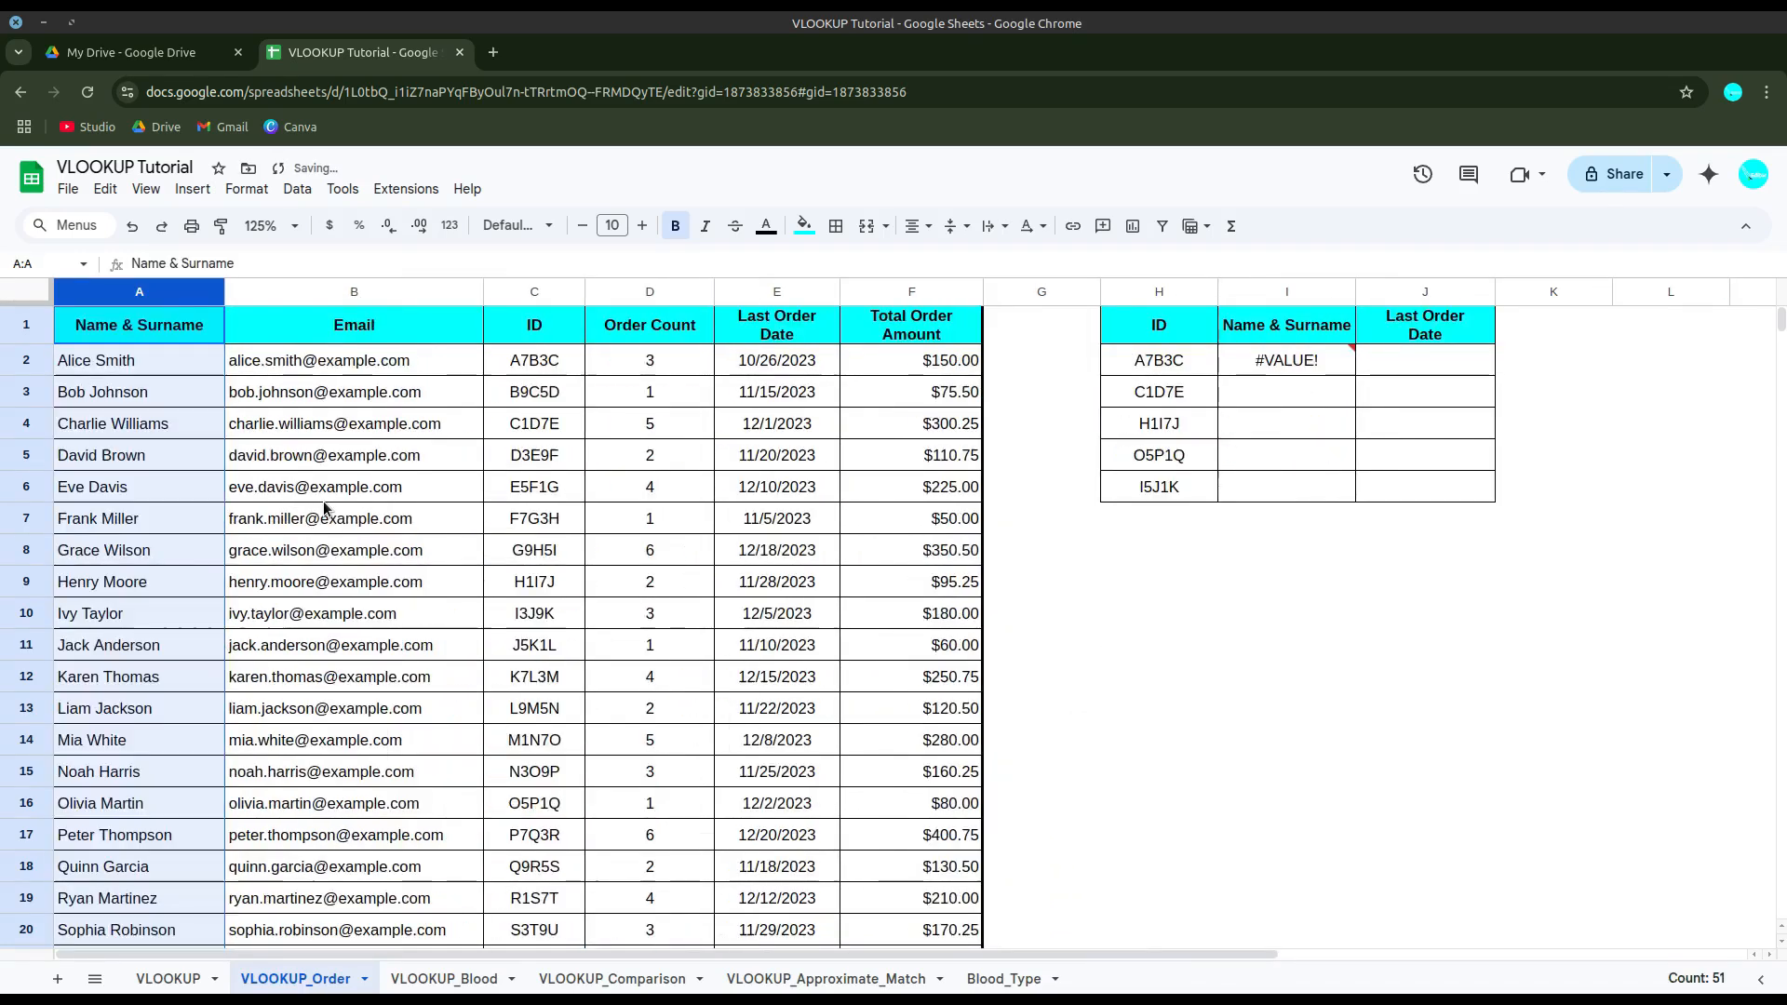
# Step: Try to move the cut ID column directly onto the Name & Surname column, and undo the paste
pyautogui.click(534, 291)
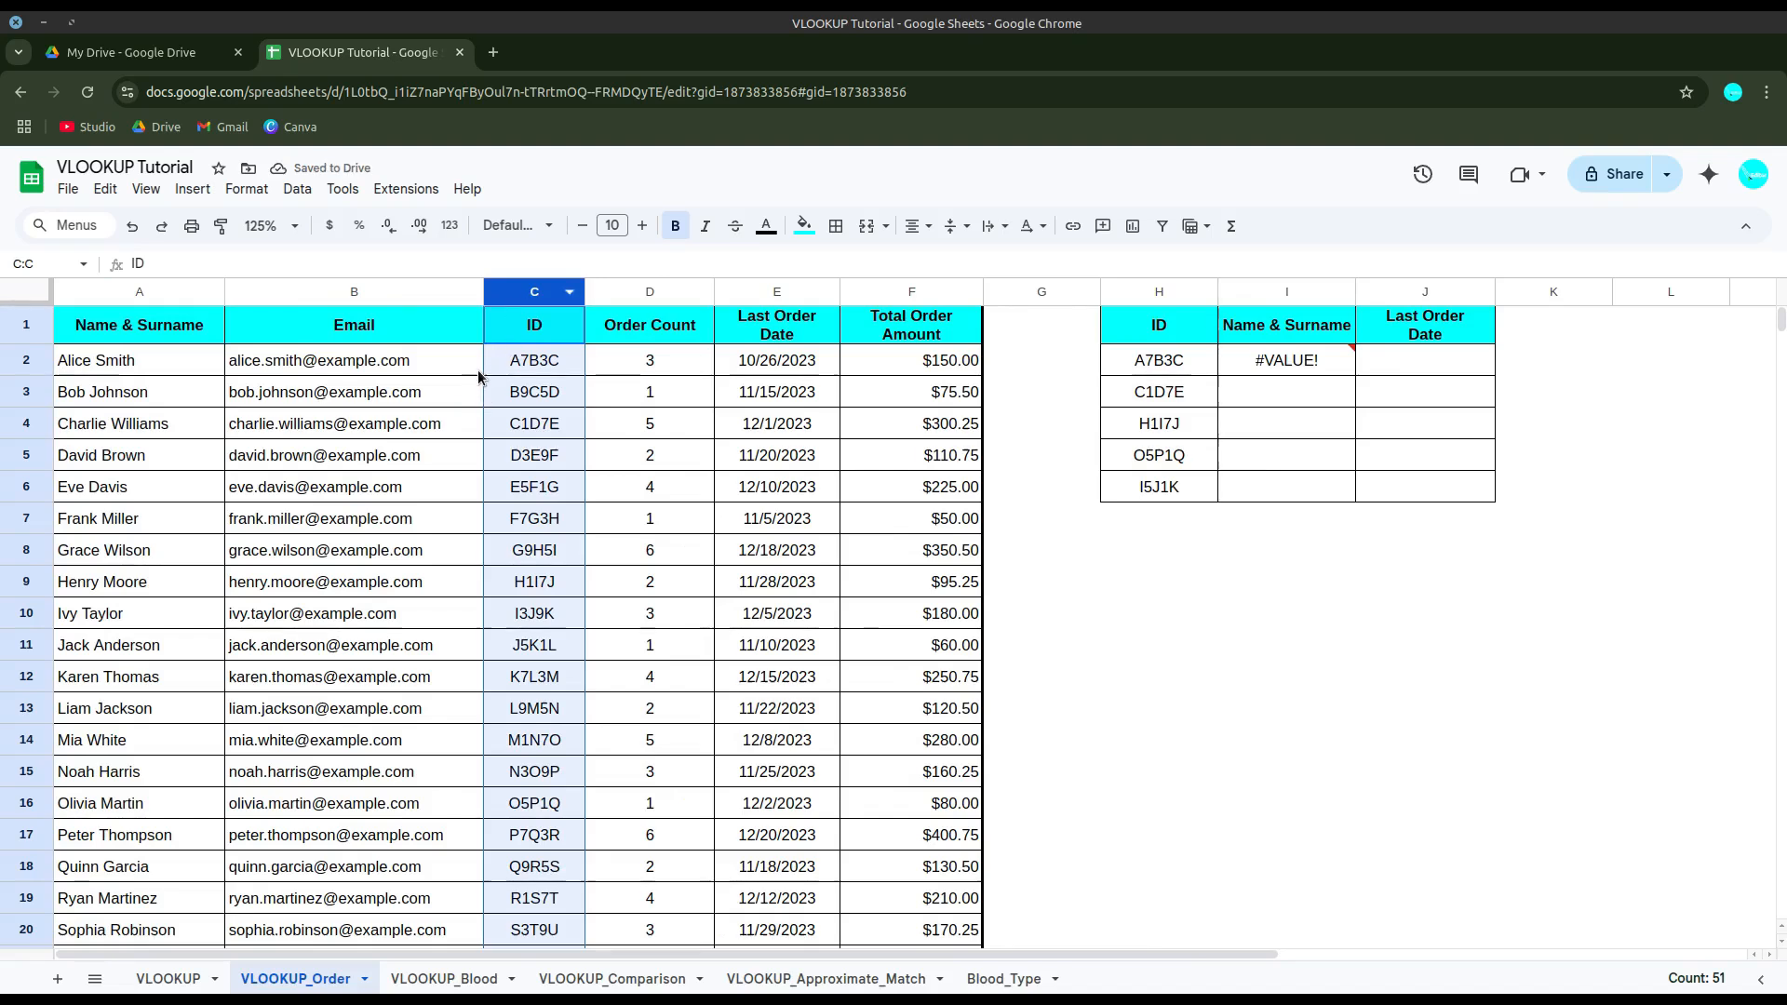
pyautogui.hotkey('ctrl', 'c')
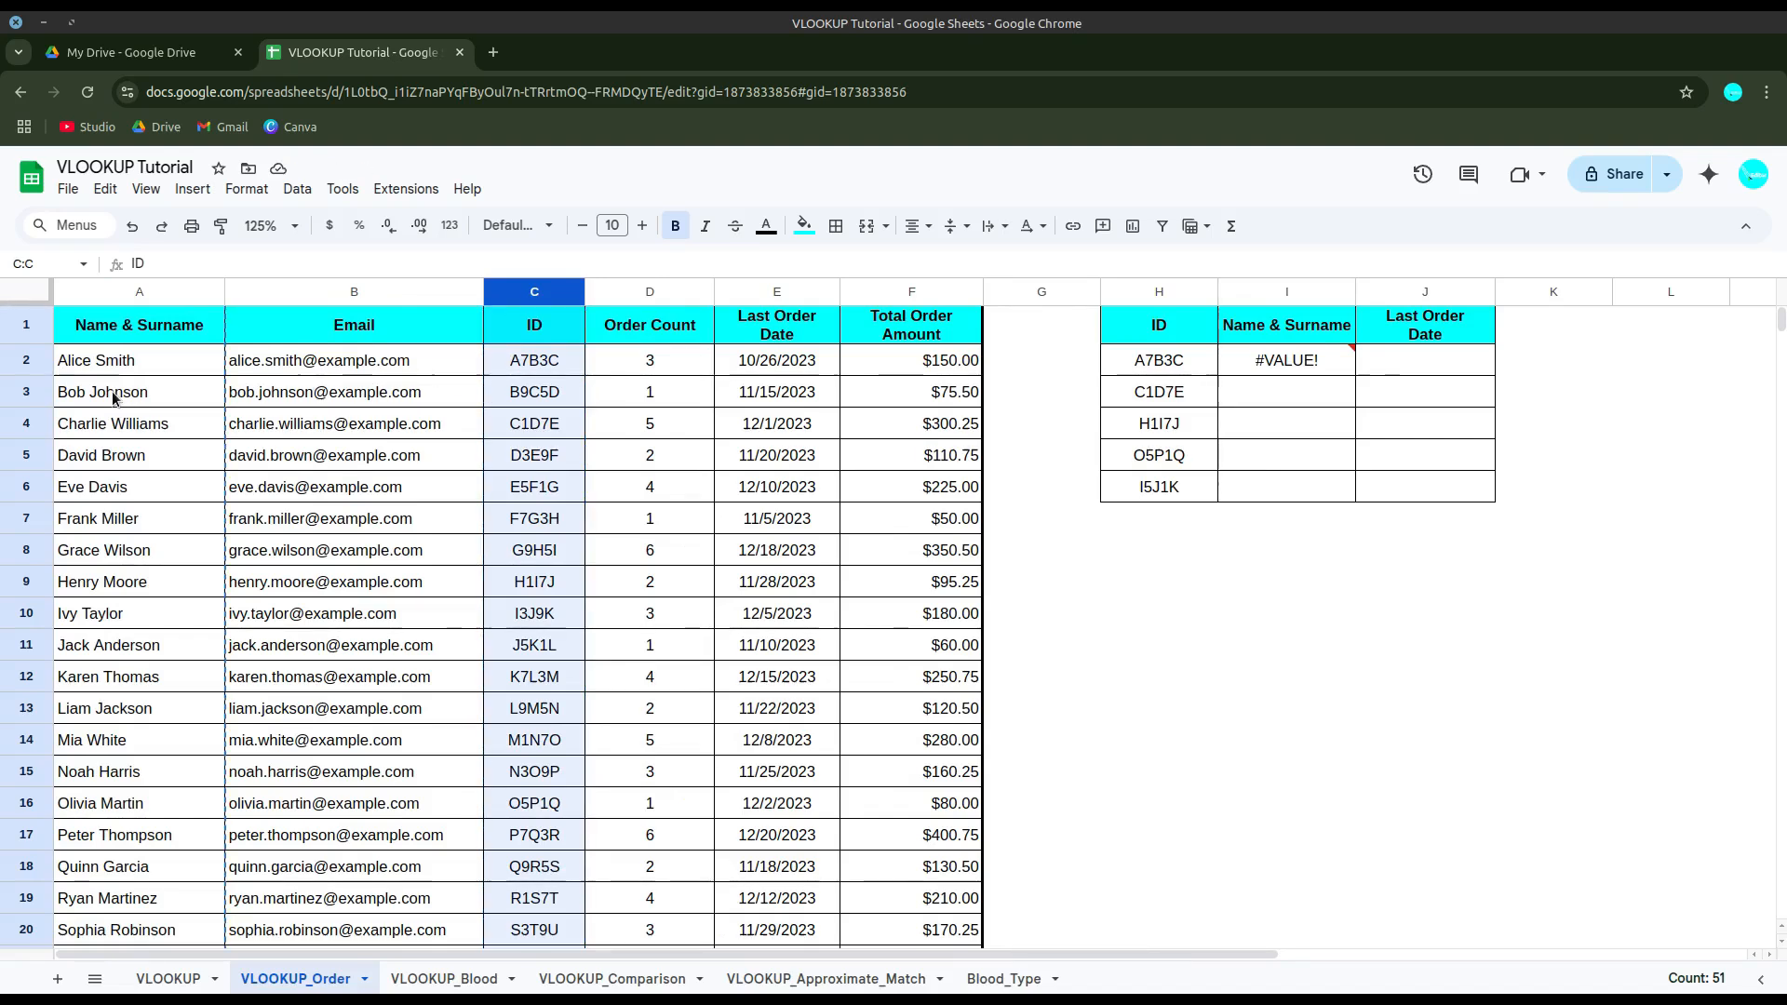
pyautogui.moveTo(47, 399); pyautogui.dragTo(46, 398)
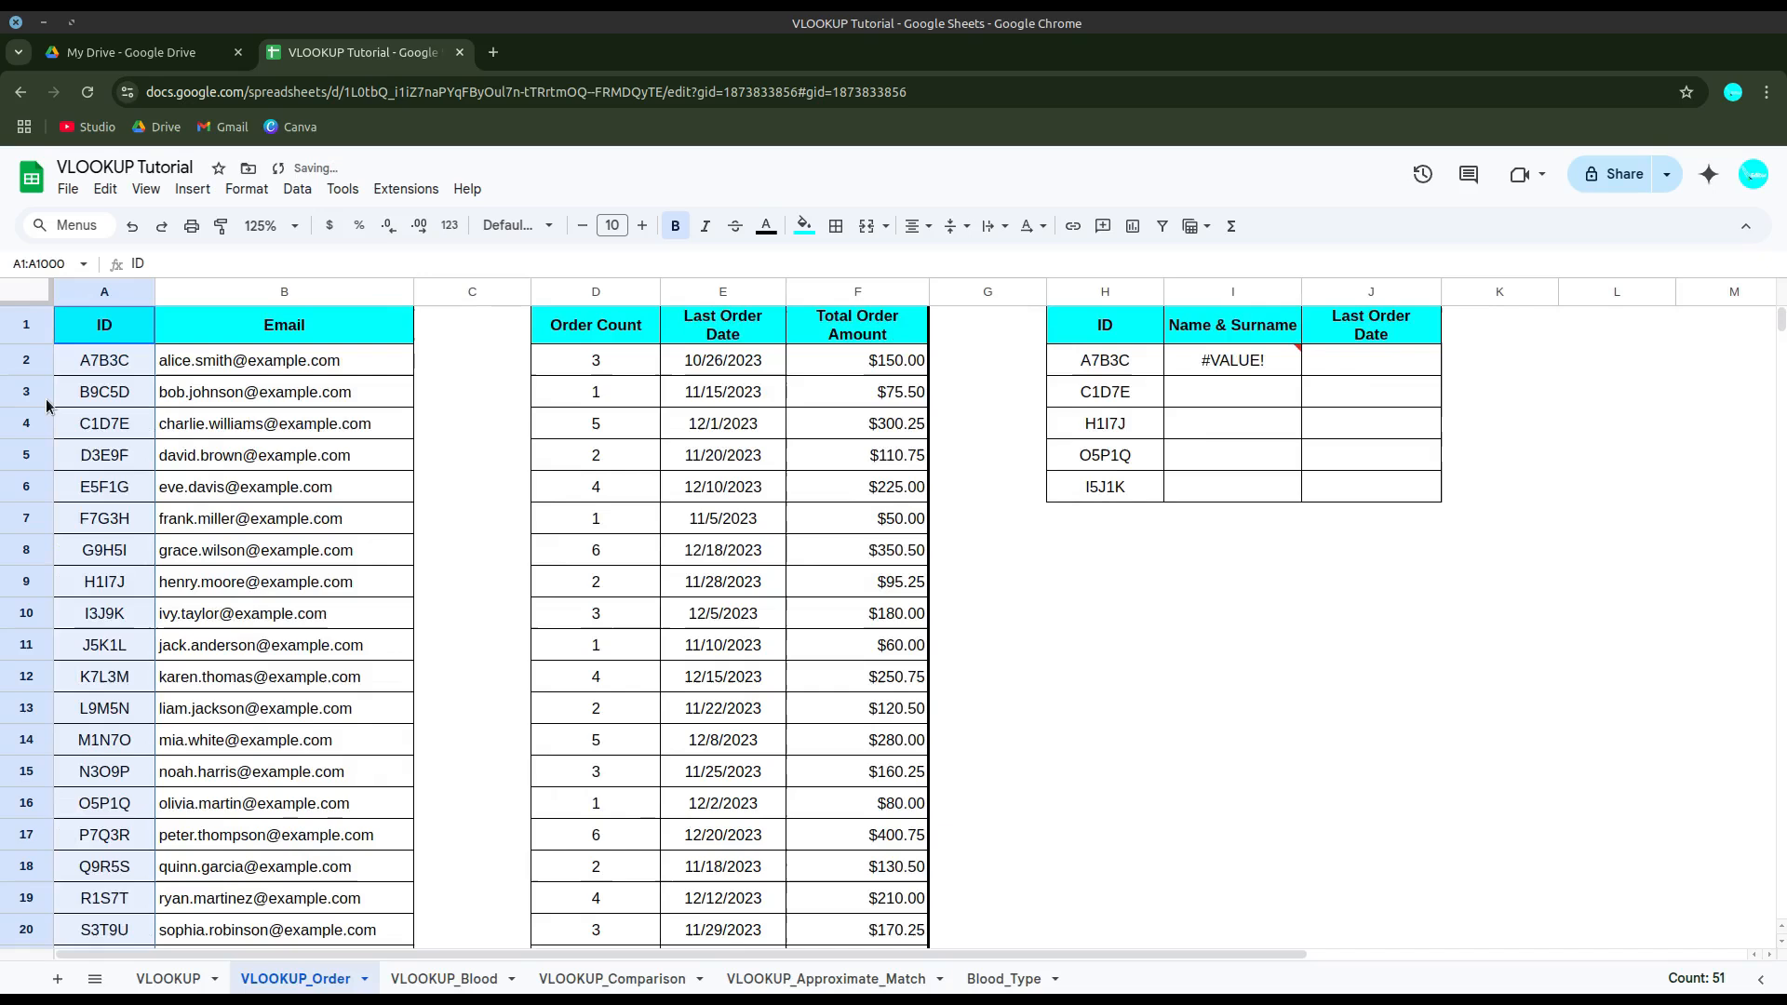
pyautogui.rightClick(465, 297)
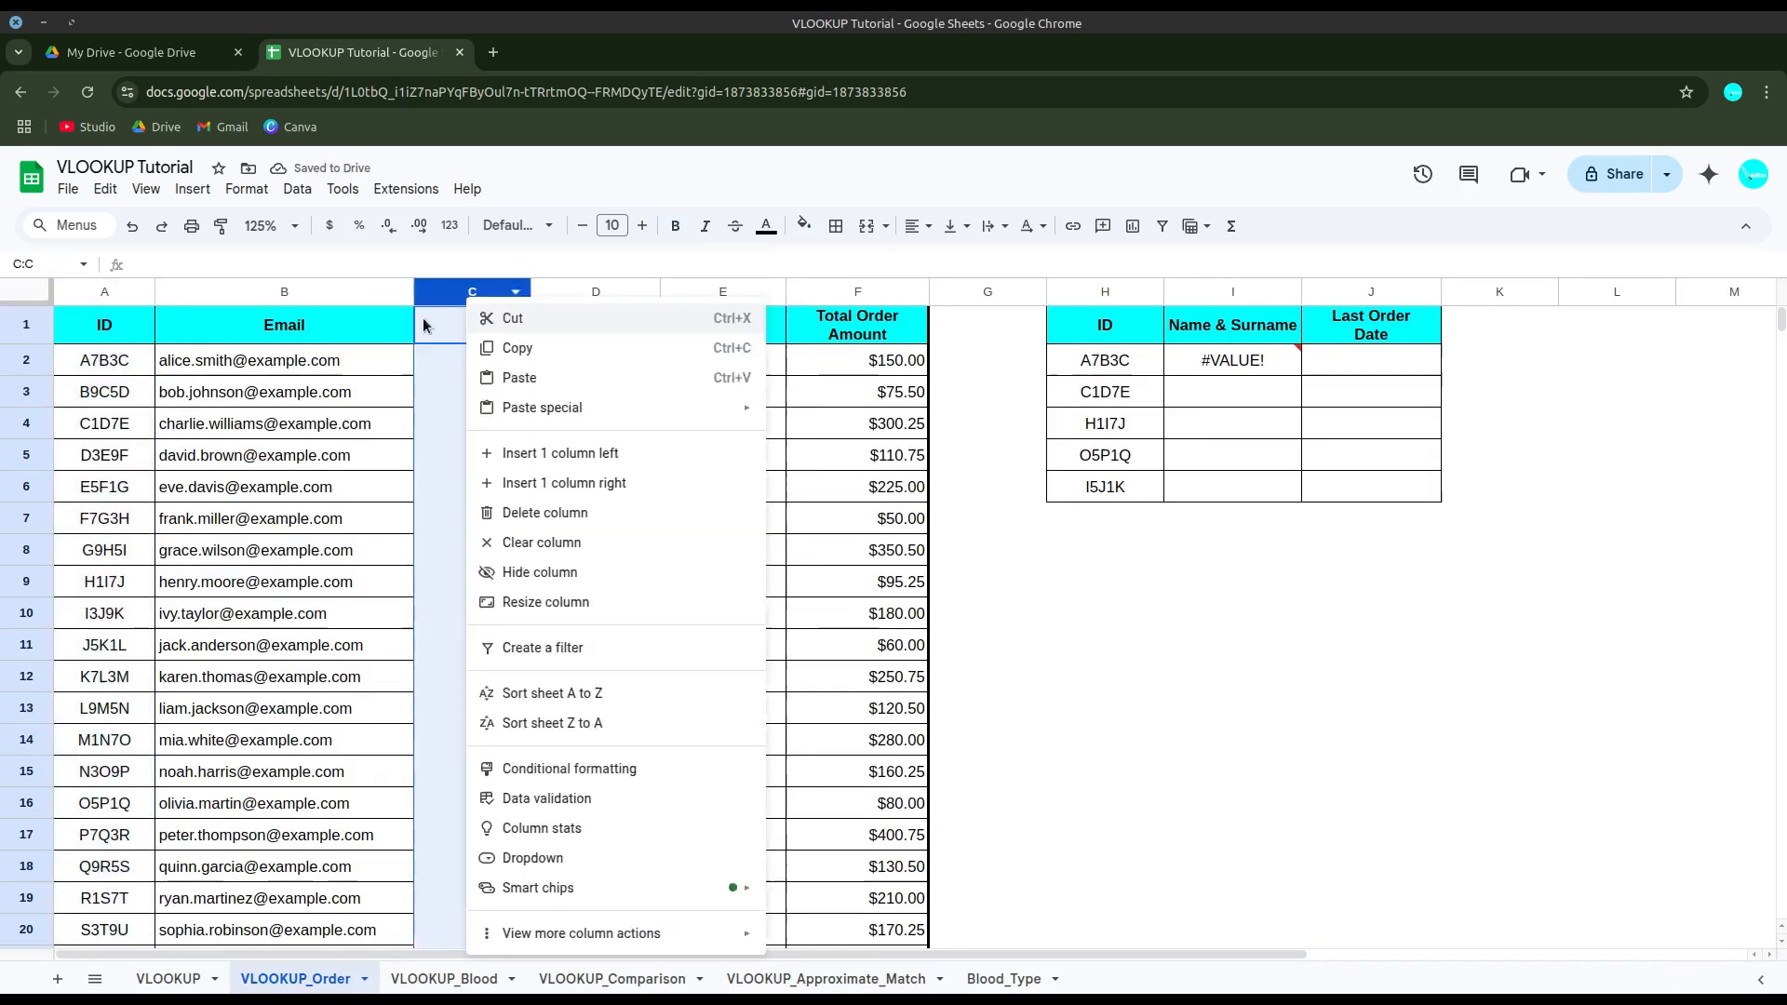
pyautogui.click(388, 369)
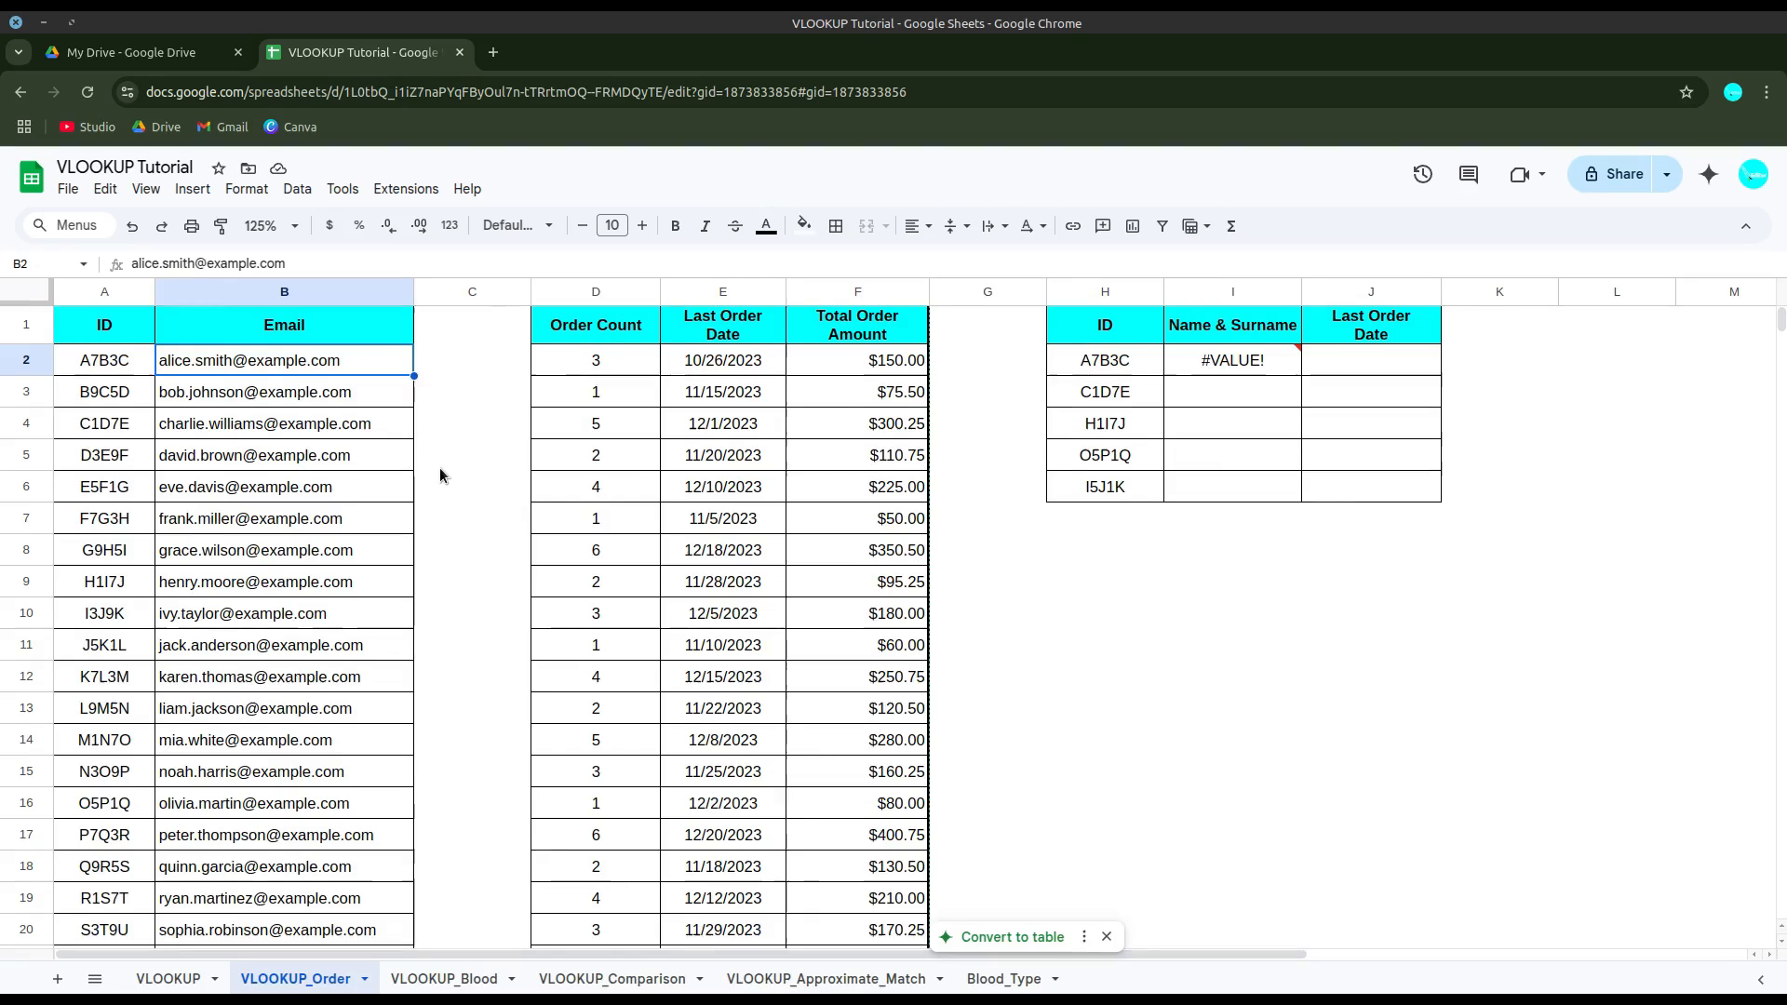
pyautogui.hotkey('ctrl', 'z')
# Step: Move the whole ID column in front of the Name & Surname column so it becomes column A
pyautogui.click(547, 458)
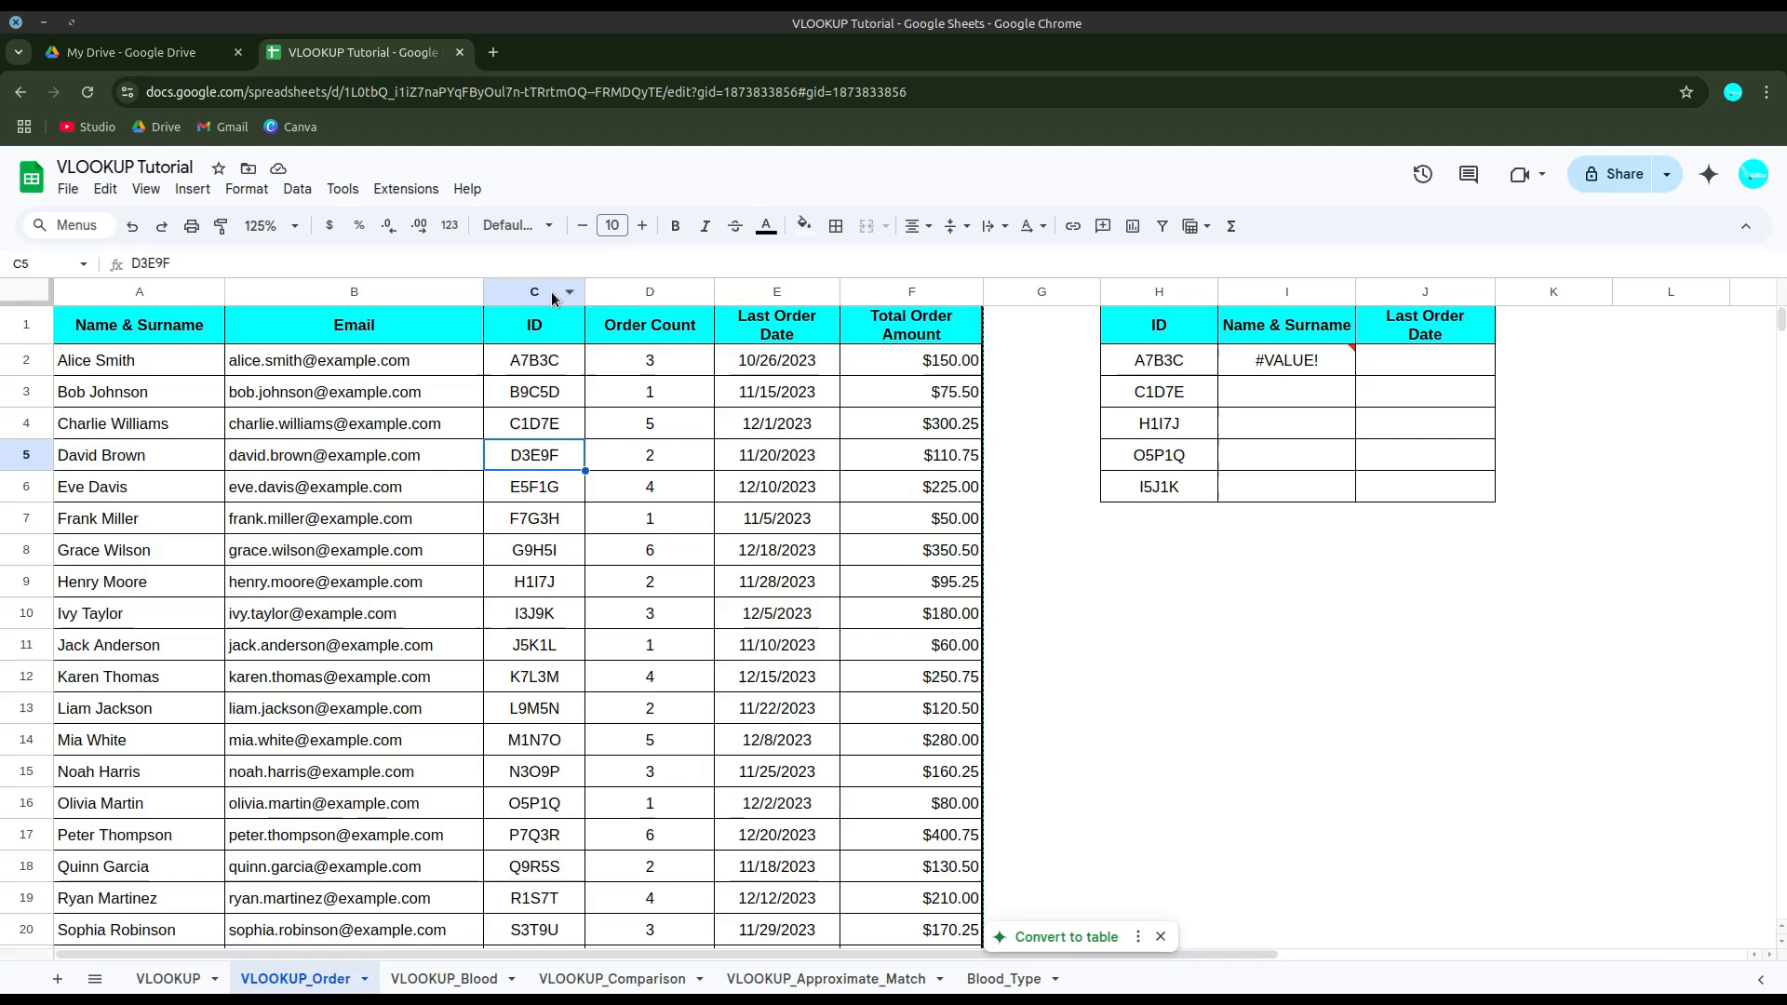
pyautogui.click(491, 296)
pyautogui.moveTo(508, 296); pyautogui.dragTo(122, 301)
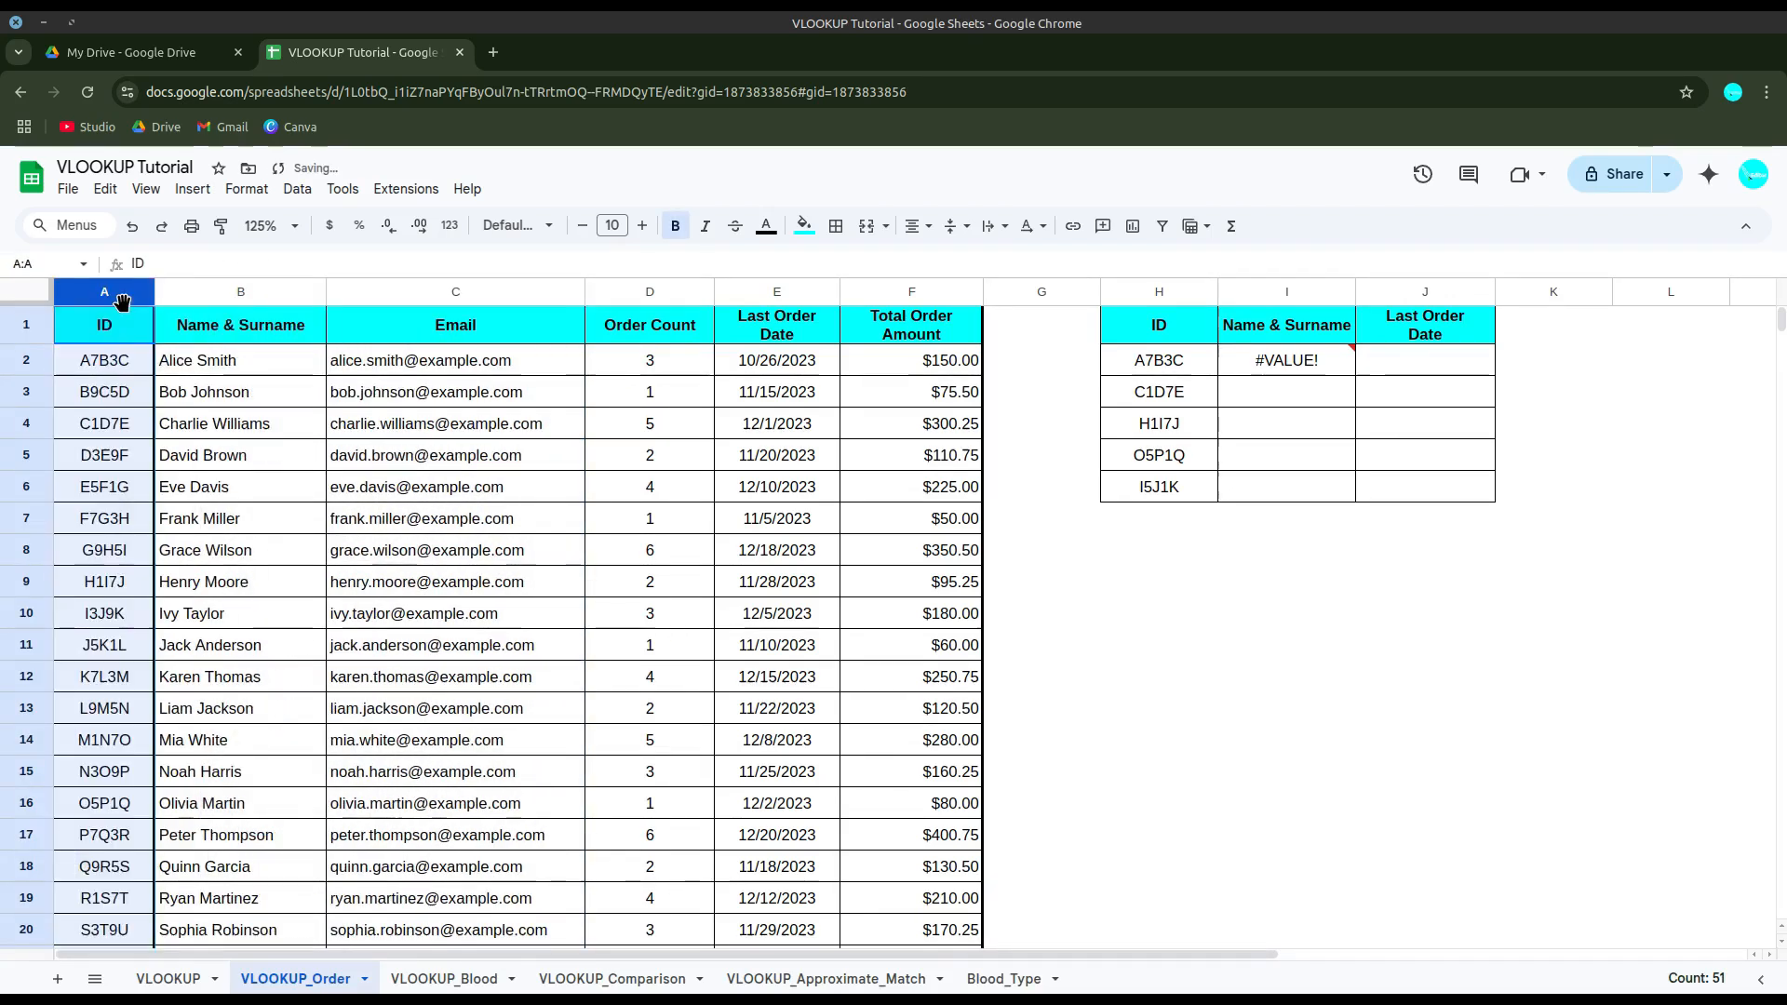
pyautogui.click(1280, 708)
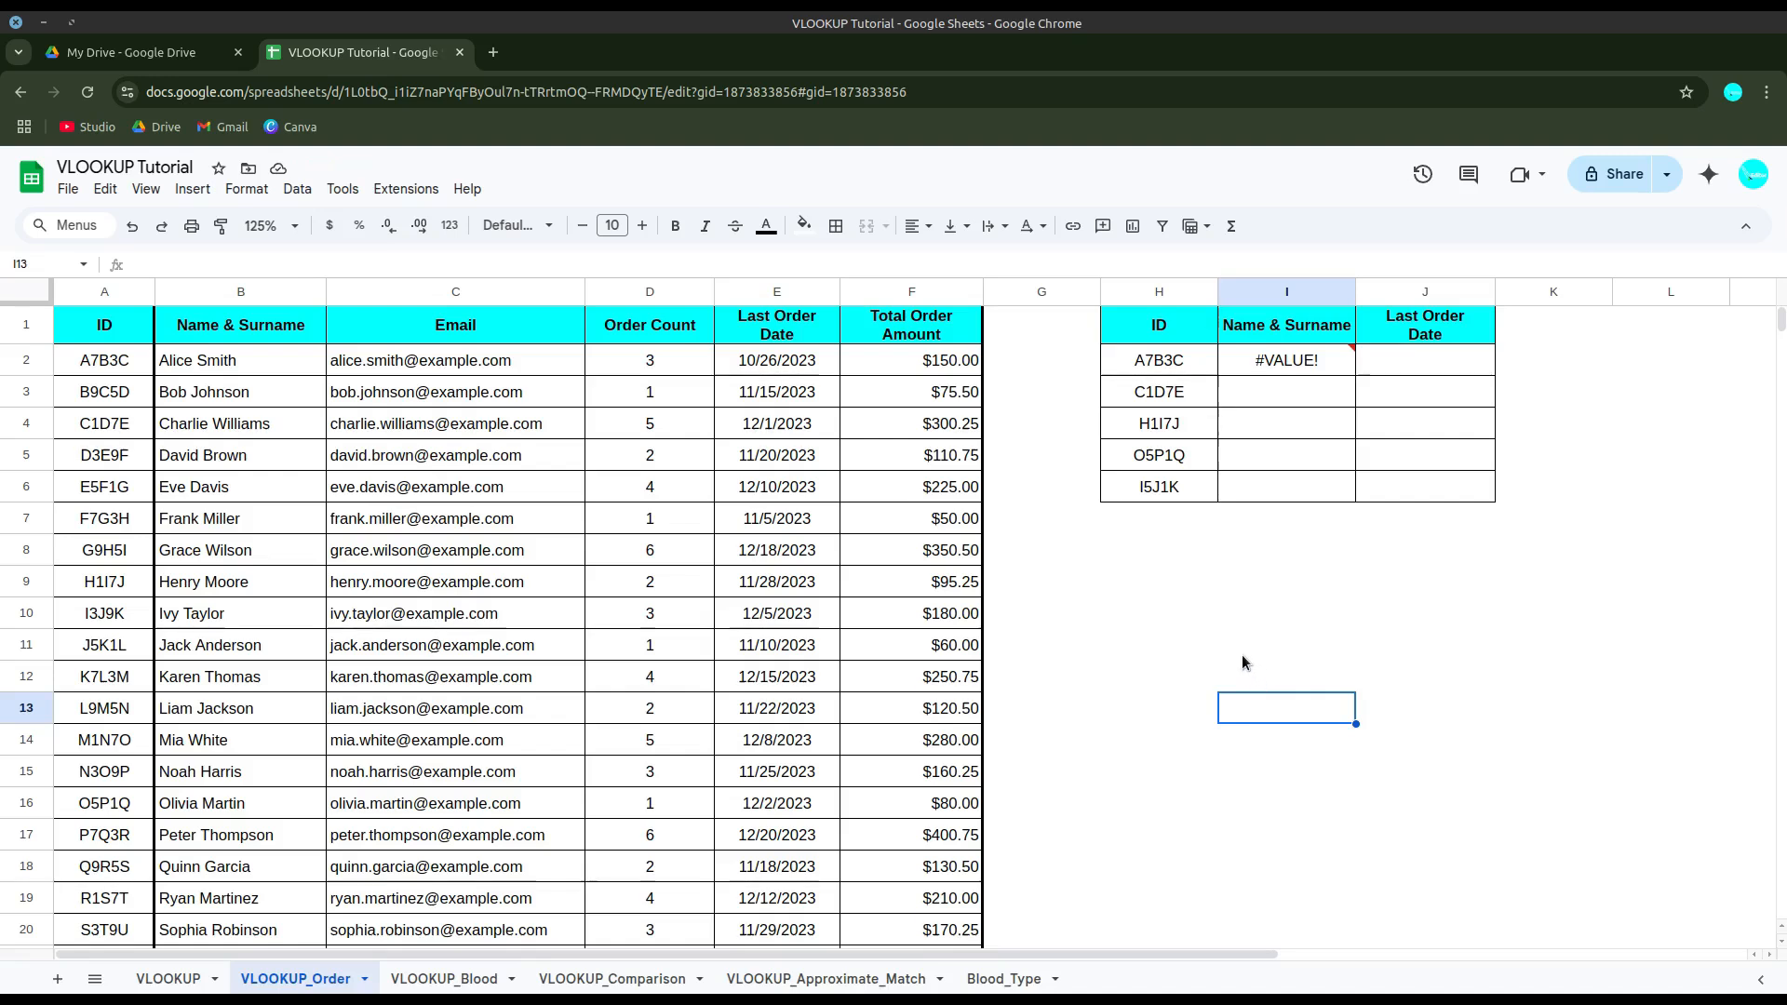
# Step: Change the start of the lookup range in the I2 formula to column A, making it $A$2:$C$51
pyautogui.click(1278, 365)
pyautogui.doubleClick(1279, 365)
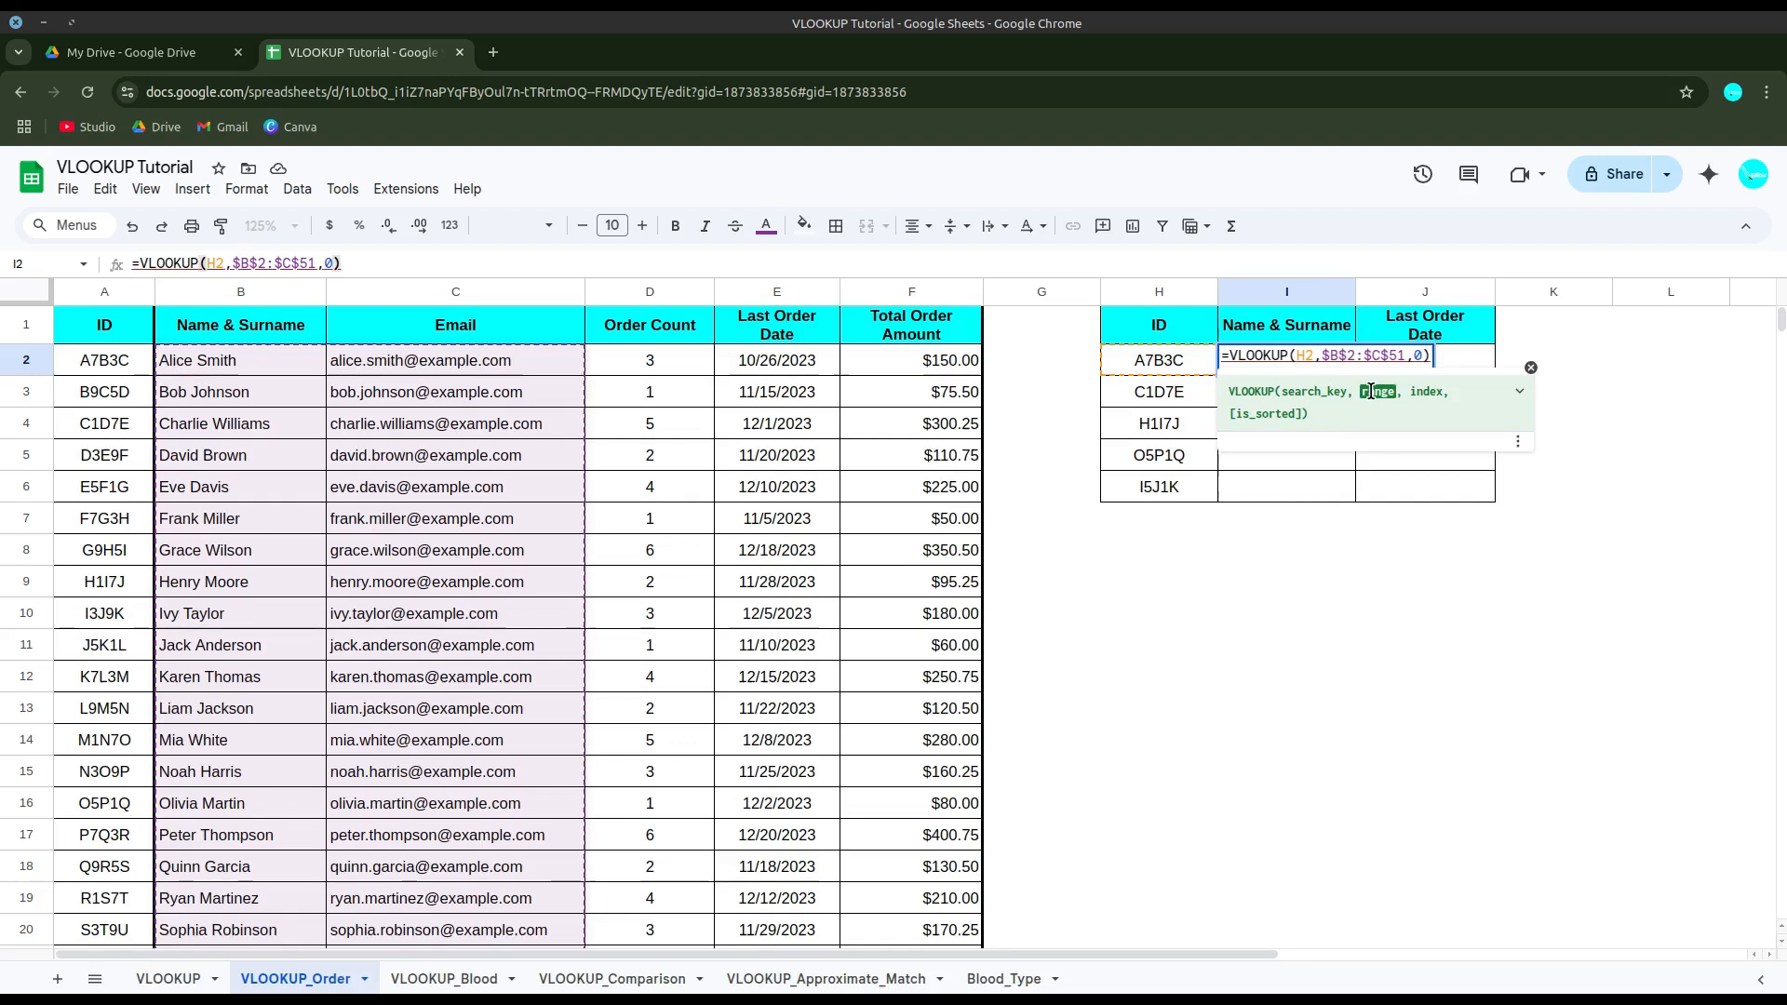
pyautogui.press('BackSpace')
pyautogui.write('A')
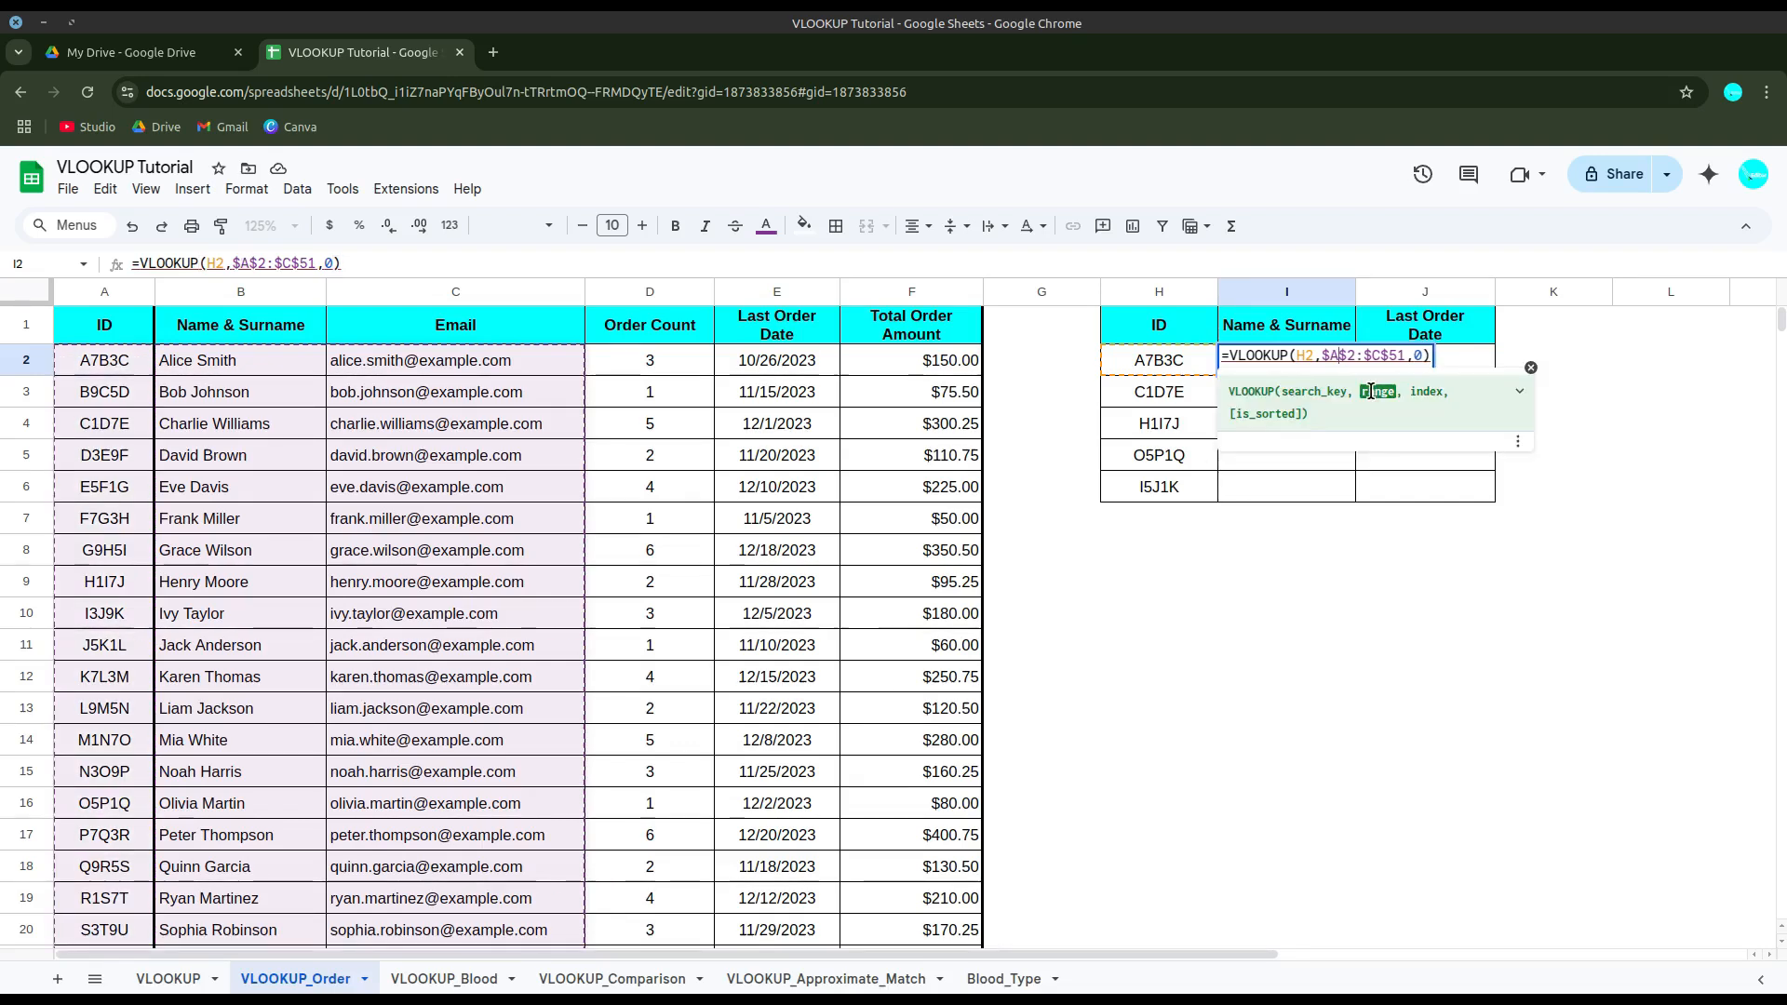
# Step: Add column index 2 to the I2 VLOOKUP formula and fill the formula down through I6
pyautogui.press('Right')
pyautogui.press('Right')
pyautogui.press('Right')
pyautogui.press('Right')
pyautogui.write(',')
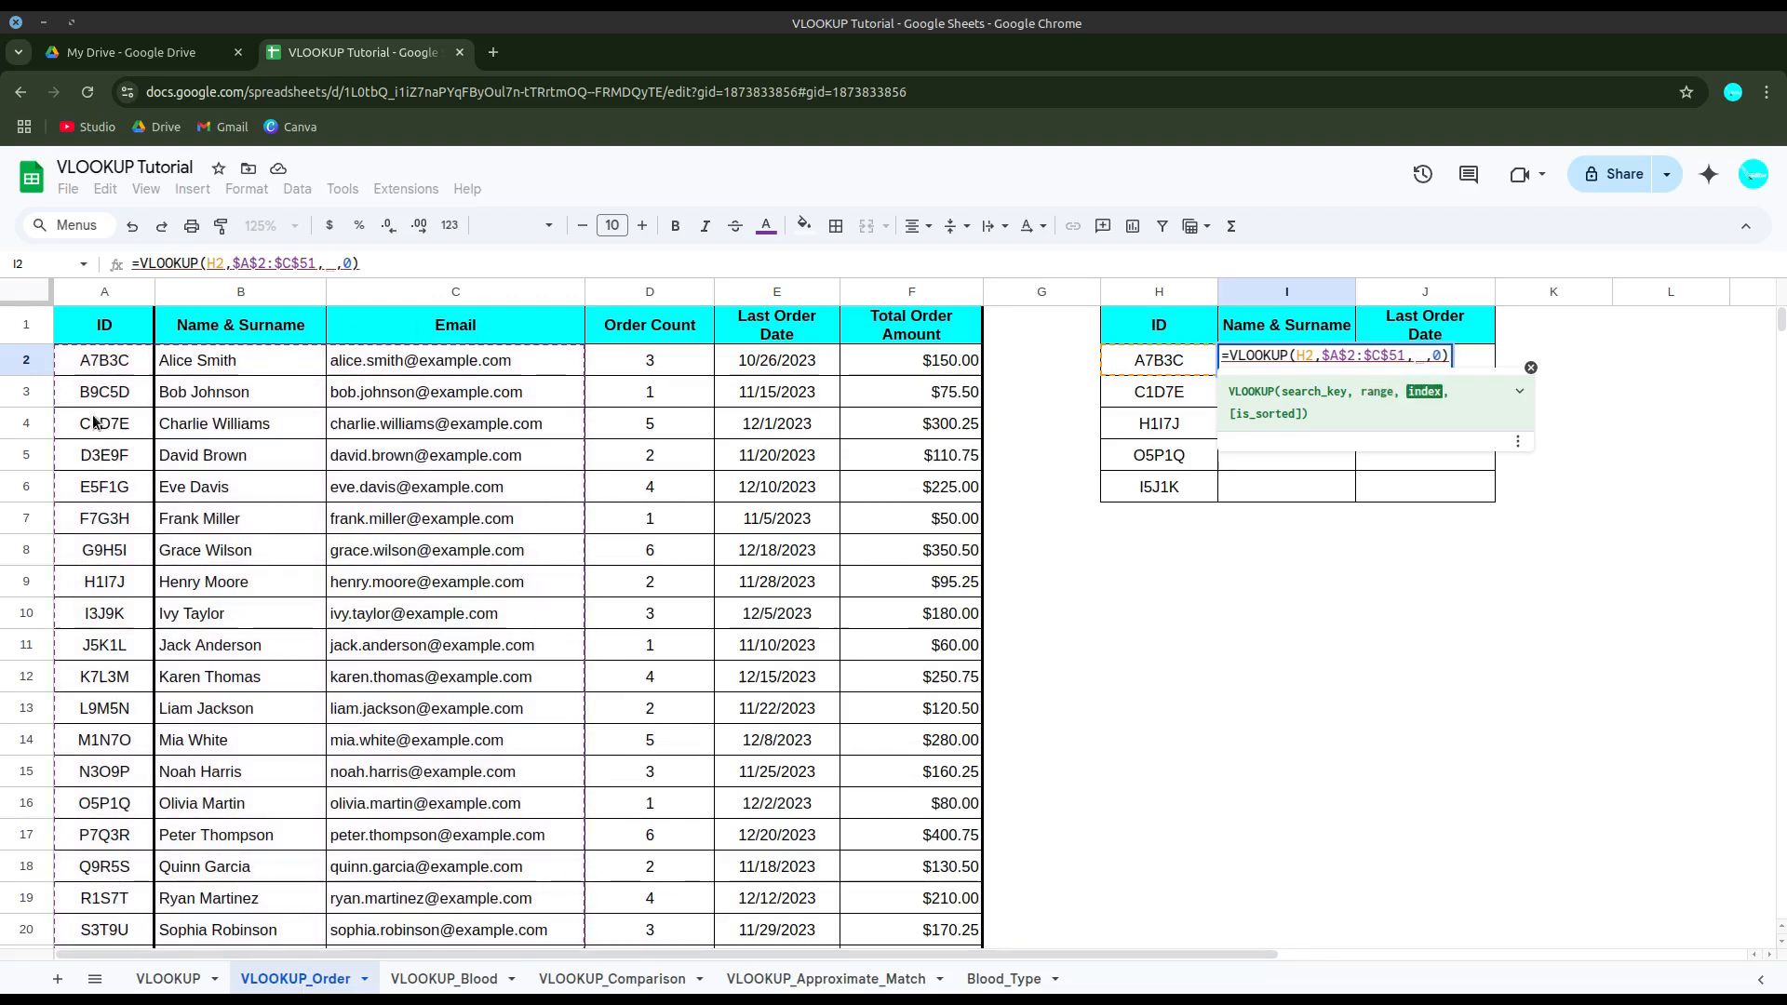
pyautogui.press('BackSpace')
pyautogui.write('2')
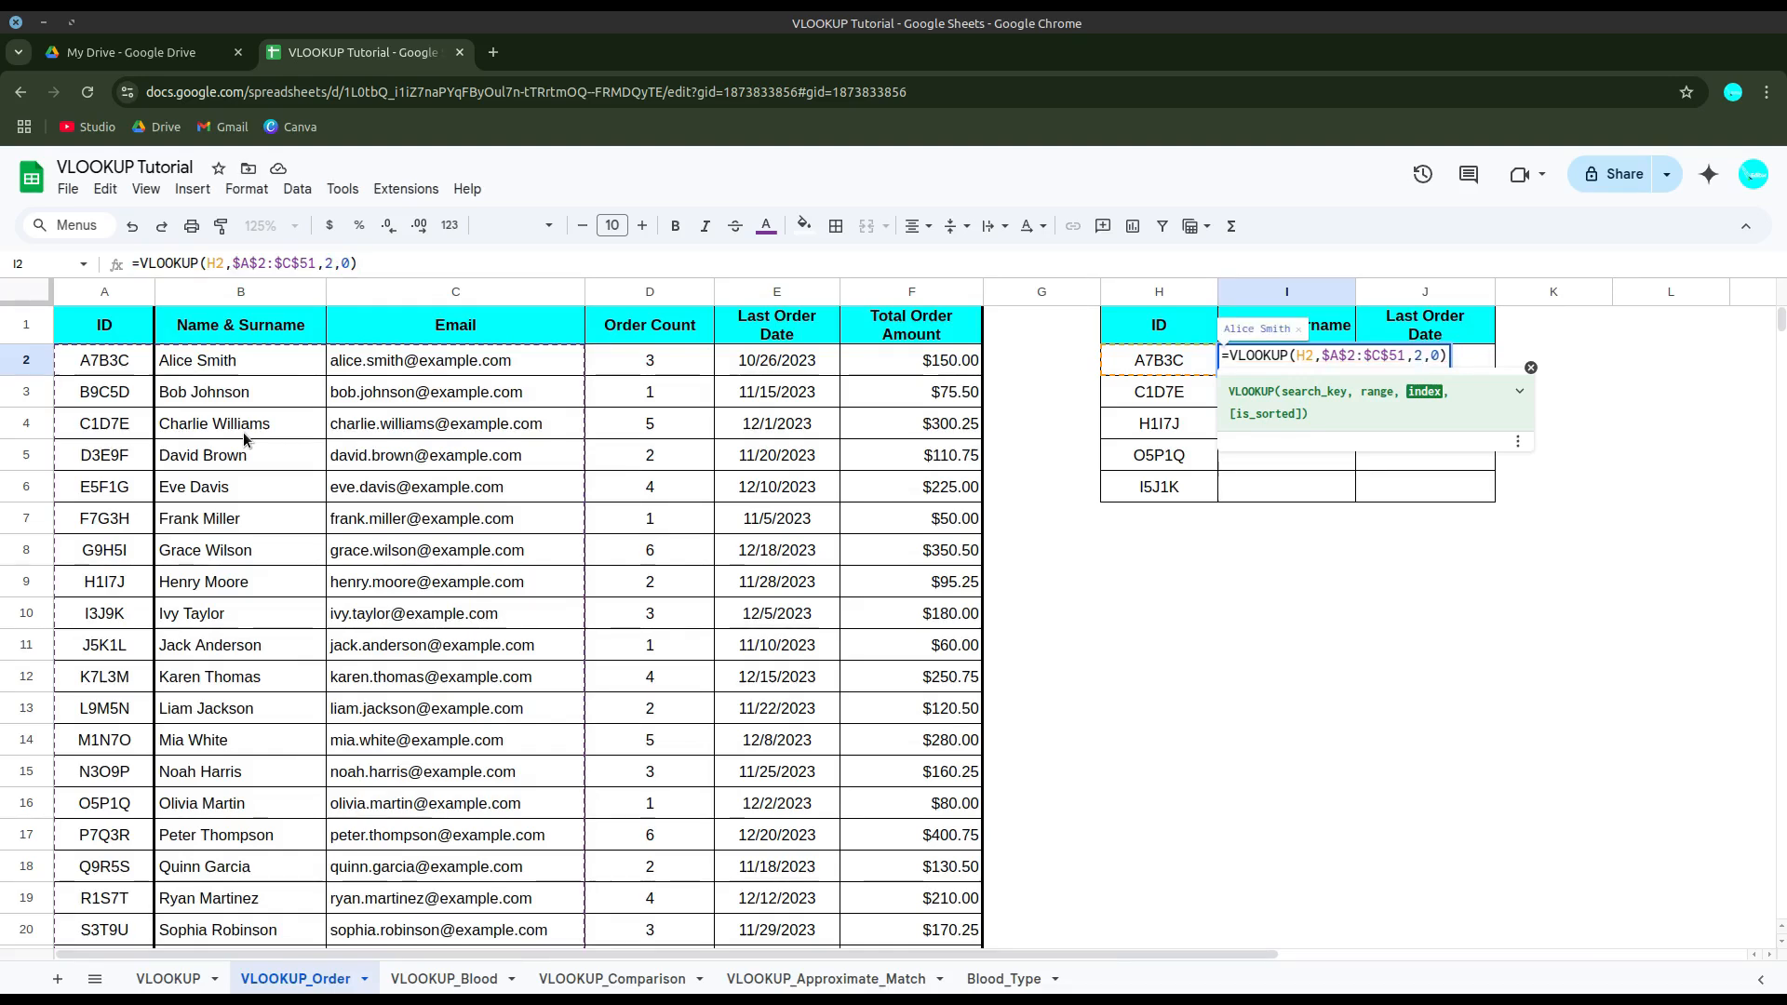
pyautogui.press('Return')
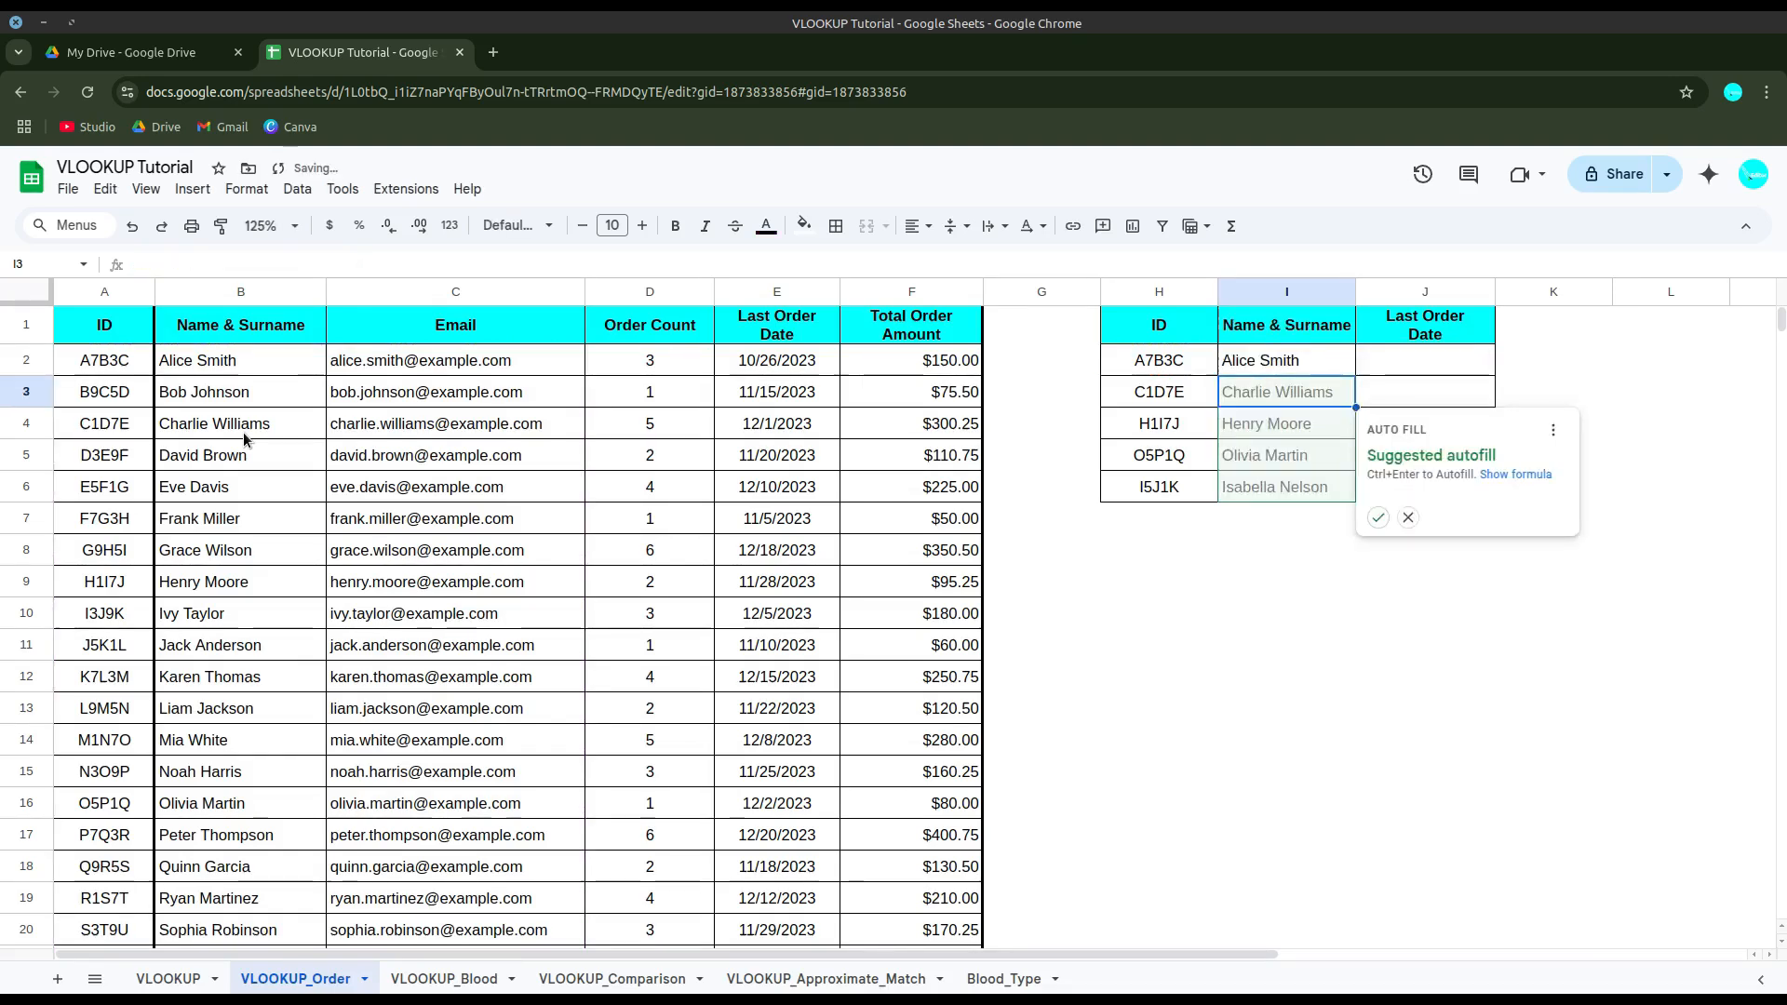
pyautogui.click(1375, 518)
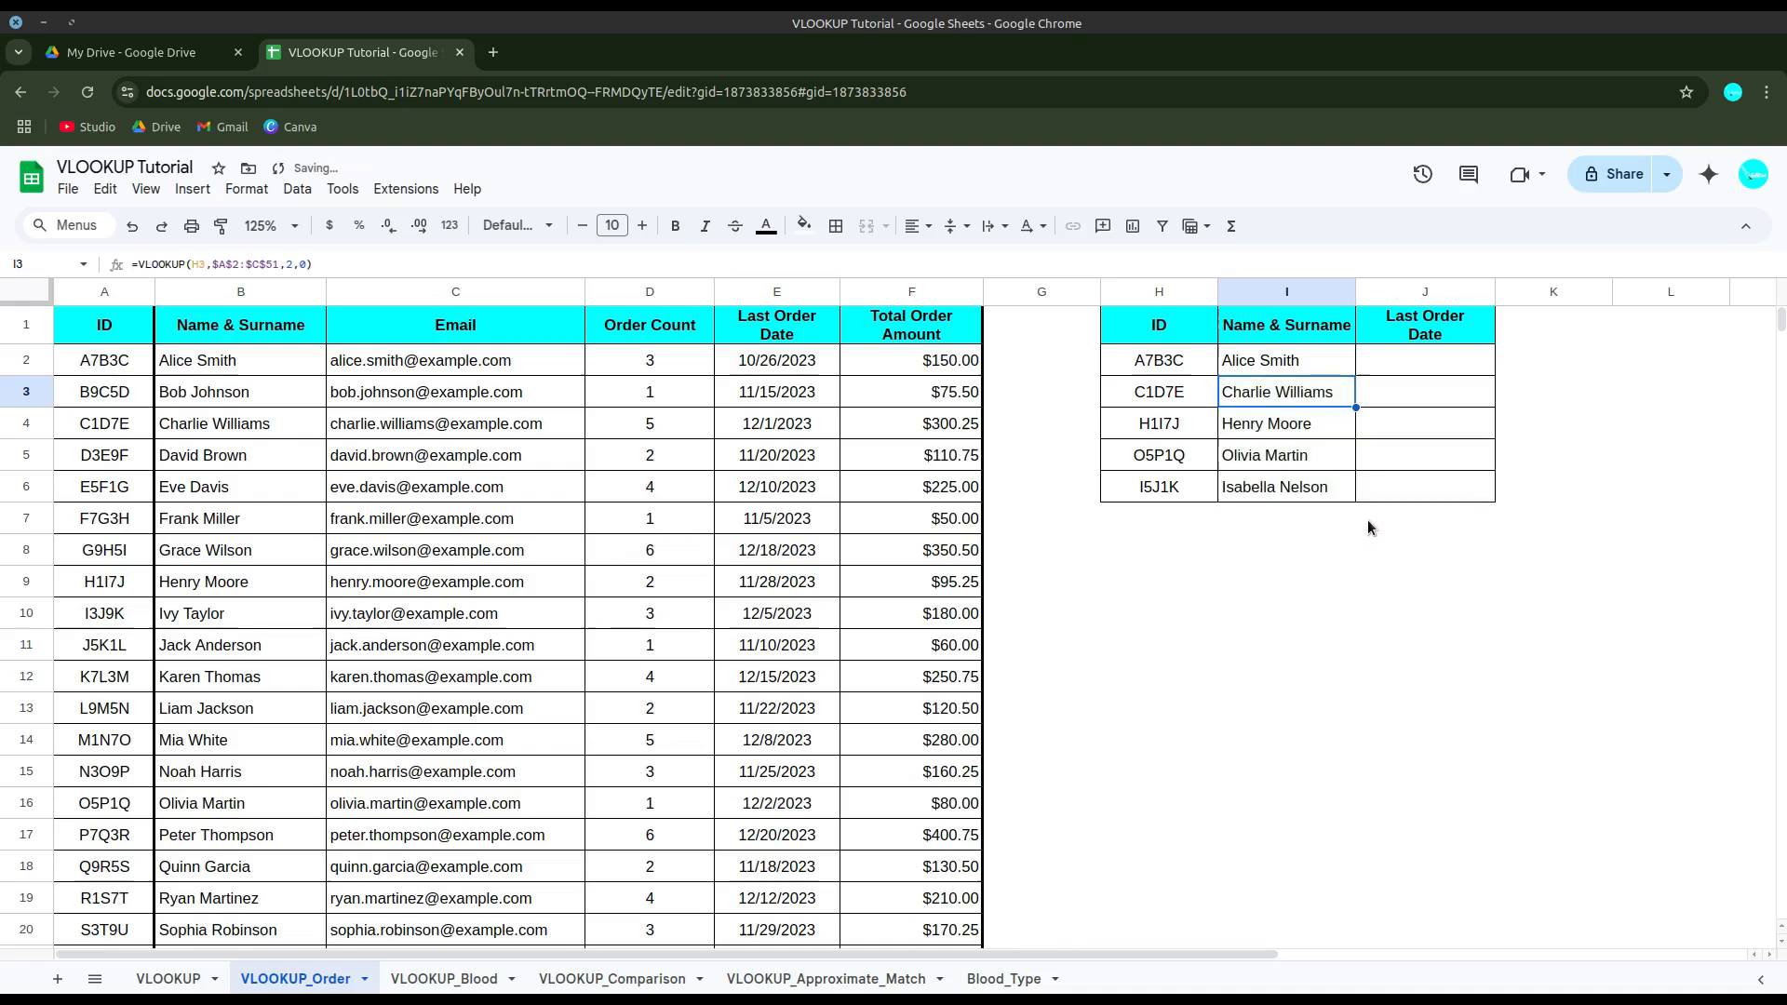
pyautogui.click(1300, 361)
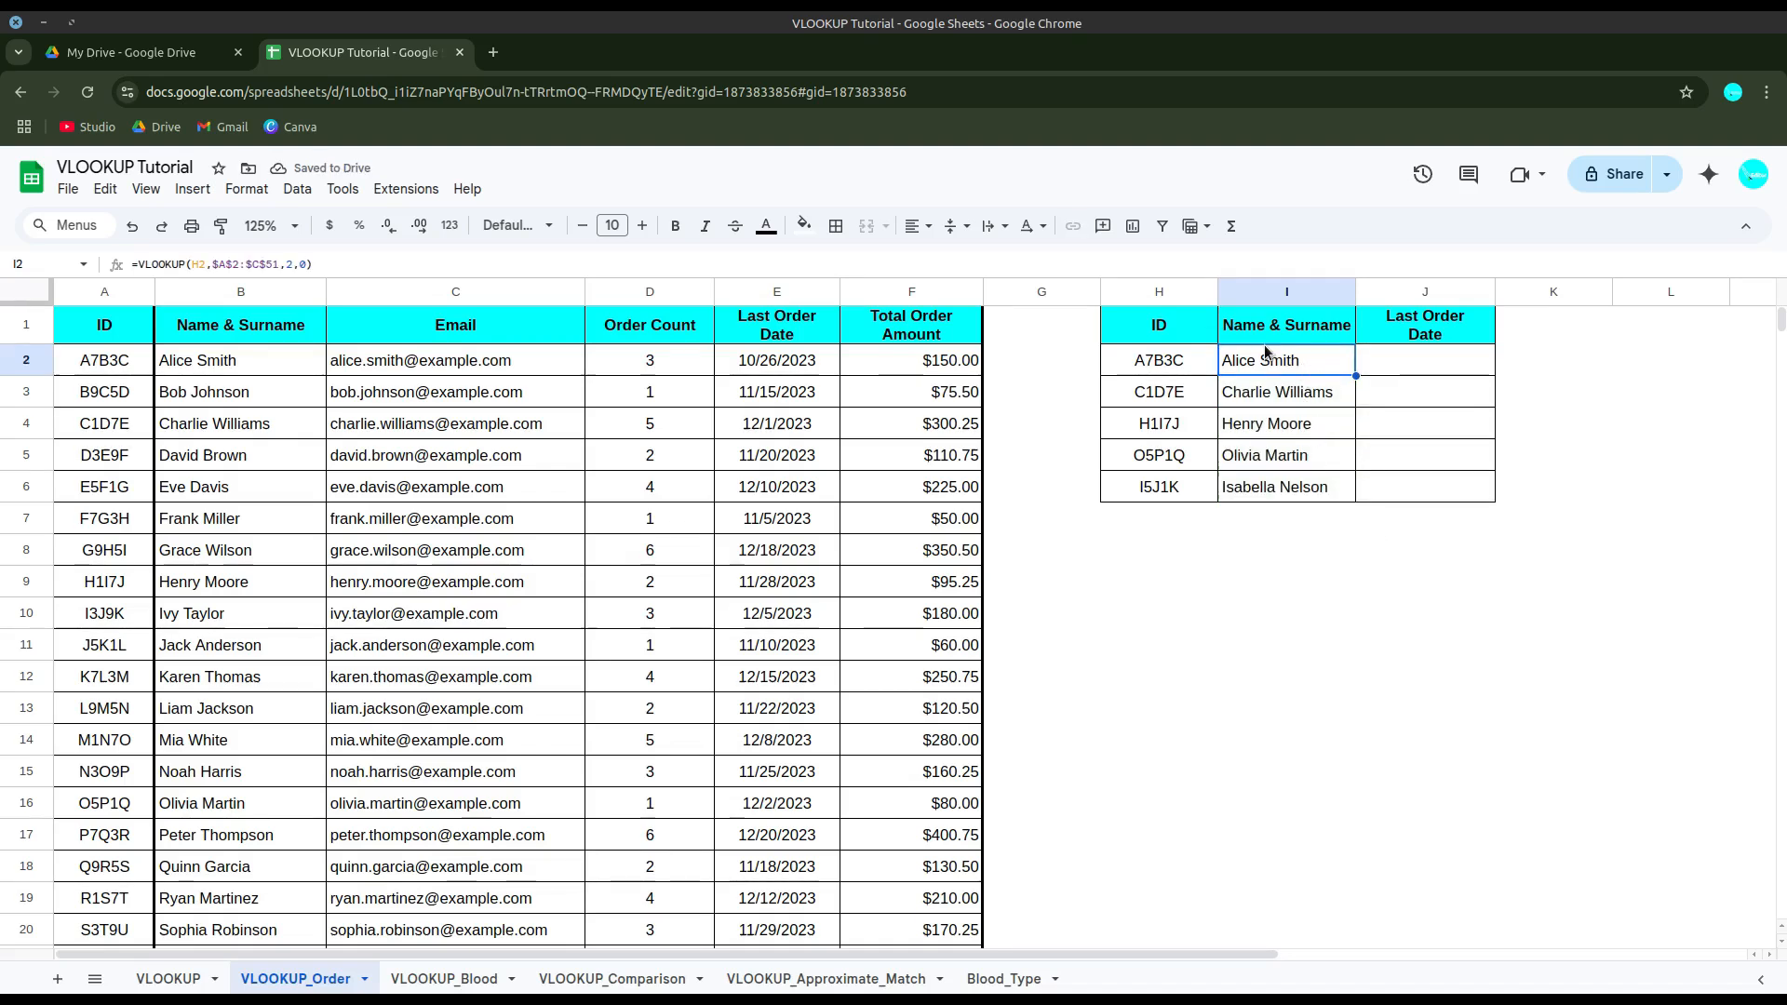
# Step: Start a VLOOKUP formula in J2 with the ID in H2 as the search key
pyautogui.click(1421, 365)
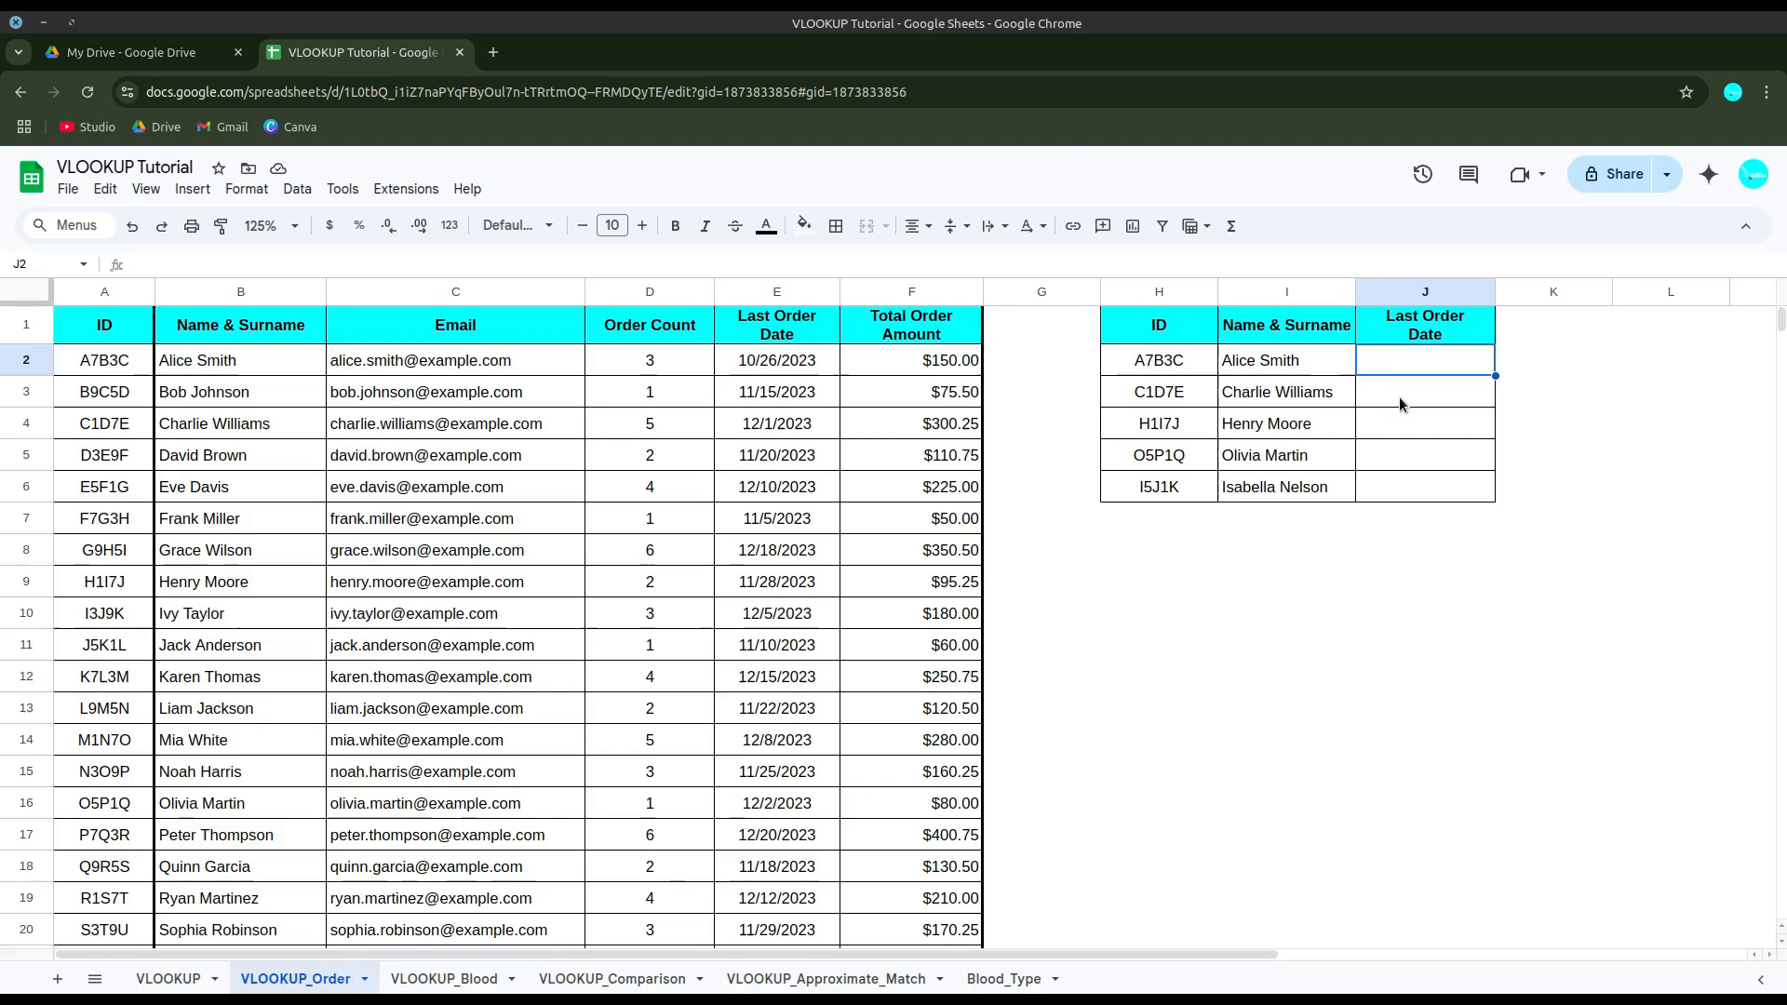
pyautogui.write('=')
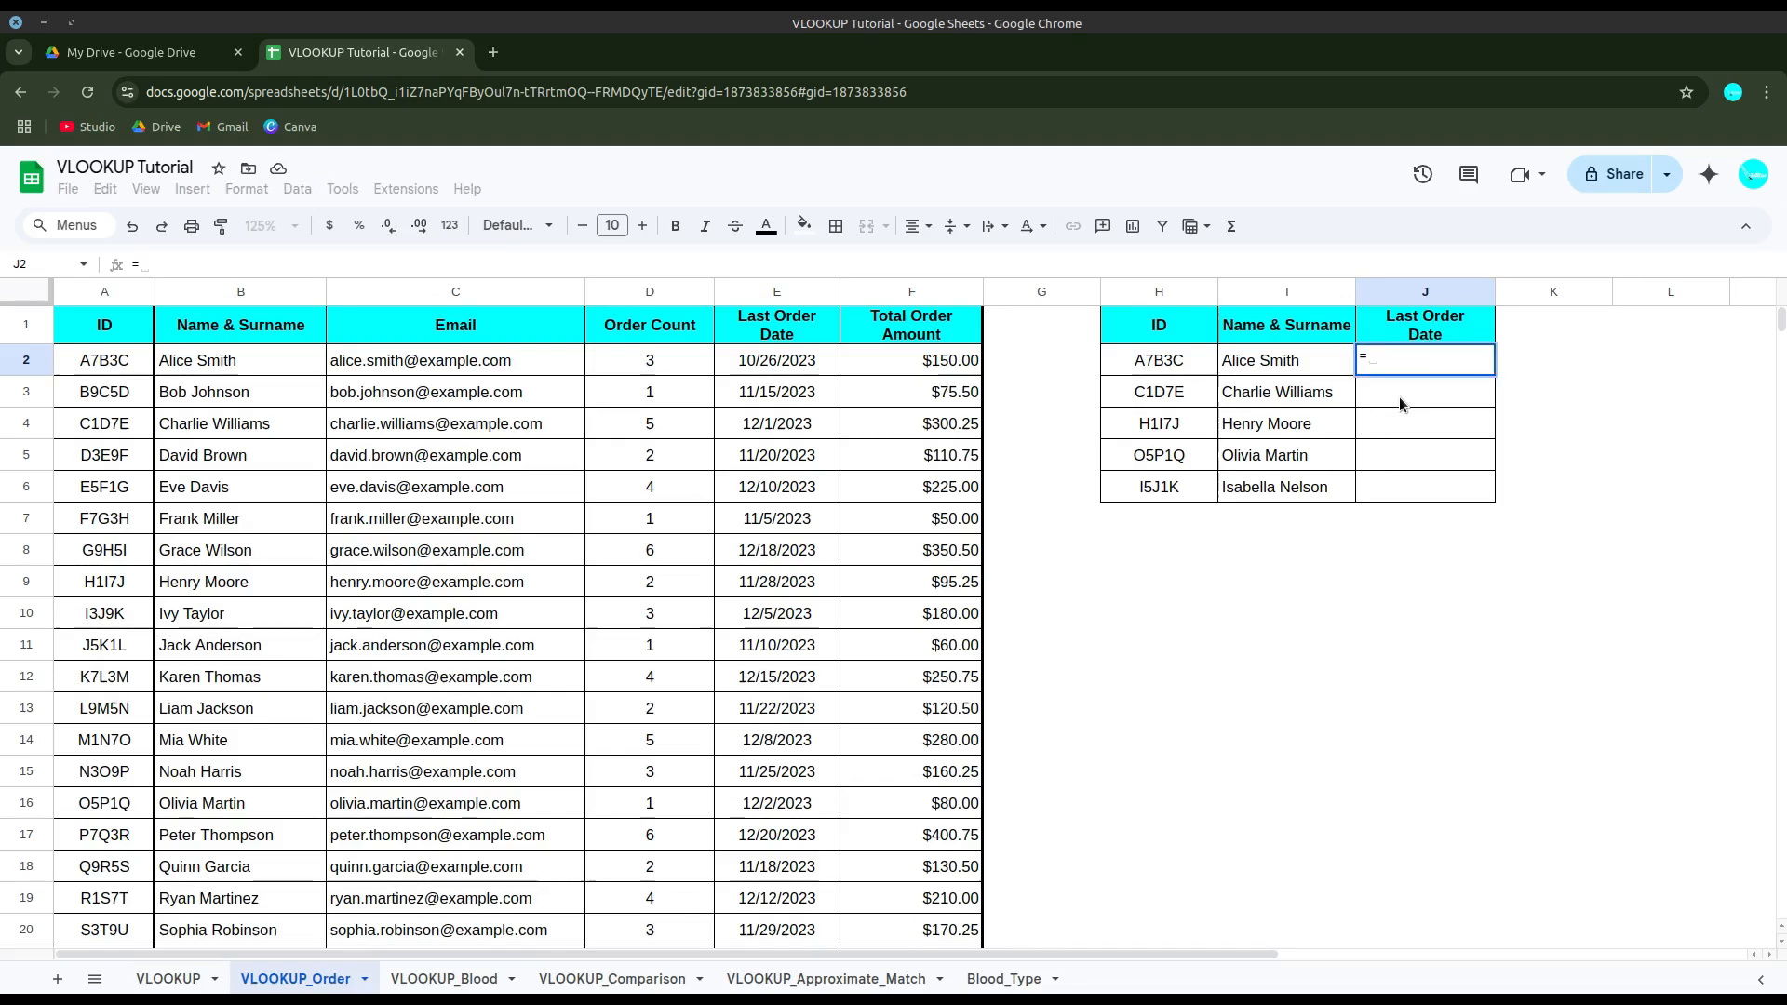
pyautogui.write('vlookup')
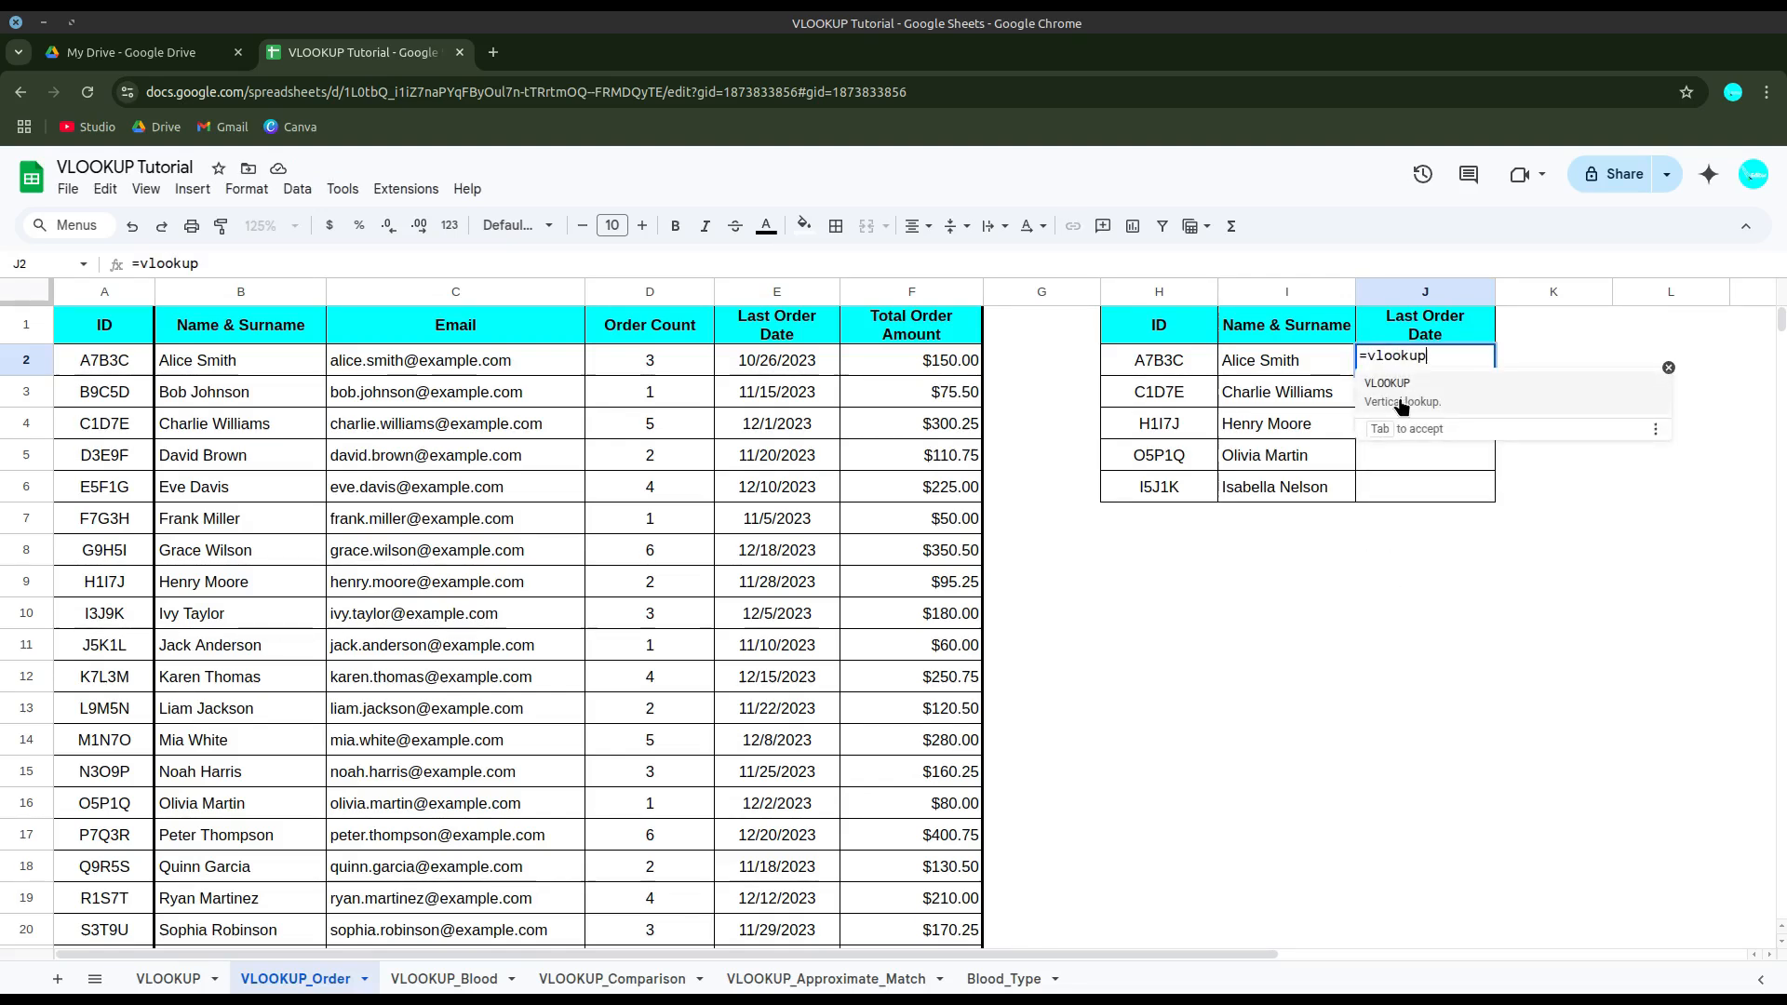
pyautogui.press('Tab')
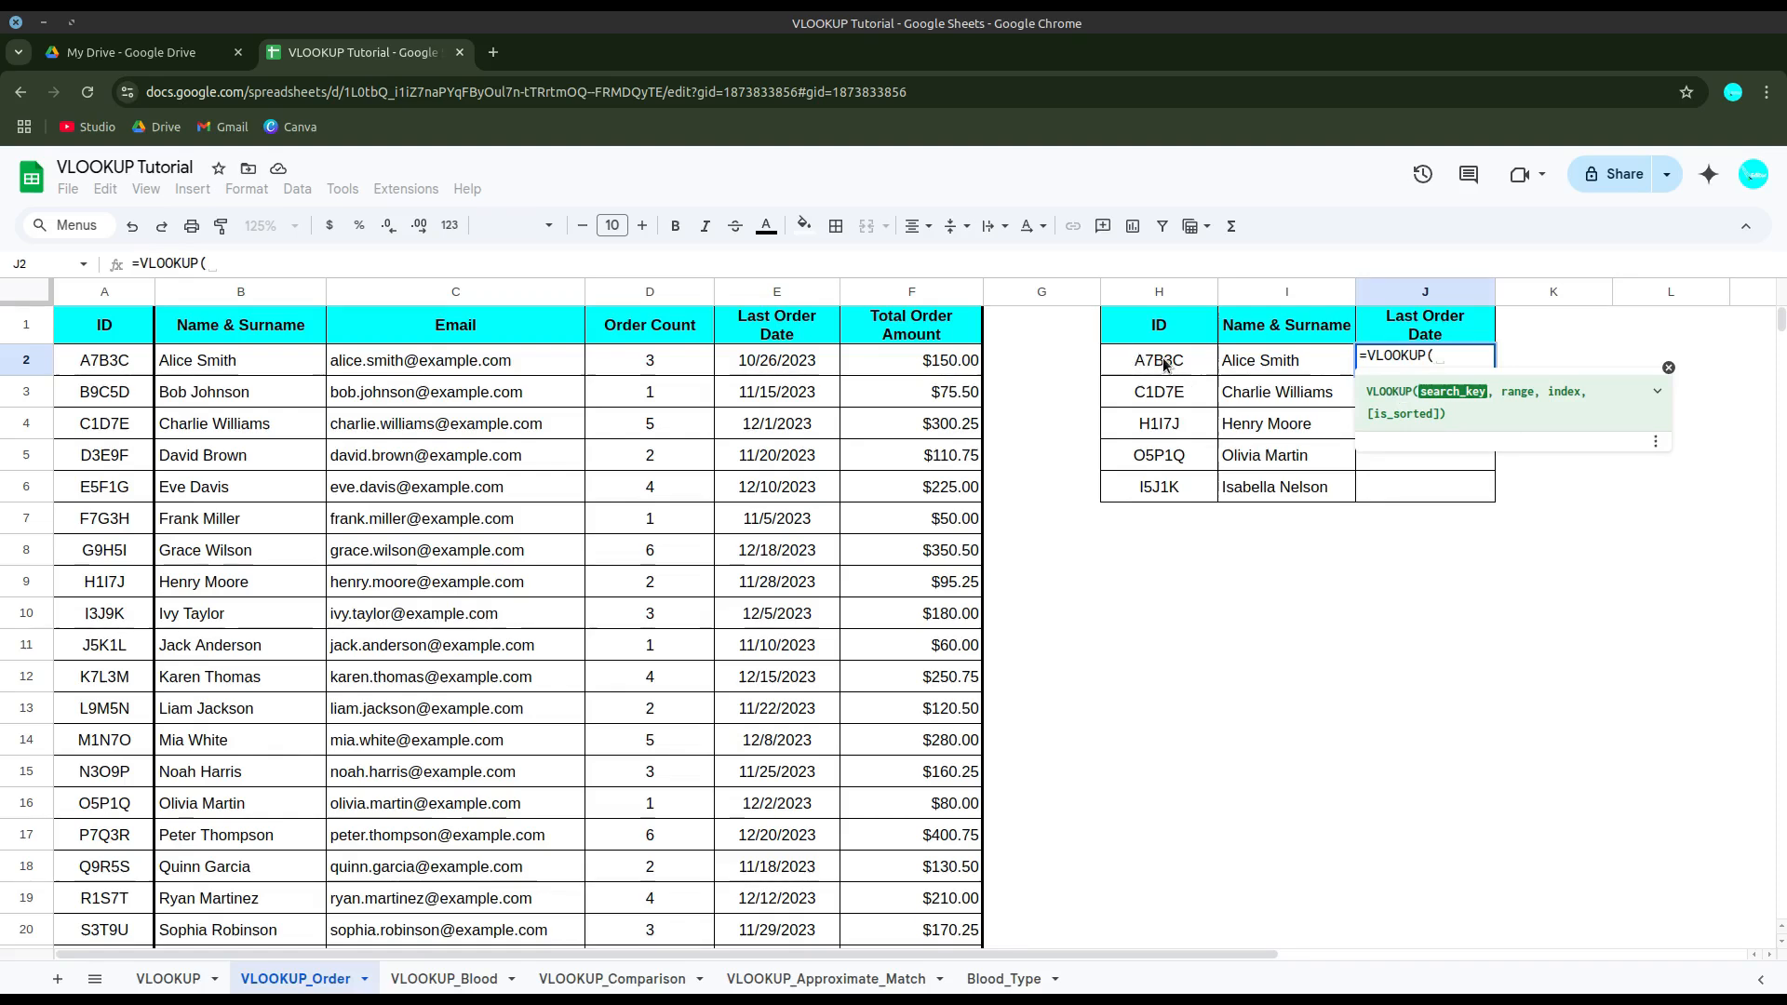
pyautogui.click(1164, 365)
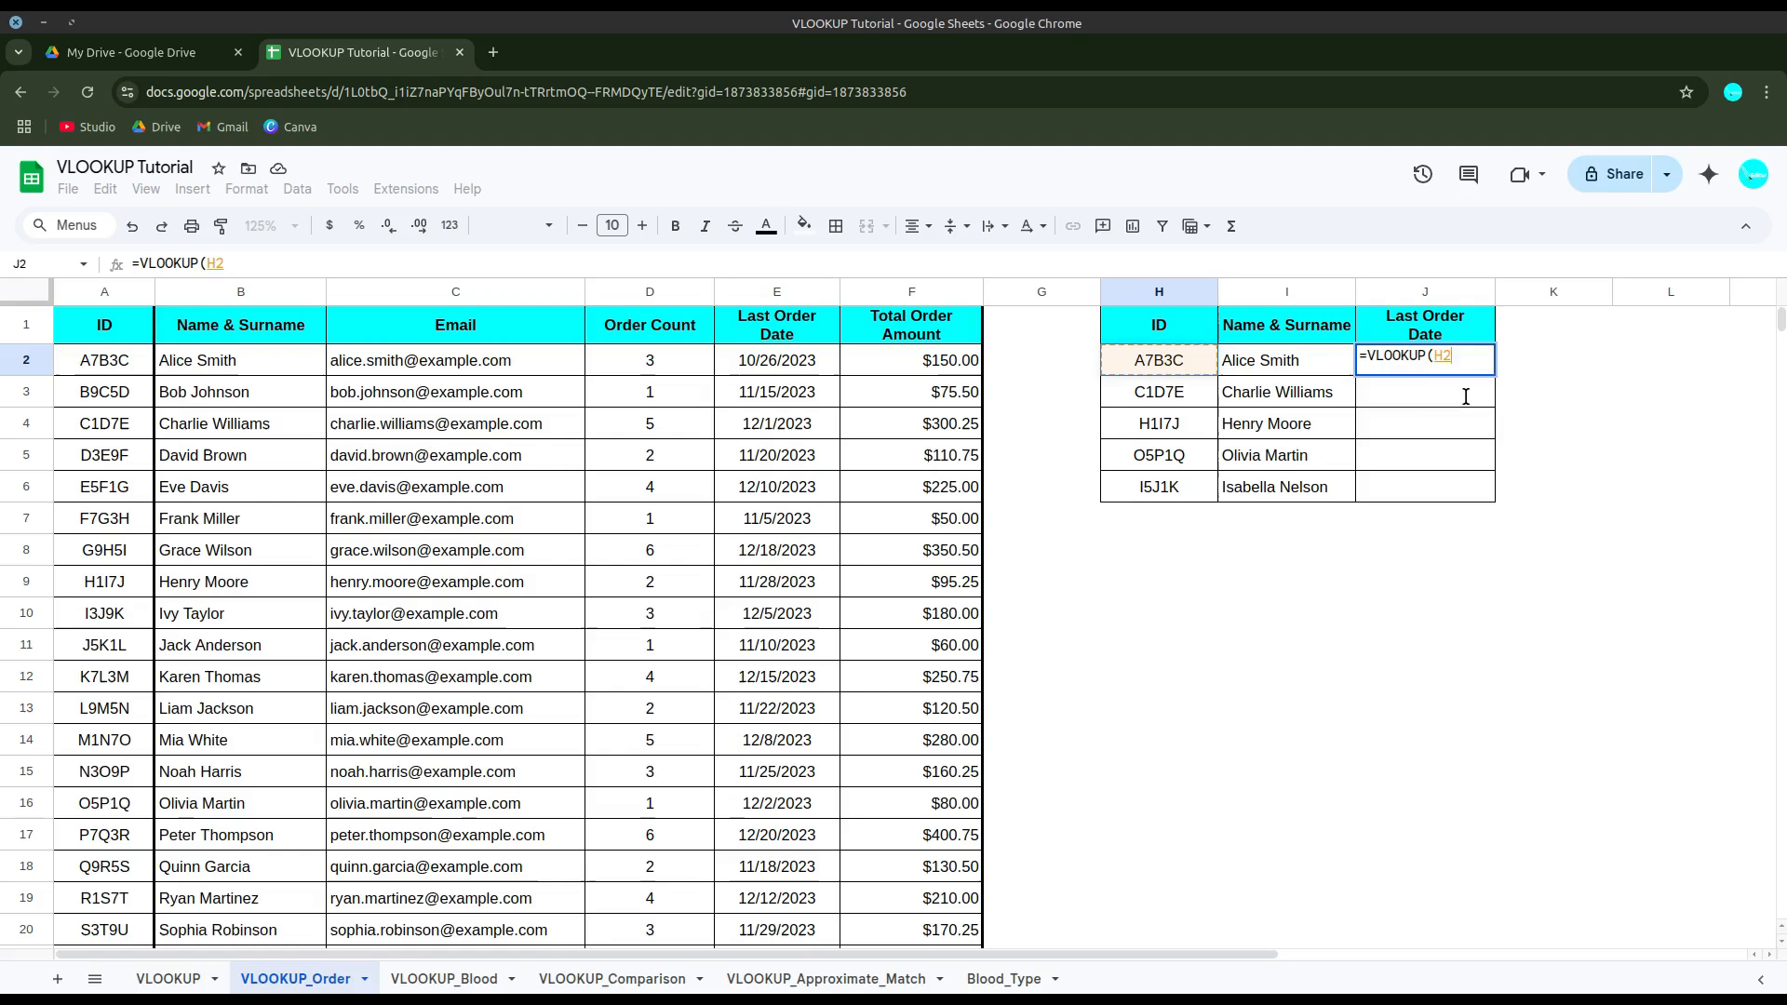
pyautogui.write(',')
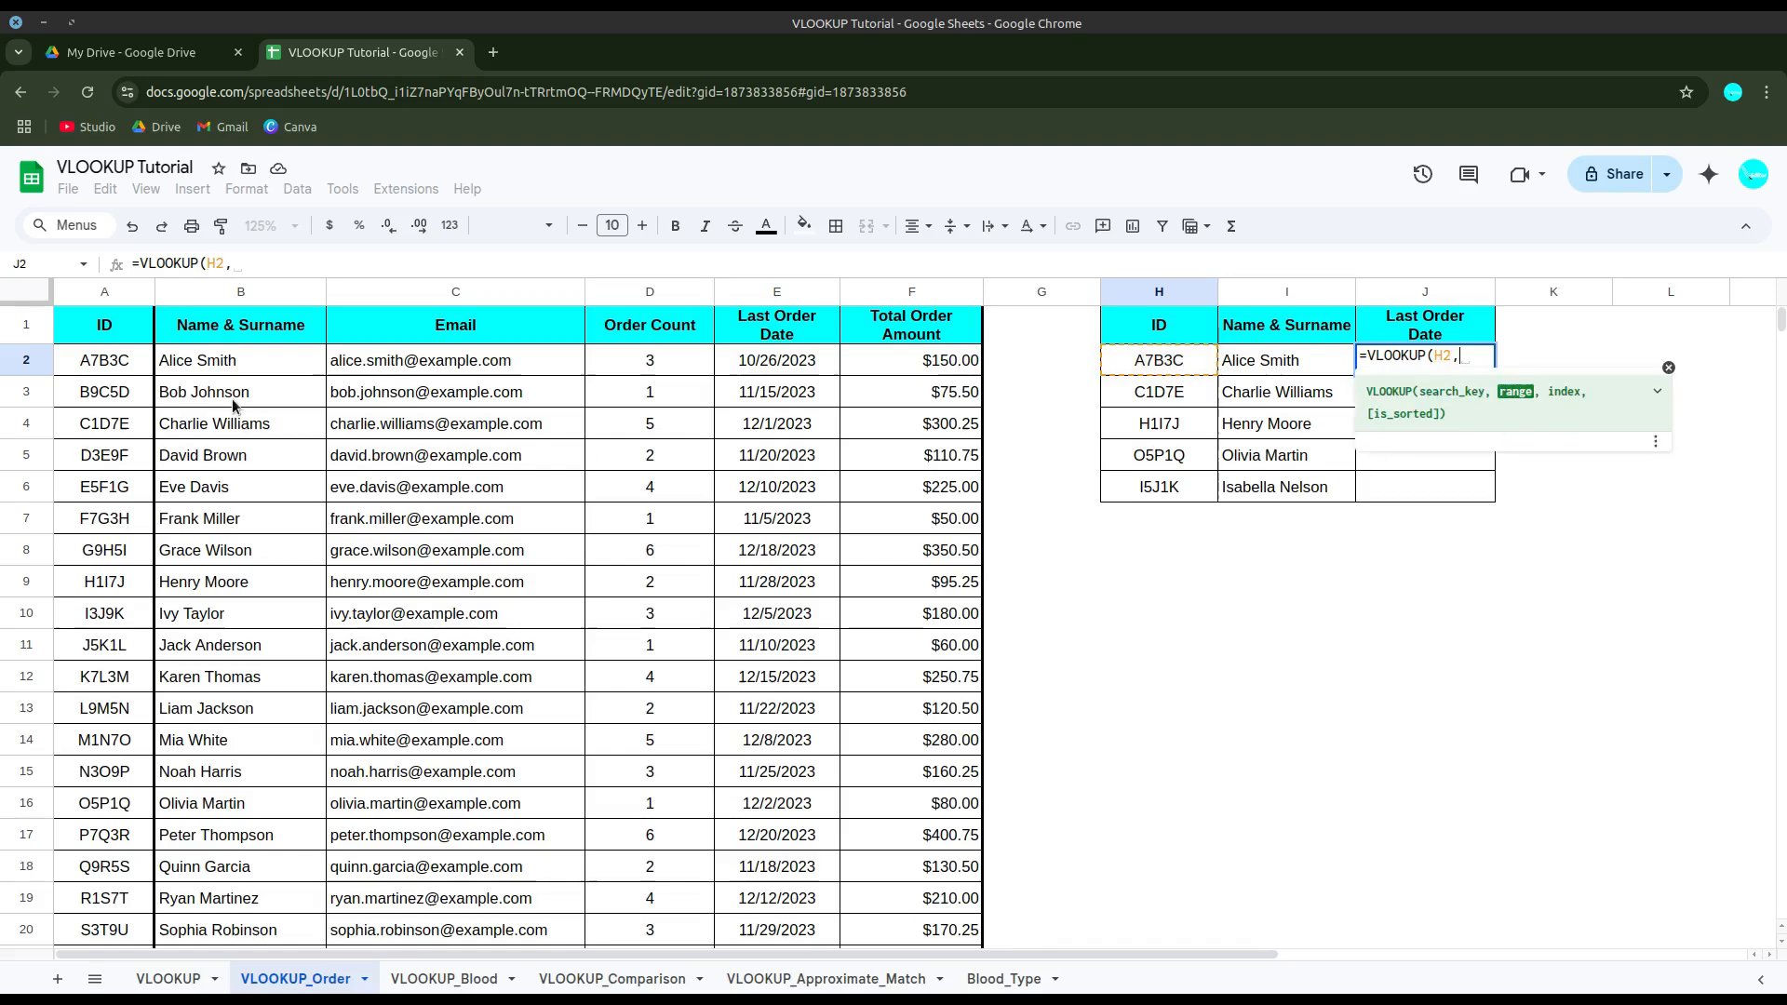
# Step: Set the J2 formula's lookup range to the ID through Last Order Date data as the absolute reference $A$2:$E$51
pyautogui.click(85, 369)
pyautogui.moveTo(128, 361); pyautogui.dragTo(814, 371)
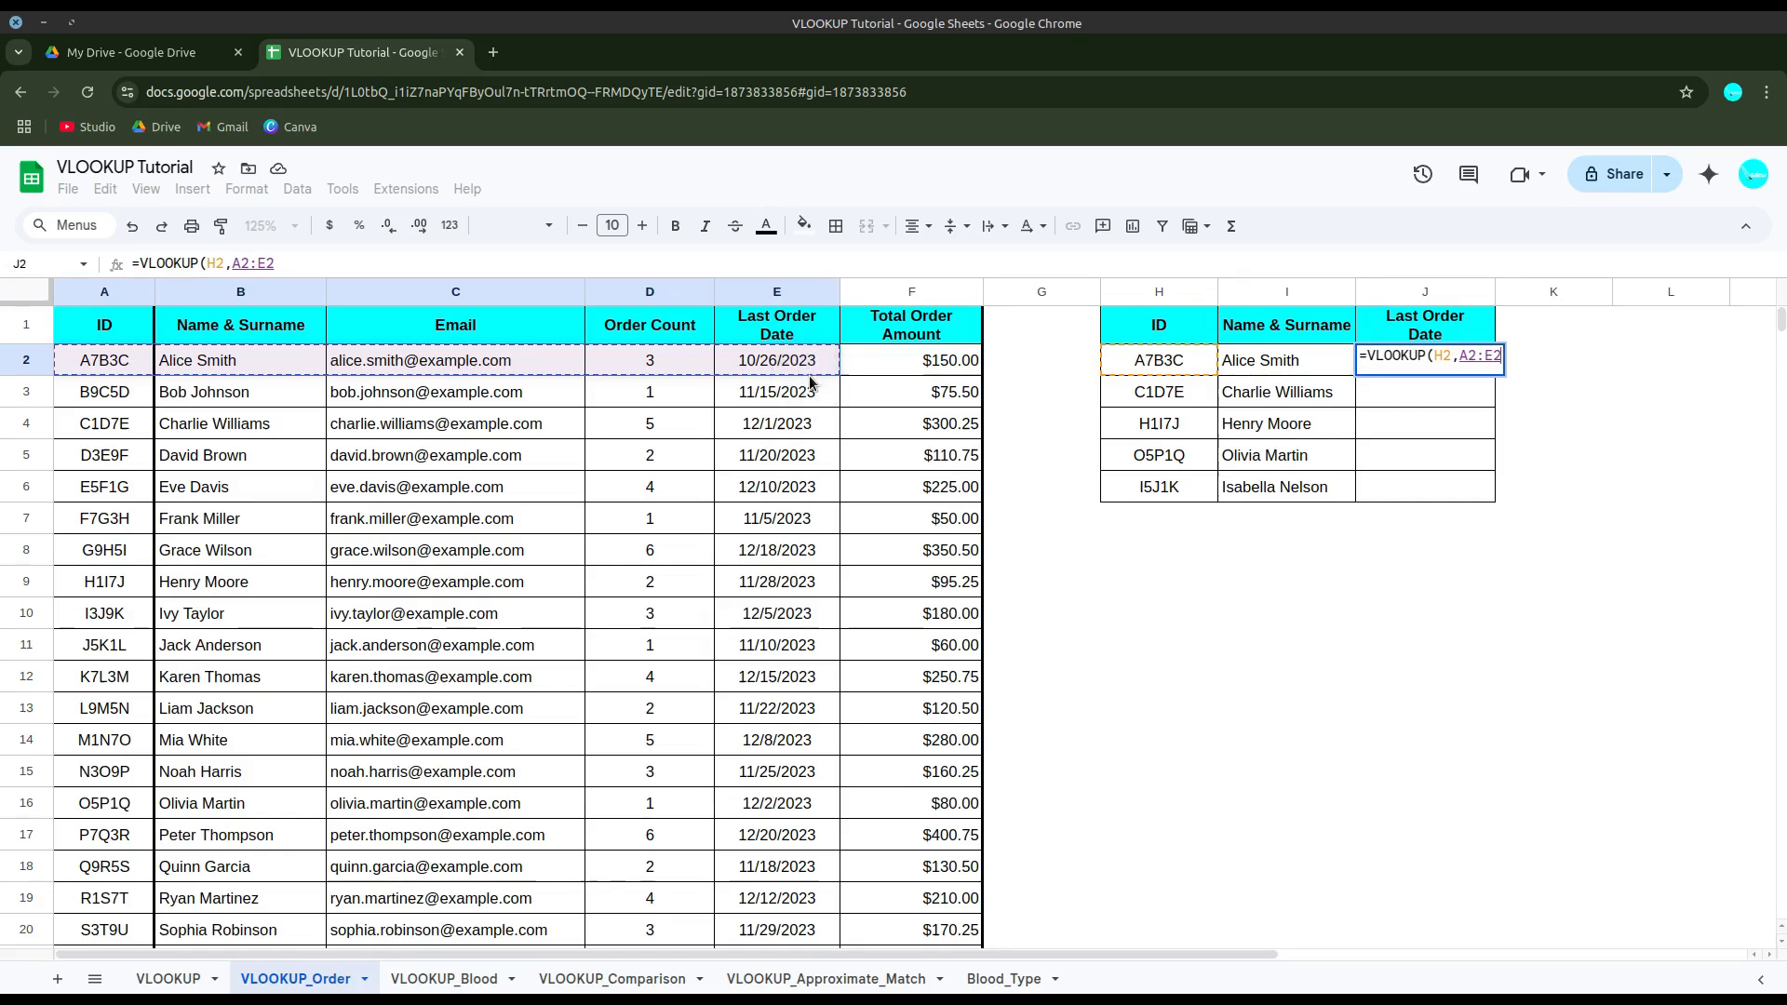
pyautogui.hotkey('ctrl', 'shift', 'Down')
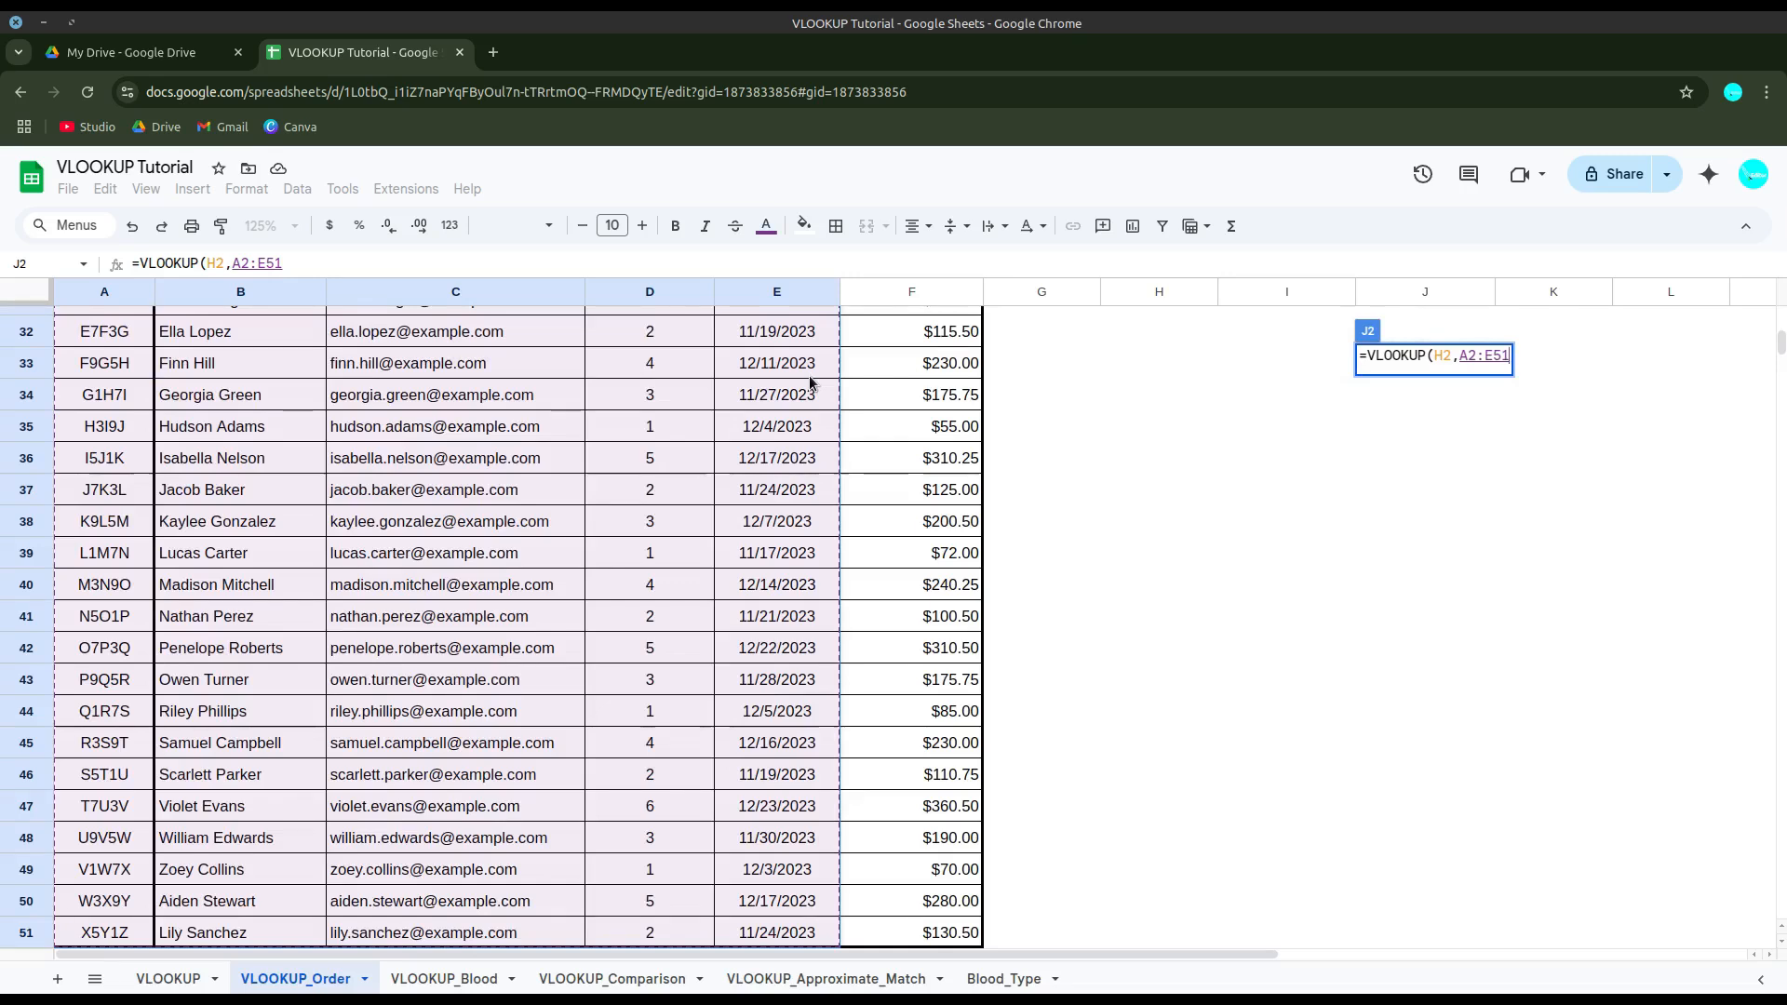
pyautogui.press('F4')
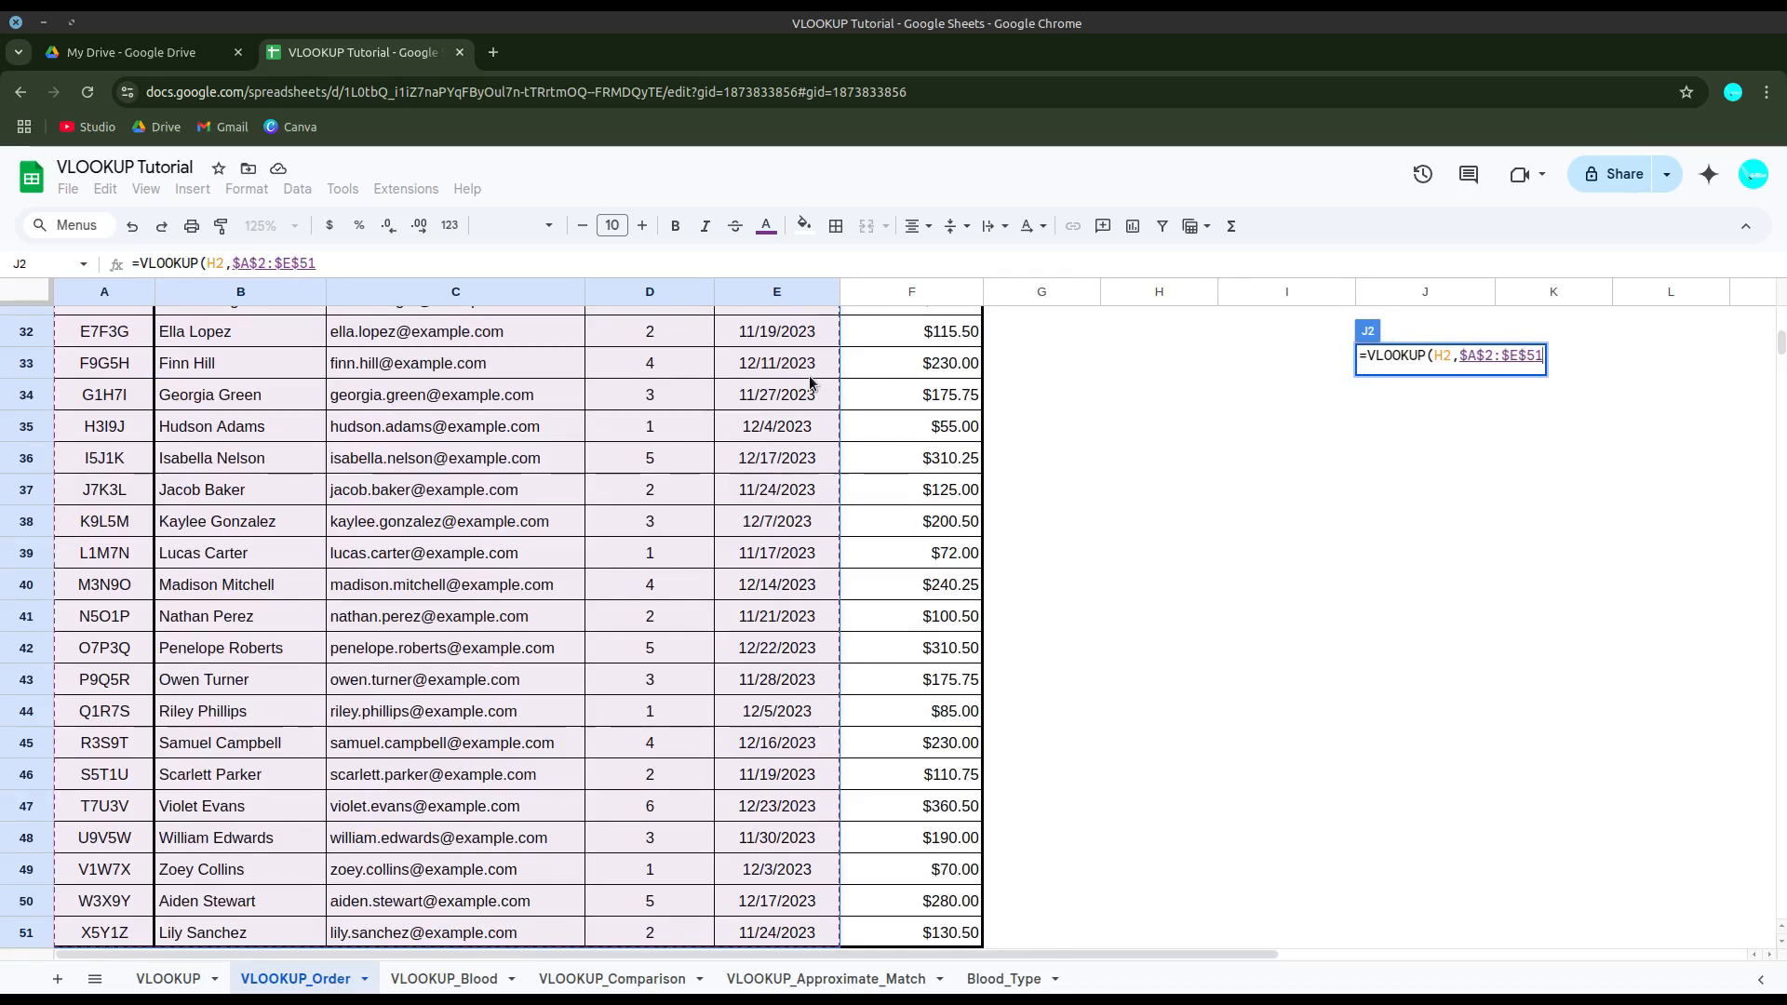
pyautogui.write(',')
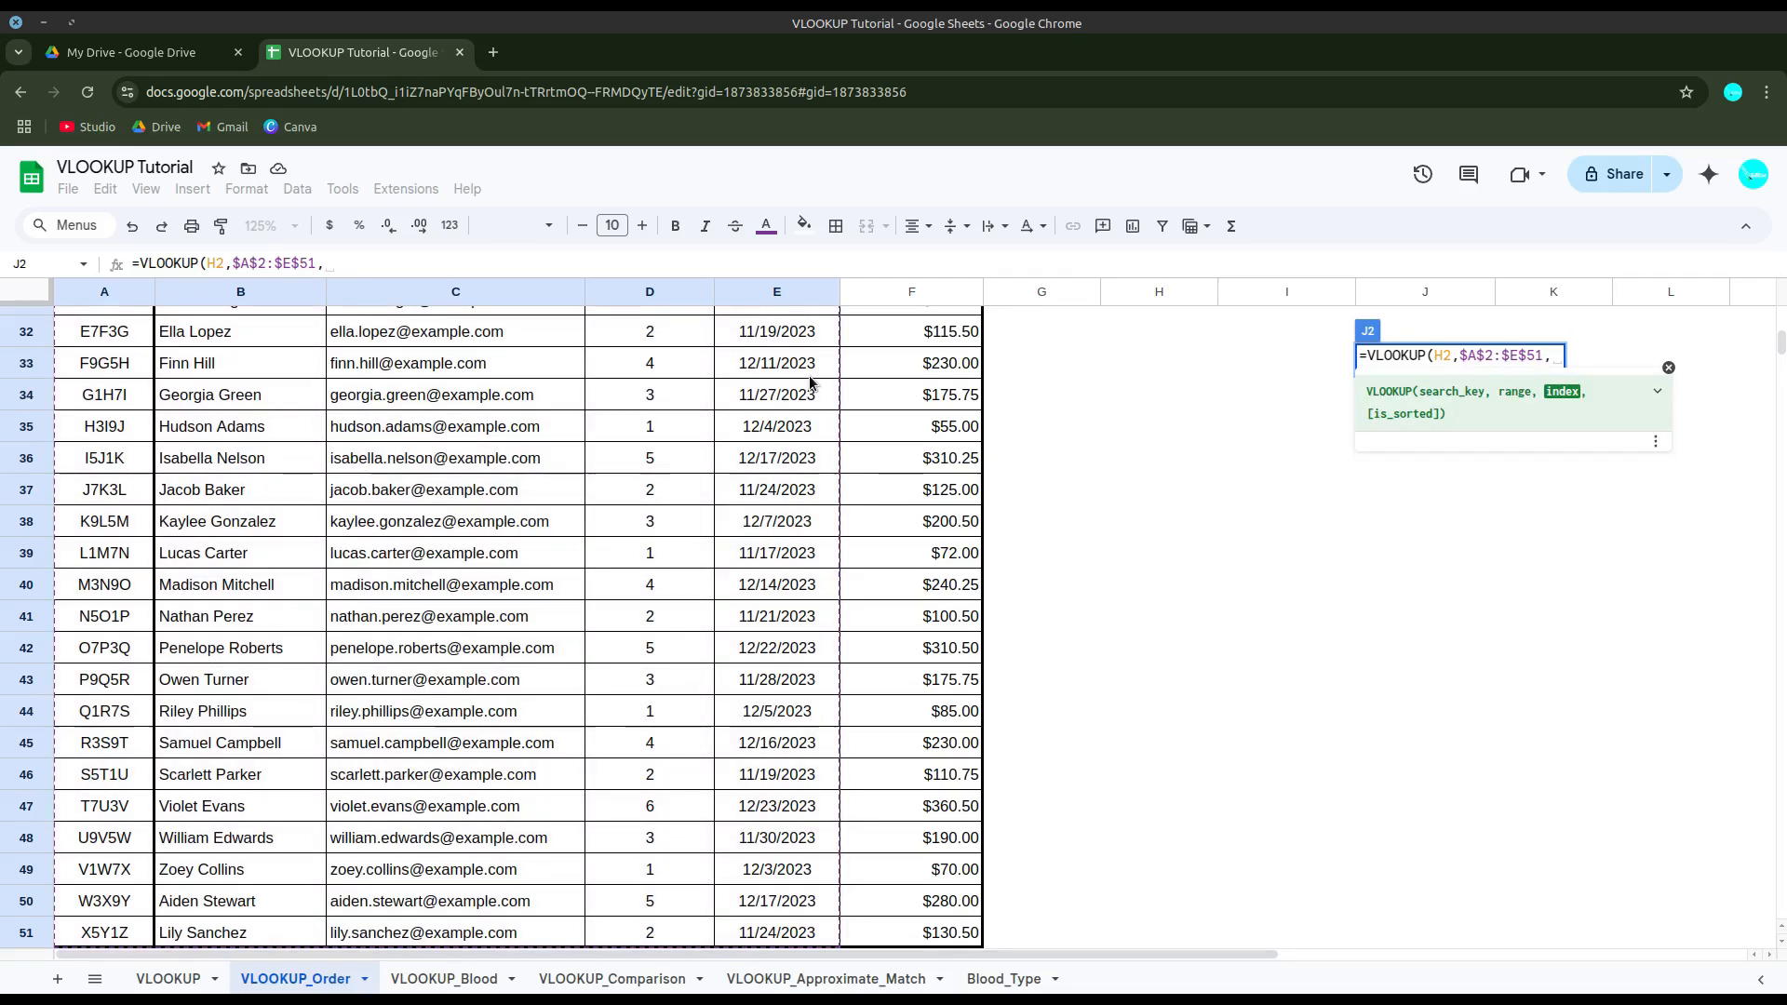
# Step: Complete the J2 formula with column index 5 and exact match 0, and fill it down through J6
pyautogui.scroll(10, 808, 376)
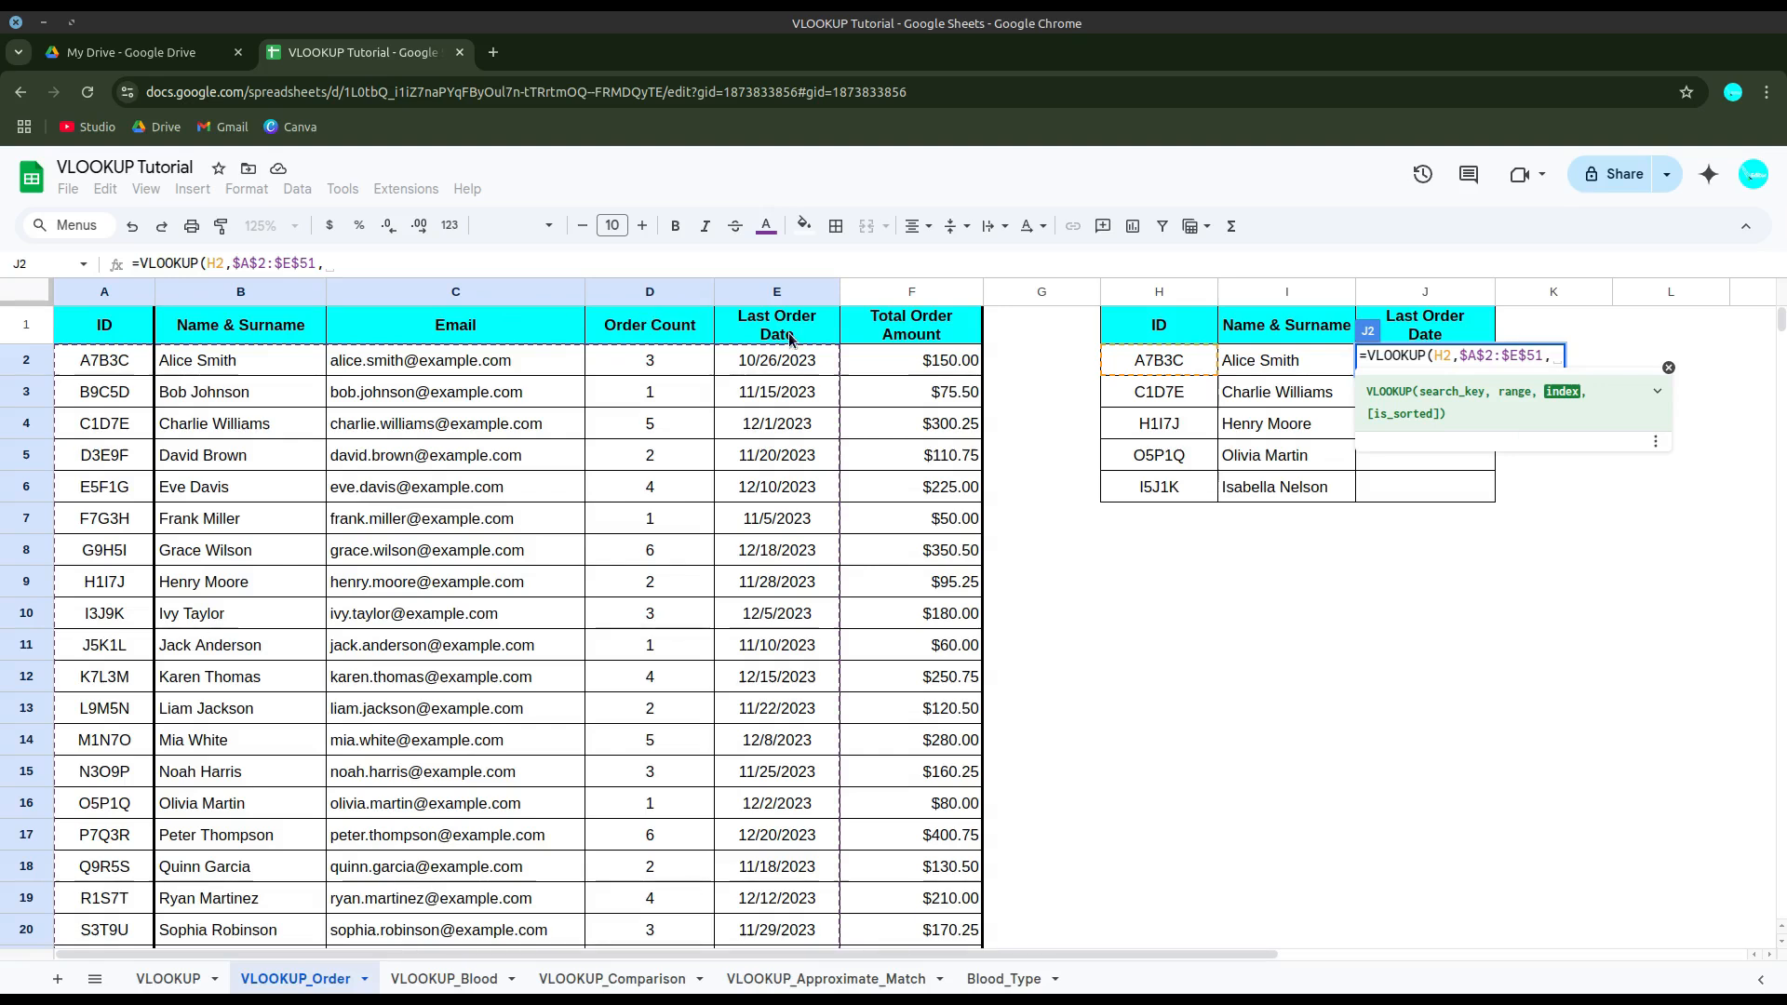
pyautogui.write('5,')
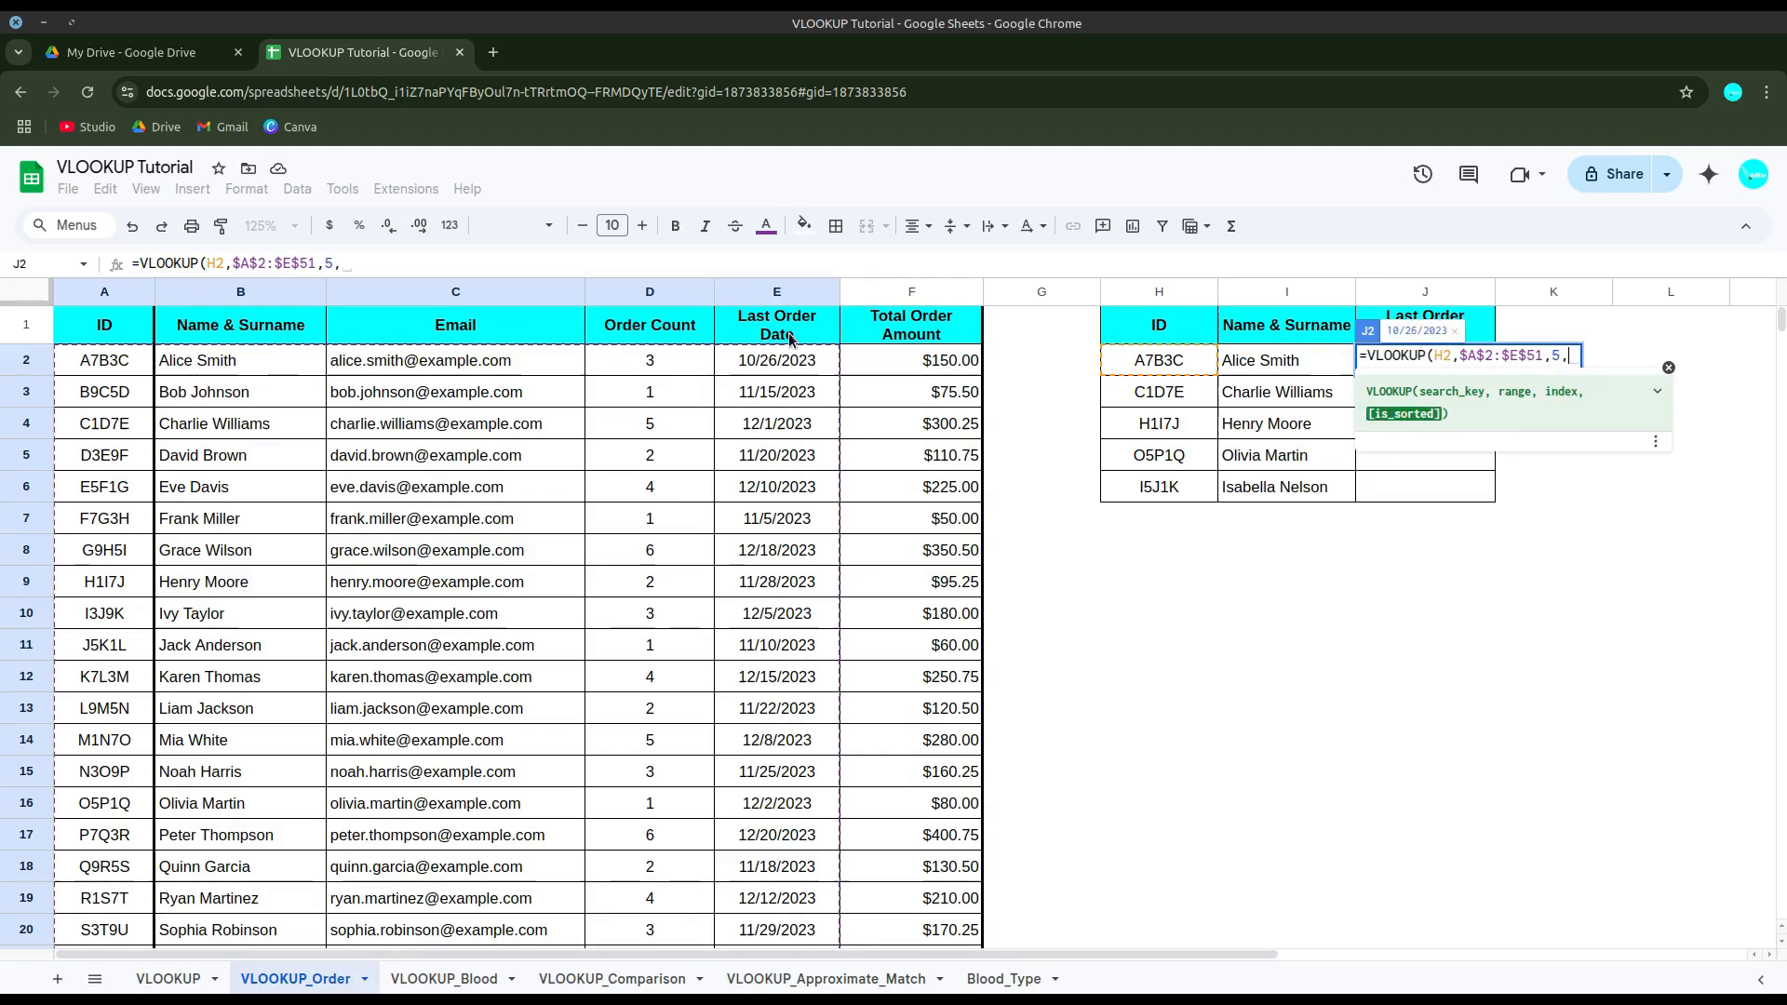
pyautogui.write('0')
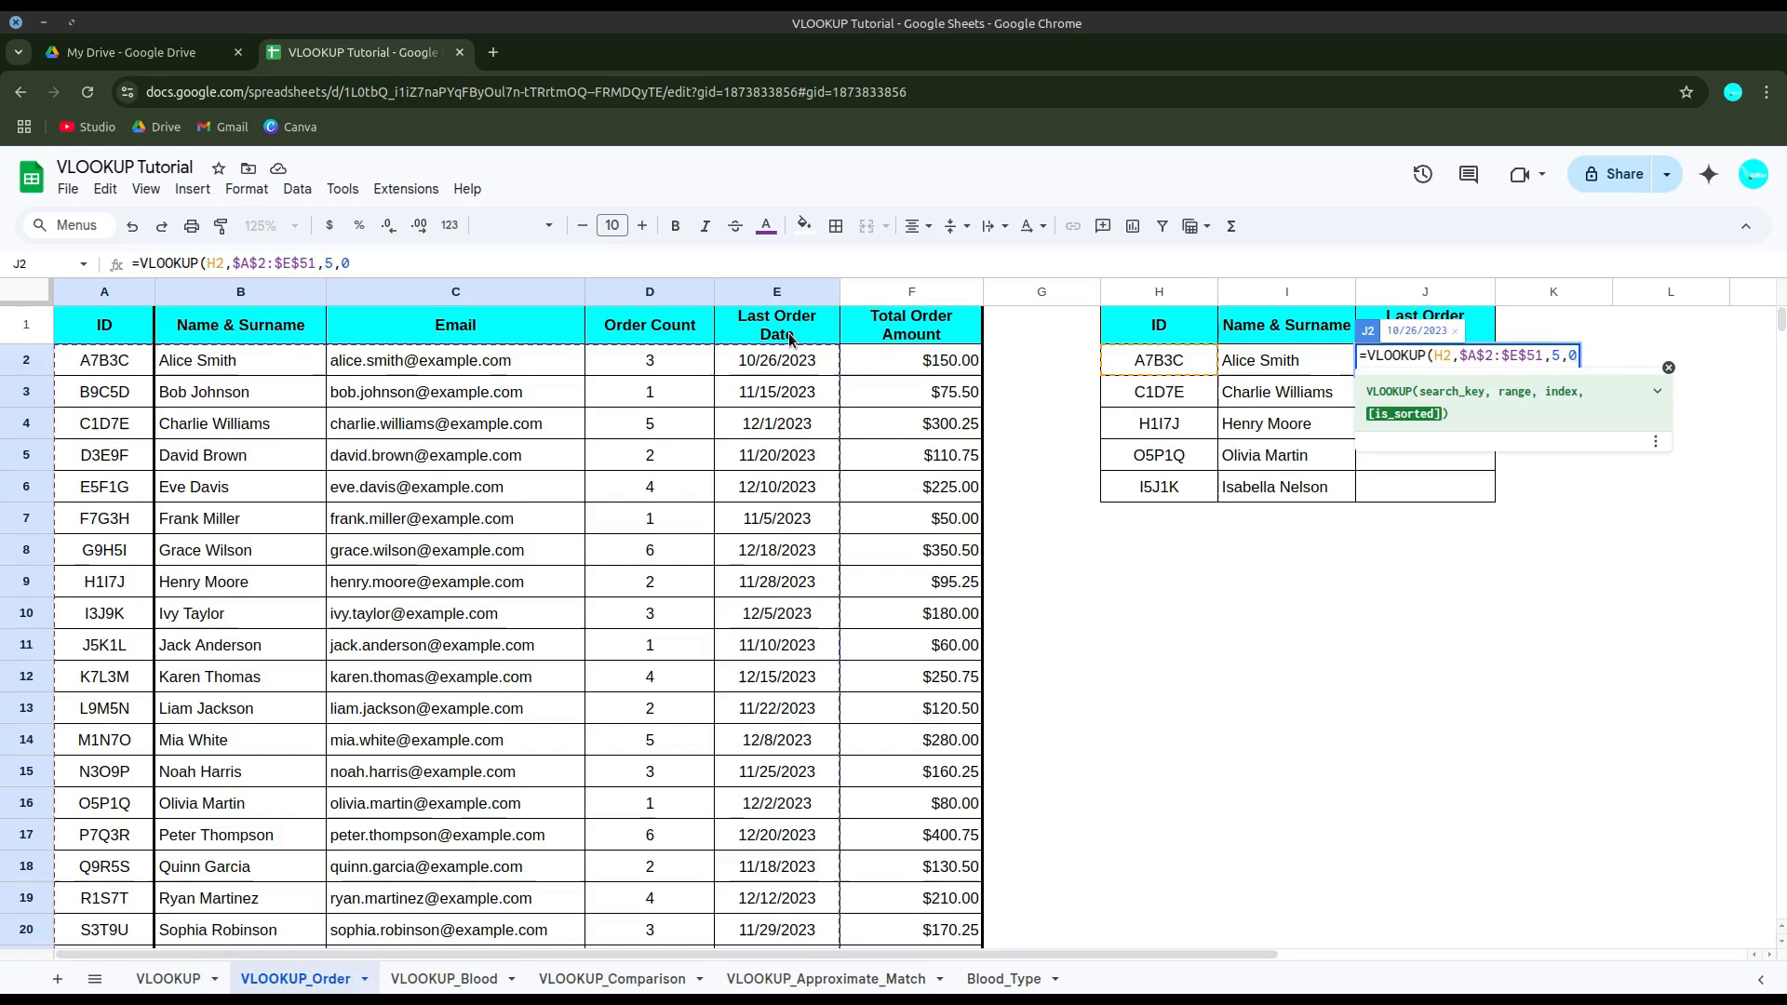
pyautogui.write(')')
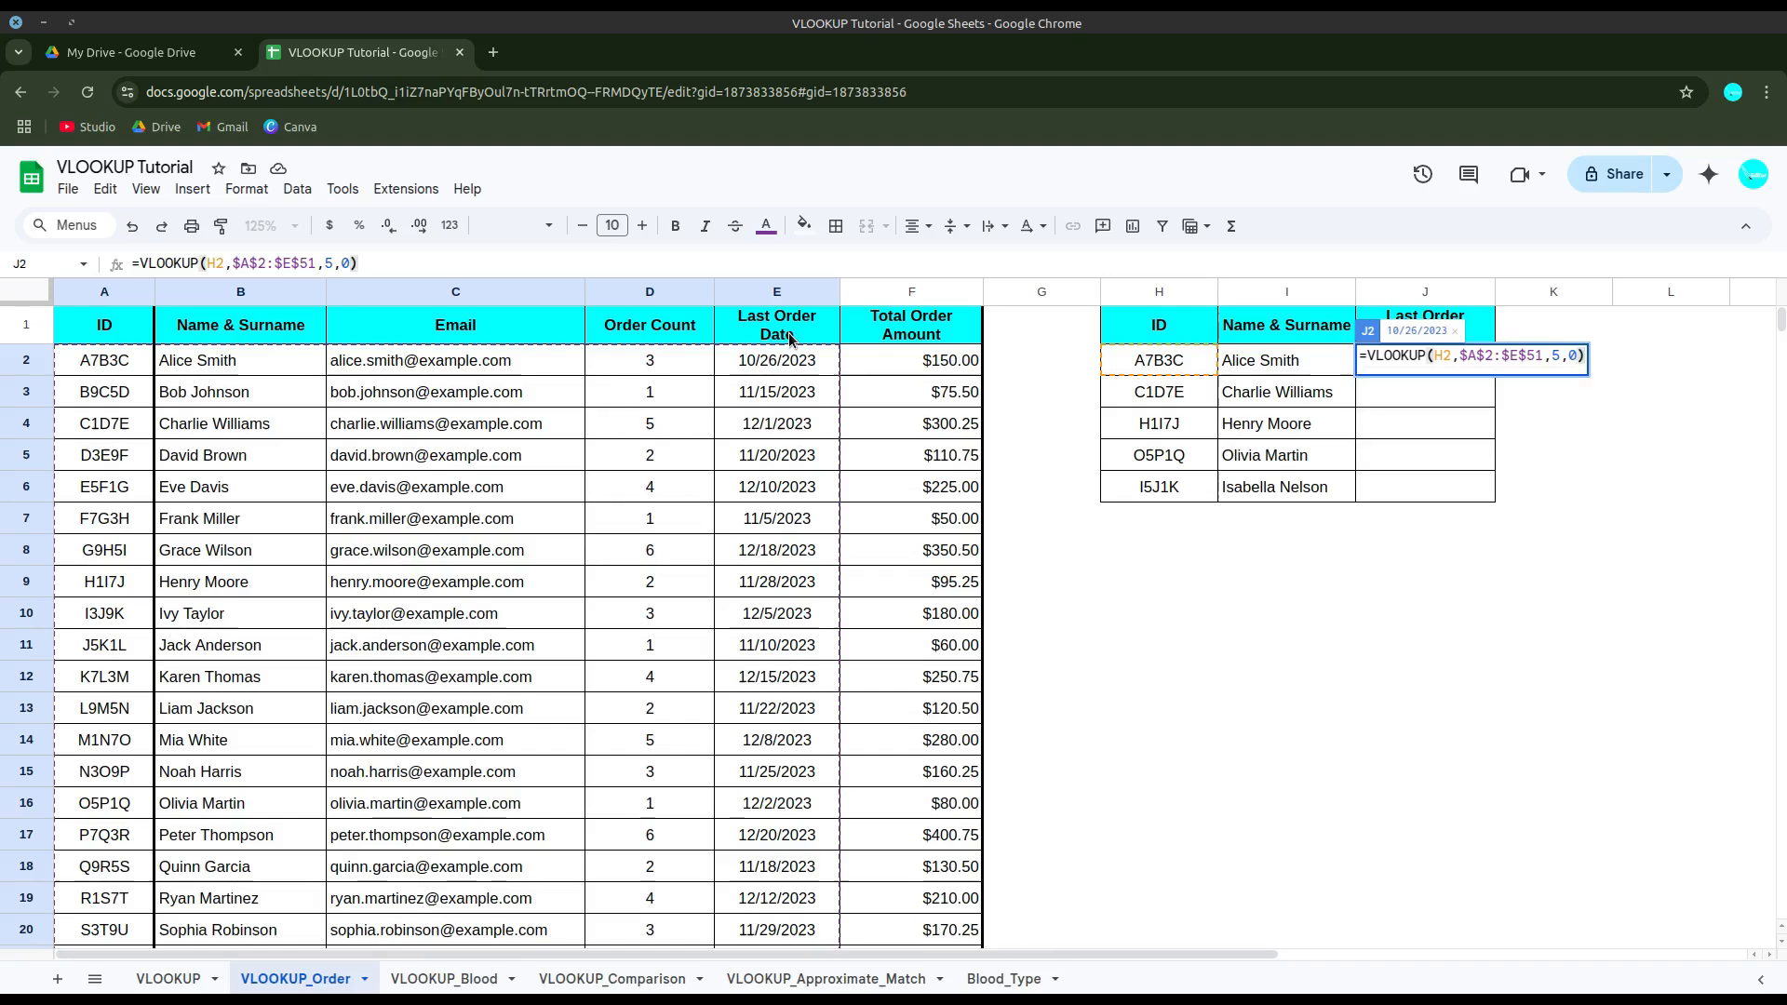
pyautogui.press('Return')
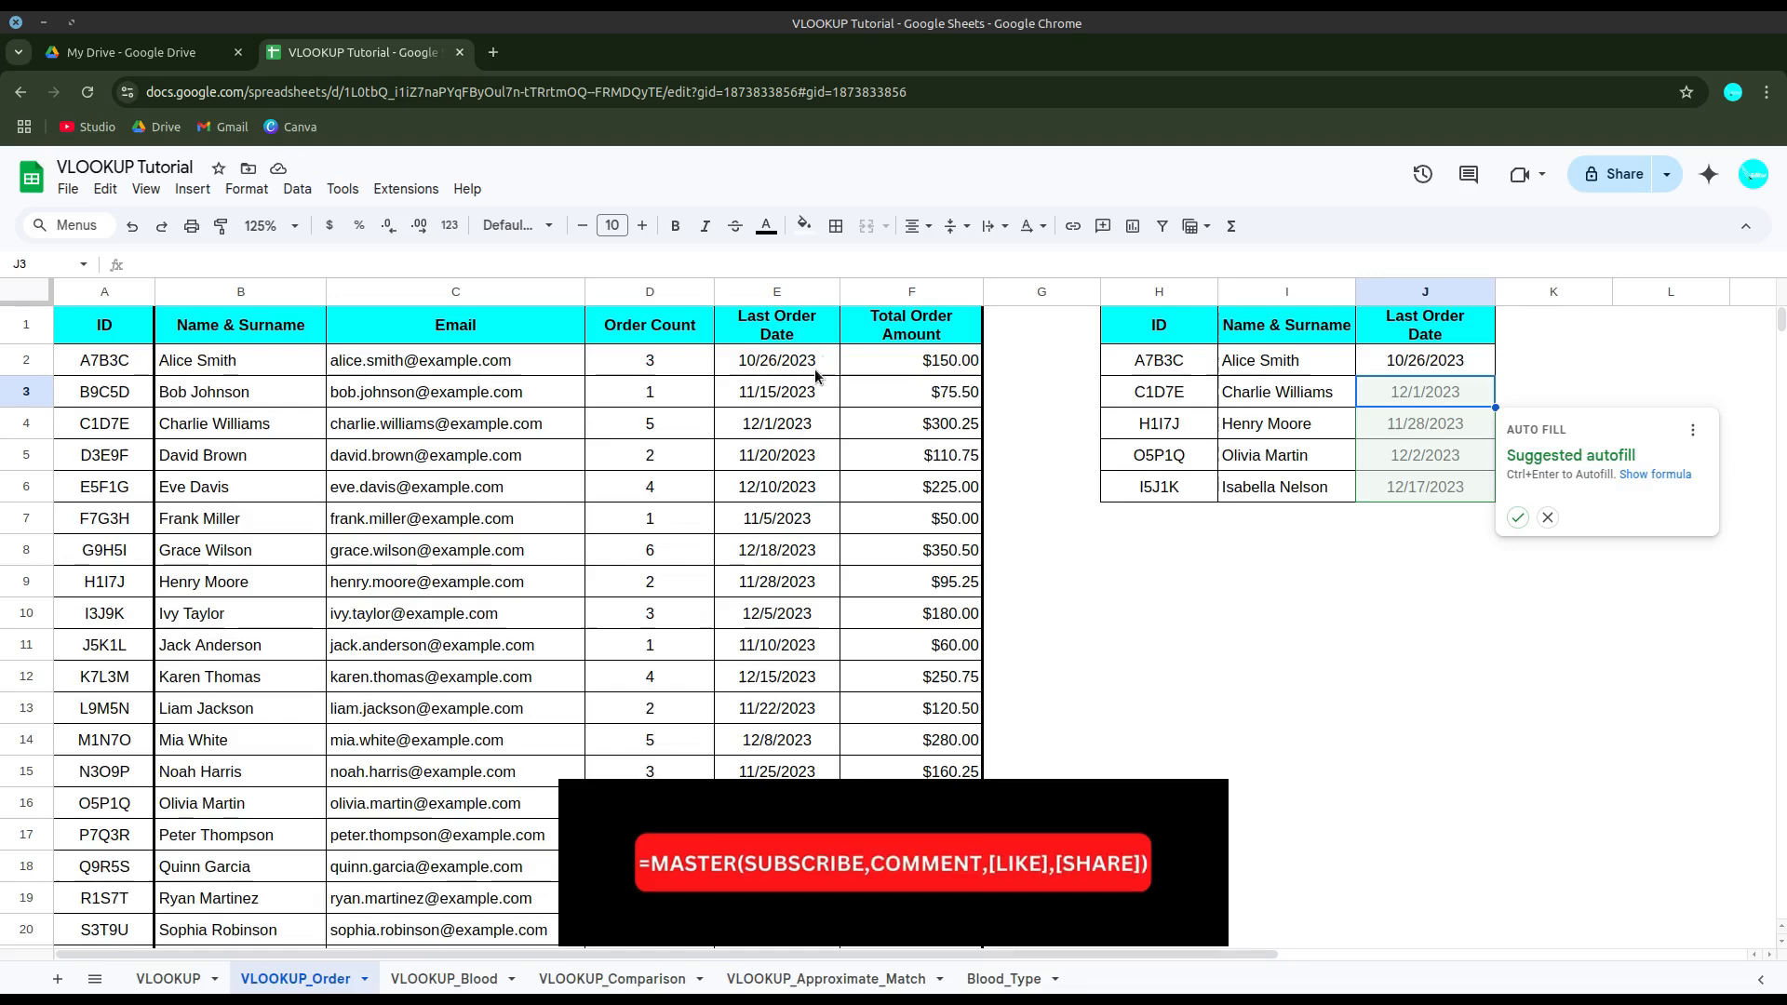
pyautogui.click(1518, 519)
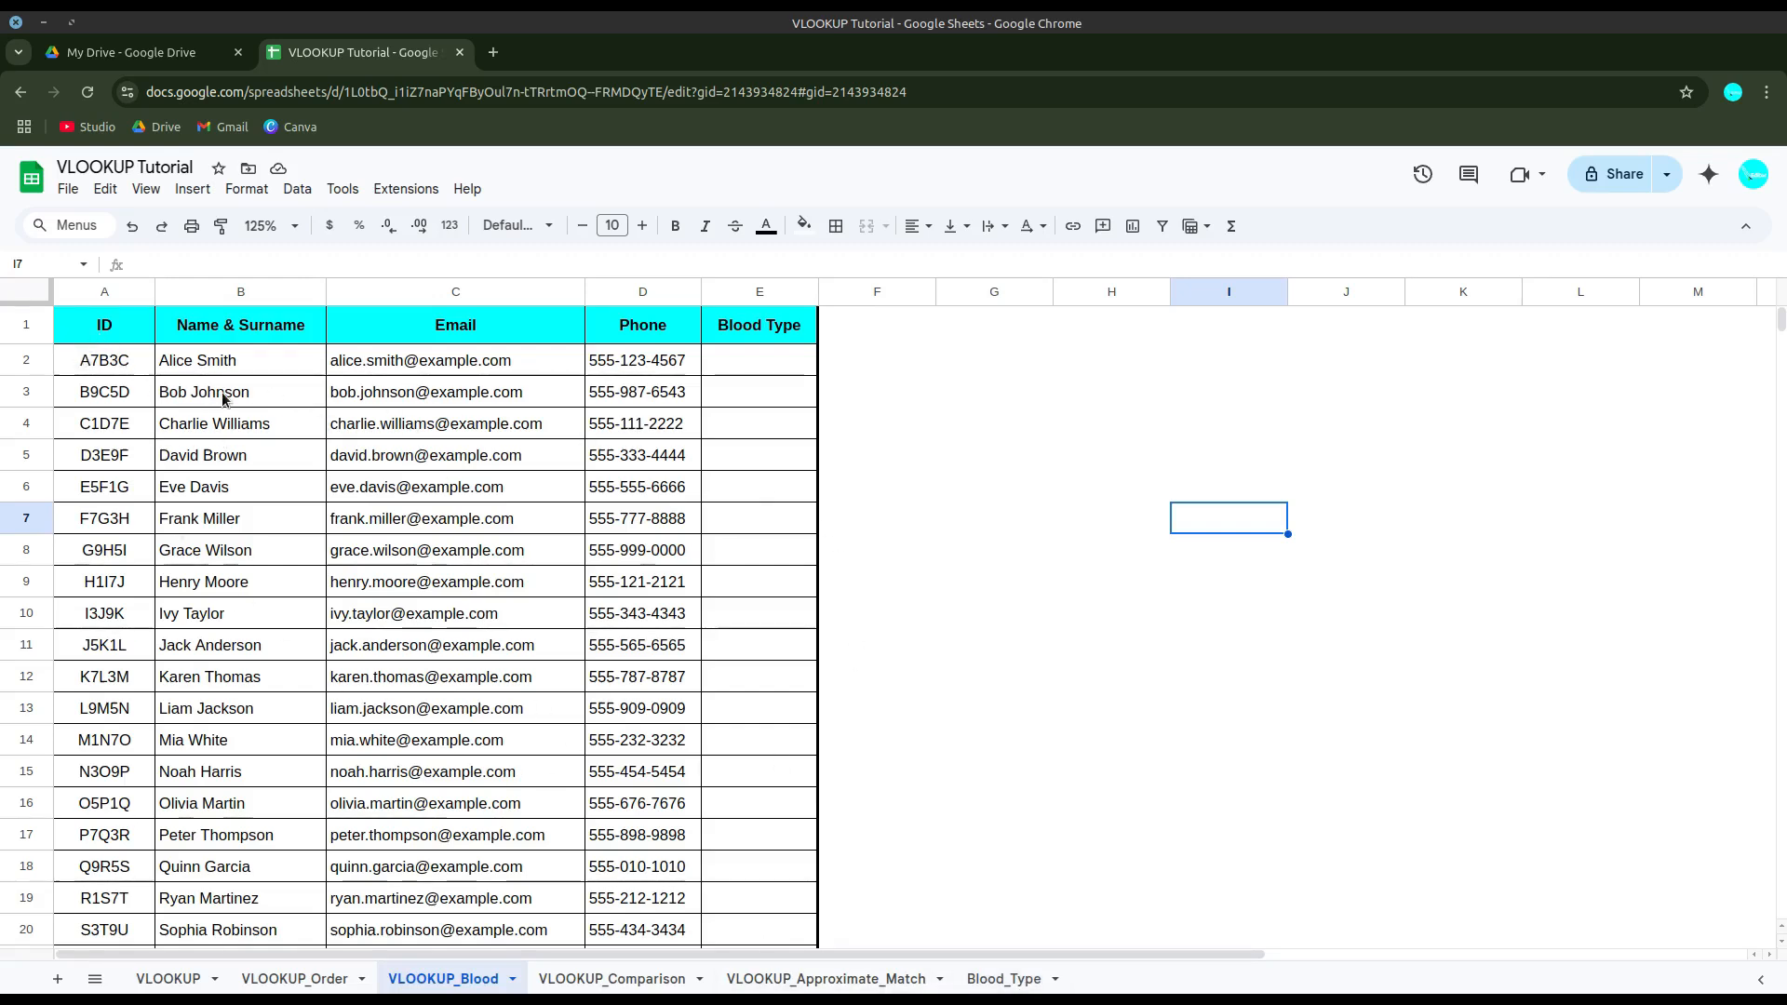
# Step: Check the source data on the Blood_Type sheet and start a VLOOKUP formula in E2 of VLOOKUP_Blood with A2 as the search key
pyautogui.click(735, 370)
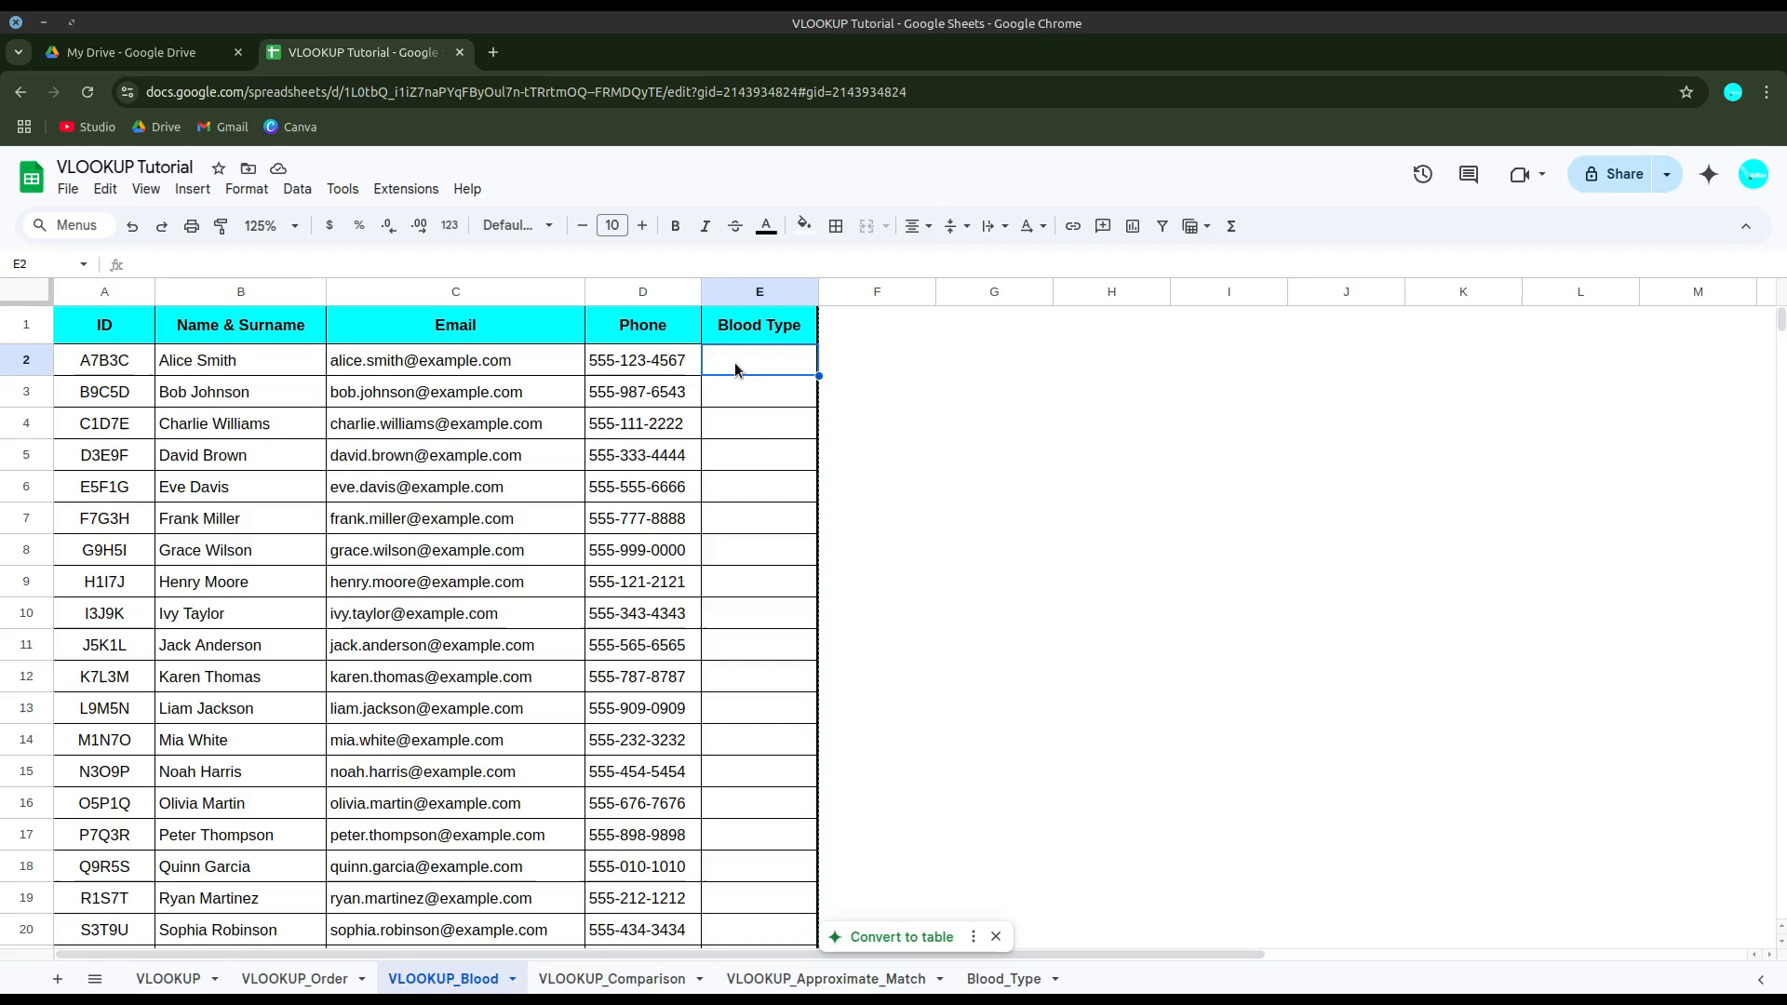
pyautogui.click(1022, 977)
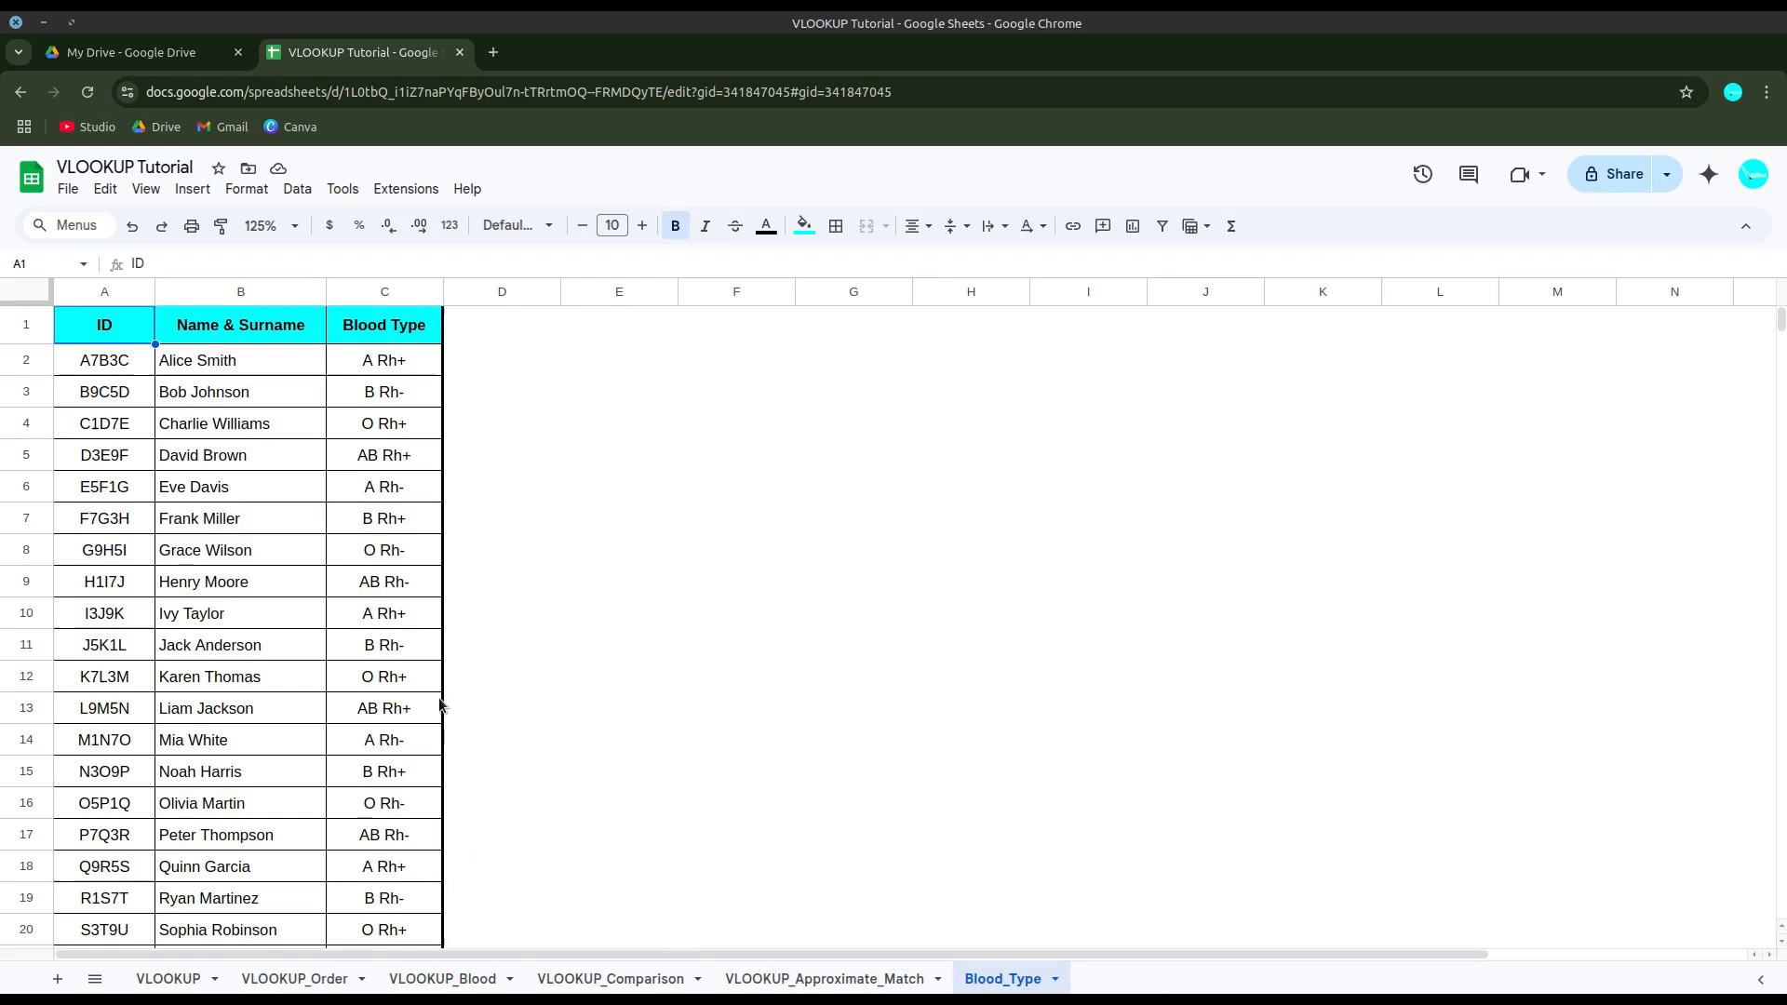
pyautogui.click(470, 978)
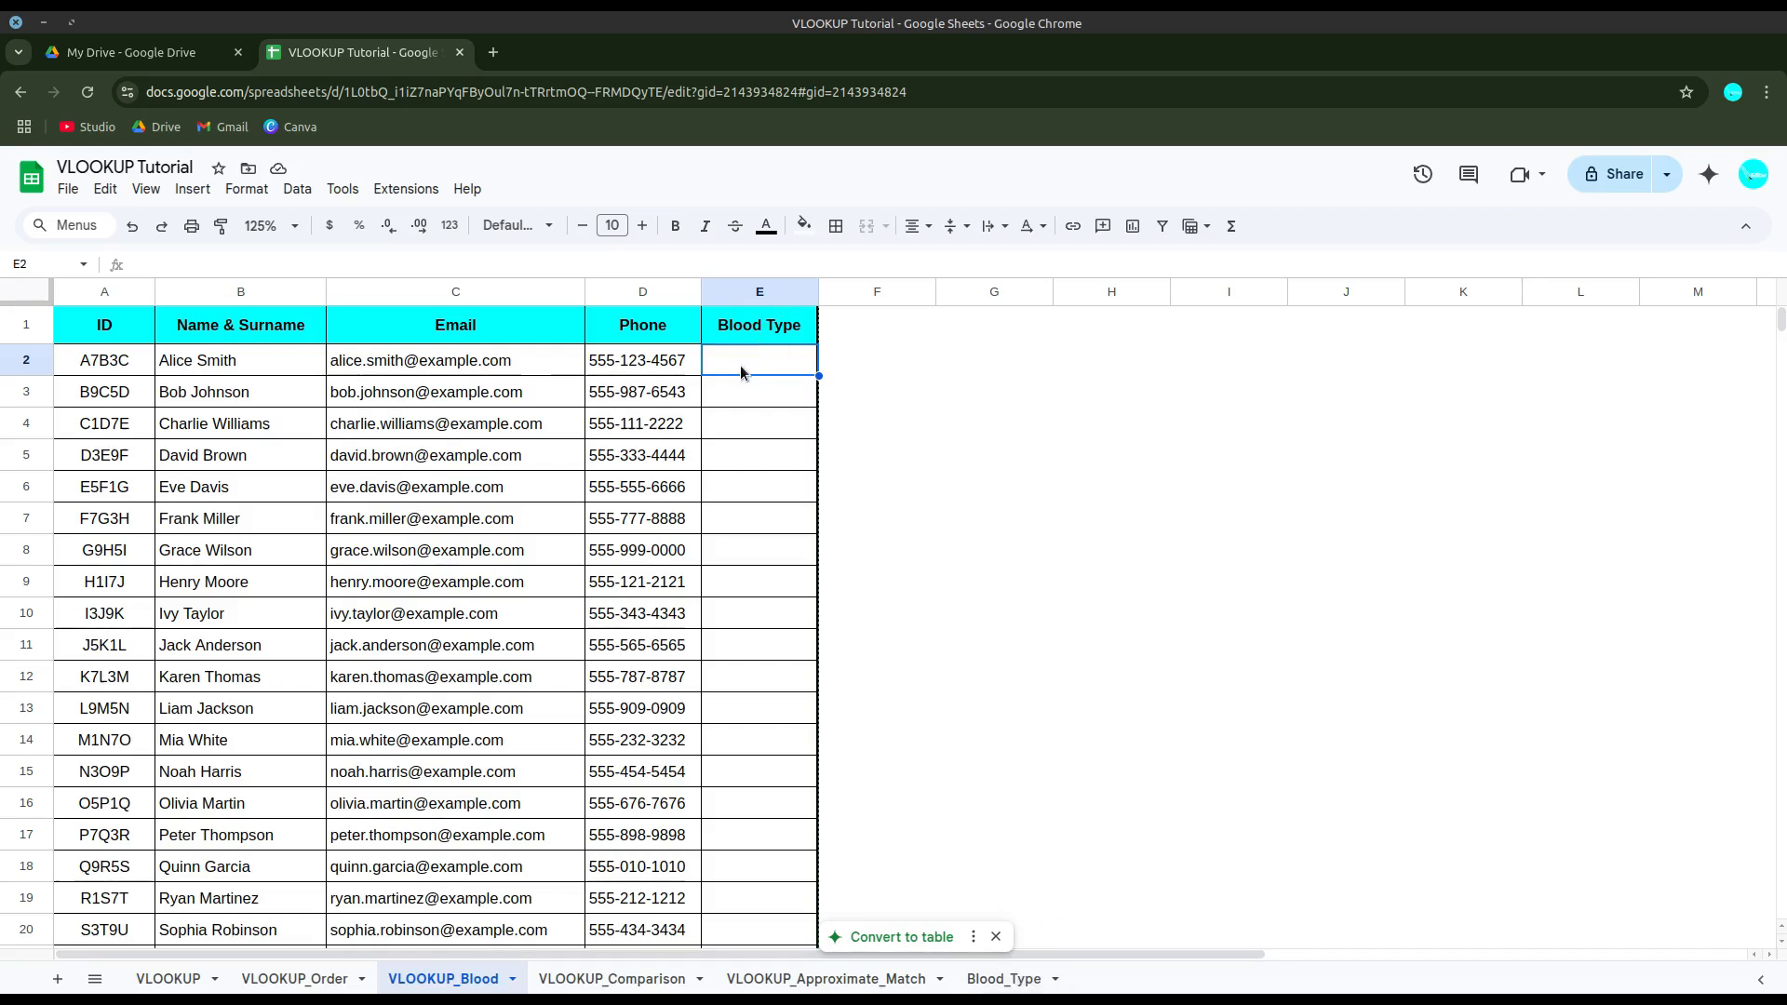
pyautogui.write('=vlooku')
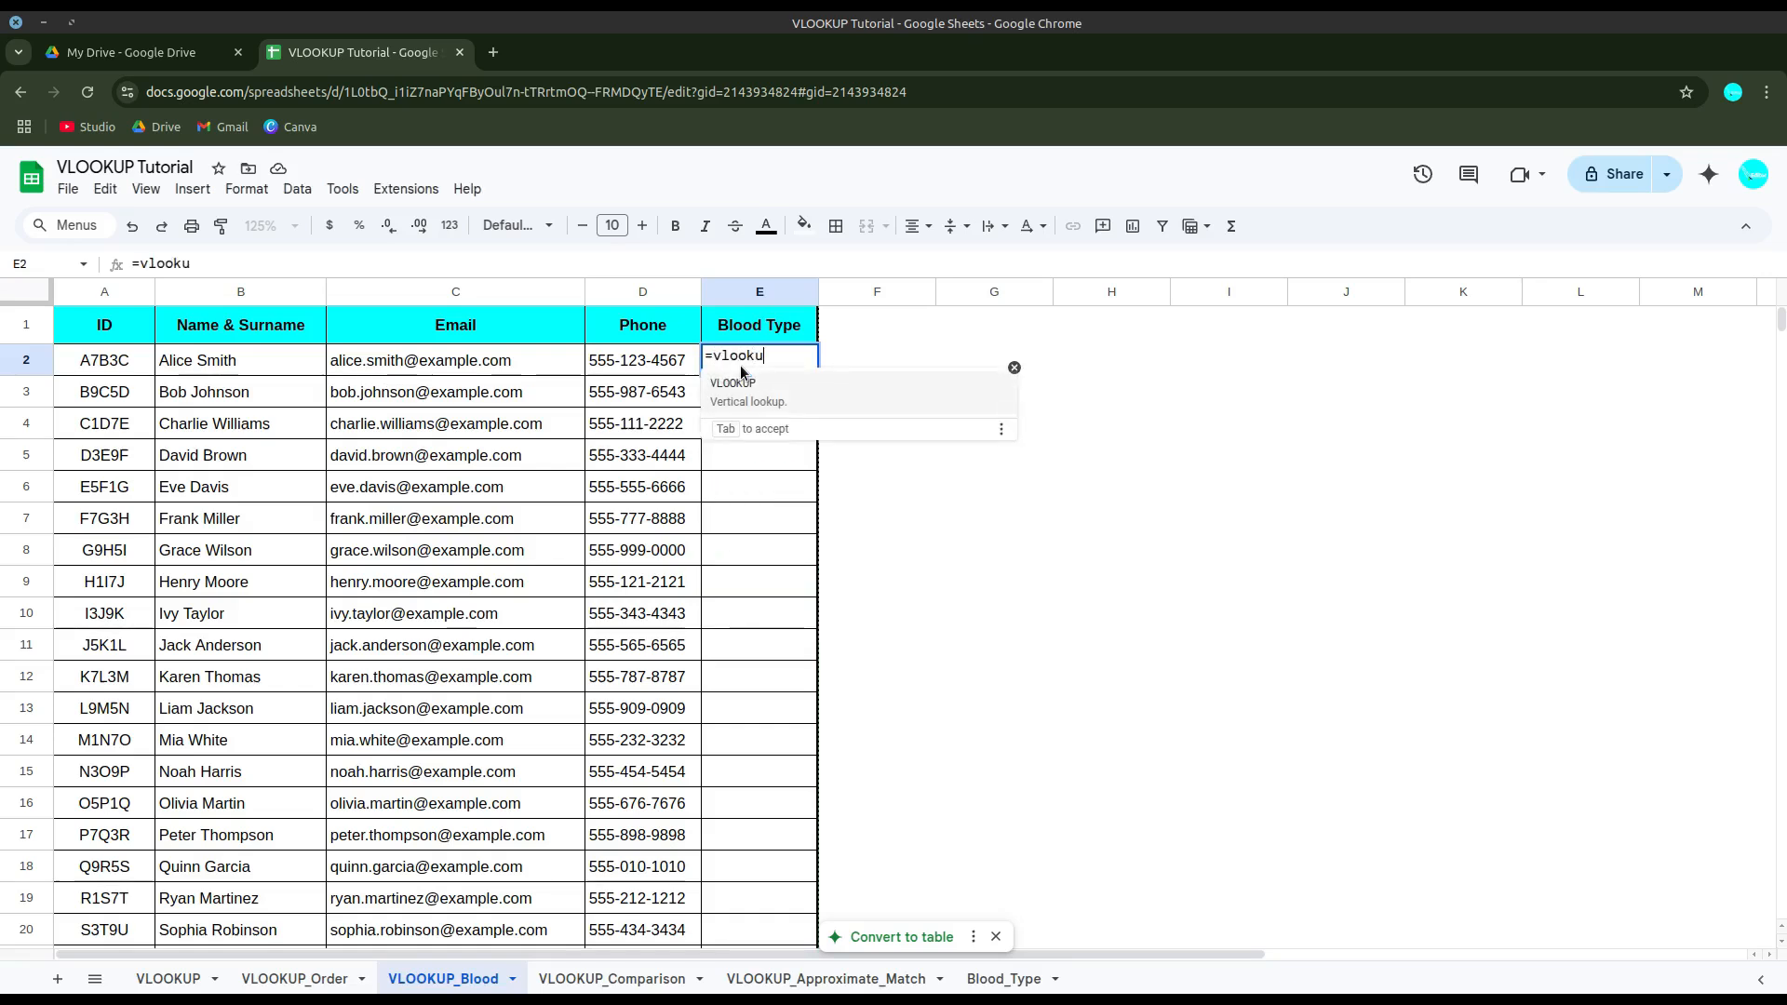
pyautogui.press('Tab')
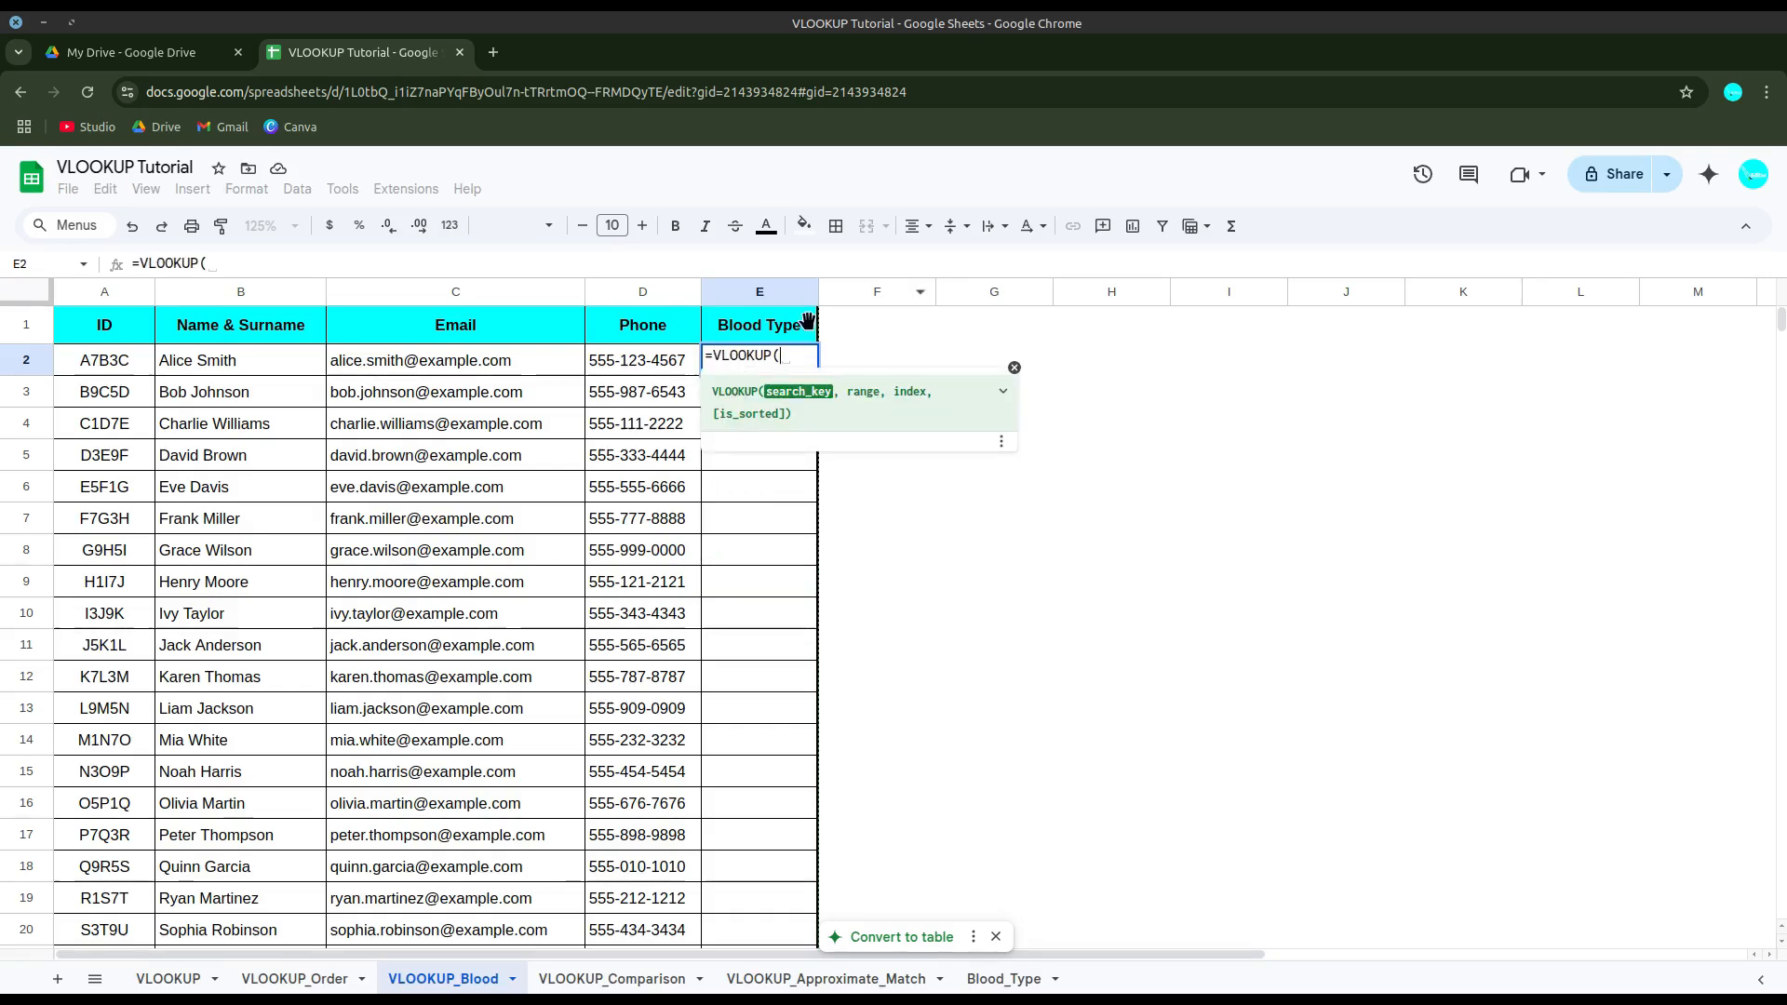
pyautogui.click(129, 369)
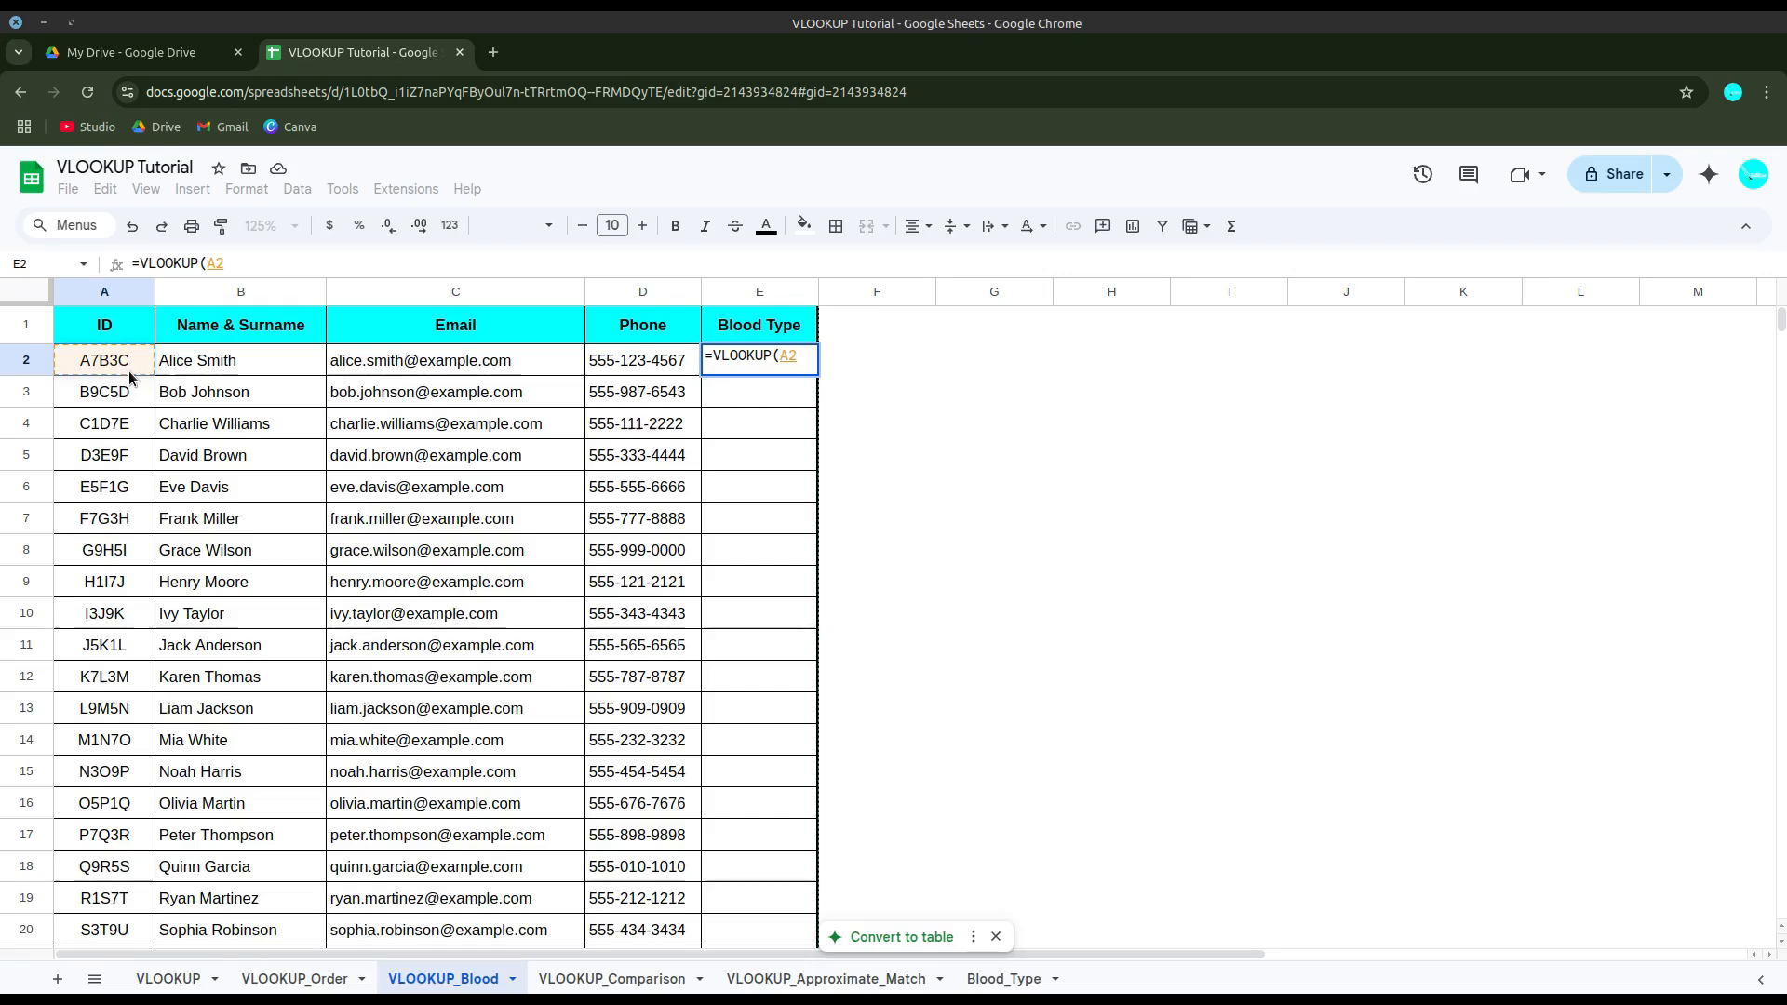
pyautogui.write(',')
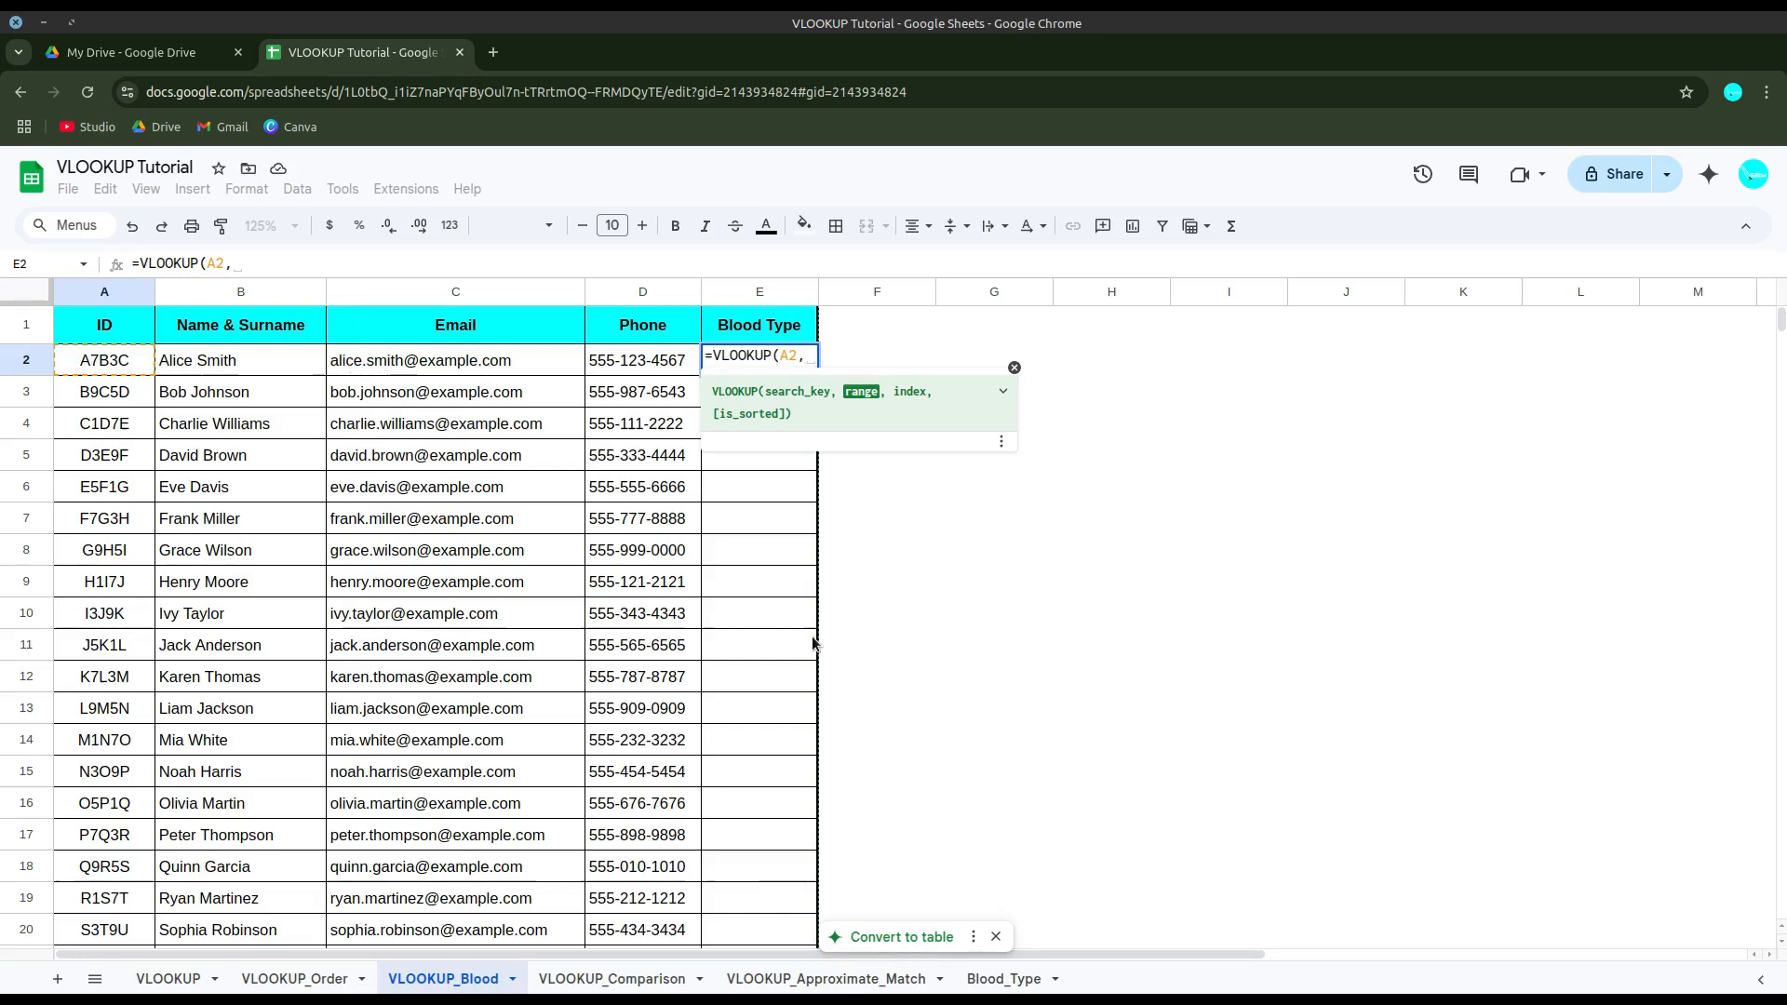
# Step: Set the E2 formula's lookup range to the Blood_Type sheet's data as the absolute reference Blood_Type!$A$2:$C$51
pyautogui.click(999, 989)
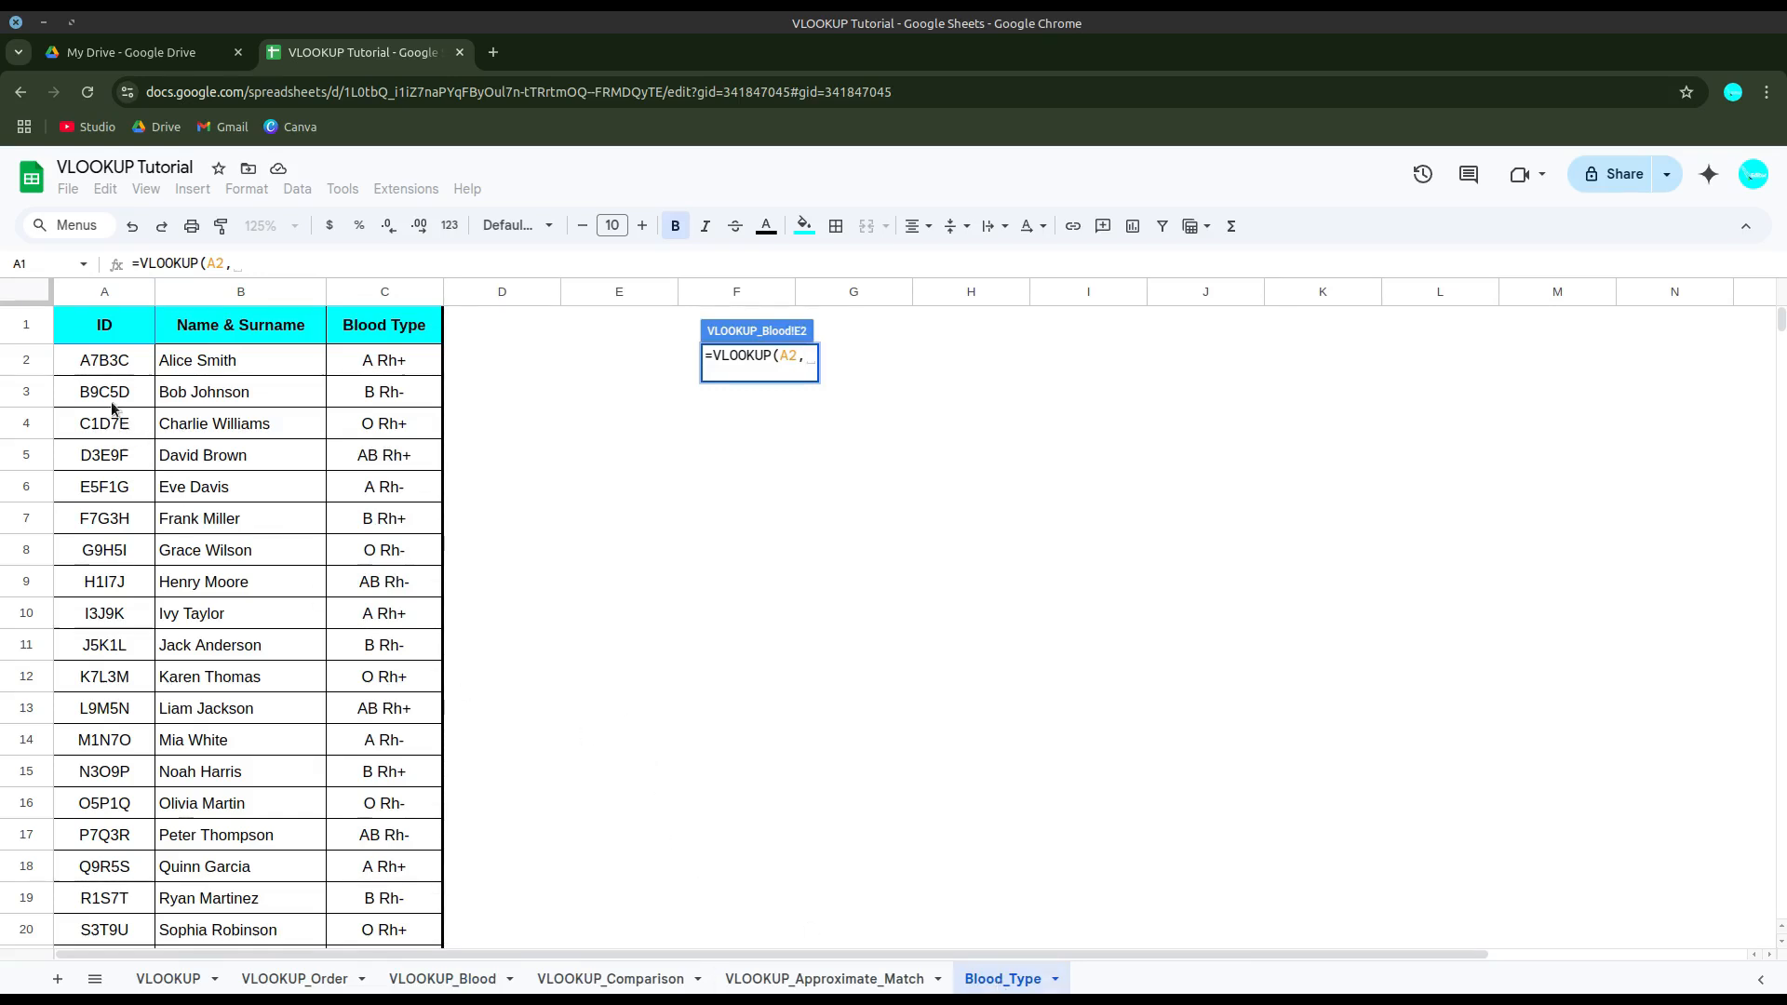
pyautogui.moveTo(92, 367); pyautogui.dragTo(361, 354)
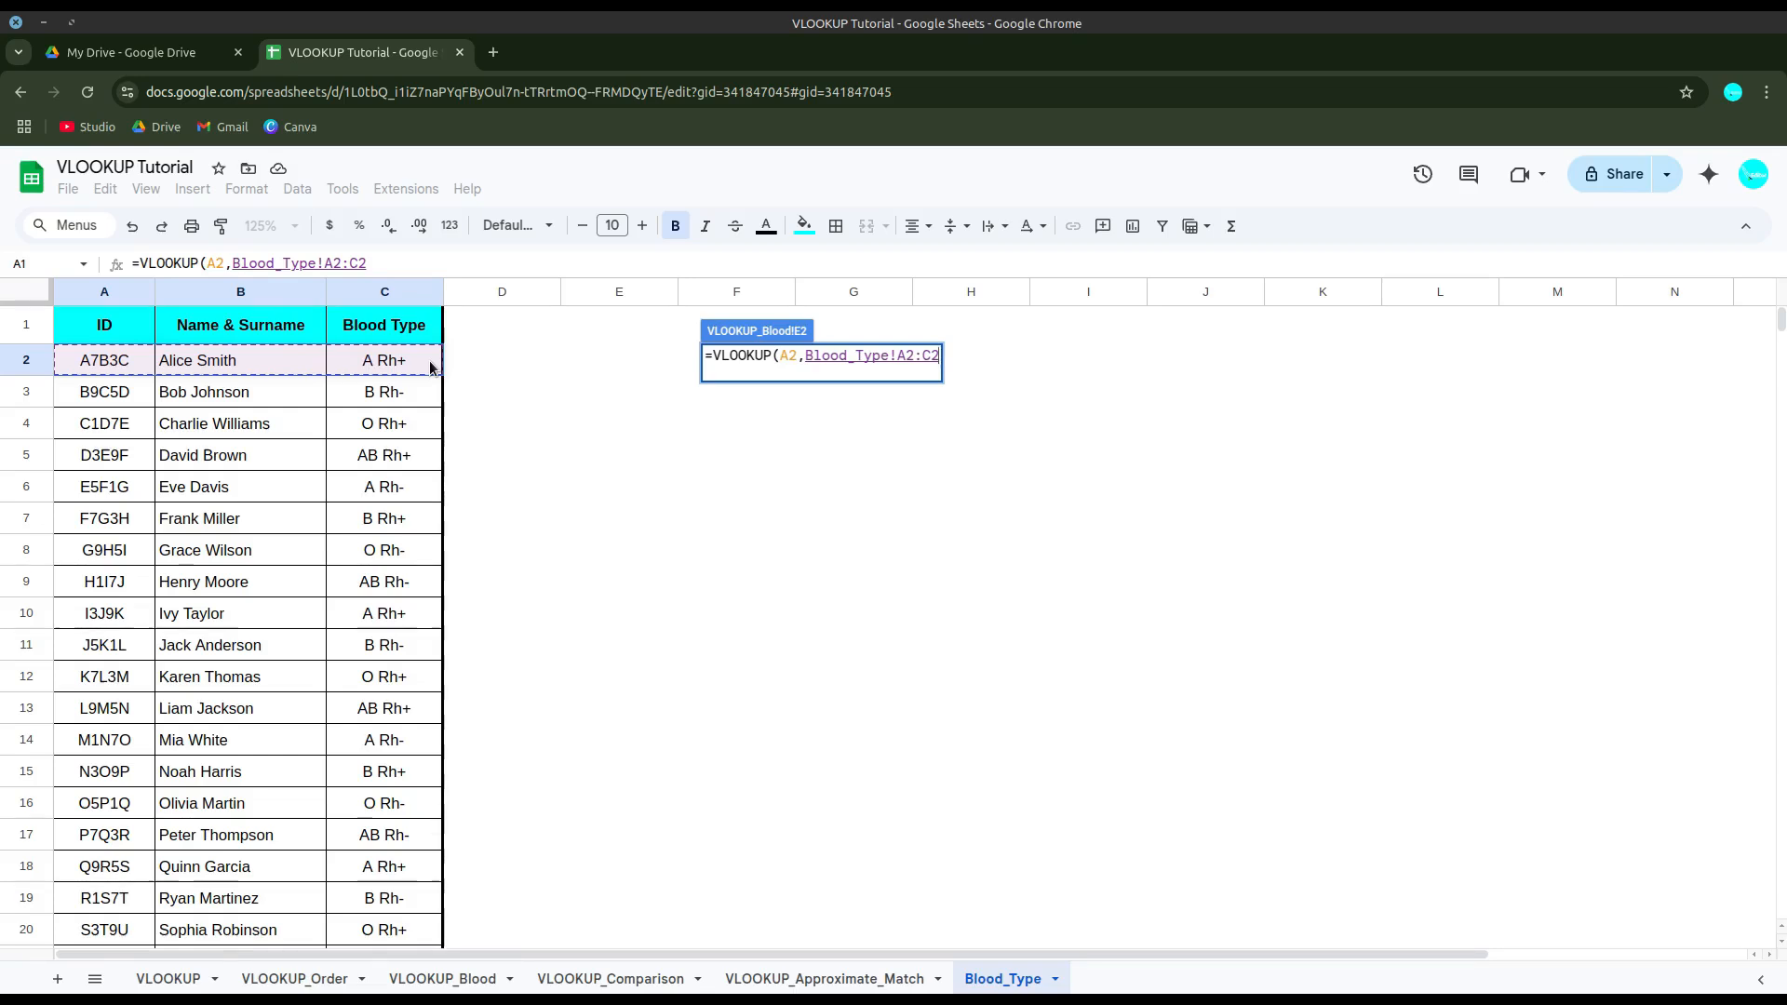
pyautogui.hotkey('ctrl', 'shift', 'Down')
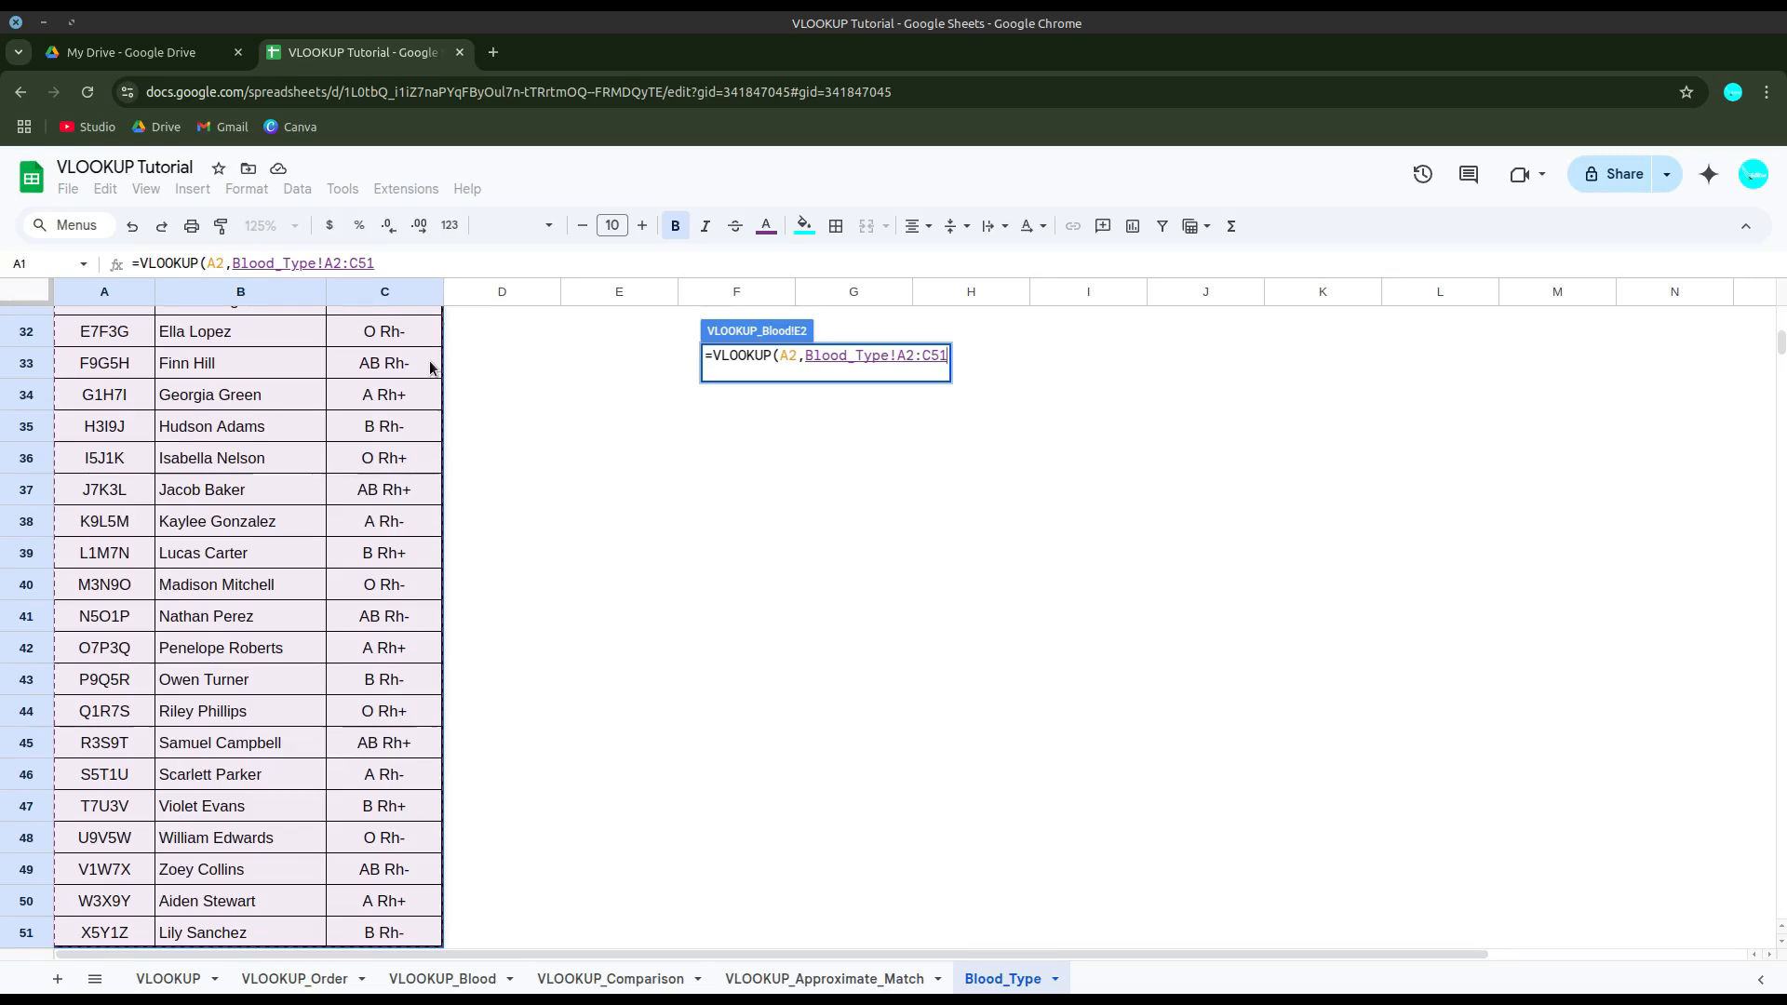
pyautogui.press('F4')
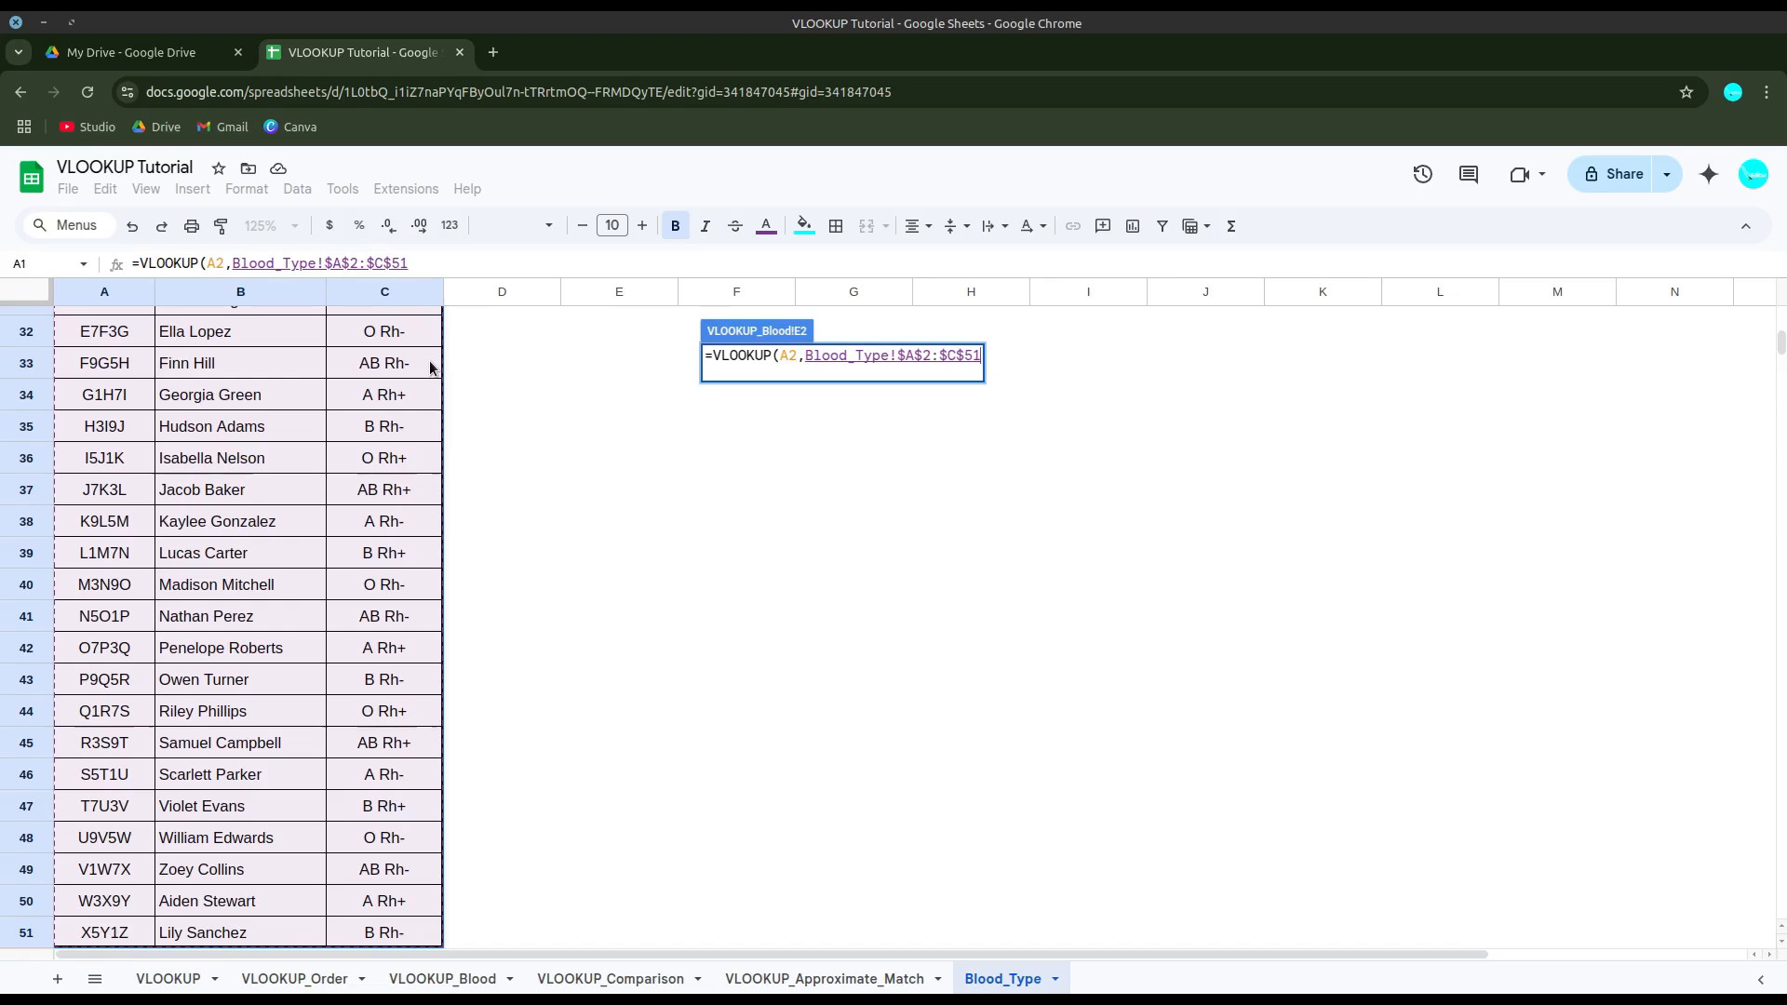
# Step: Complete the E2 formula with column index 3 and exact match 0, and enter it
pyautogui.scroll(5, 426, 370)
pyautogui.scroll(4, 425, 370)
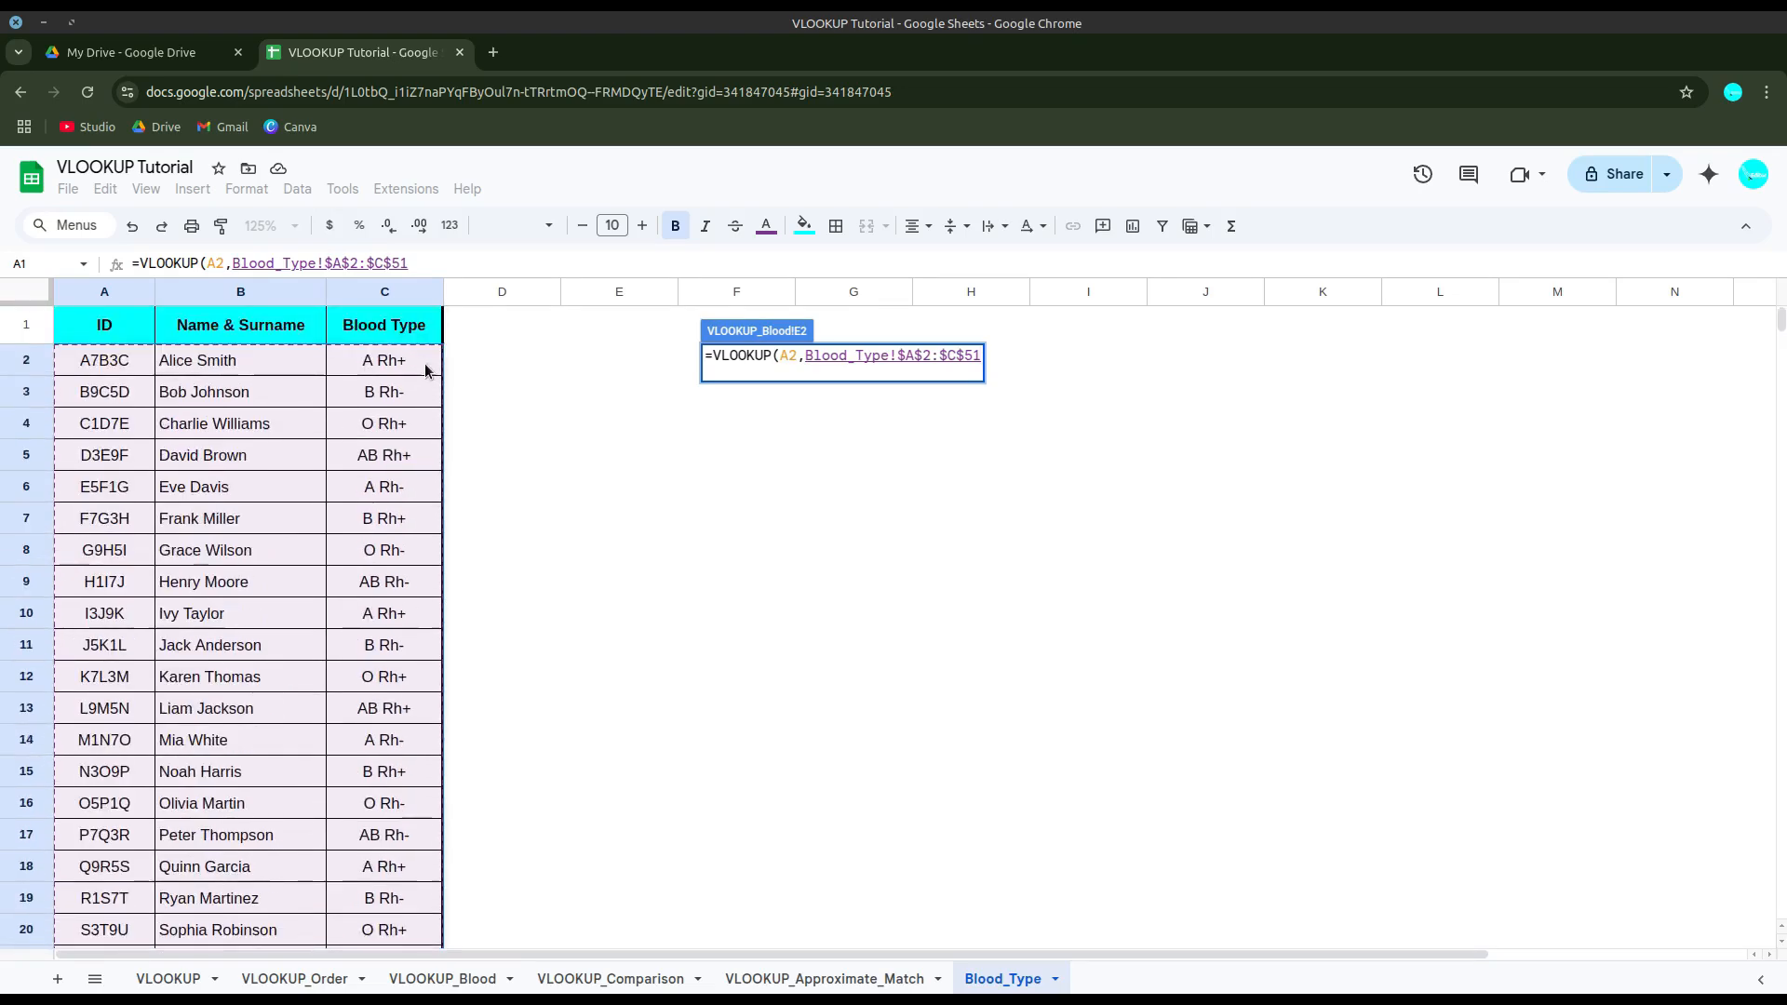
pyautogui.write(',')
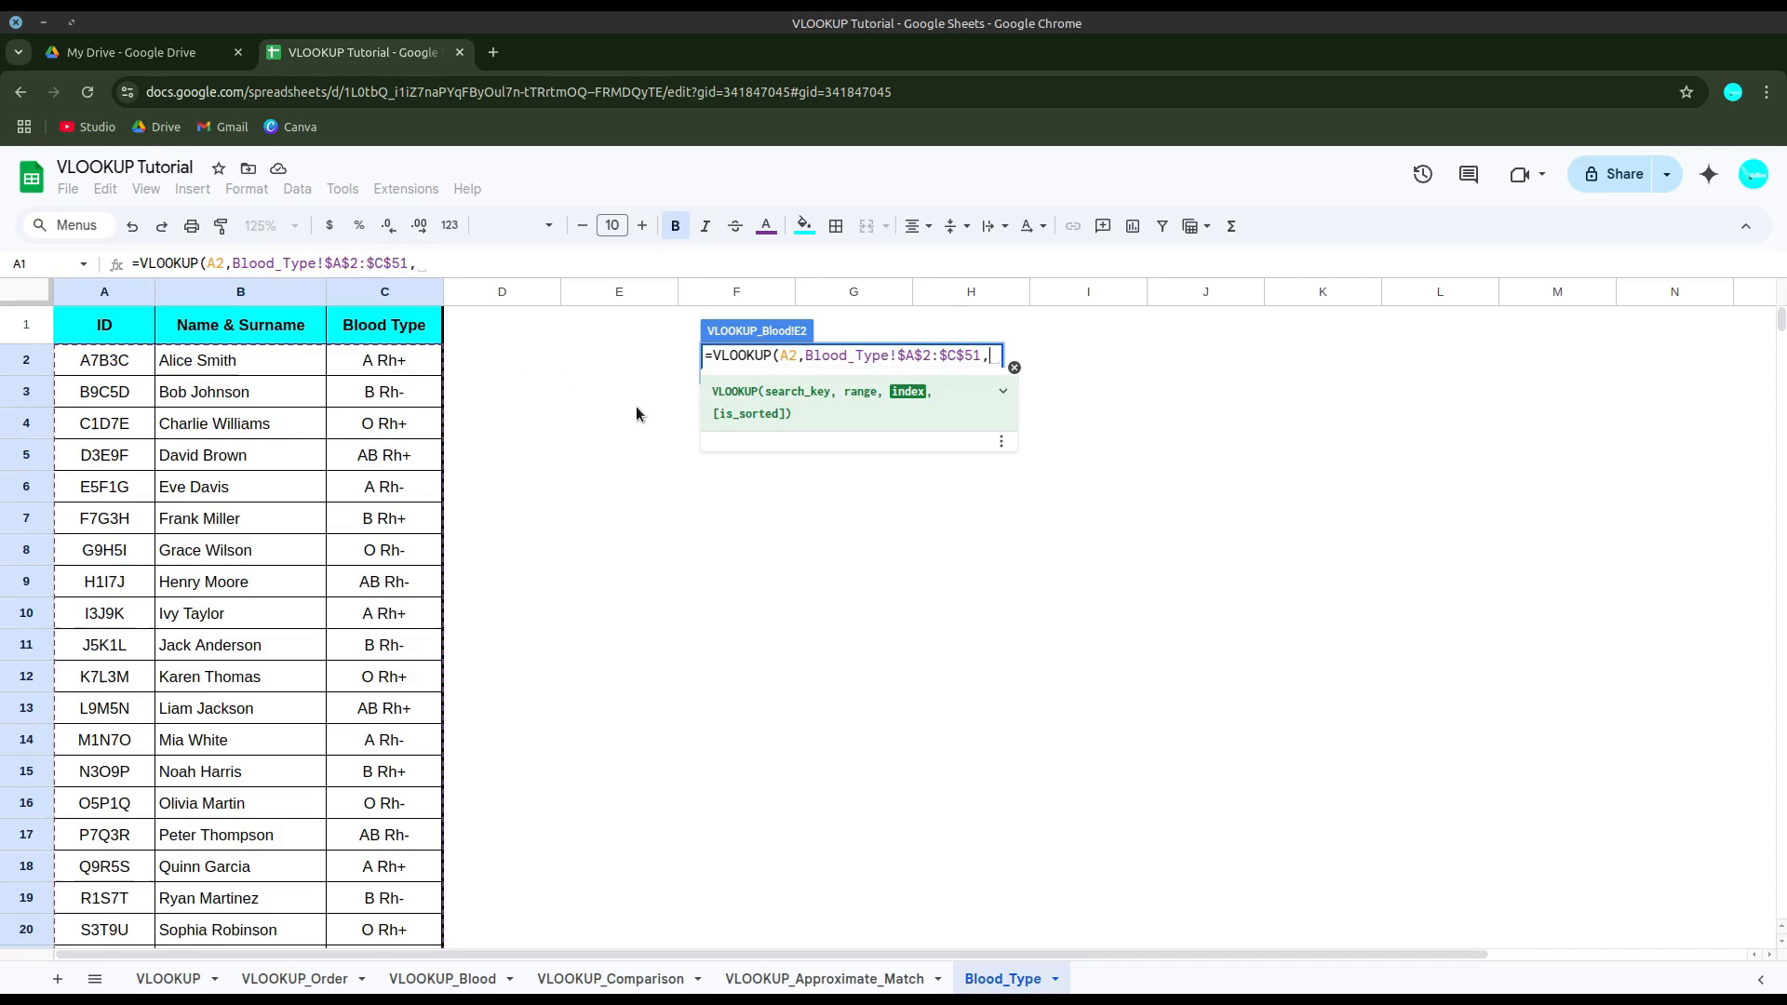
pyautogui.write('3')
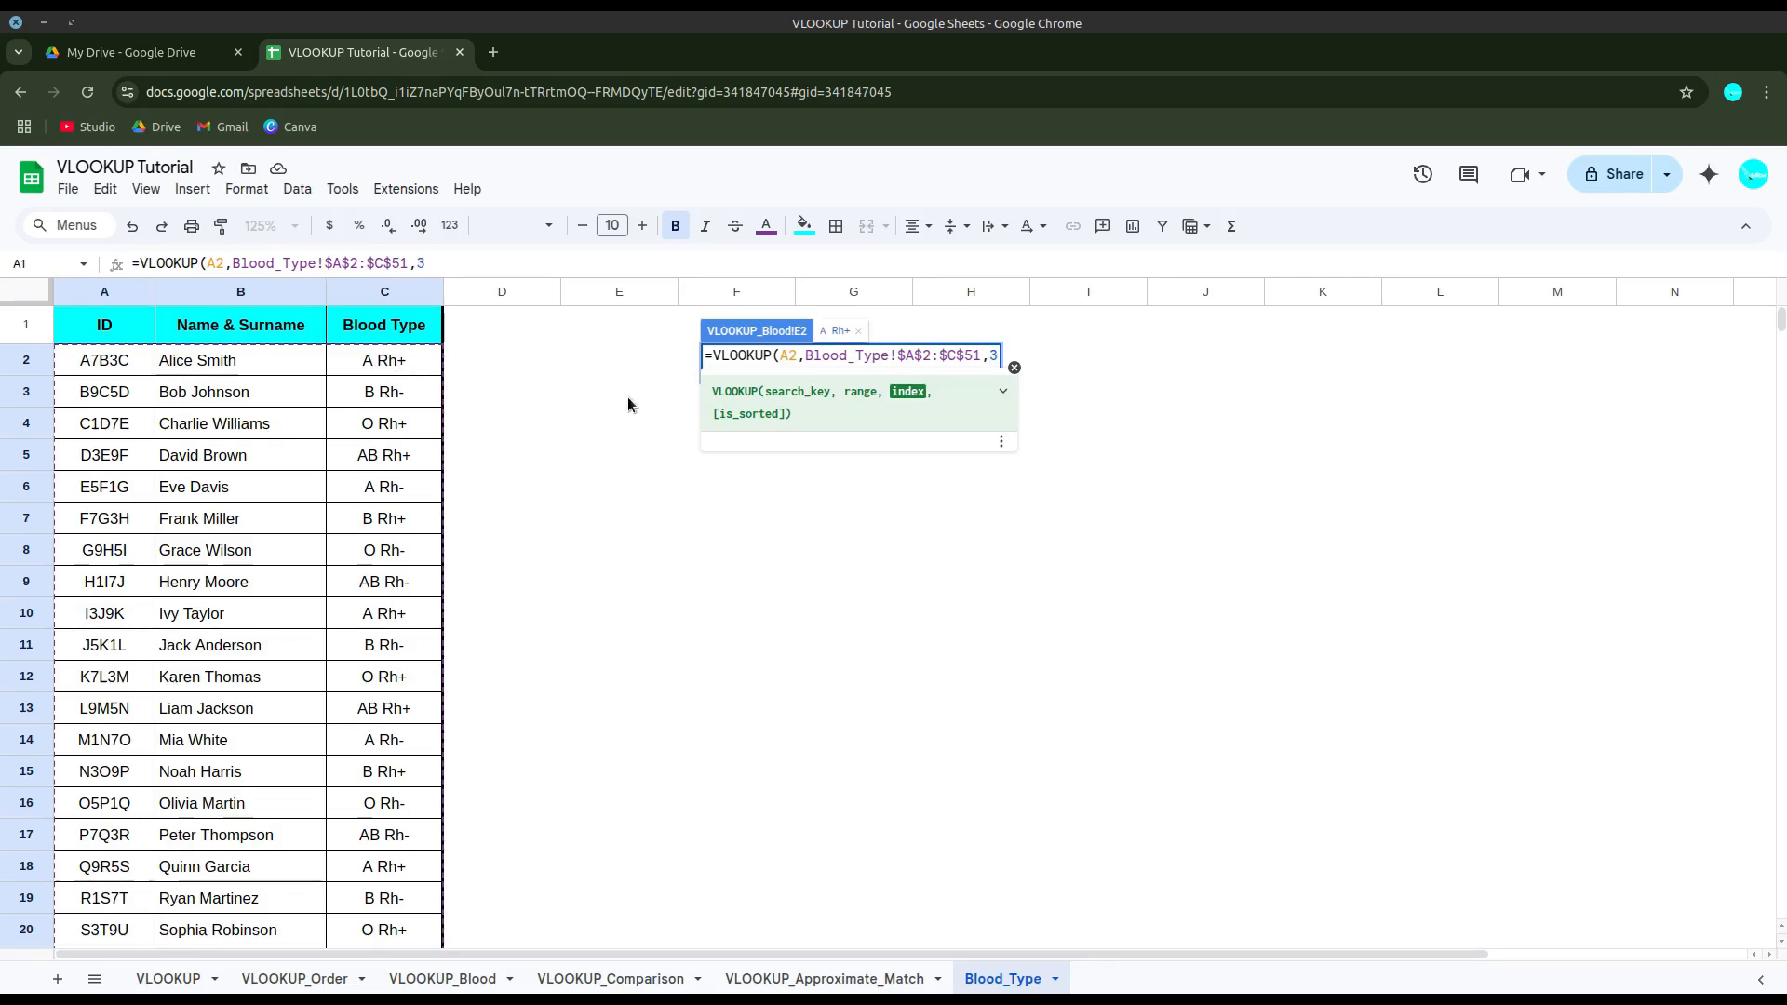
pyautogui.write(',0')
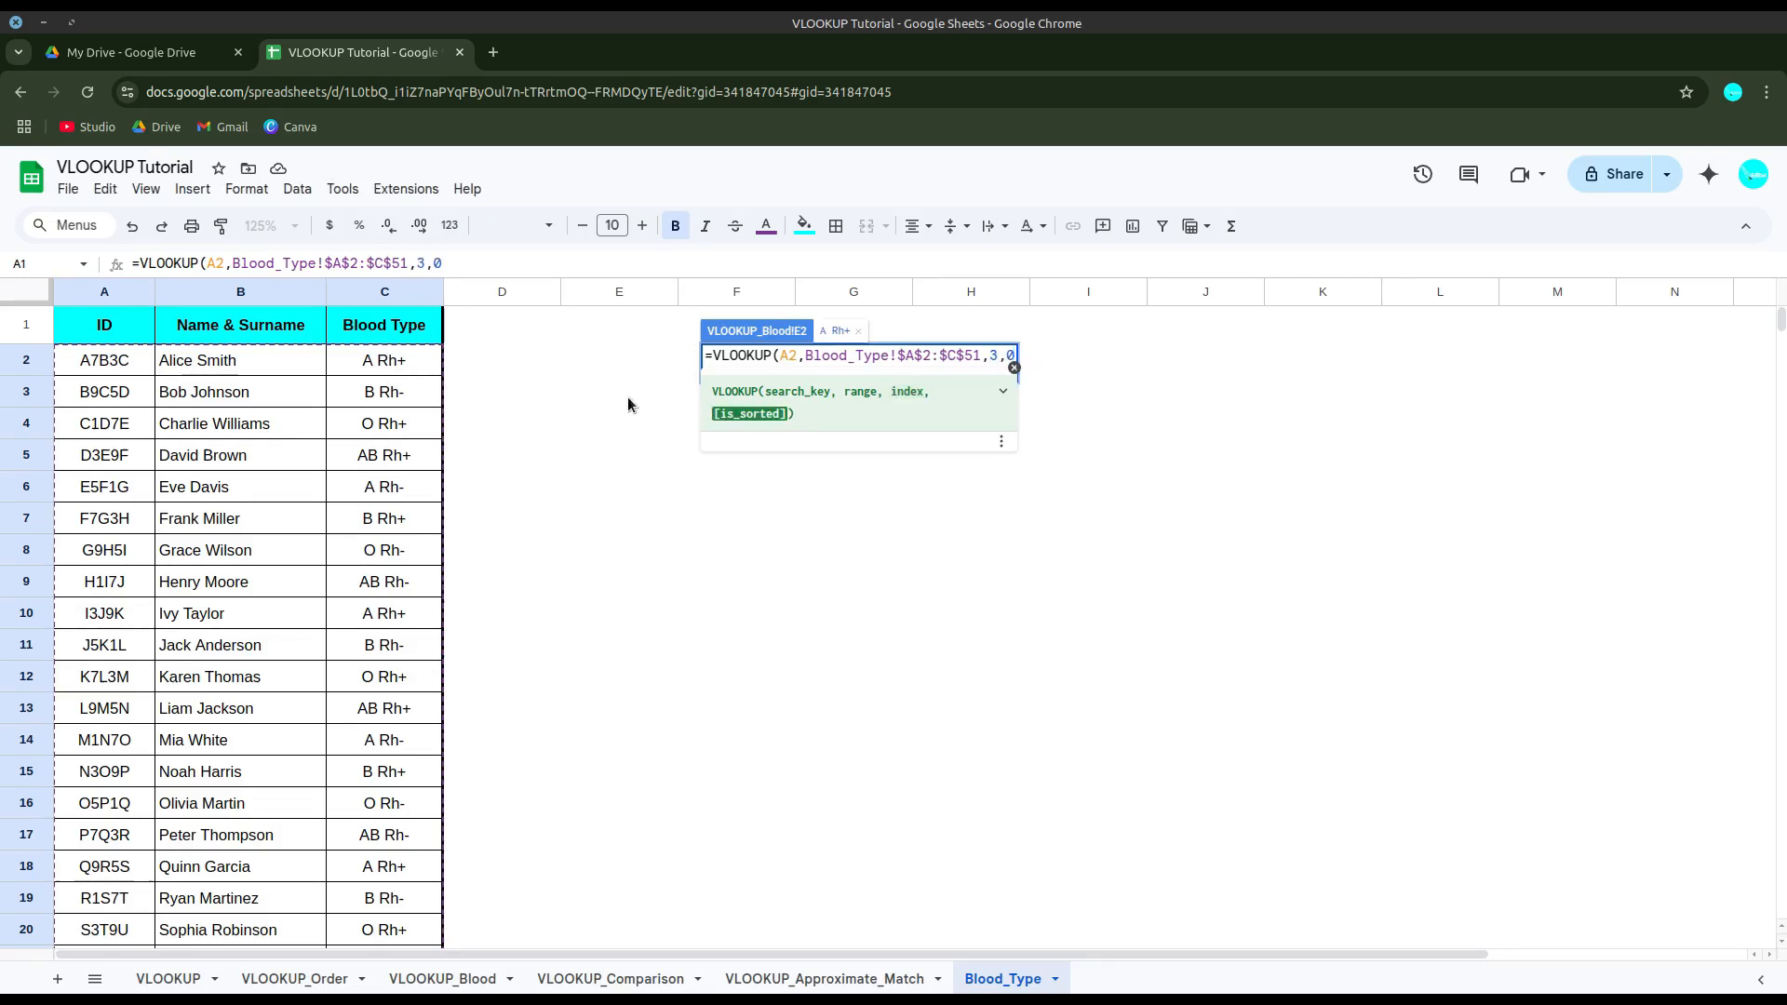
pyautogui.write(')')
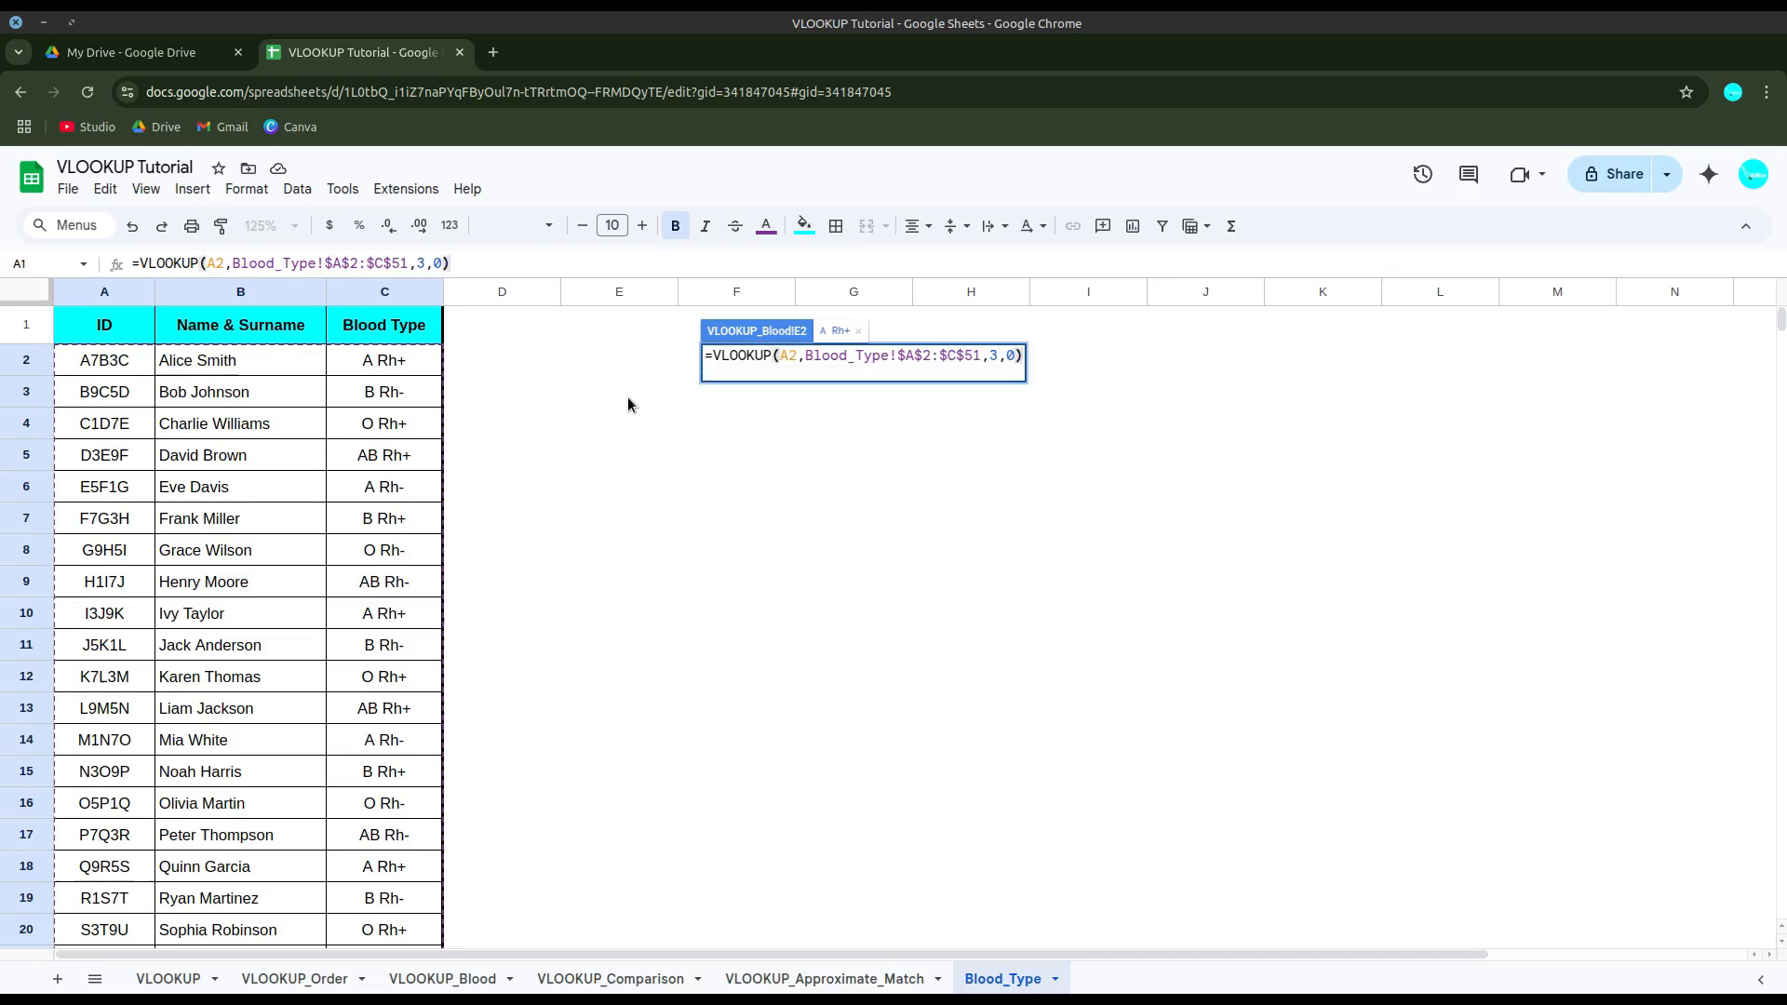
pyautogui.press('Return')
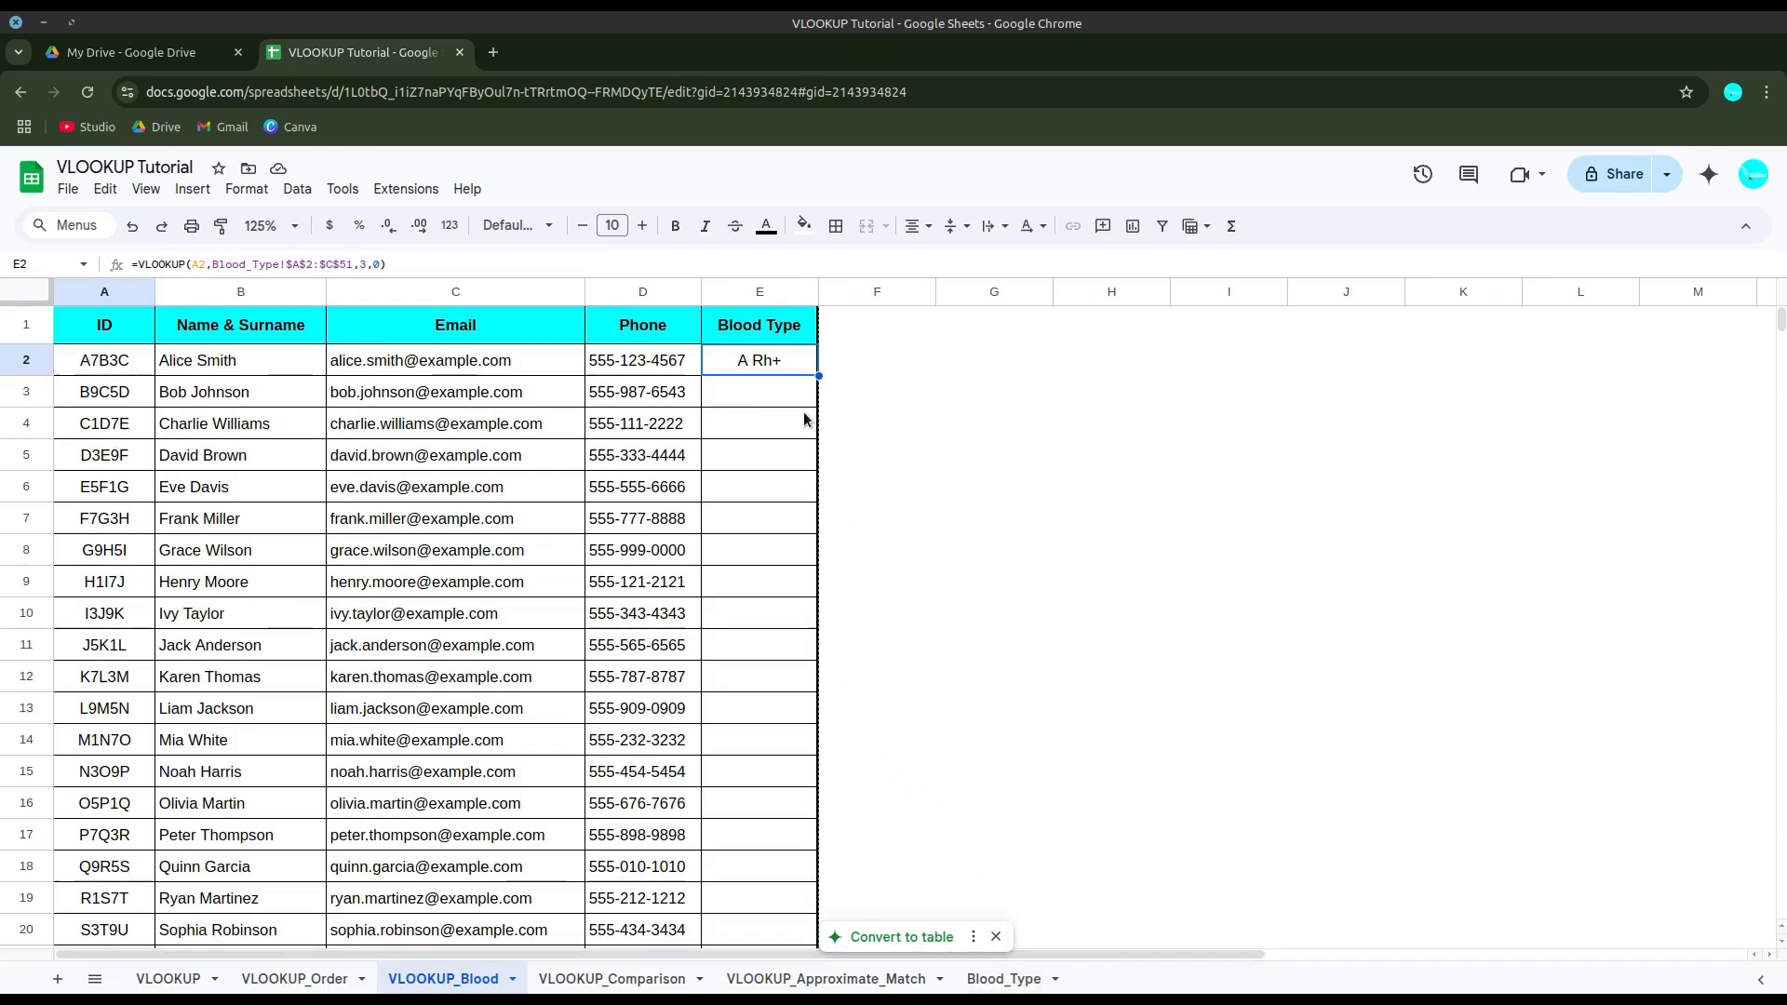
# Step: Fill the E2 blood type formula down through E51 and check the filled column
pyautogui.click(763, 361)
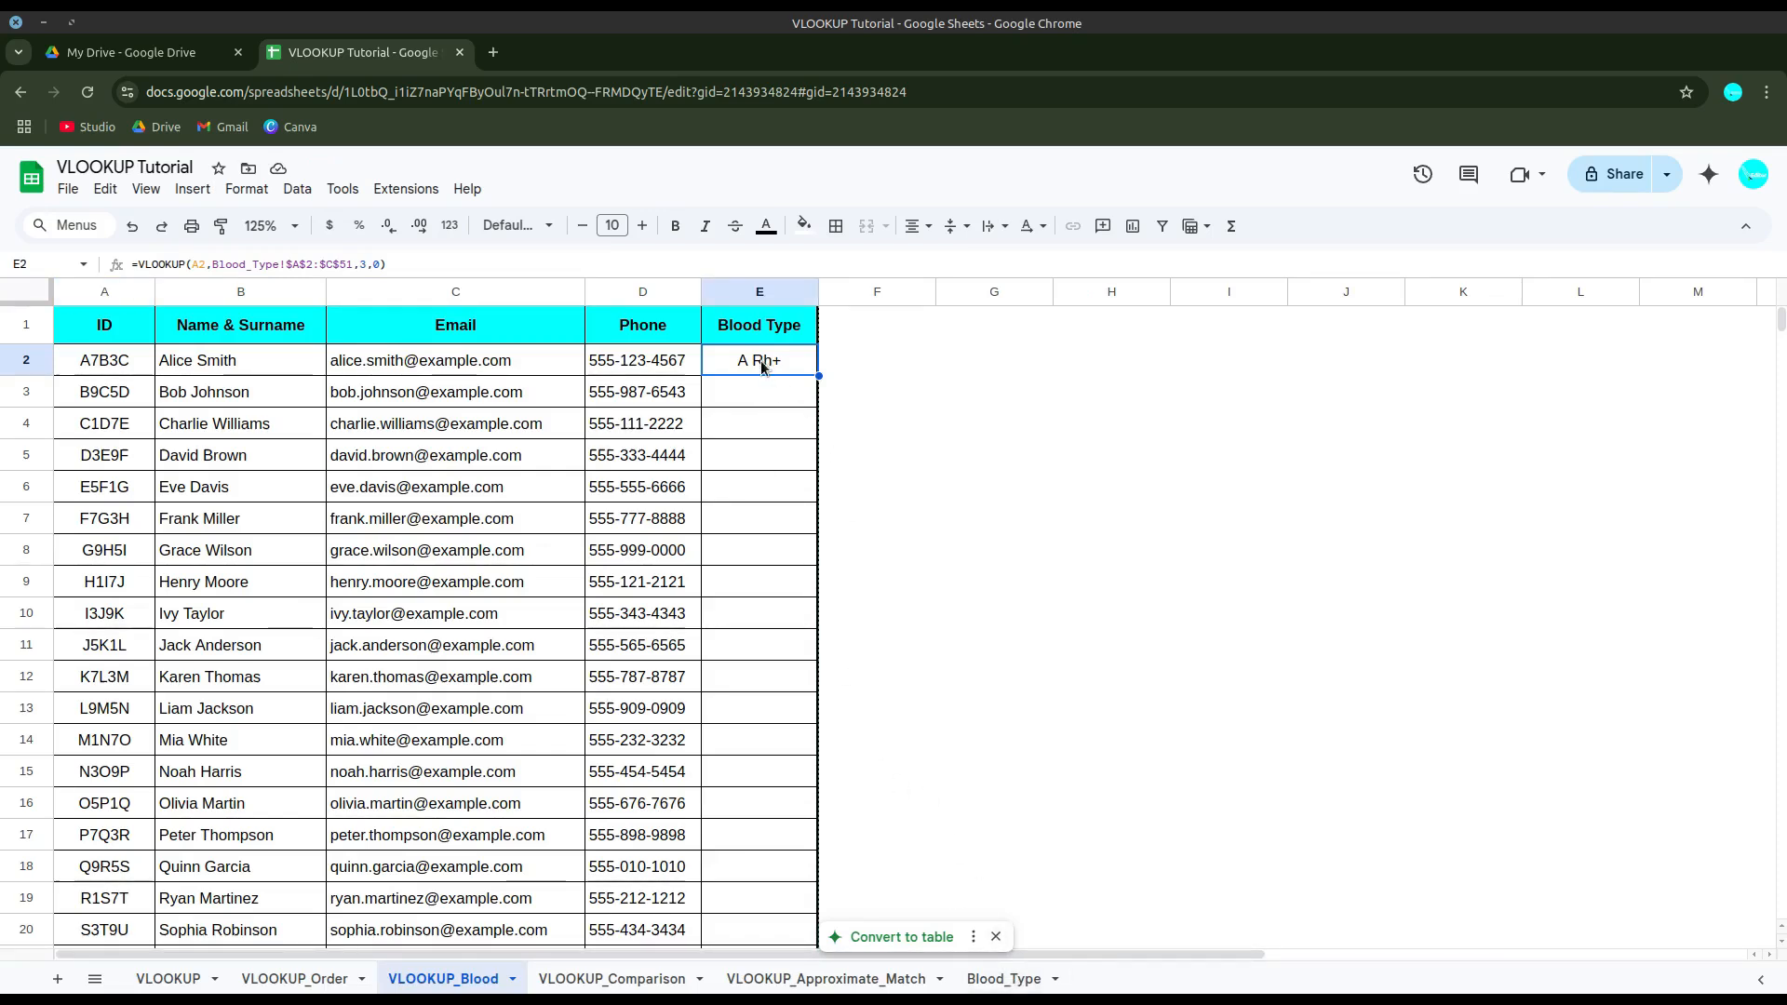
pyautogui.doubleClick(819, 376)
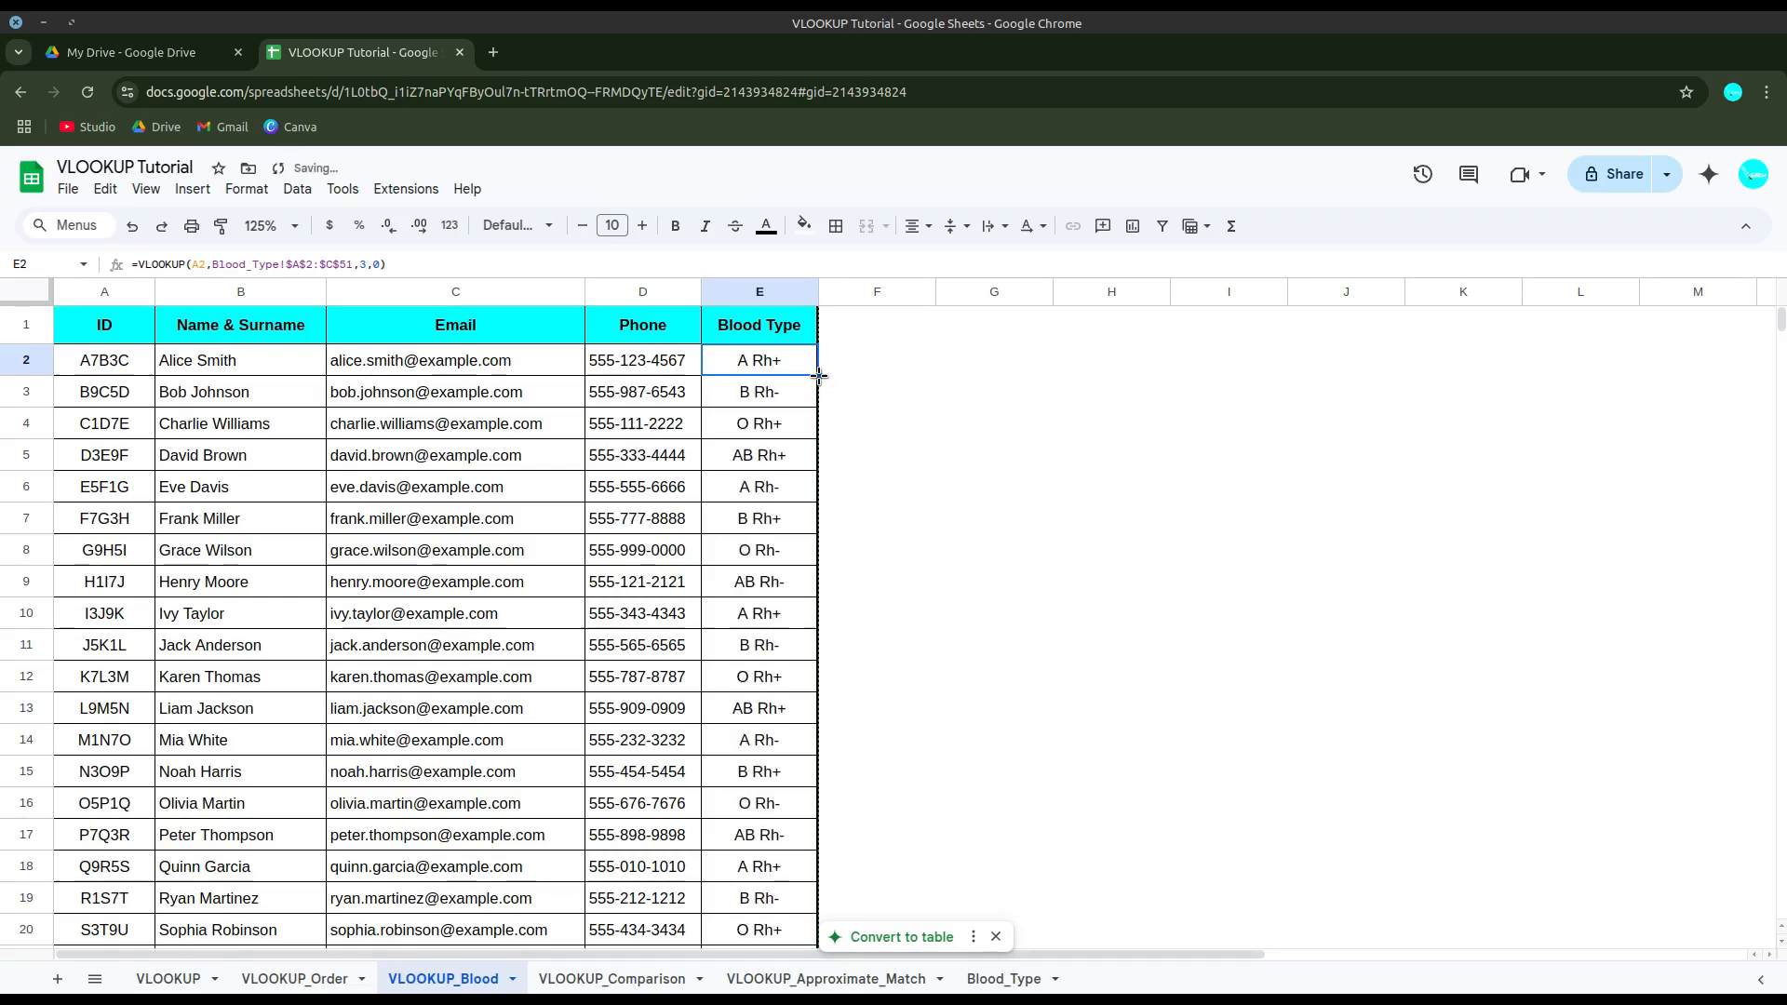
pyautogui.scroll(-15, 757, 543)
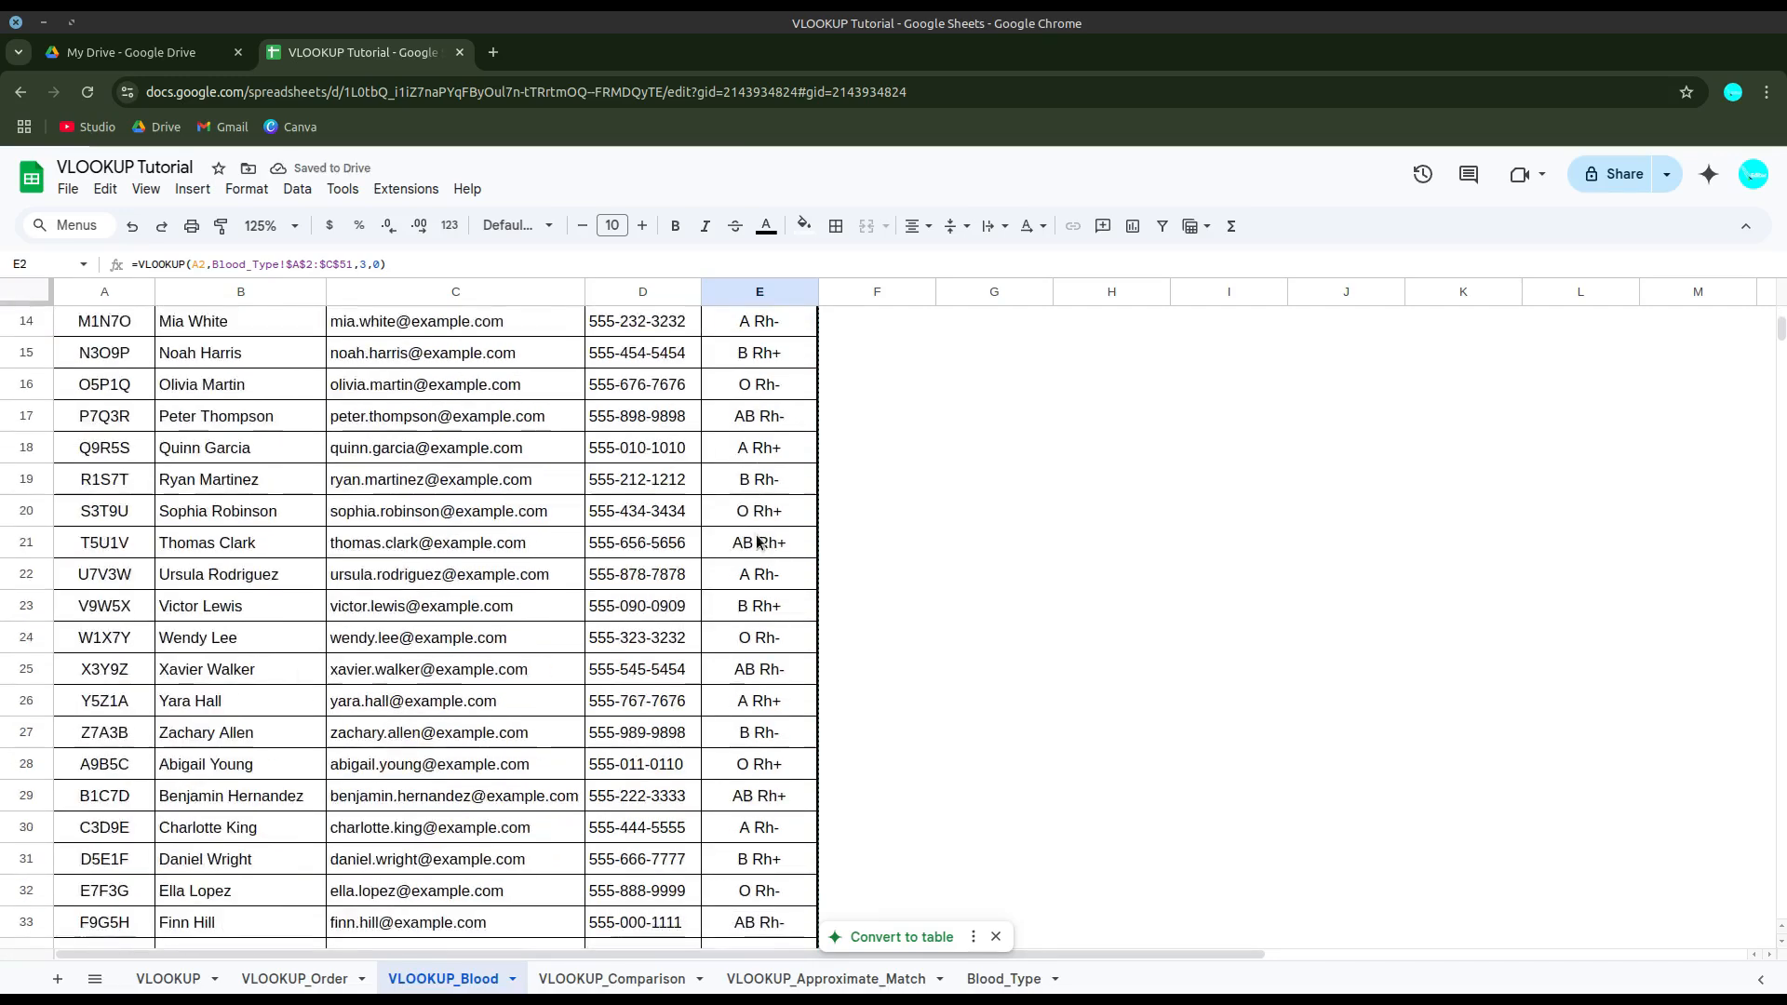
pyautogui.scroll(7, 755, 545)
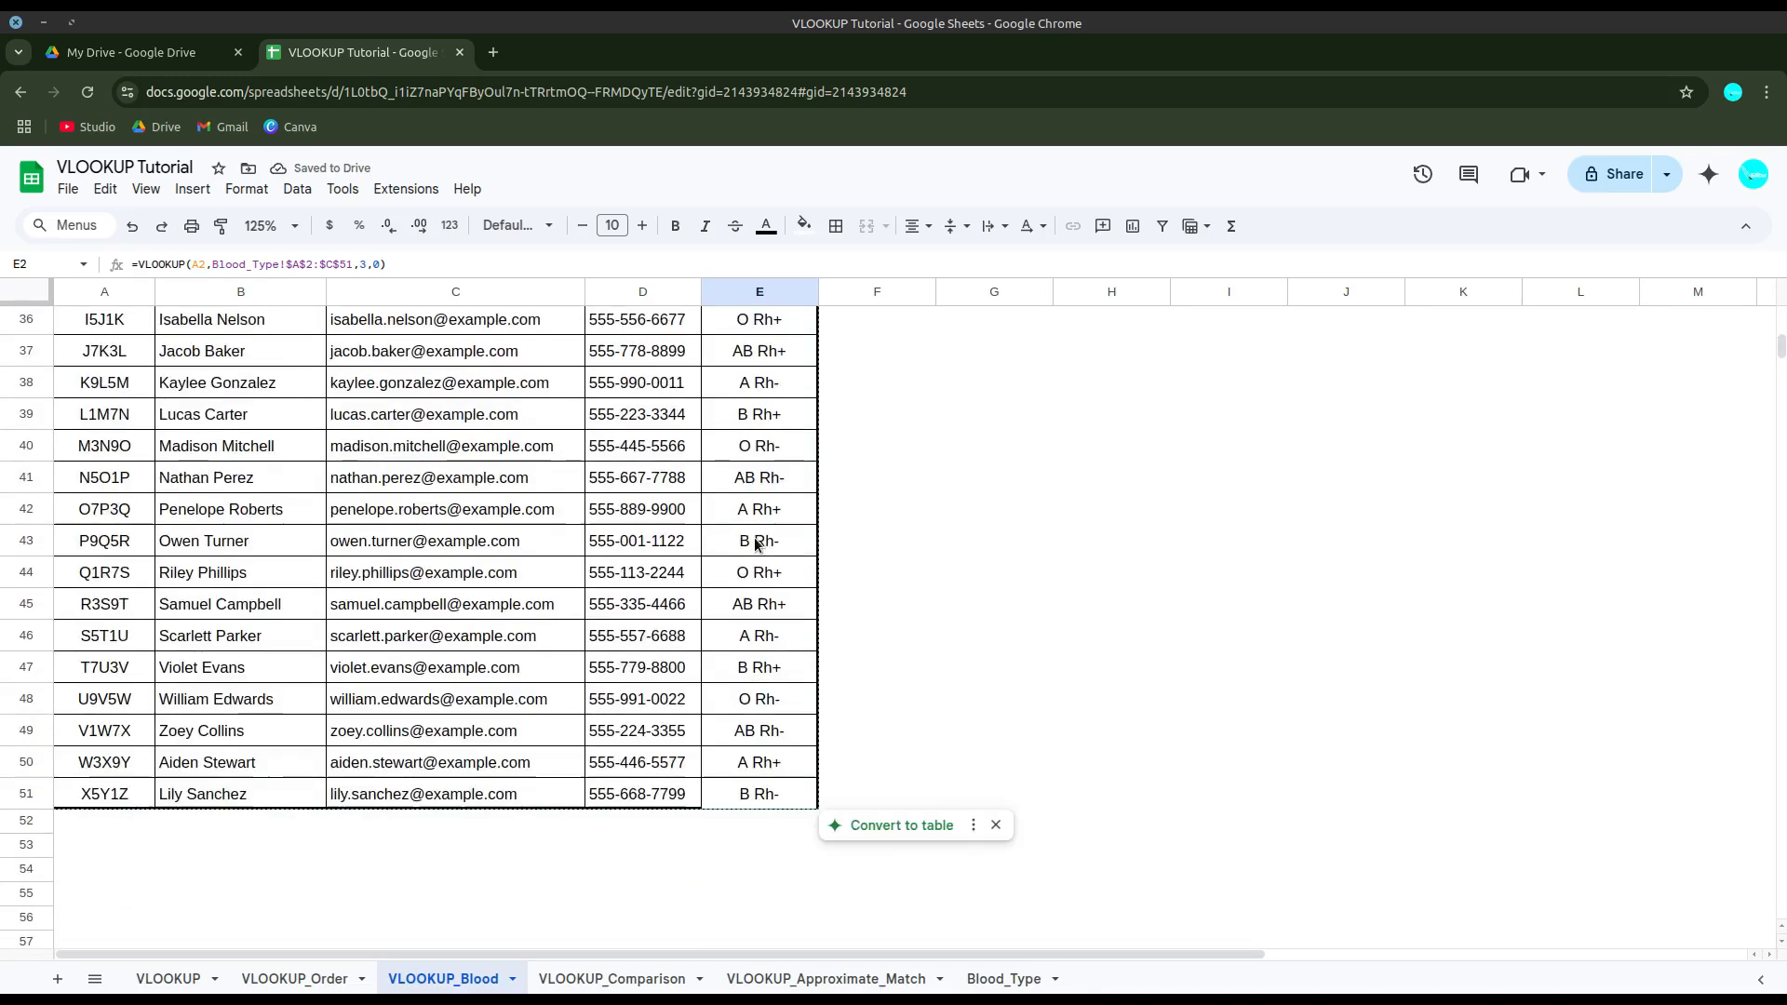
pyautogui.scroll(-7, 755, 545)
pyautogui.scroll(15, 755, 545)
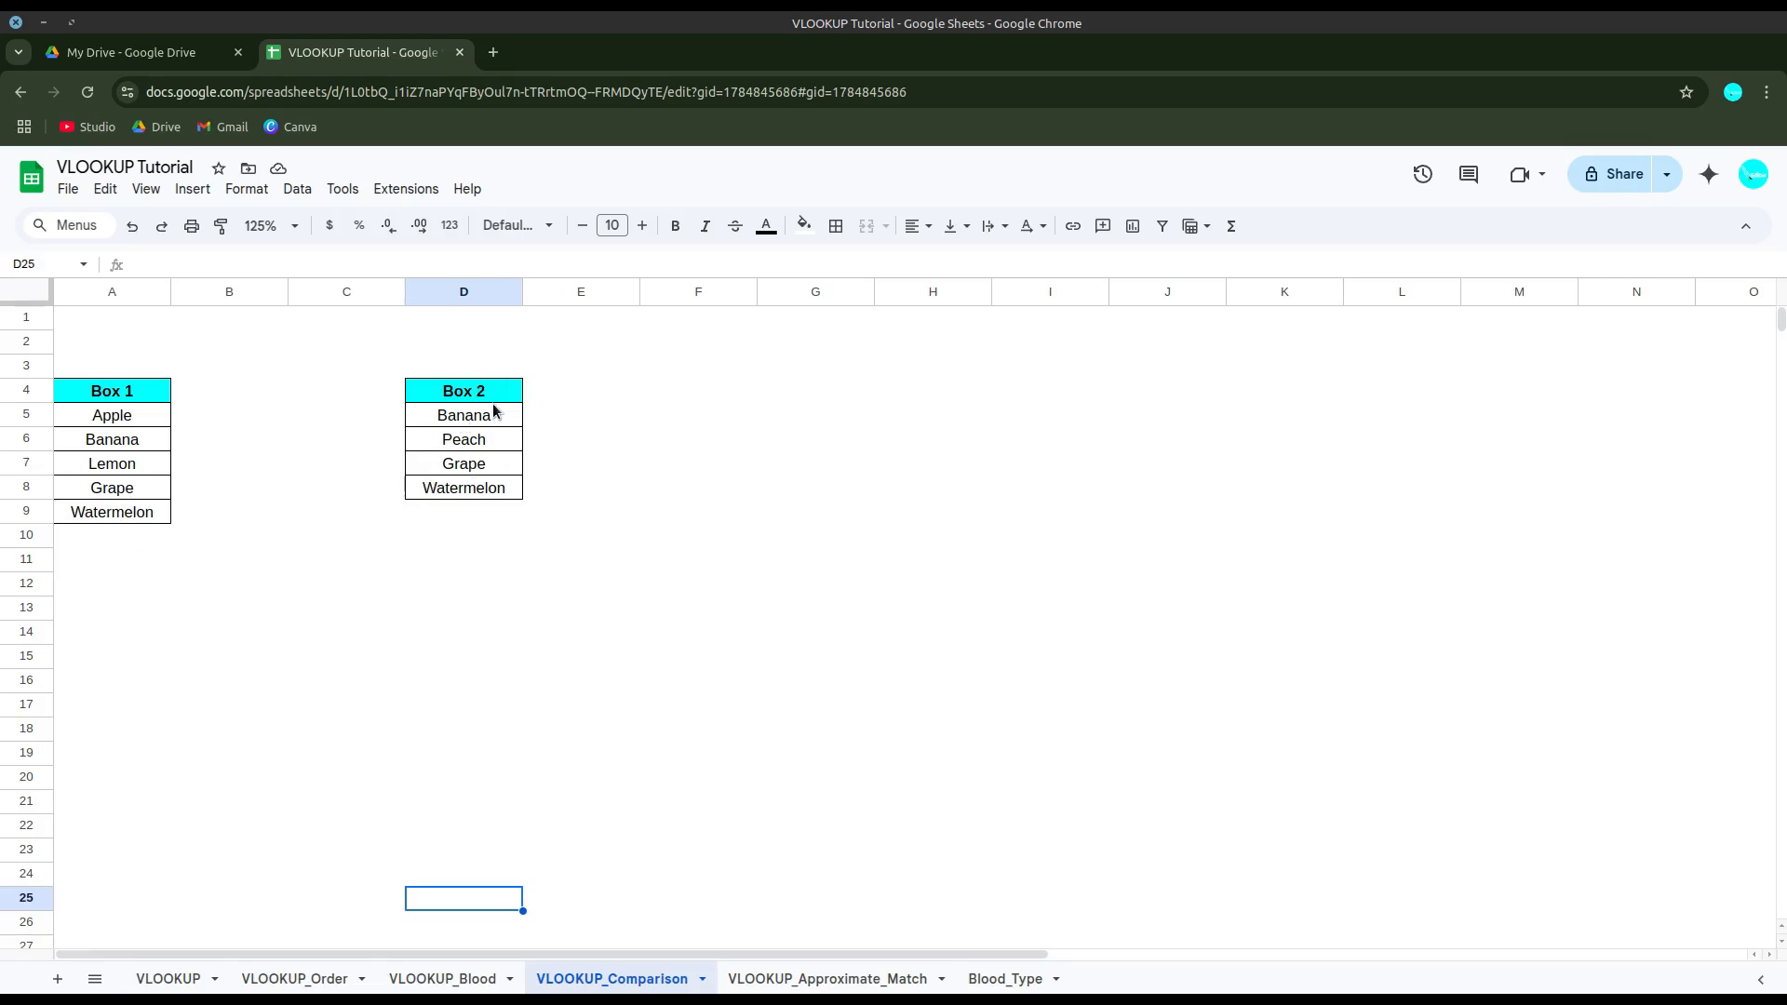
# Step: Start a VLOOKUP formula in B5 of VLOOKUP_Comparison, next to the Box 1 list, with A5 as the search key
pyautogui.click(185, 410)
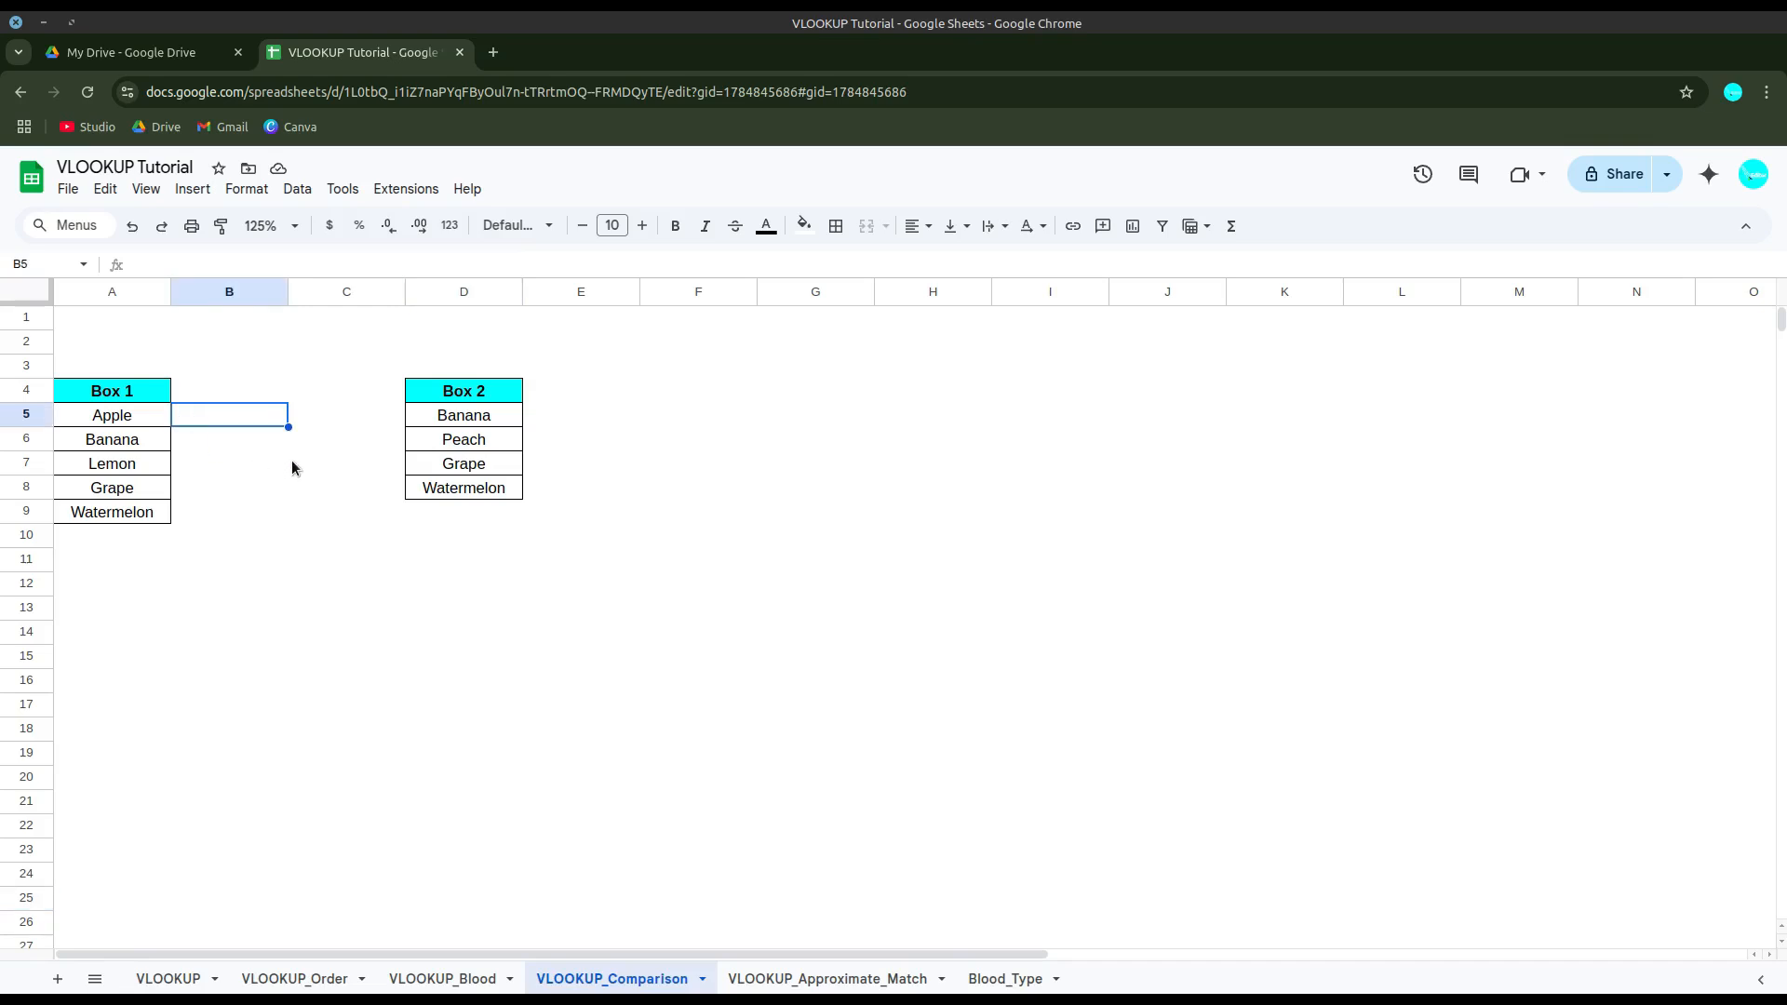
pyautogui.doubleClick(200, 412)
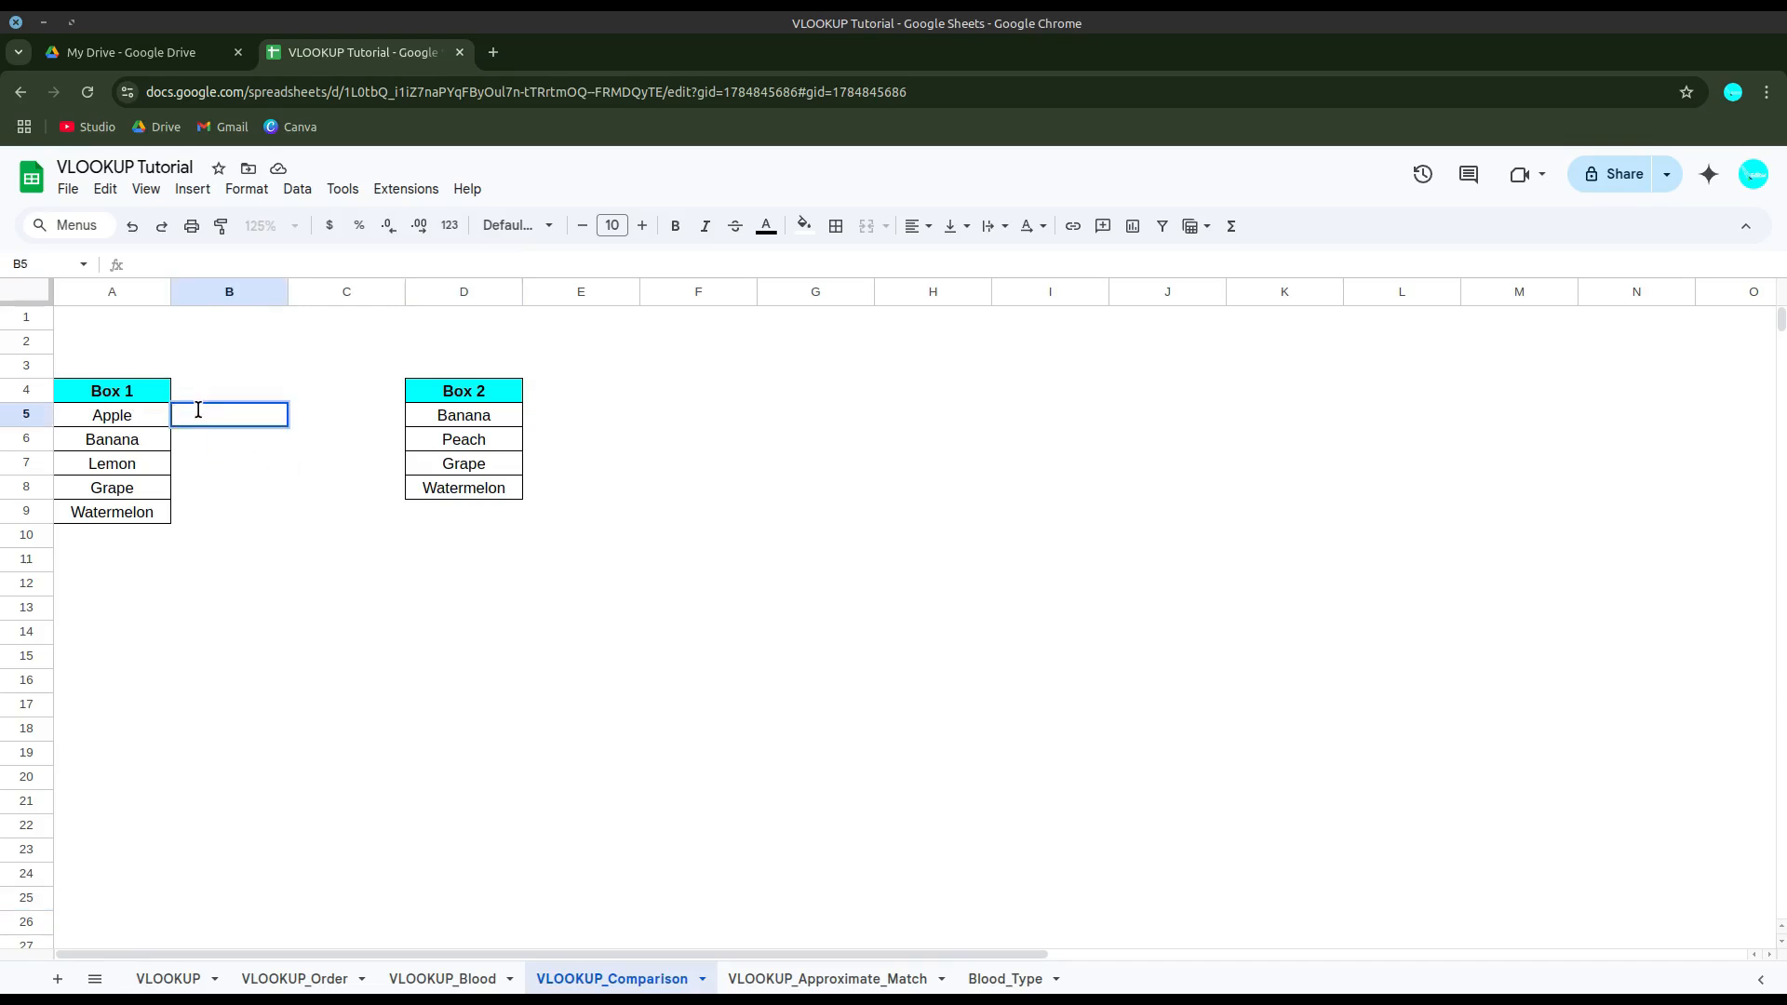
pyautogui.write('=')
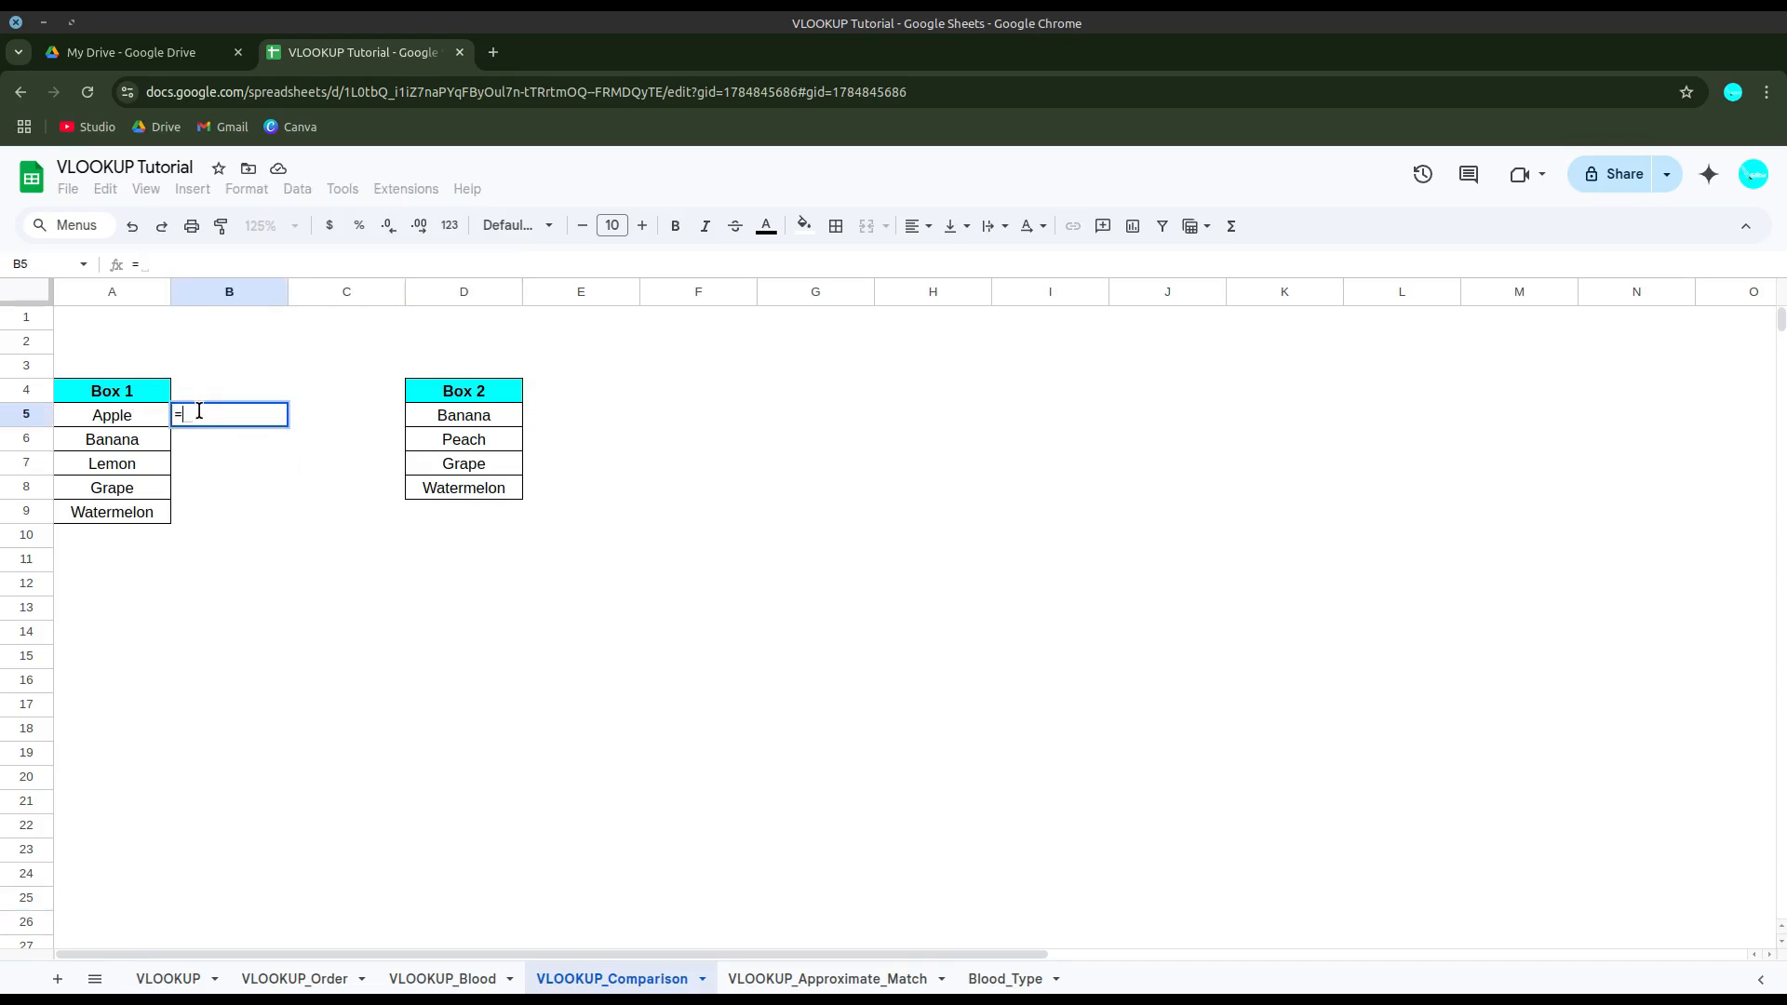
pyautogui.write('vlook')
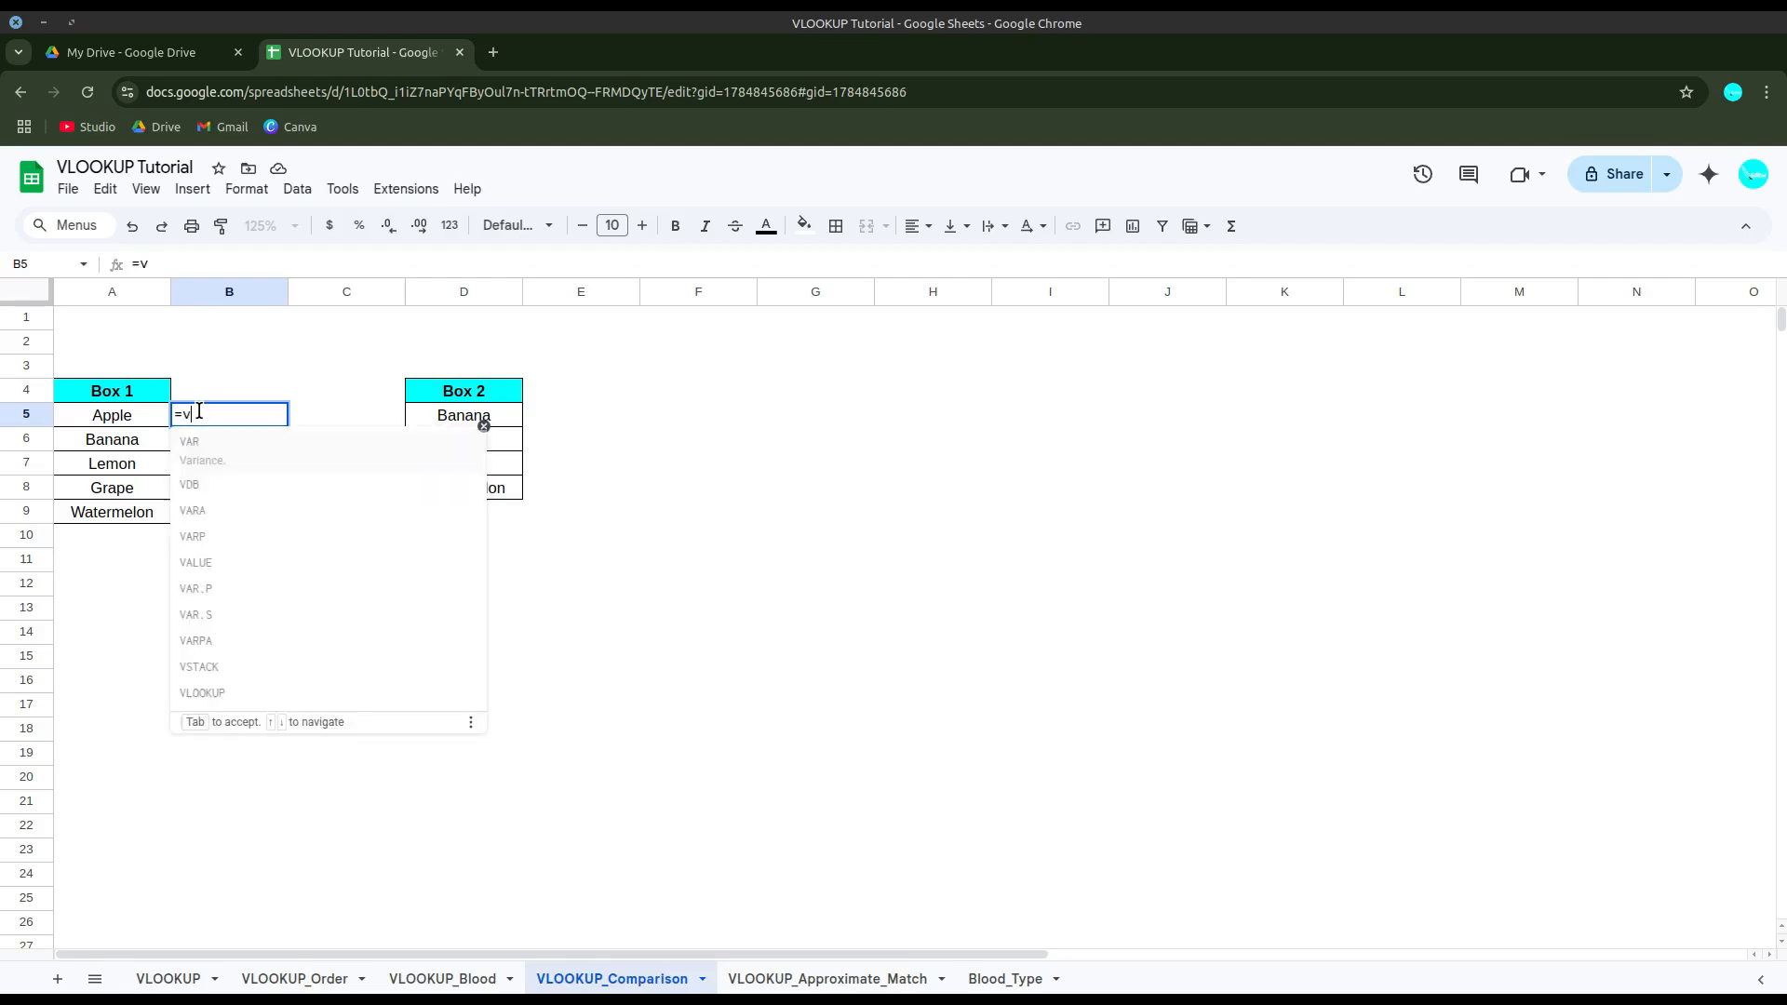
pyautogui.press('Tab')
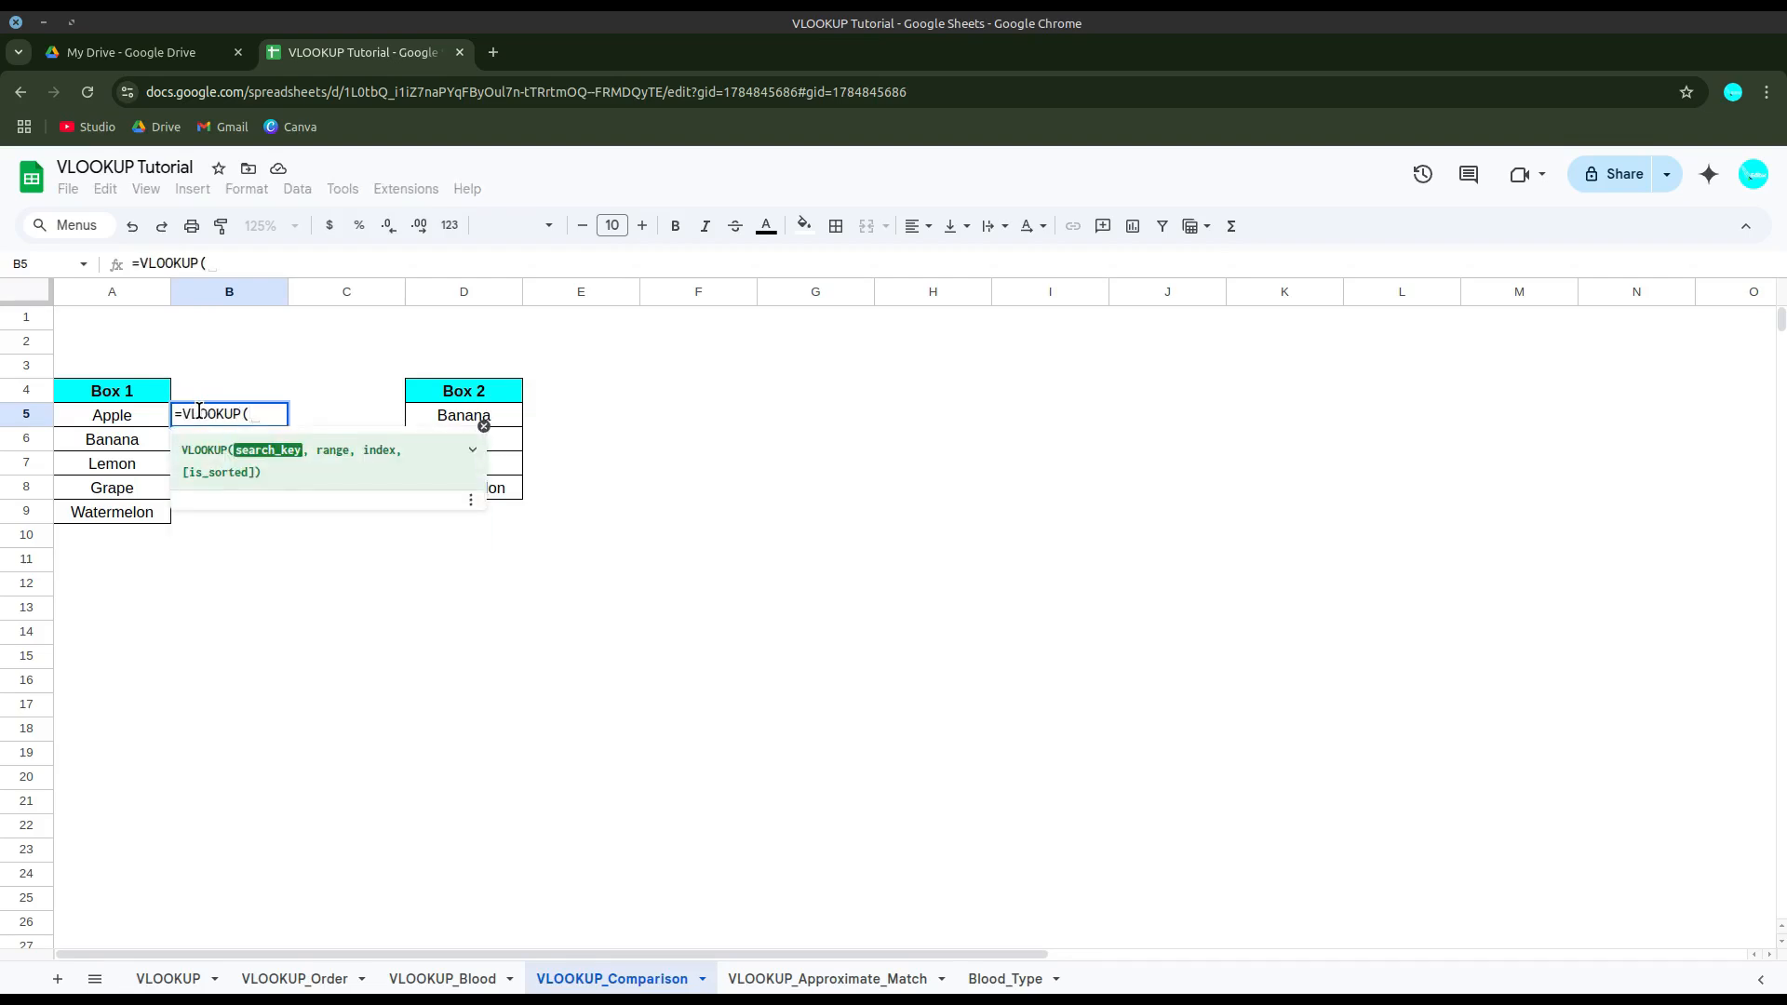
pyautogui.press('Left')
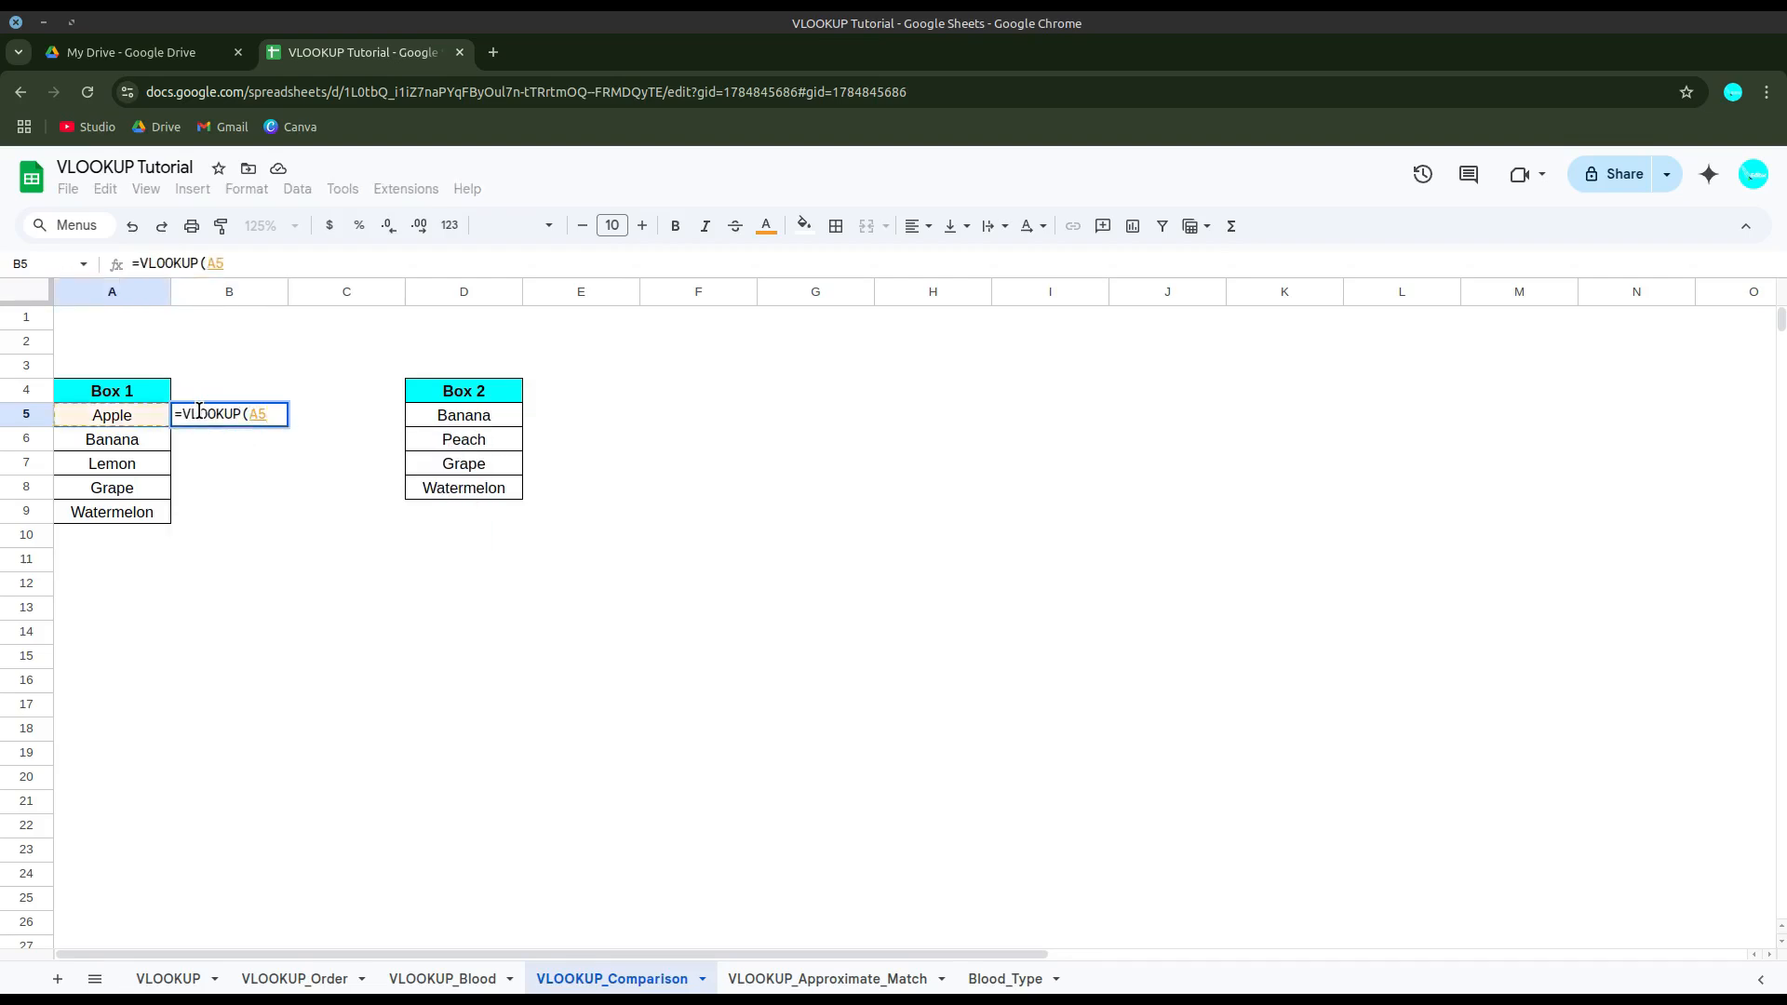
pyautogui.write(',')
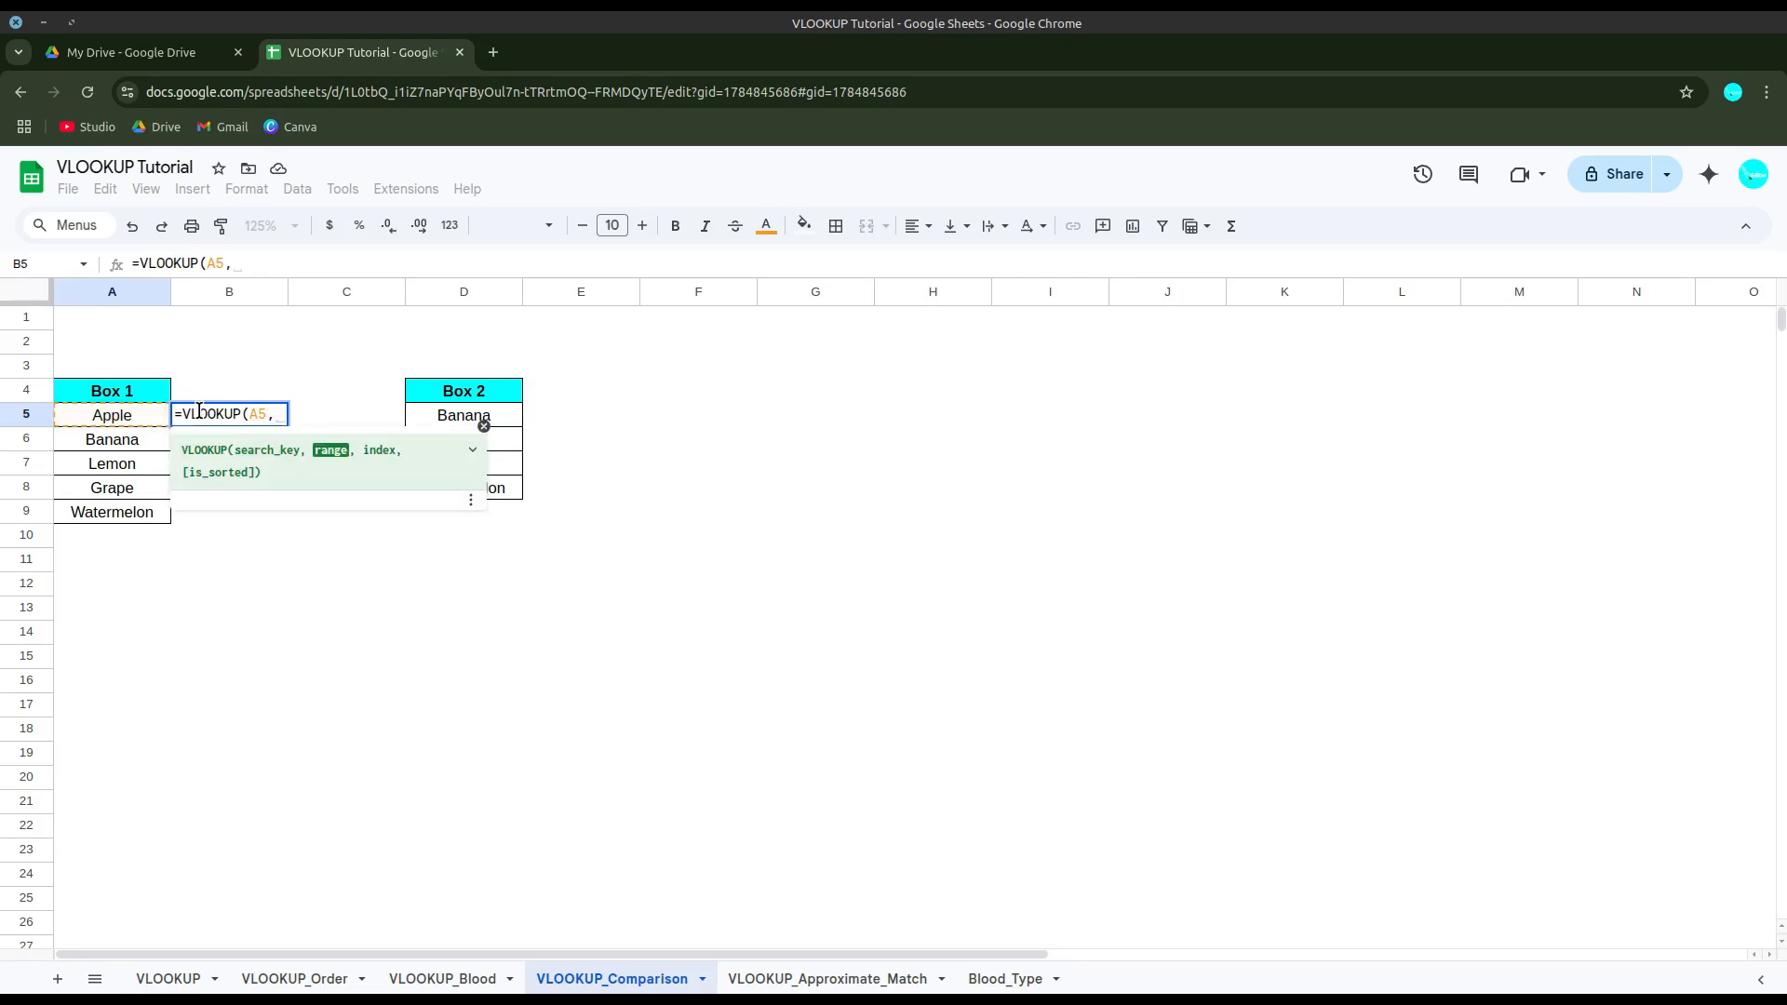
# Step: Complete the B5 formula with the Box 2 items as absolute range $D$5:$D$8, column index 1 and exact match 0
pyautogui.moveTo(503, 415); pyautogui.dragTo(499, 506)
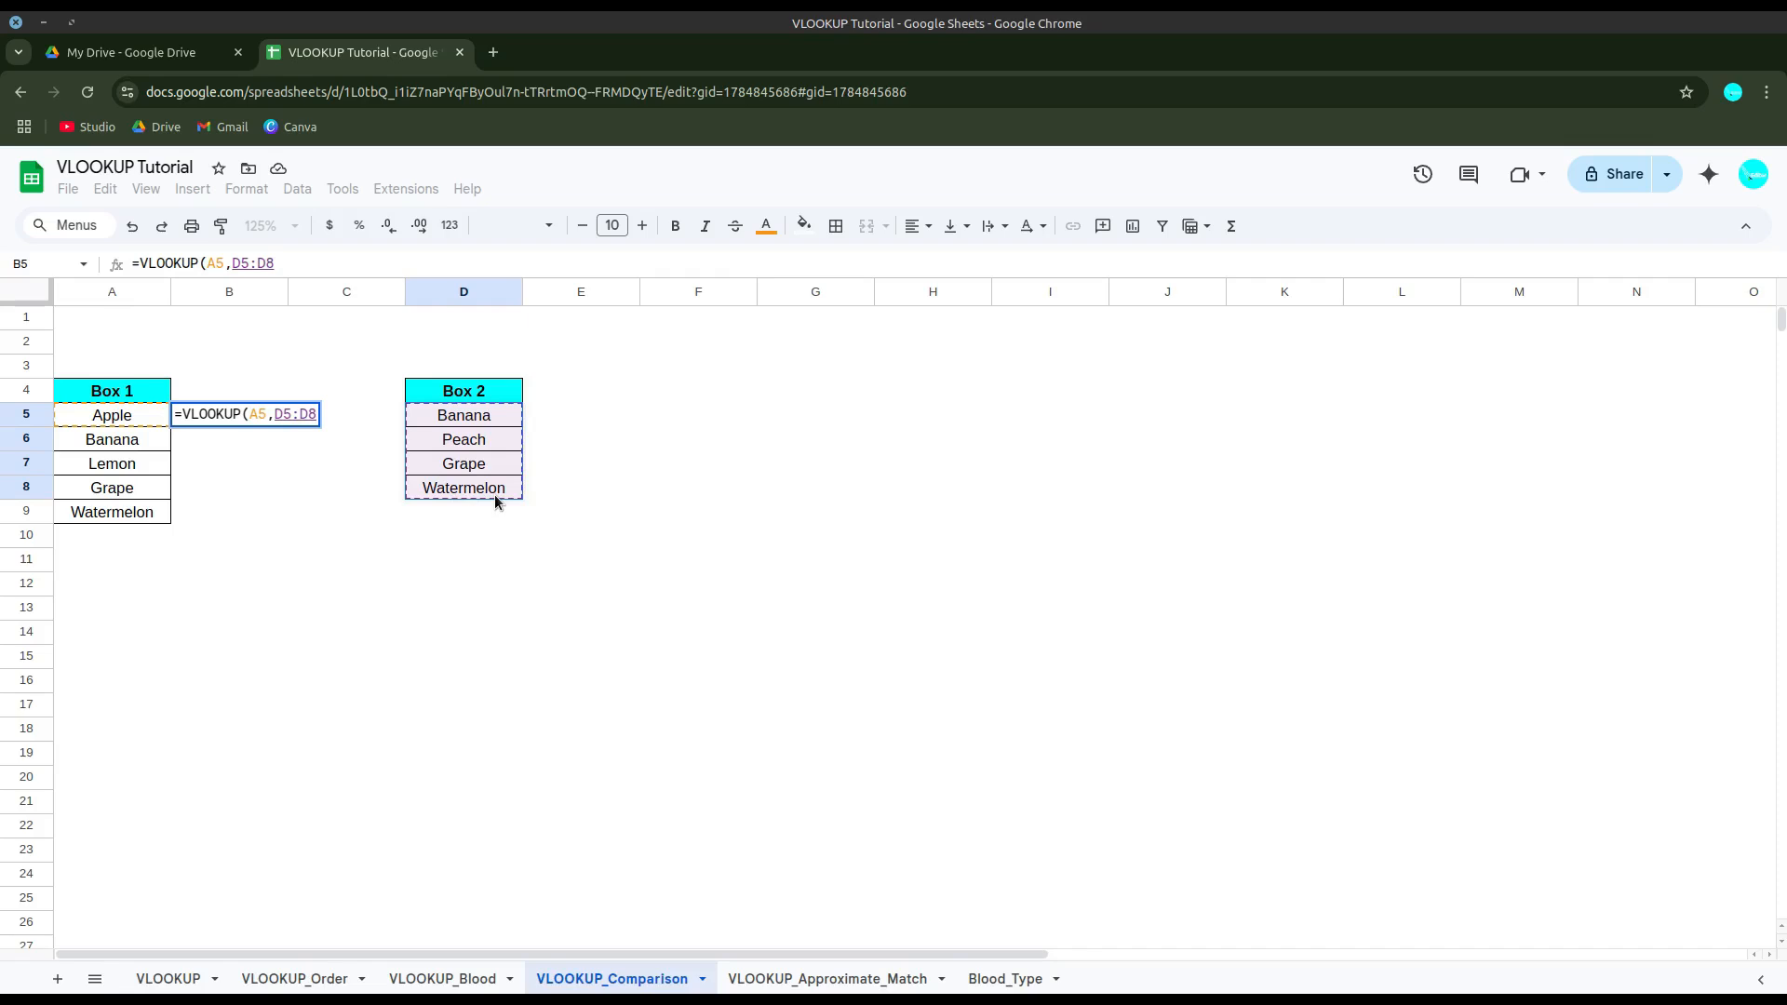
pyautogui.press('F4')
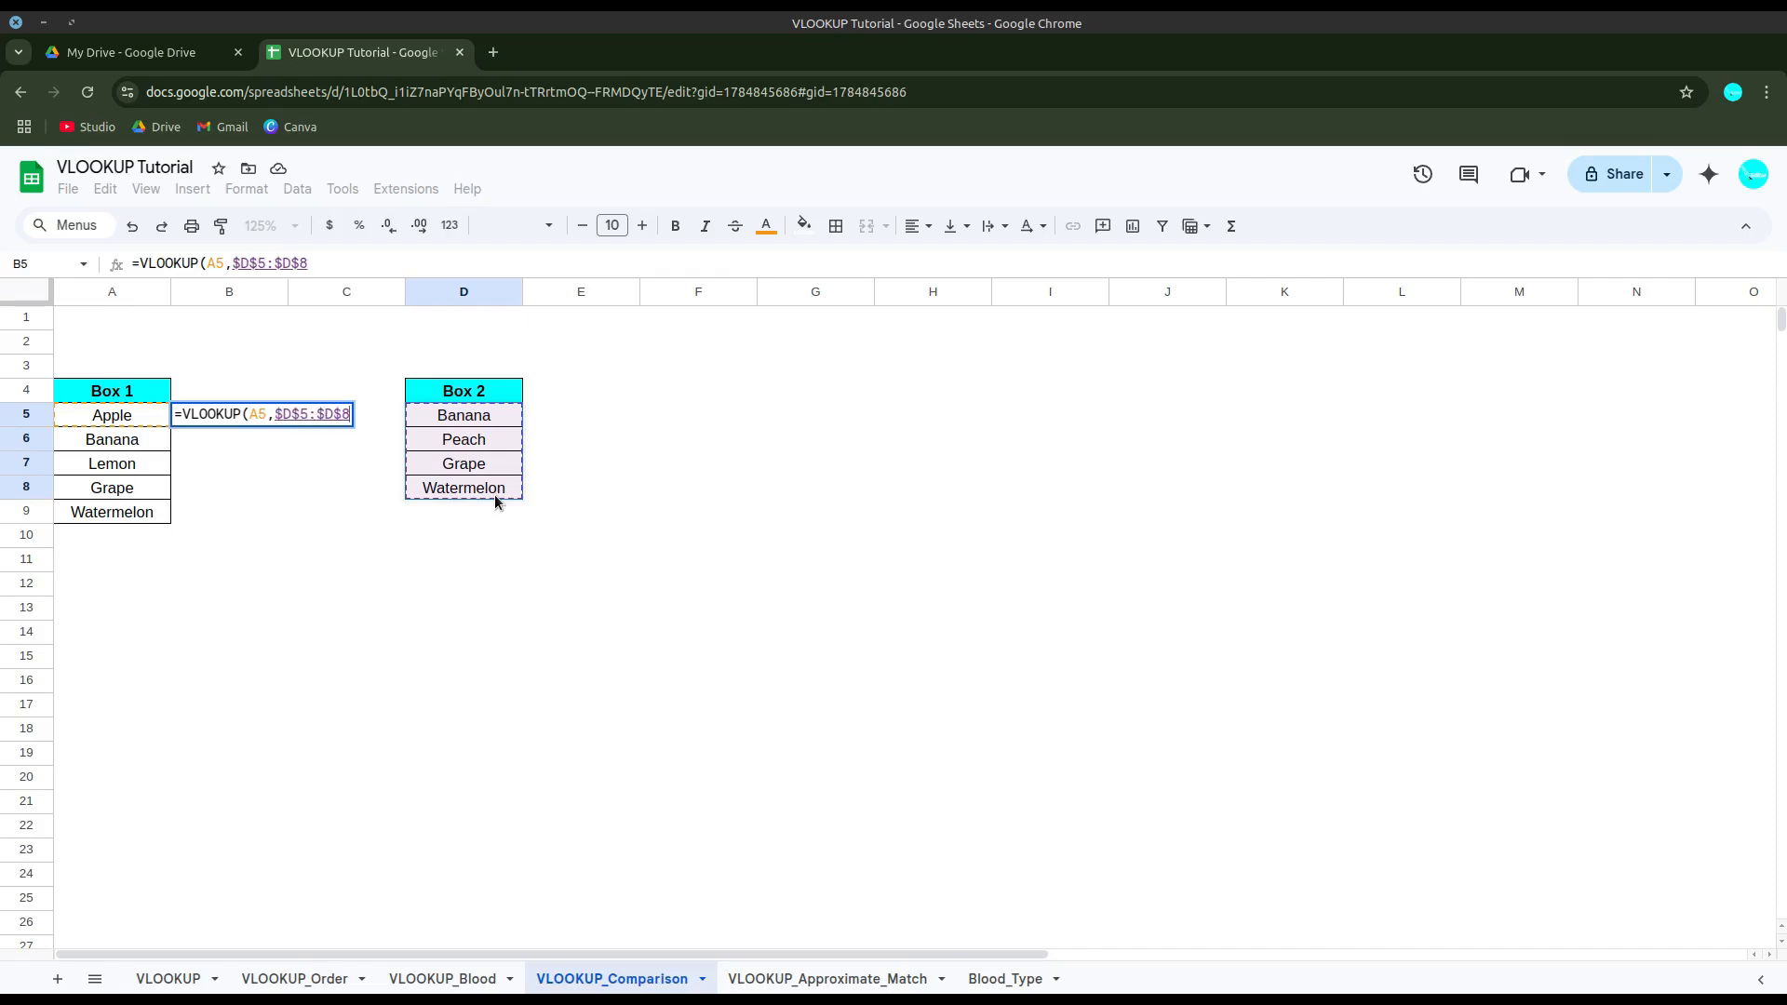
pyautogui.write(',')
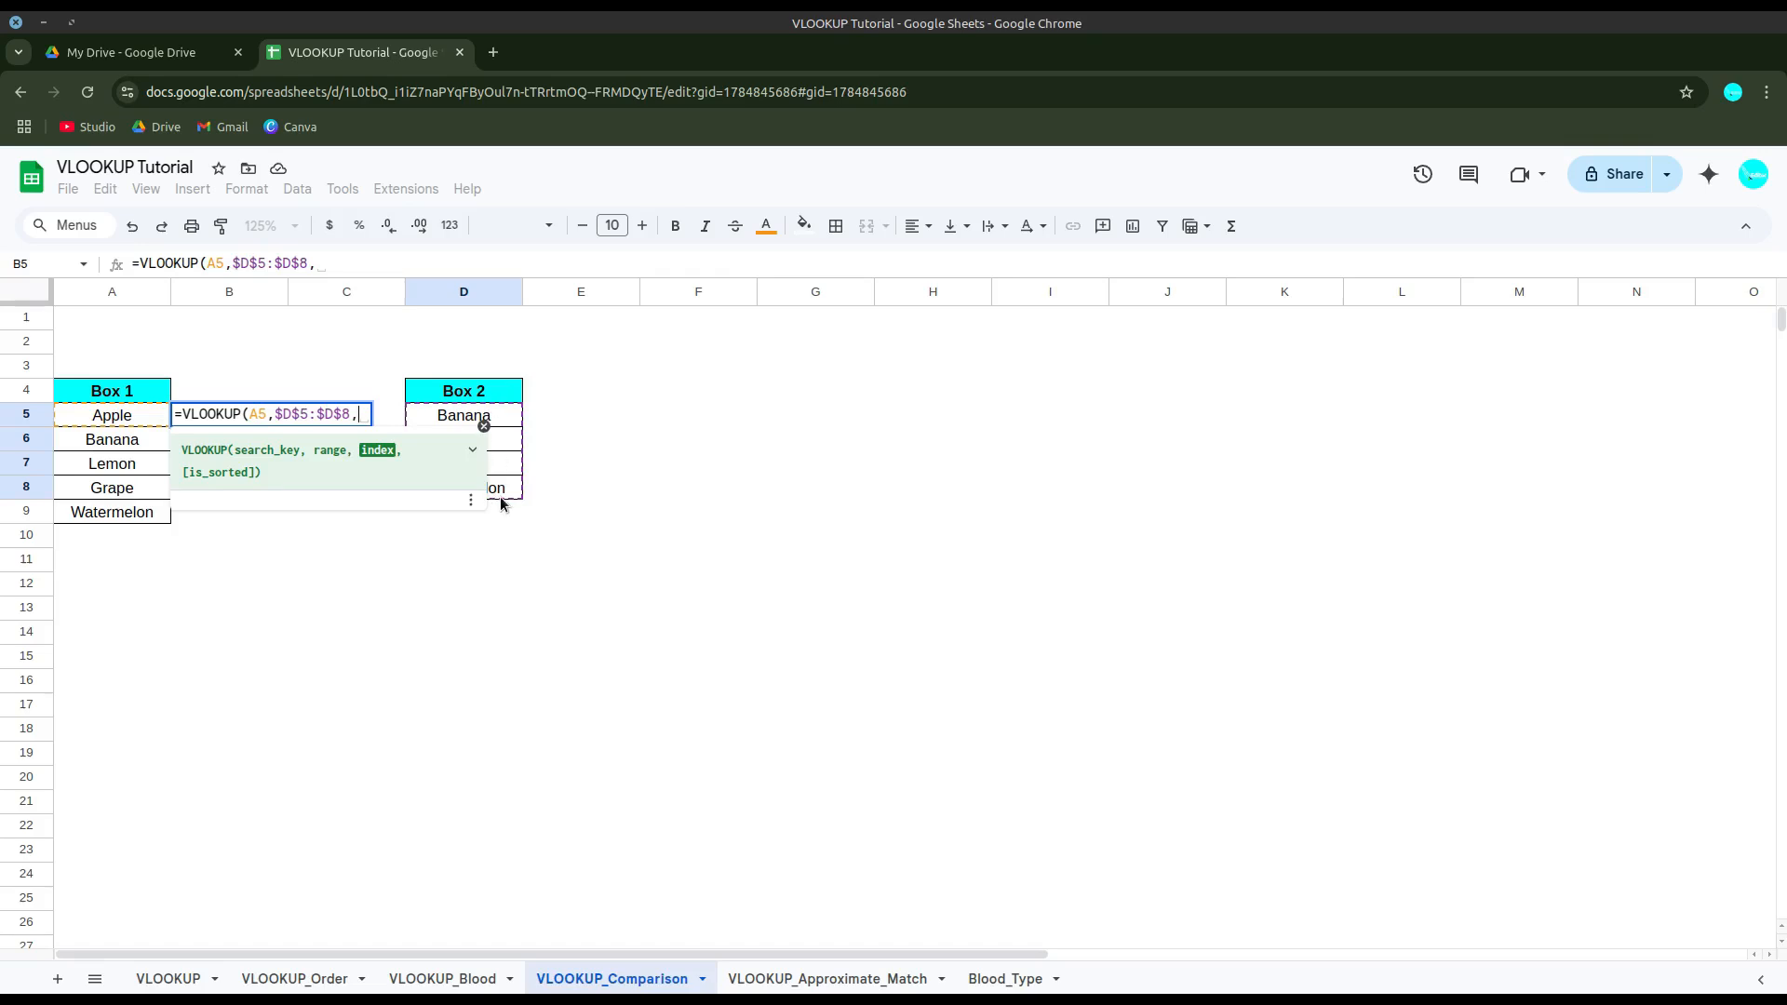
pyautogui.write('1,0')
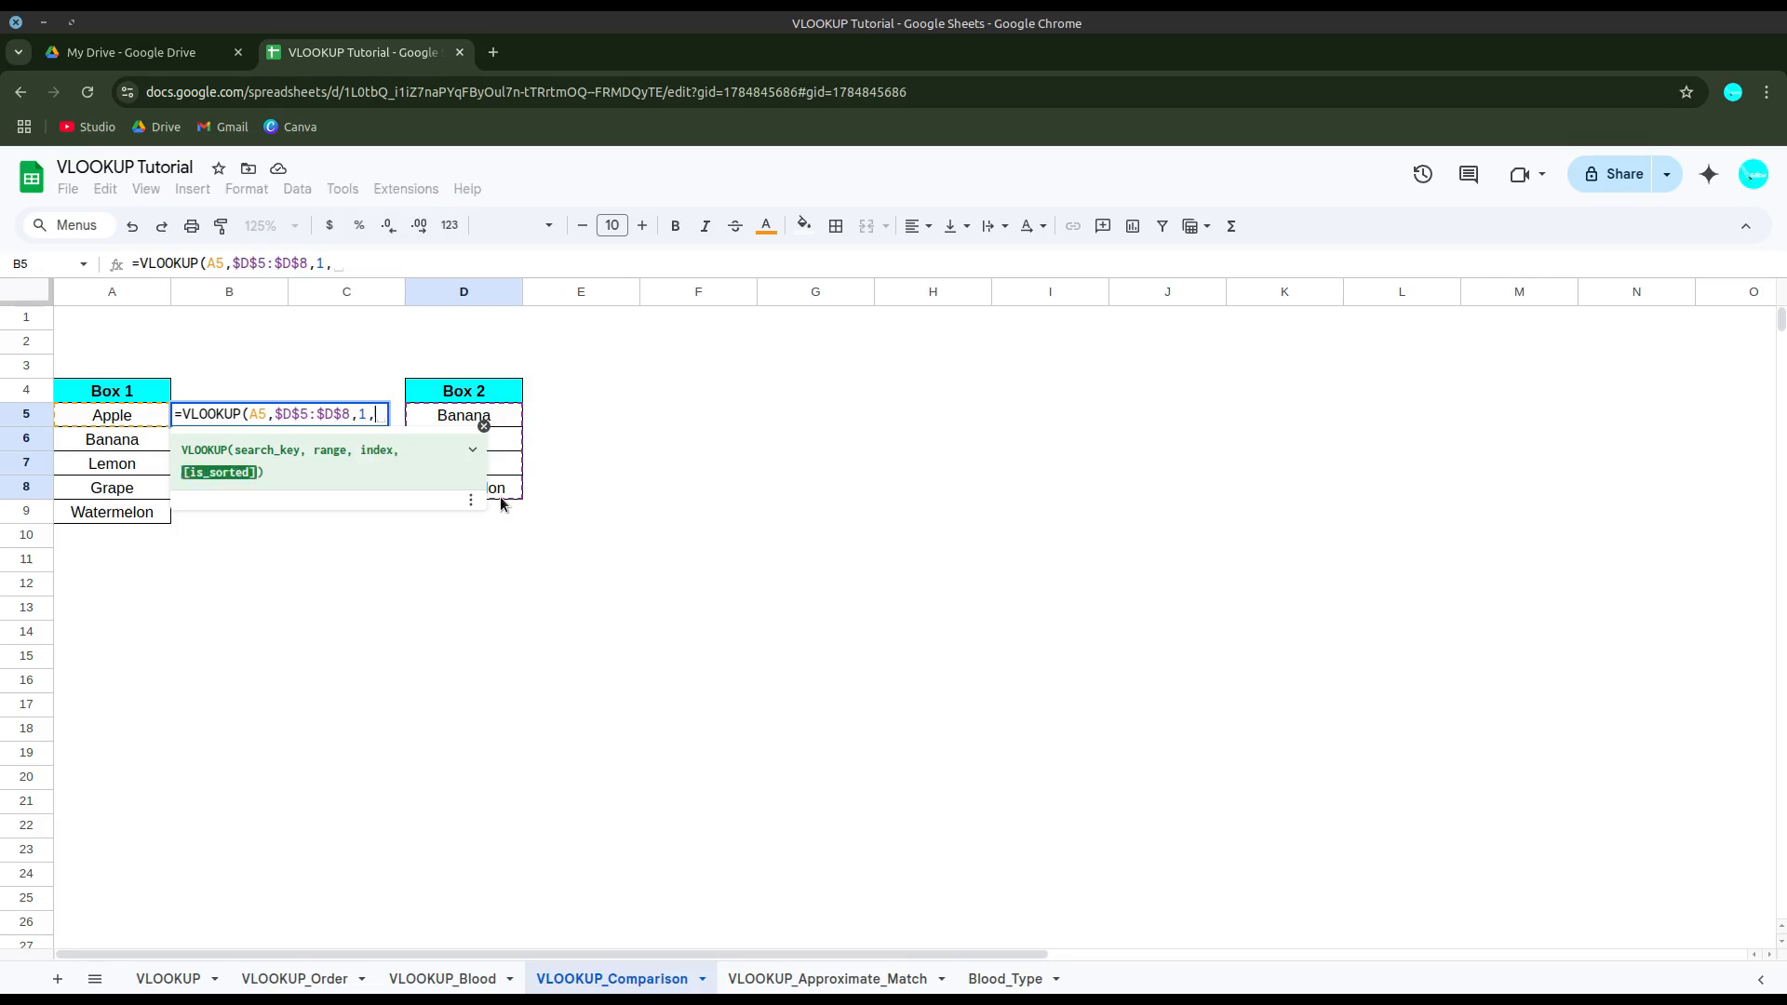
pyautogui.write(')')
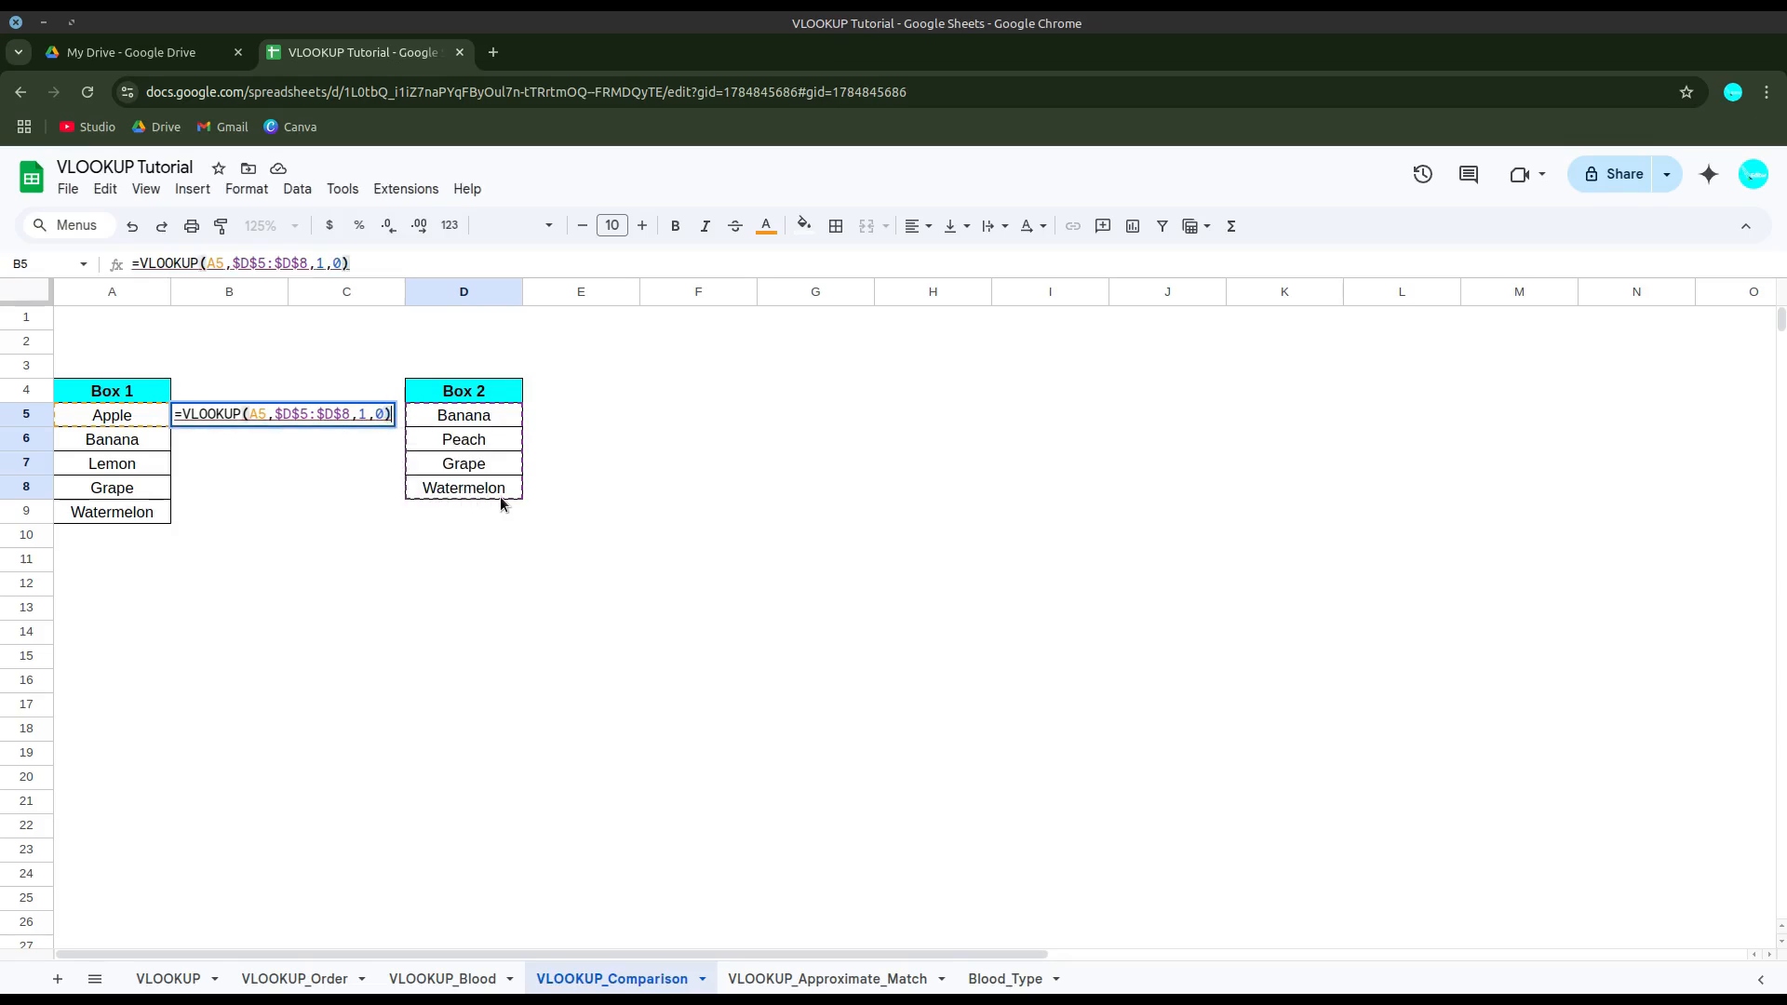
pyautogui.press('Return')
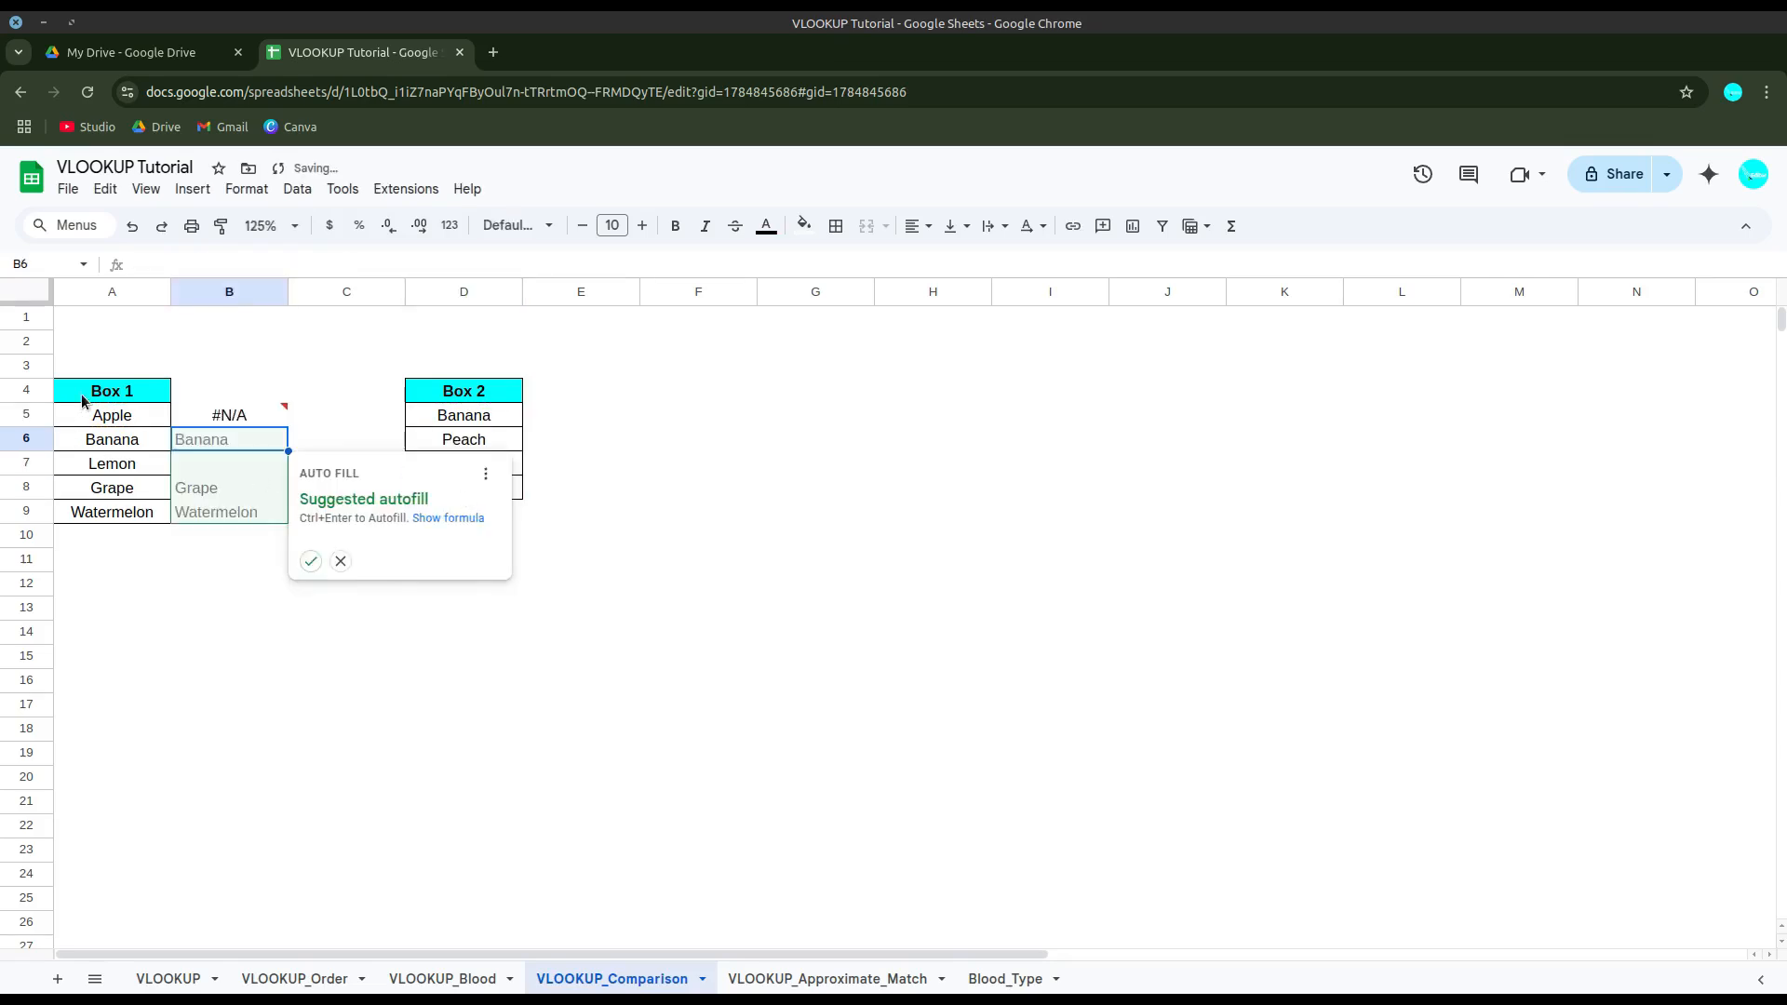
# Step: Accept the suggested autofill to extend the B5 comparison formula through B9, and review the results against Box 2
pyautogui.click(308, 563)
pyautogui.click(395, 631)
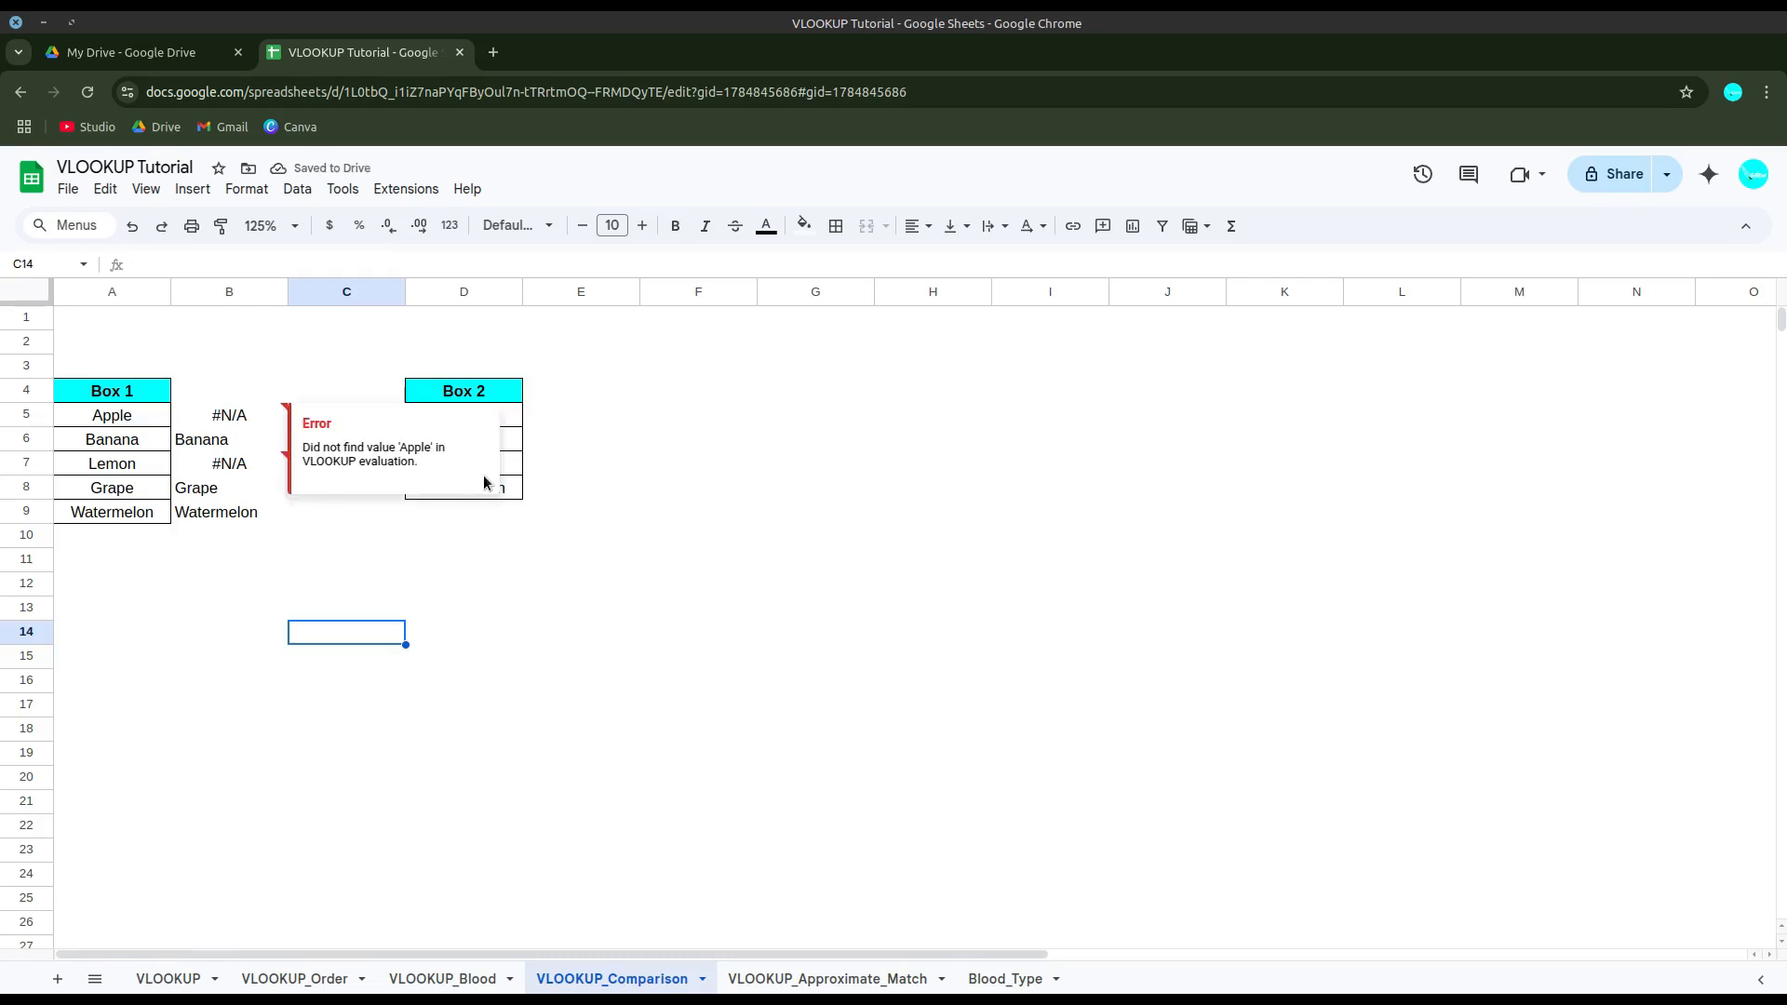
pyautogui.click(529, 605)
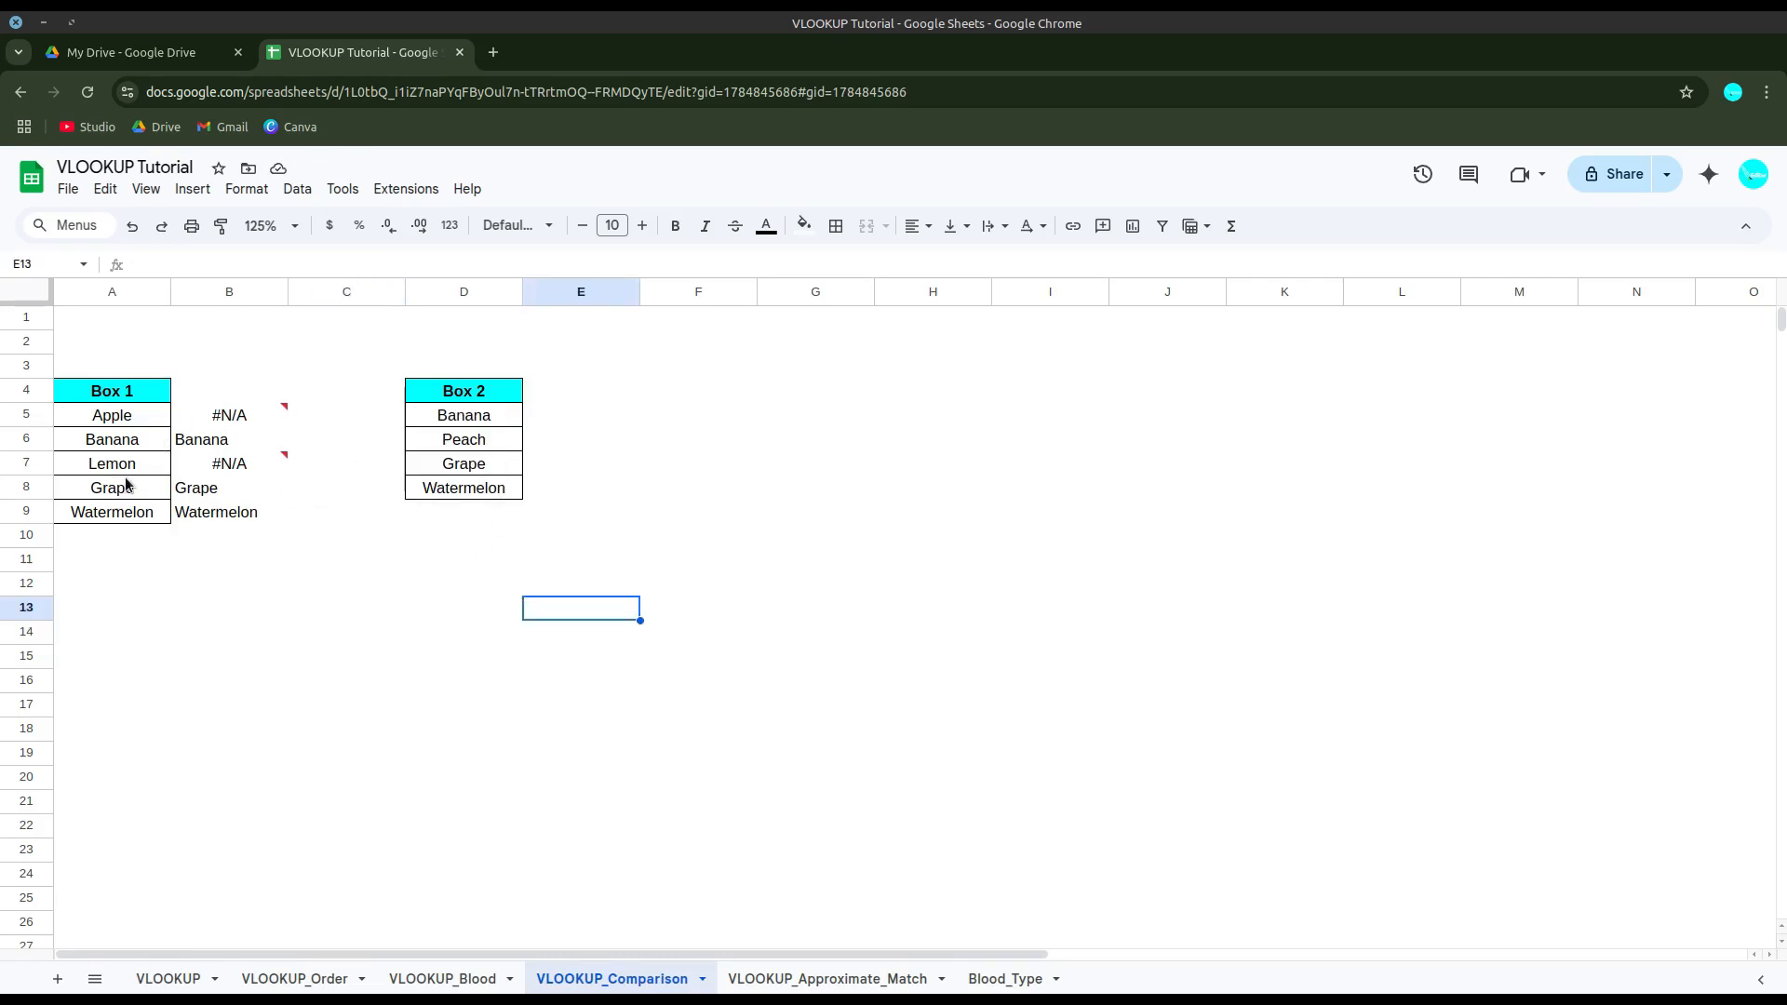
pyautogui.click(459, 495)
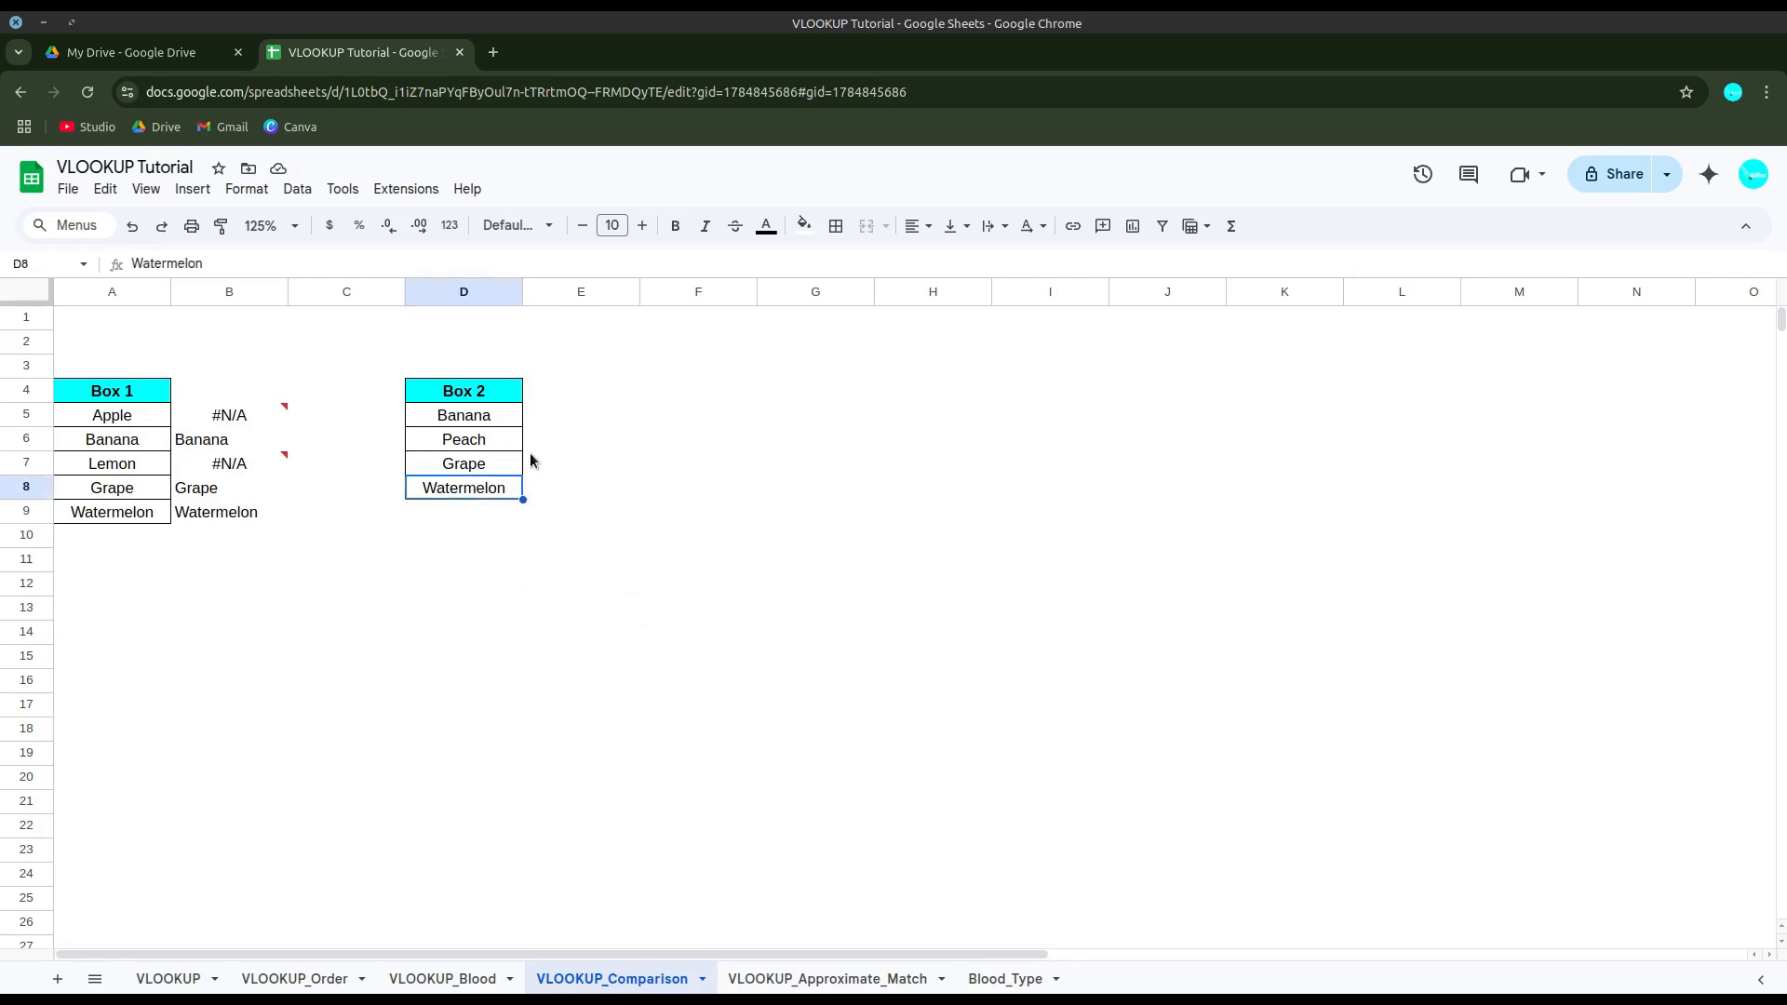
# Step: Start a VLOOKUP formula in E5, next to the Box 2 list, with D5 as the search key
pyautogui.click(558, 417)
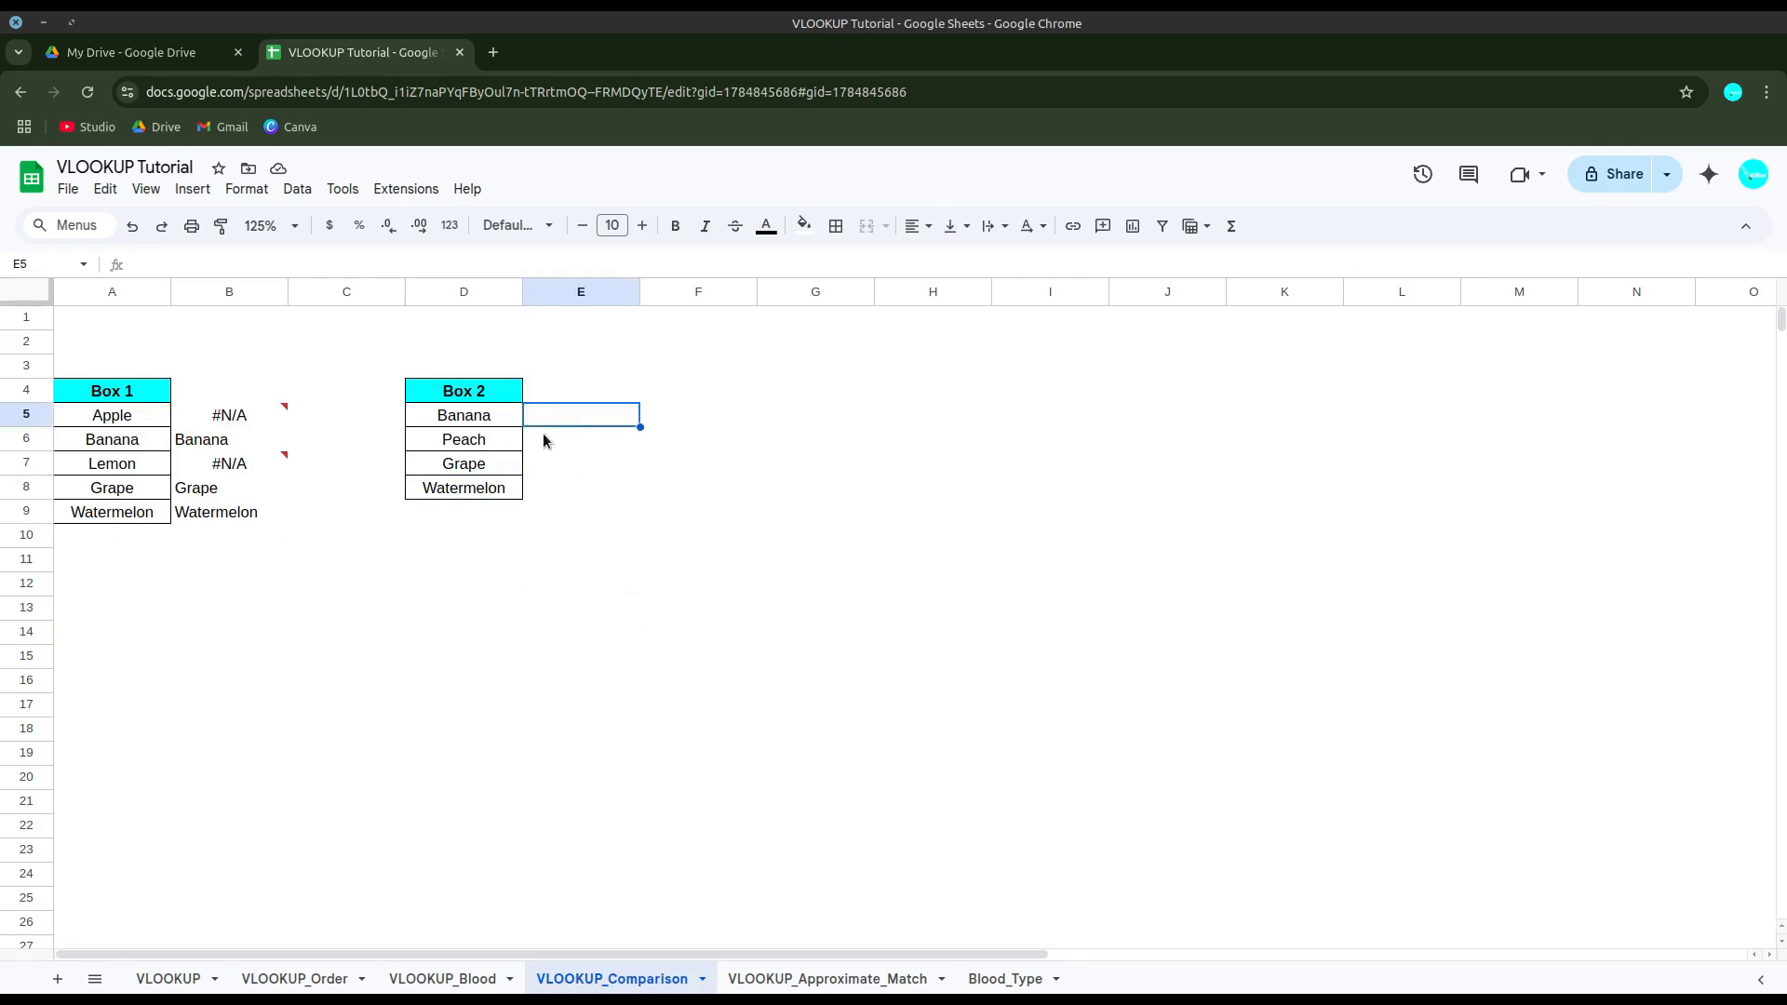
pyautogui.write('=vlook')
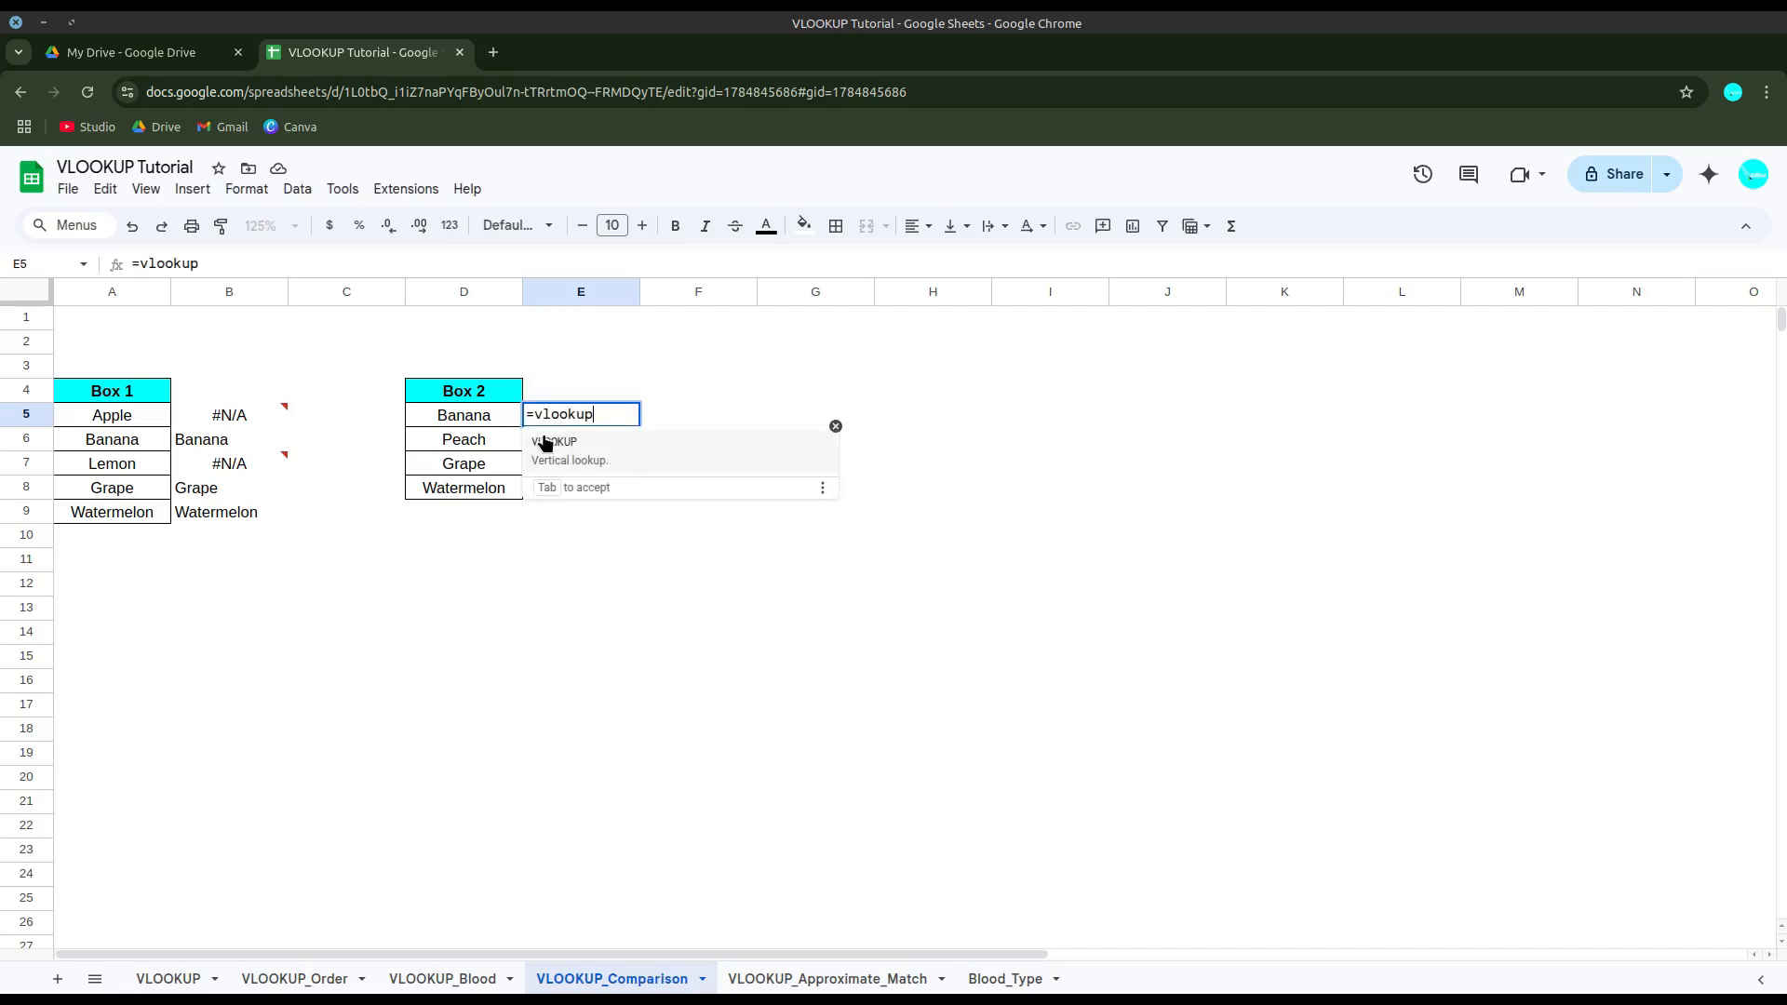
pyautogui.write('up')
pyautogui.click(546, 444)
pyautogui.press('Left')
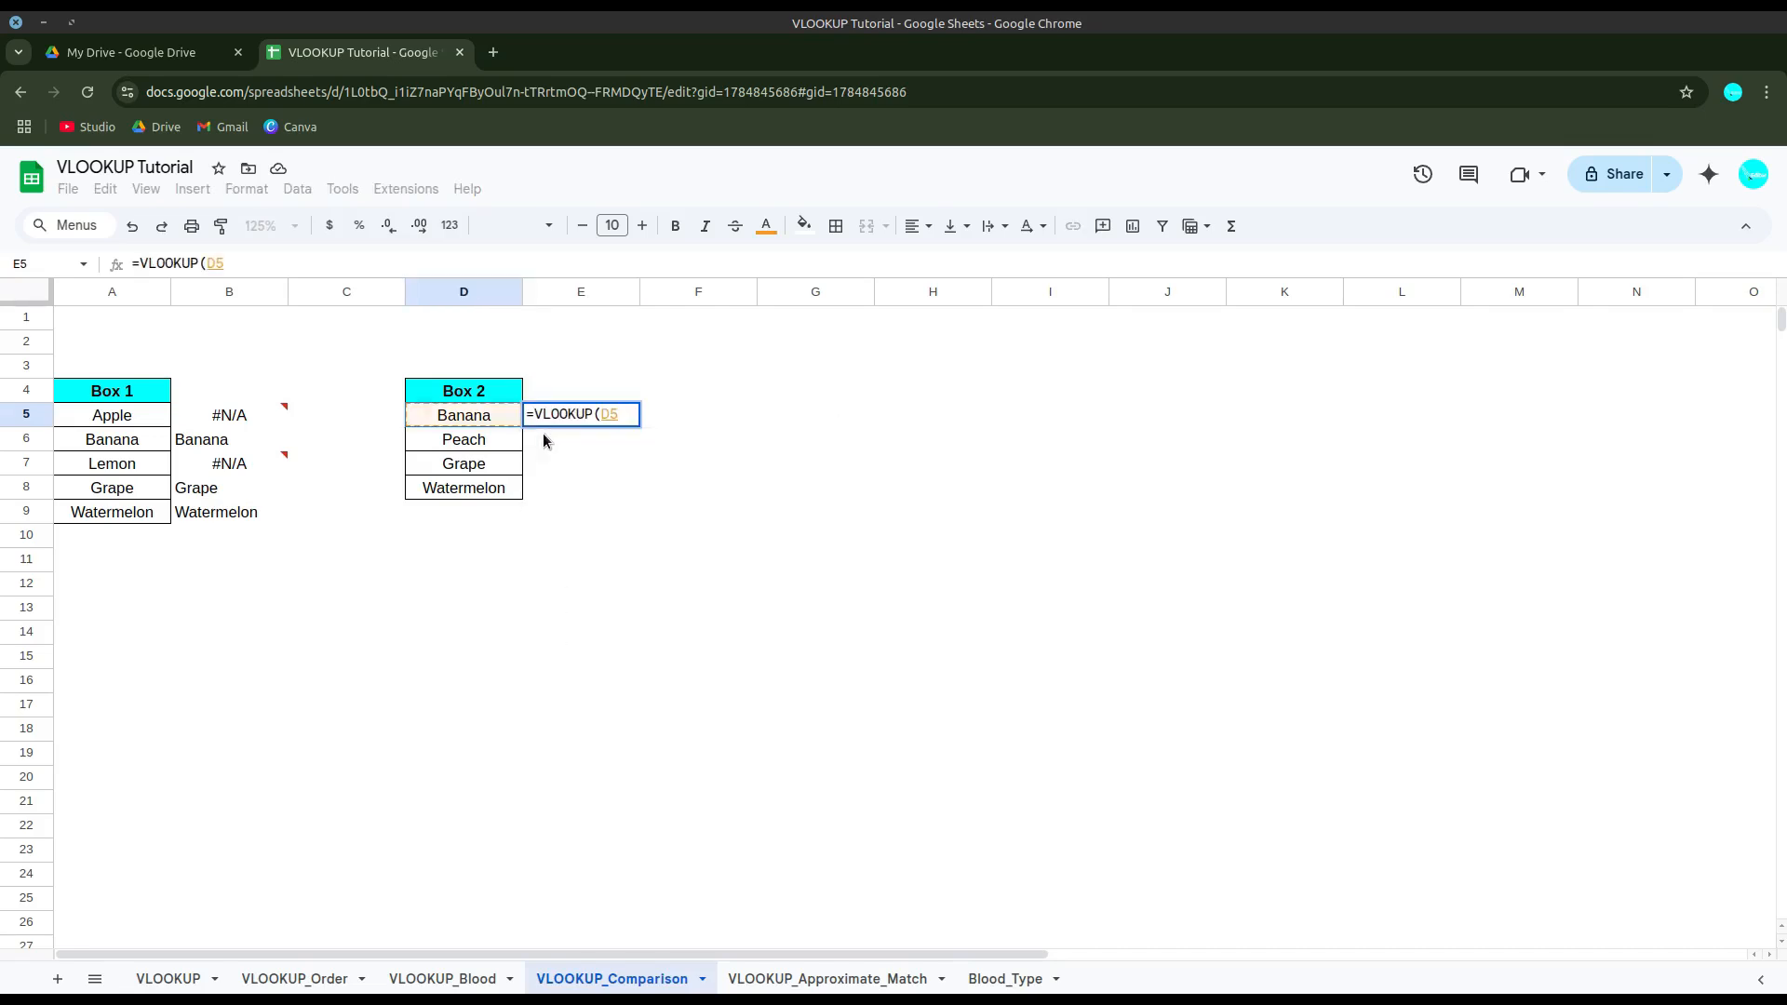
pyautogui.write(',')
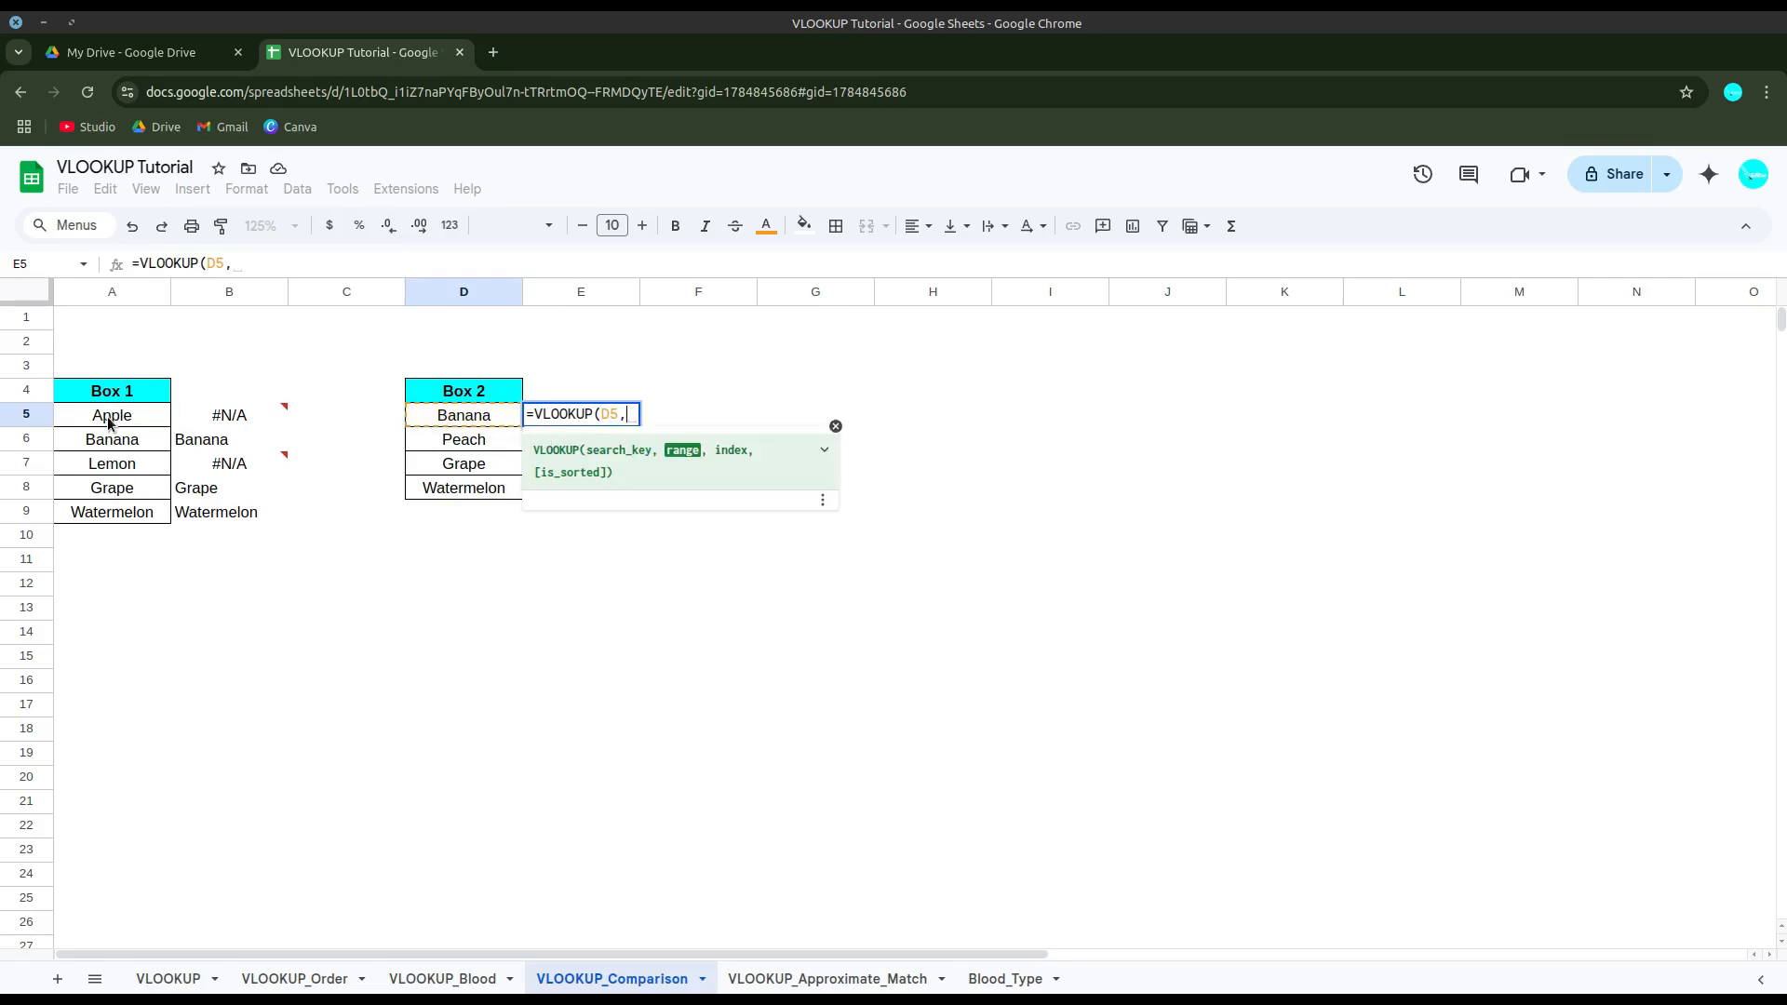
# Step: Complete the E5 formula with the Box 1 items as absolute range $A$5:$A$9, column index 1 and exact match 0
pyautogui.moveTo(108, 416); pyautogui.dragTo(141, 519)
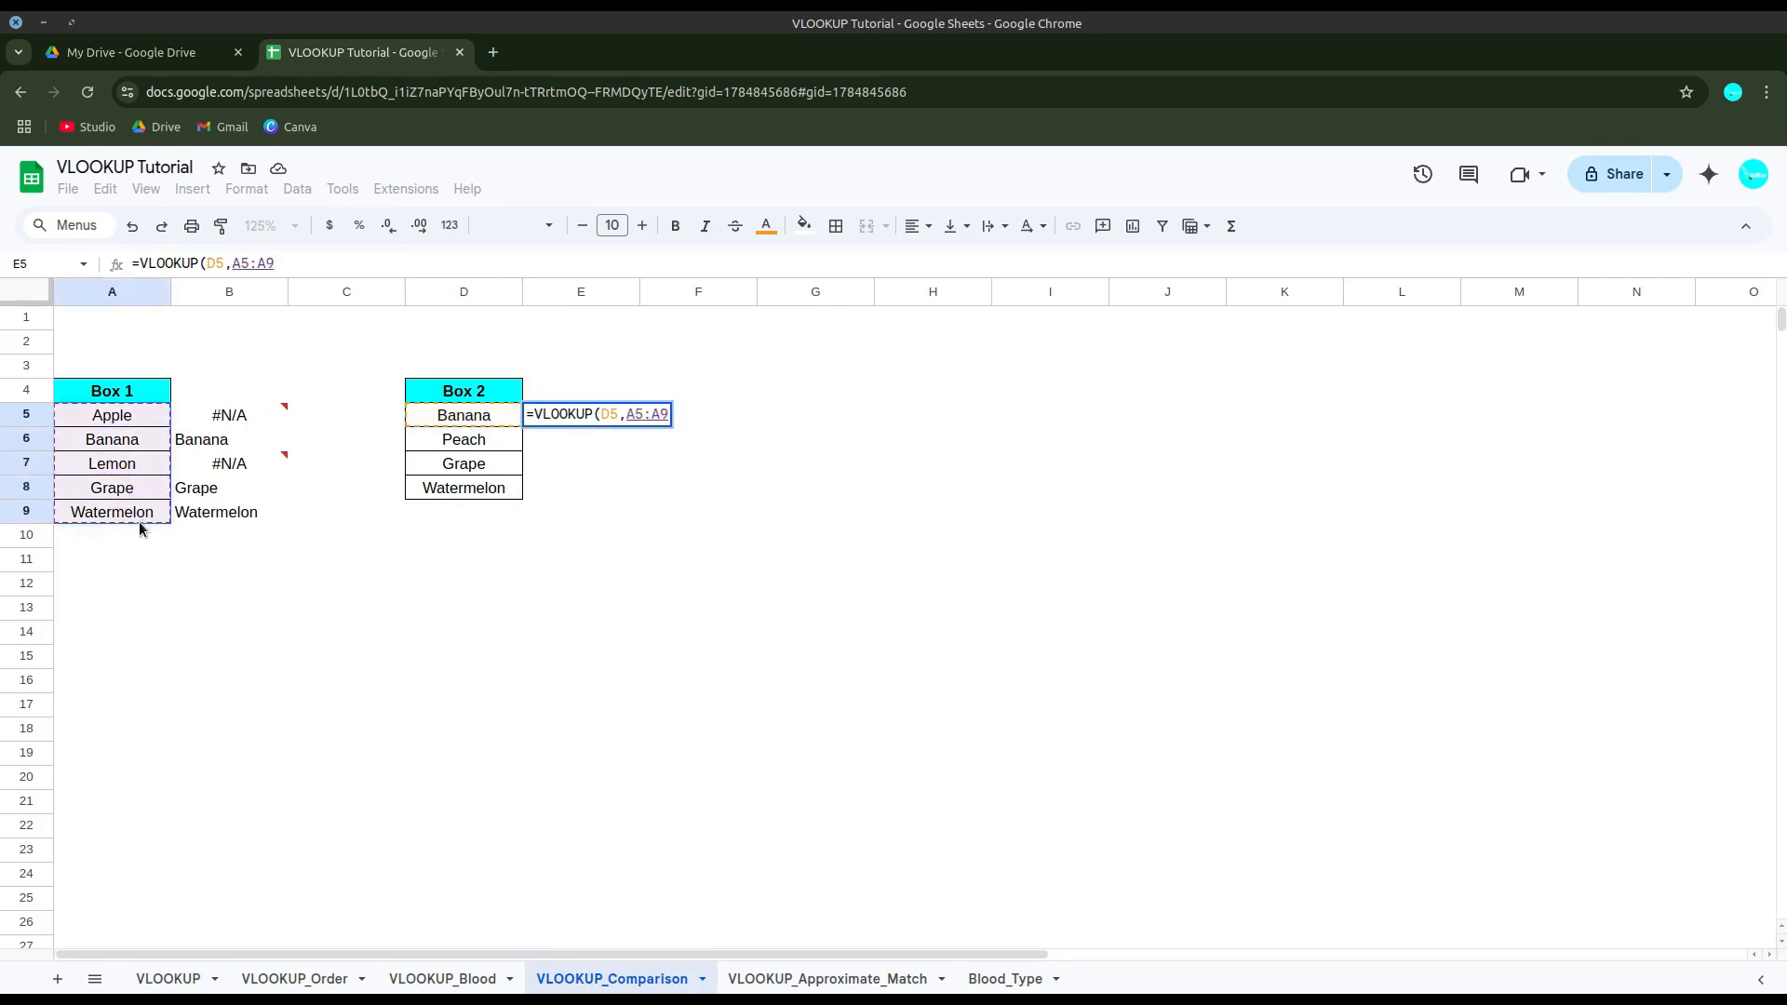
pyautogui.press('F4')
pyautogui.write(',1')
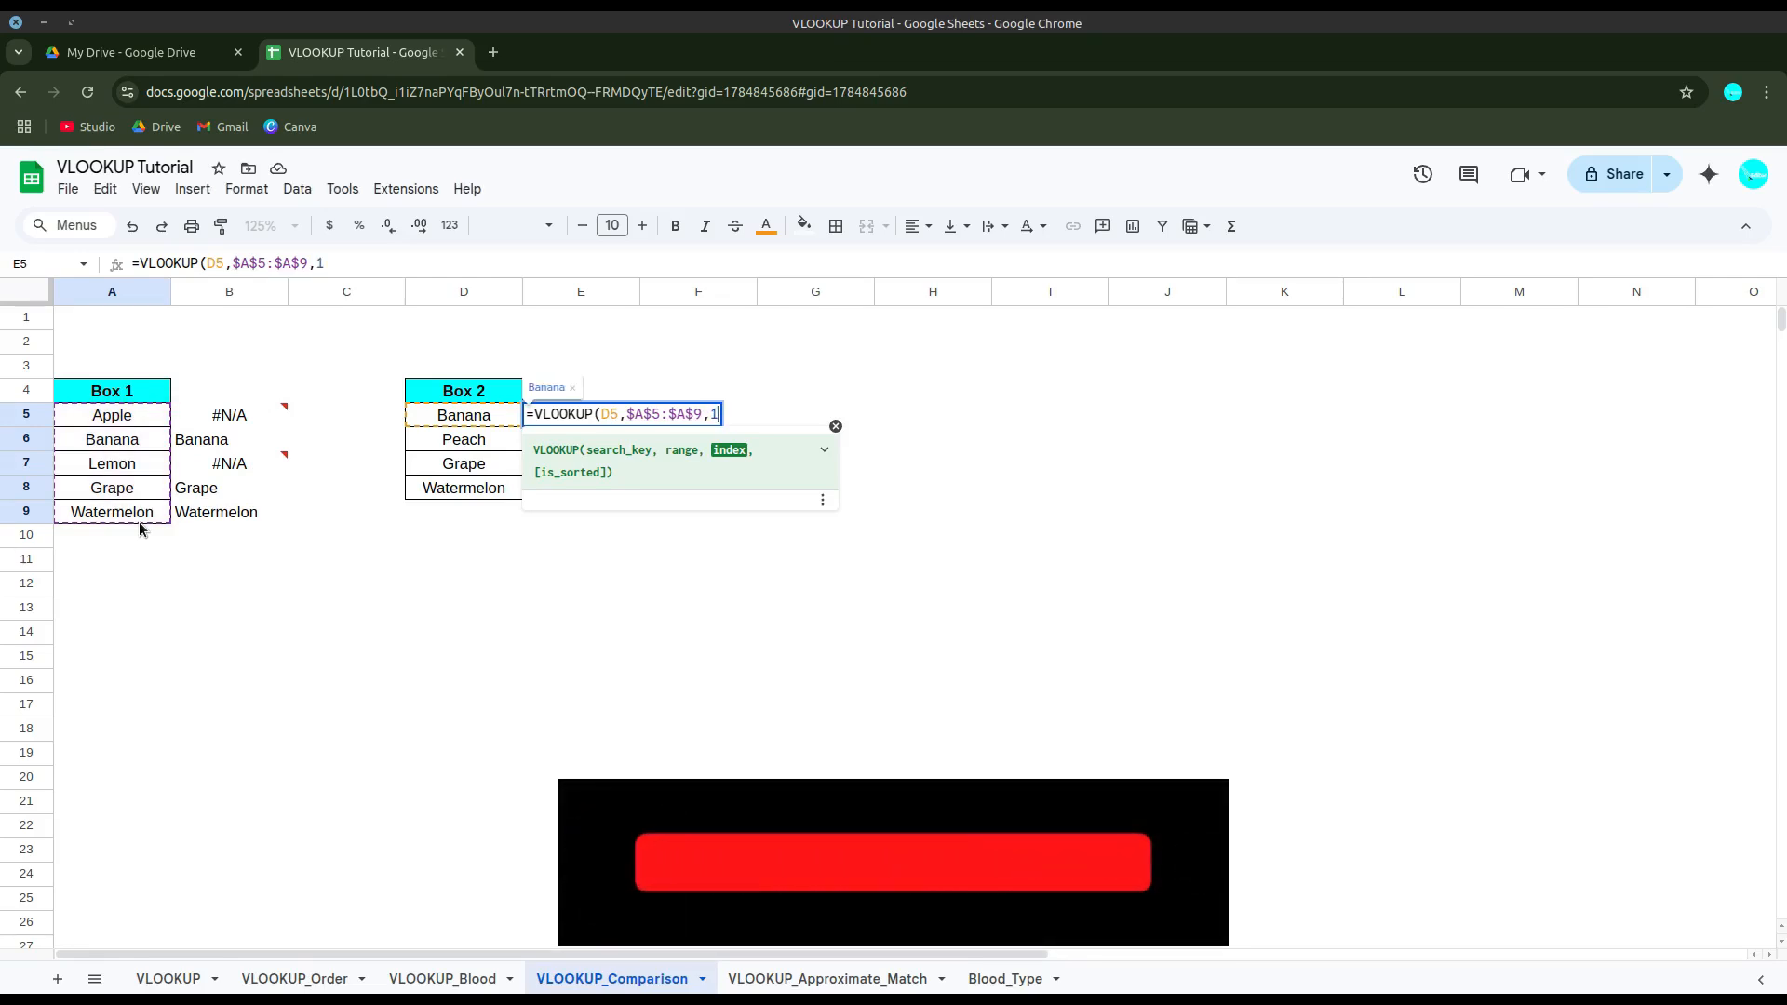
pyautogui.write(',0)')
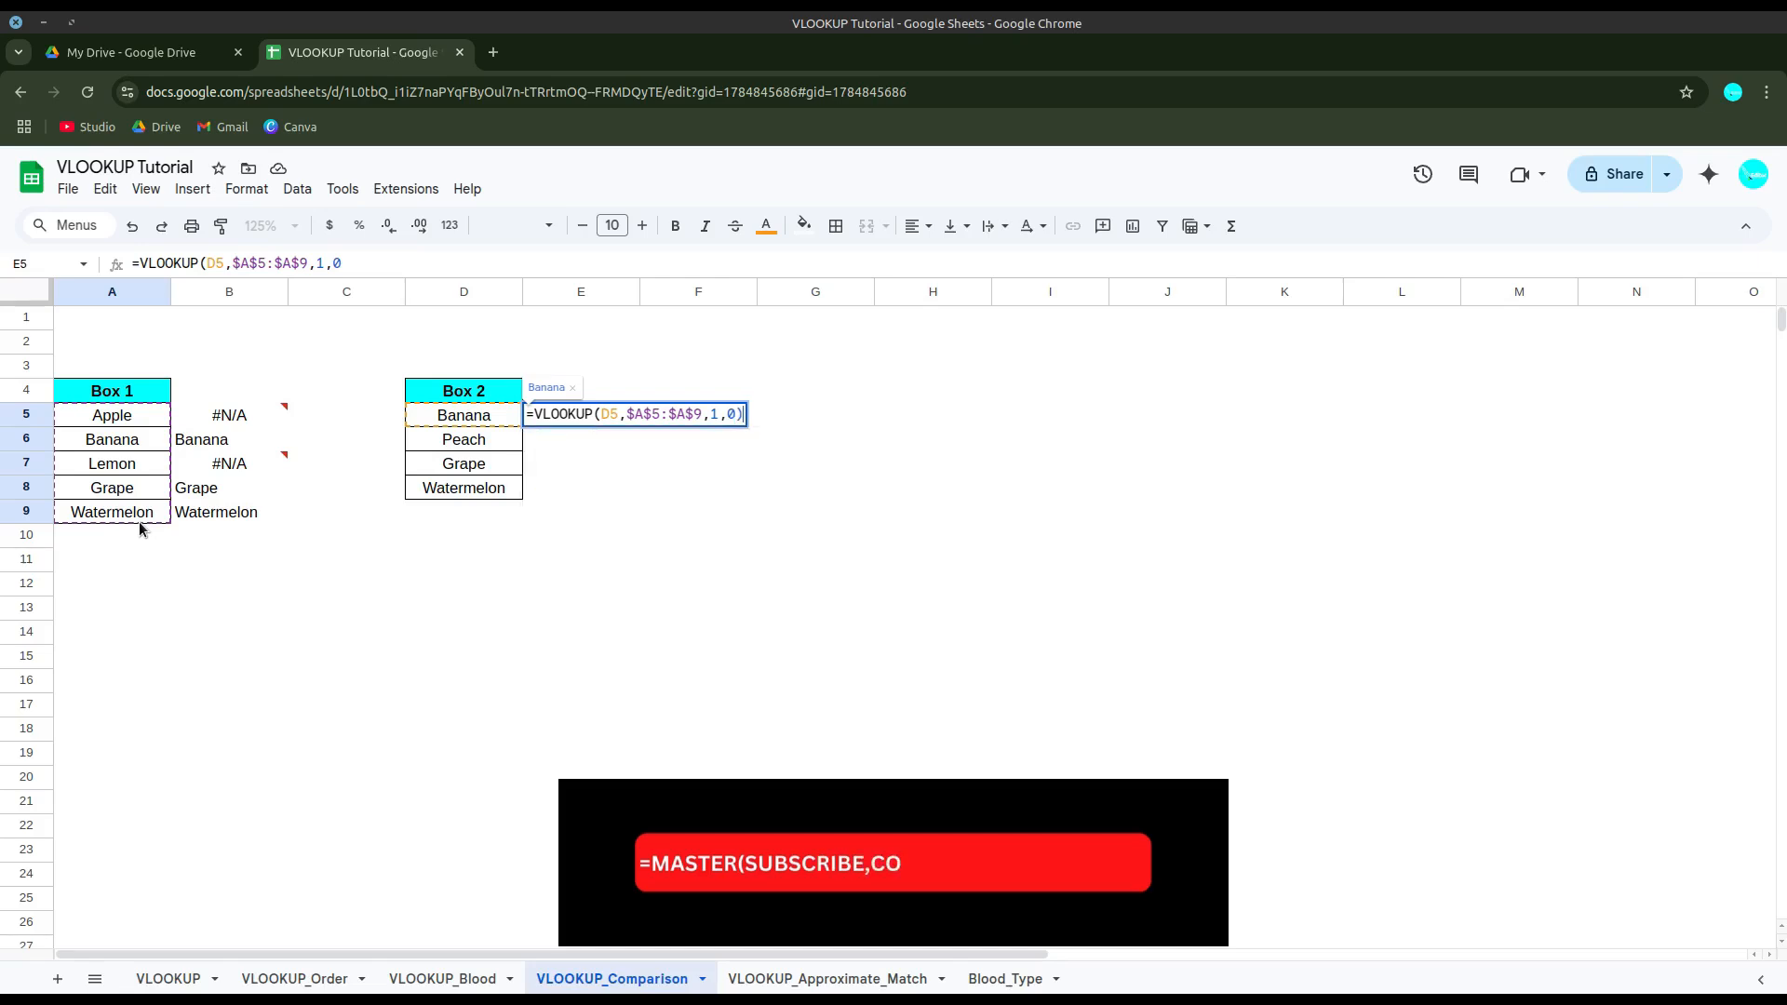
pyautogui.press('Return')
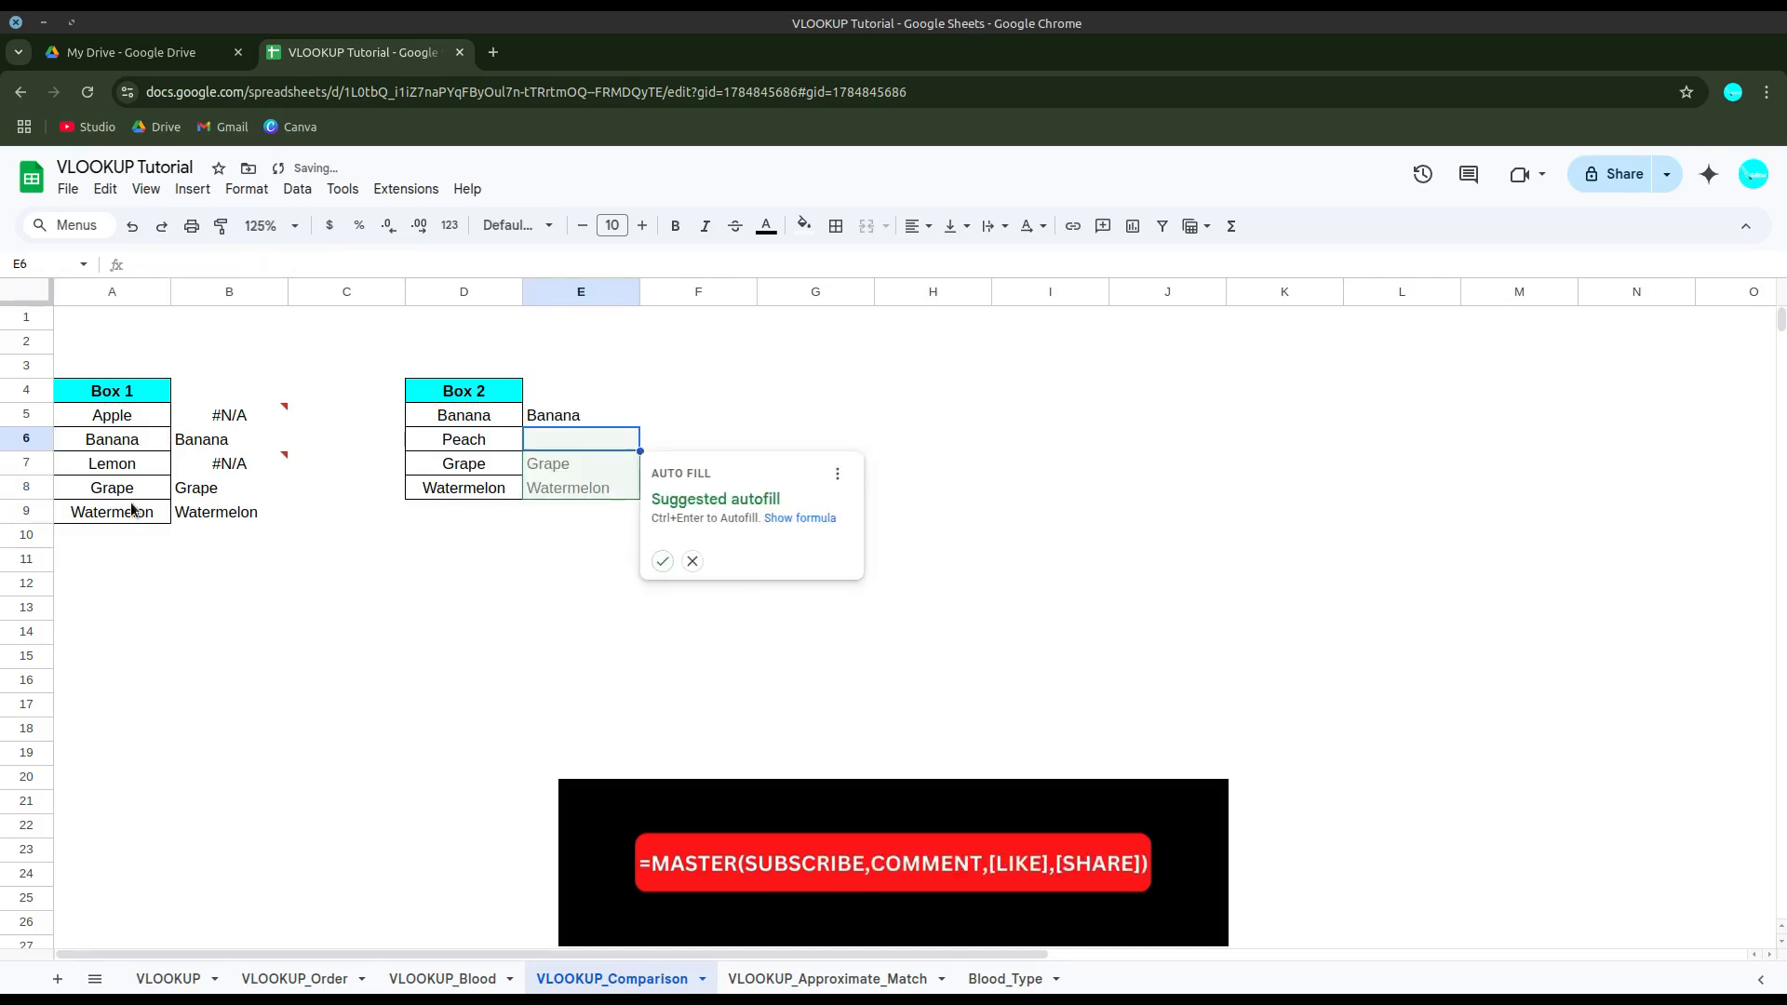
# Step: Accept the suggested autofill to extend the E5 comparison formula through E8 beside the Box 2 list
pyautogui.click(664, 562)
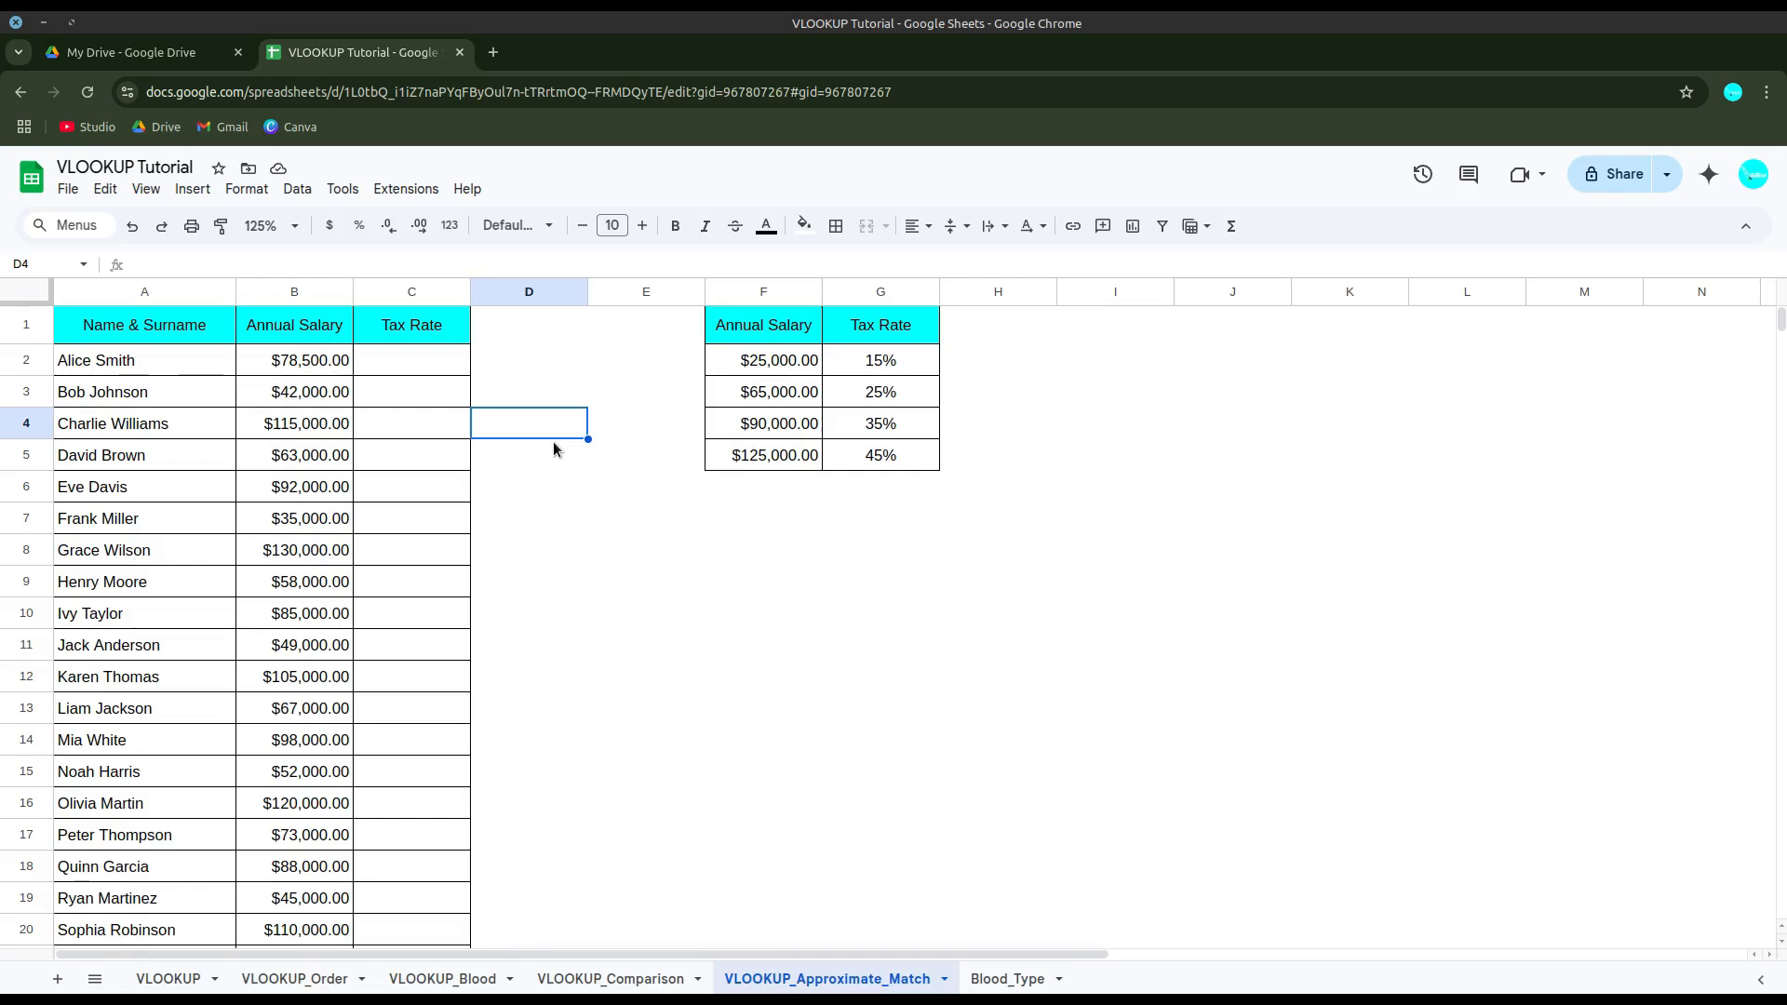
# Step: Revisit the phone lookup example on the VLOOKUP sheet, and return to the VLOOKUP_Approximate_Match sheet
pyautogui.click(161, 979)
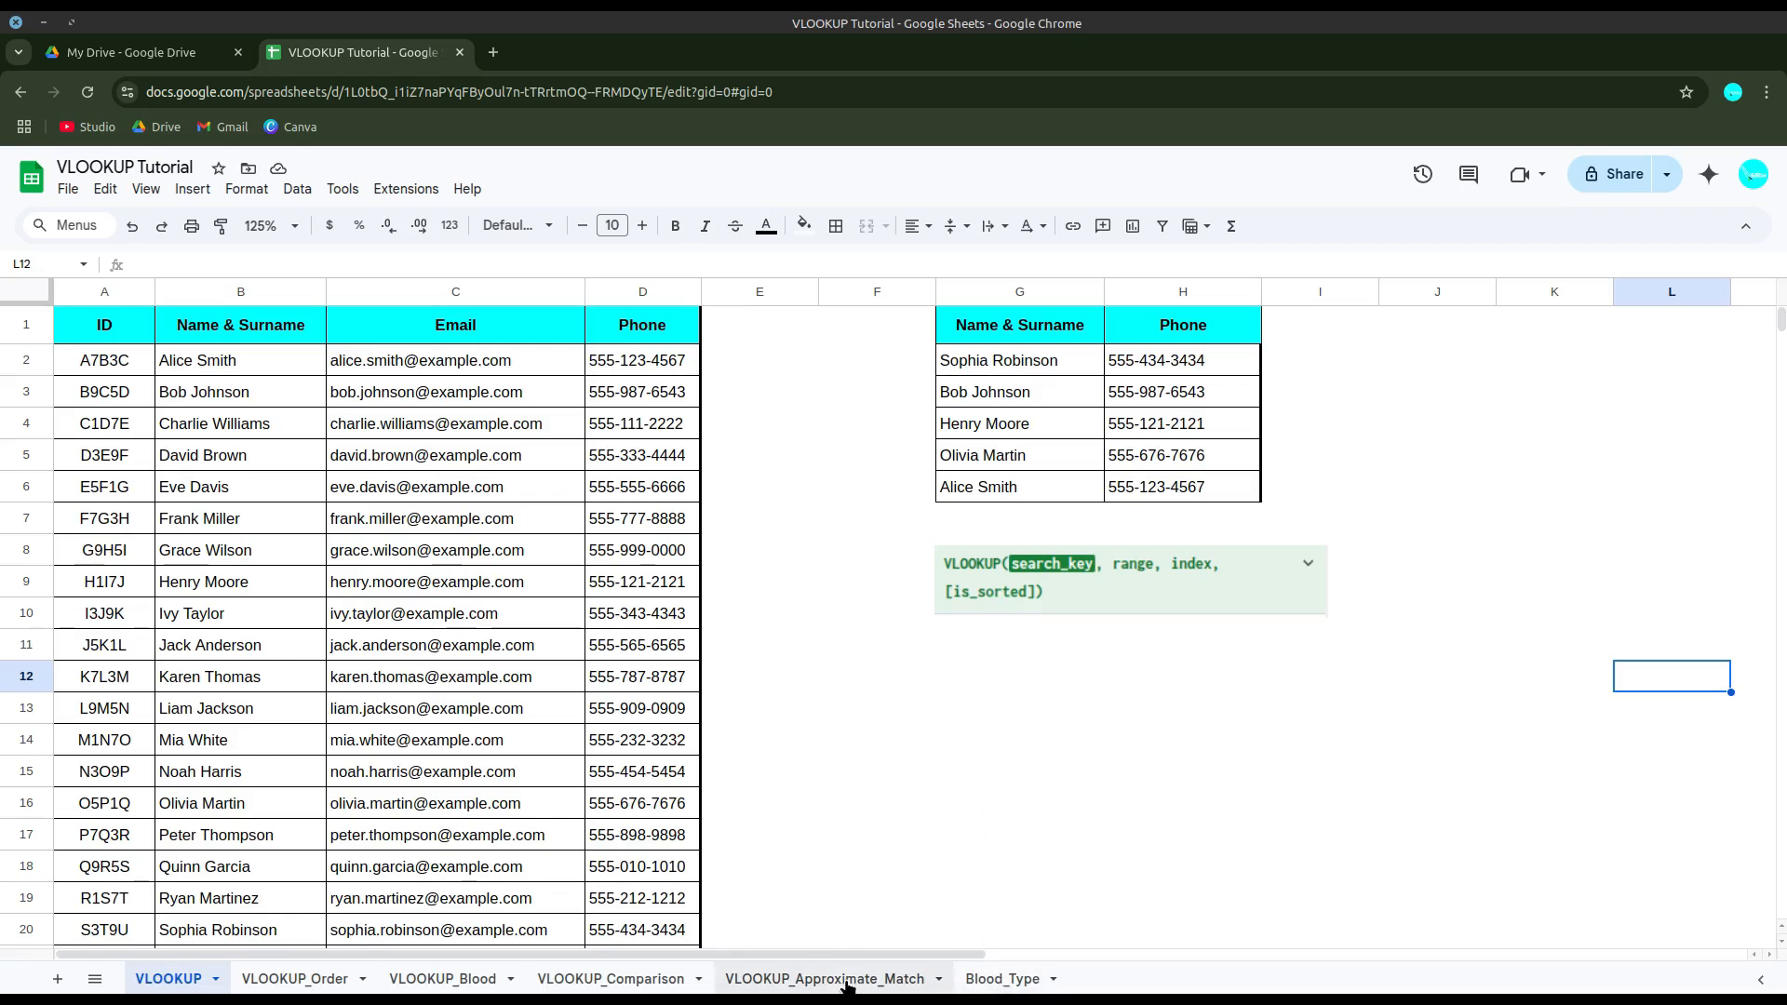
pyautogui.click(800, 981)
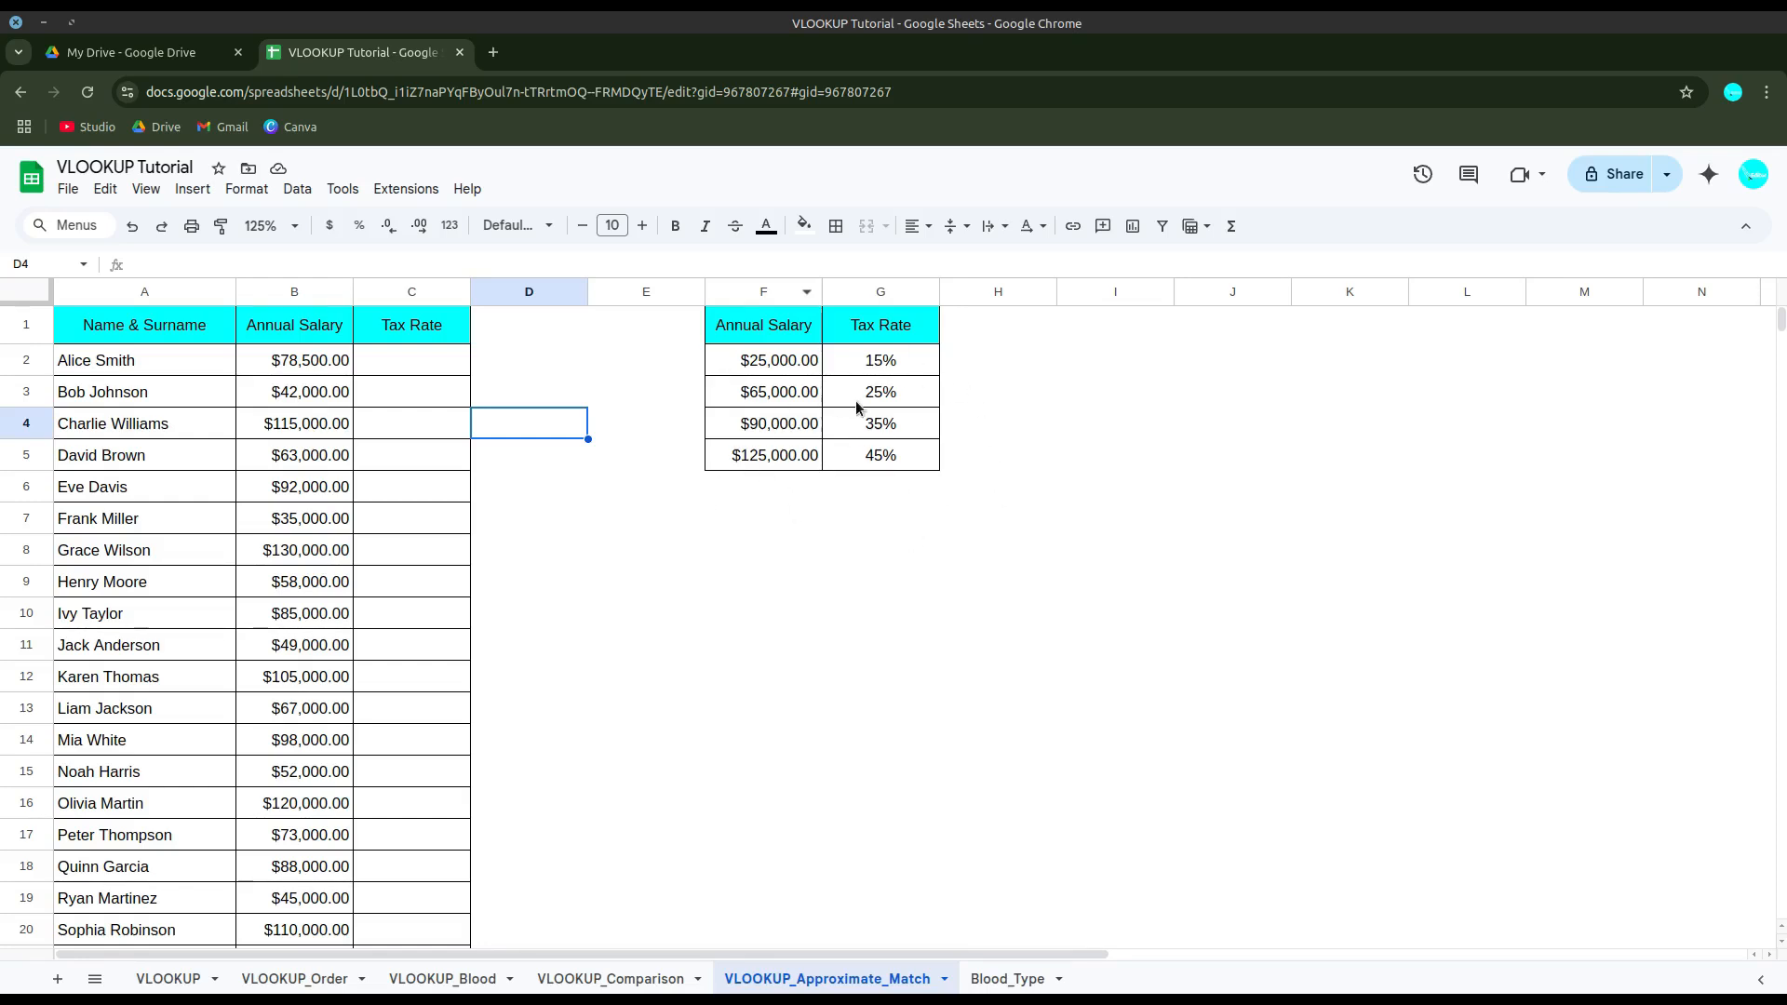
# Step: Start a VLOOKUP formula in C2 of the Tax Rate column, with the annual salary in B2 as the search key
pyautogui.click(413, 363)
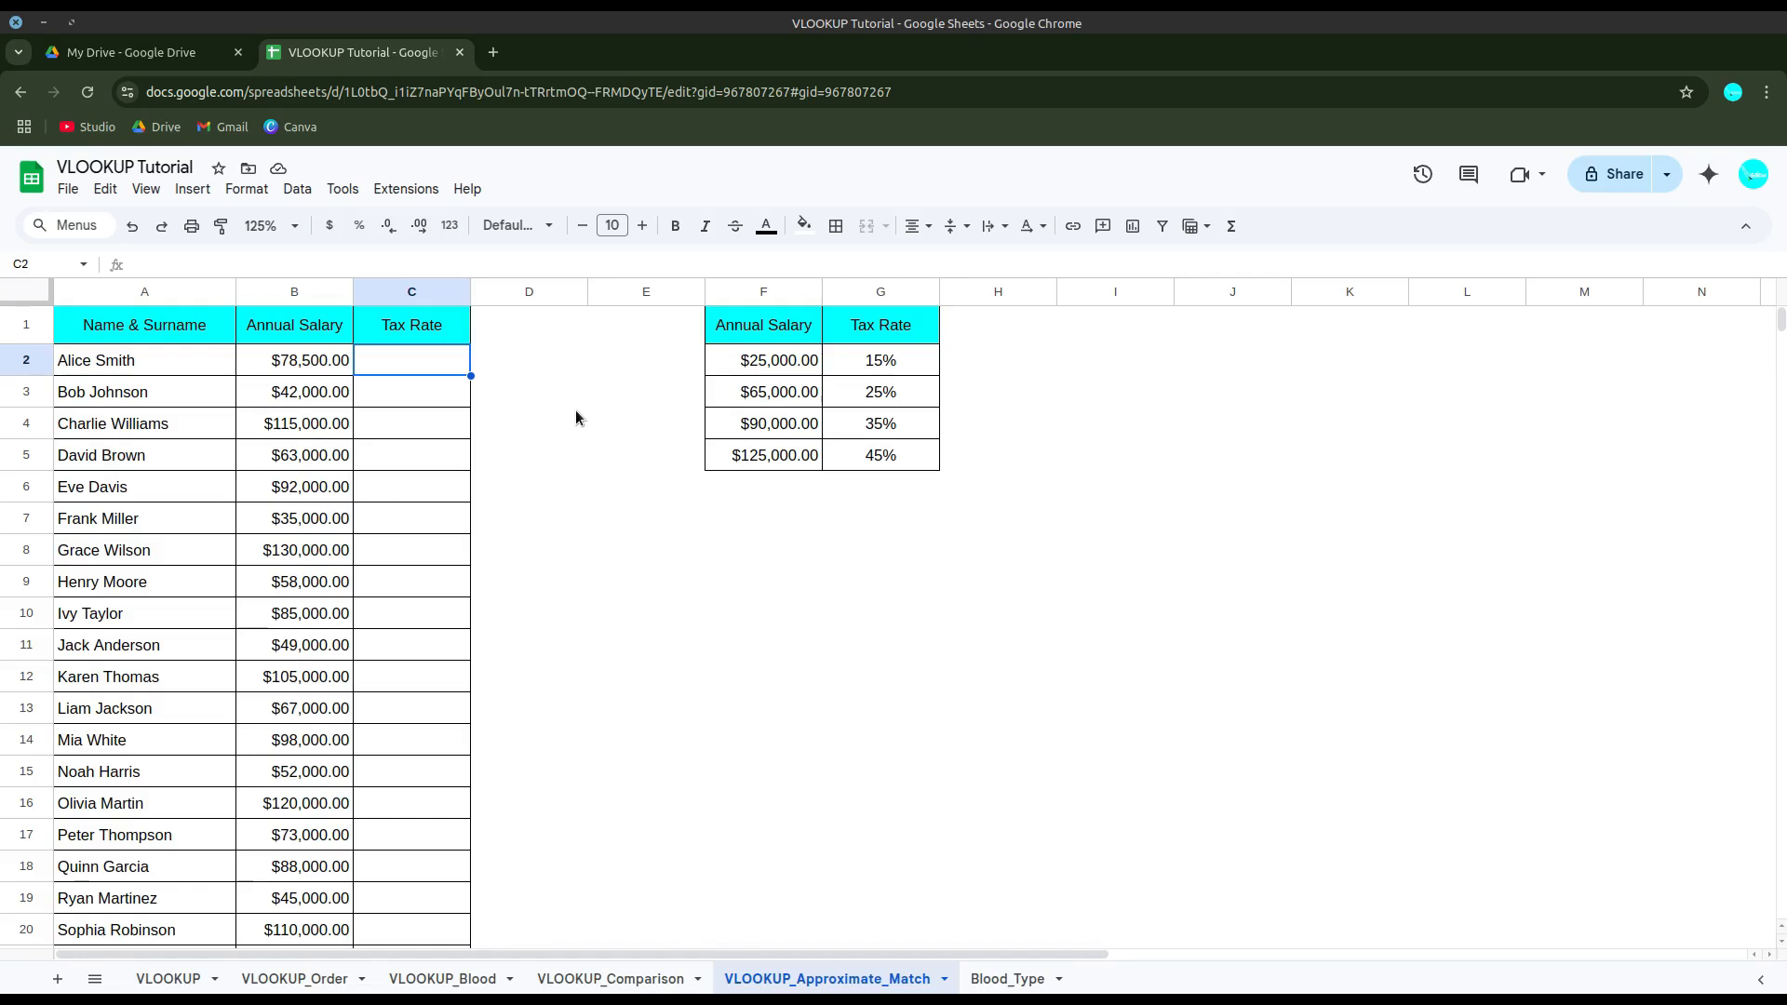
pyautogui.write('=')
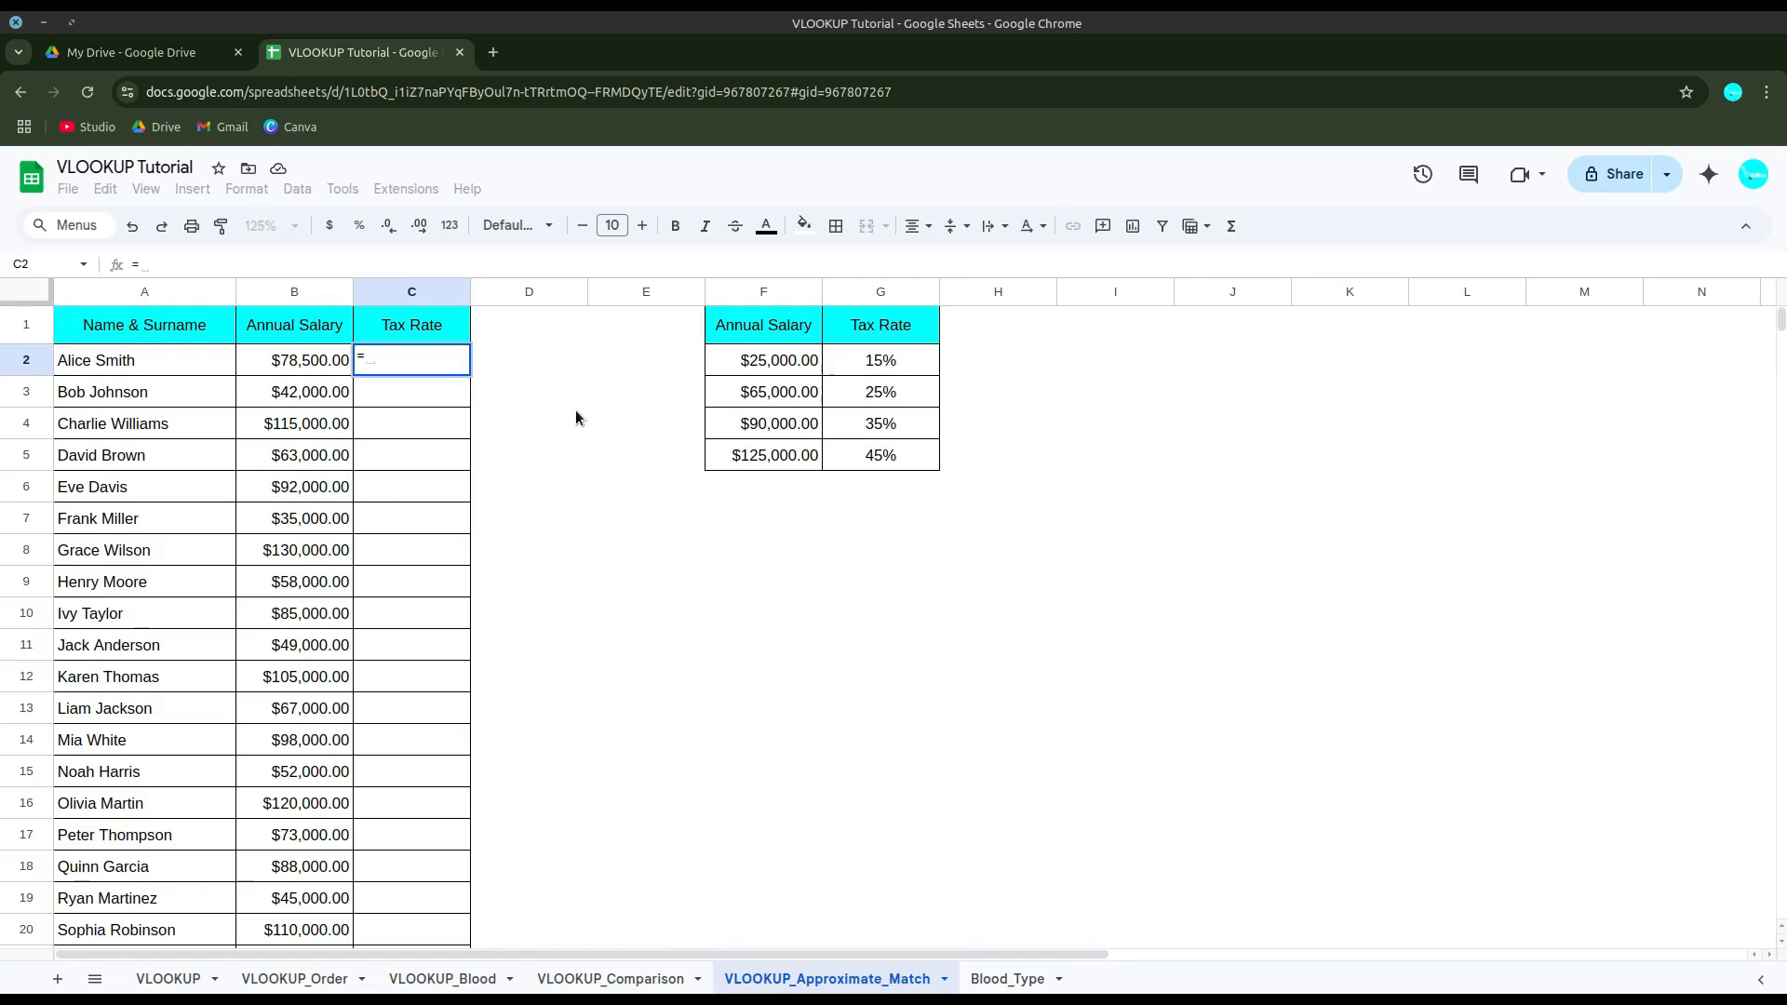
pyautogui.write('vlokup')
pyautogui.press('BackSpace')
pyautogui.press('BackSpace')
pyautogui.press('BackSpace')
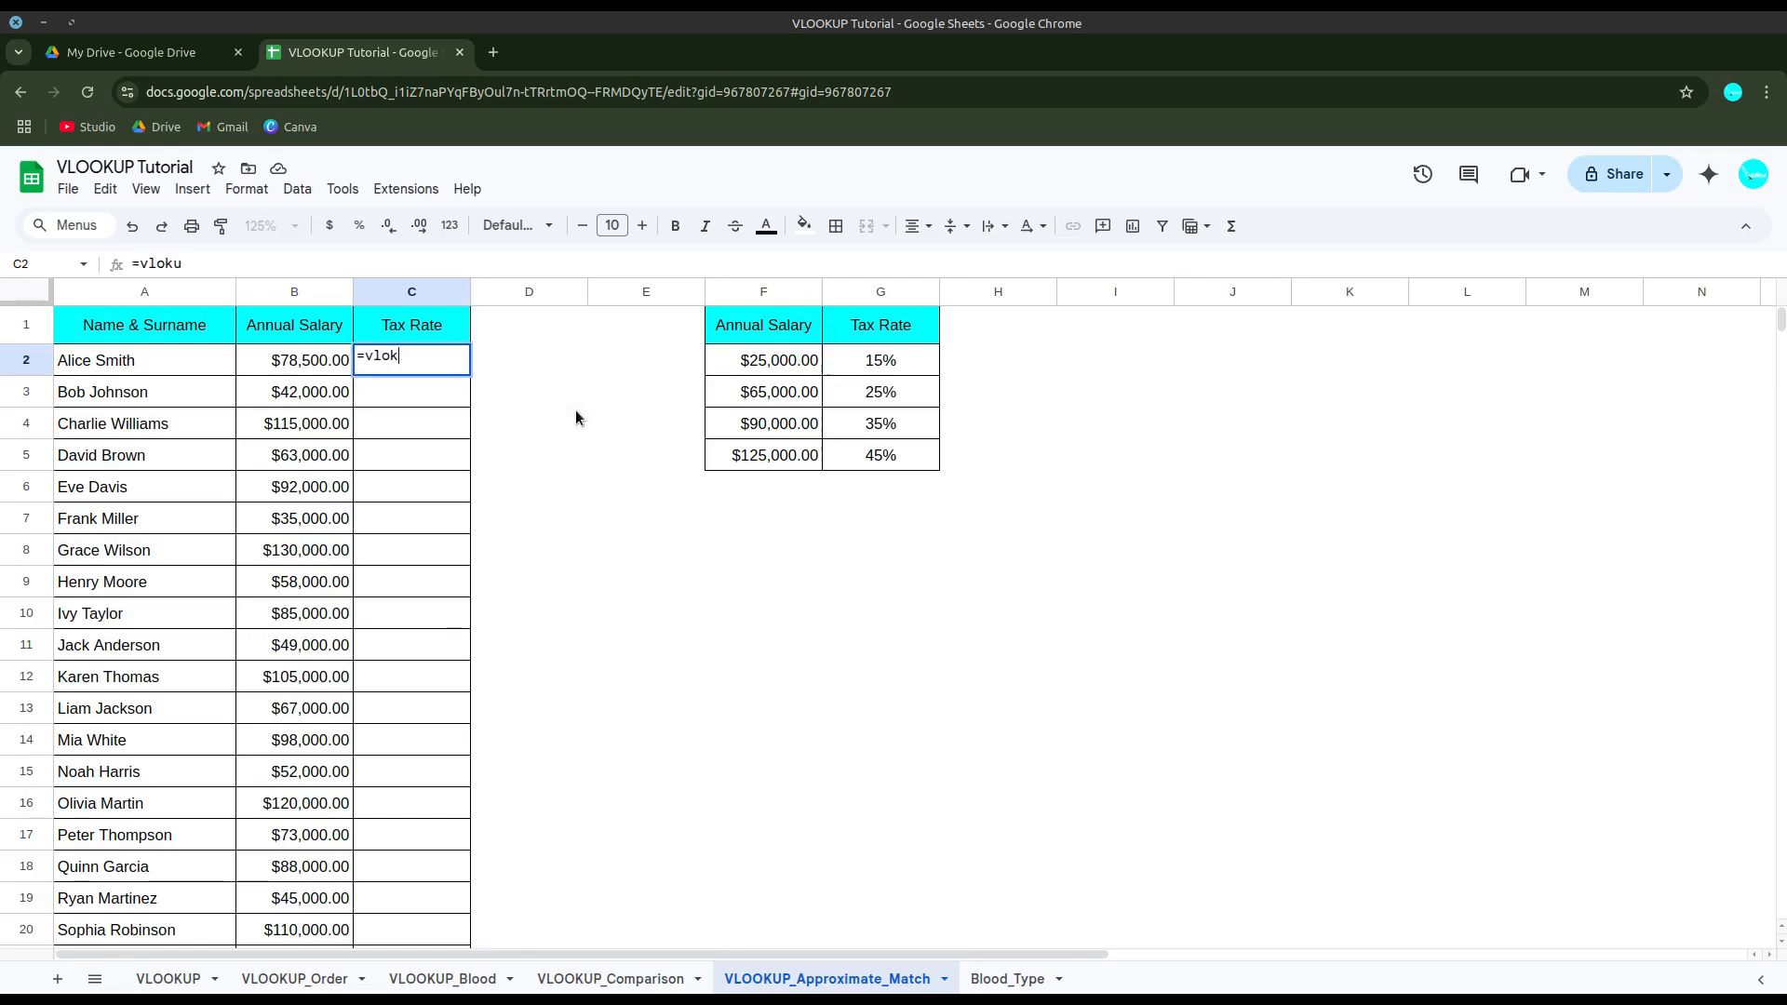
pyautogui.press('Tab')
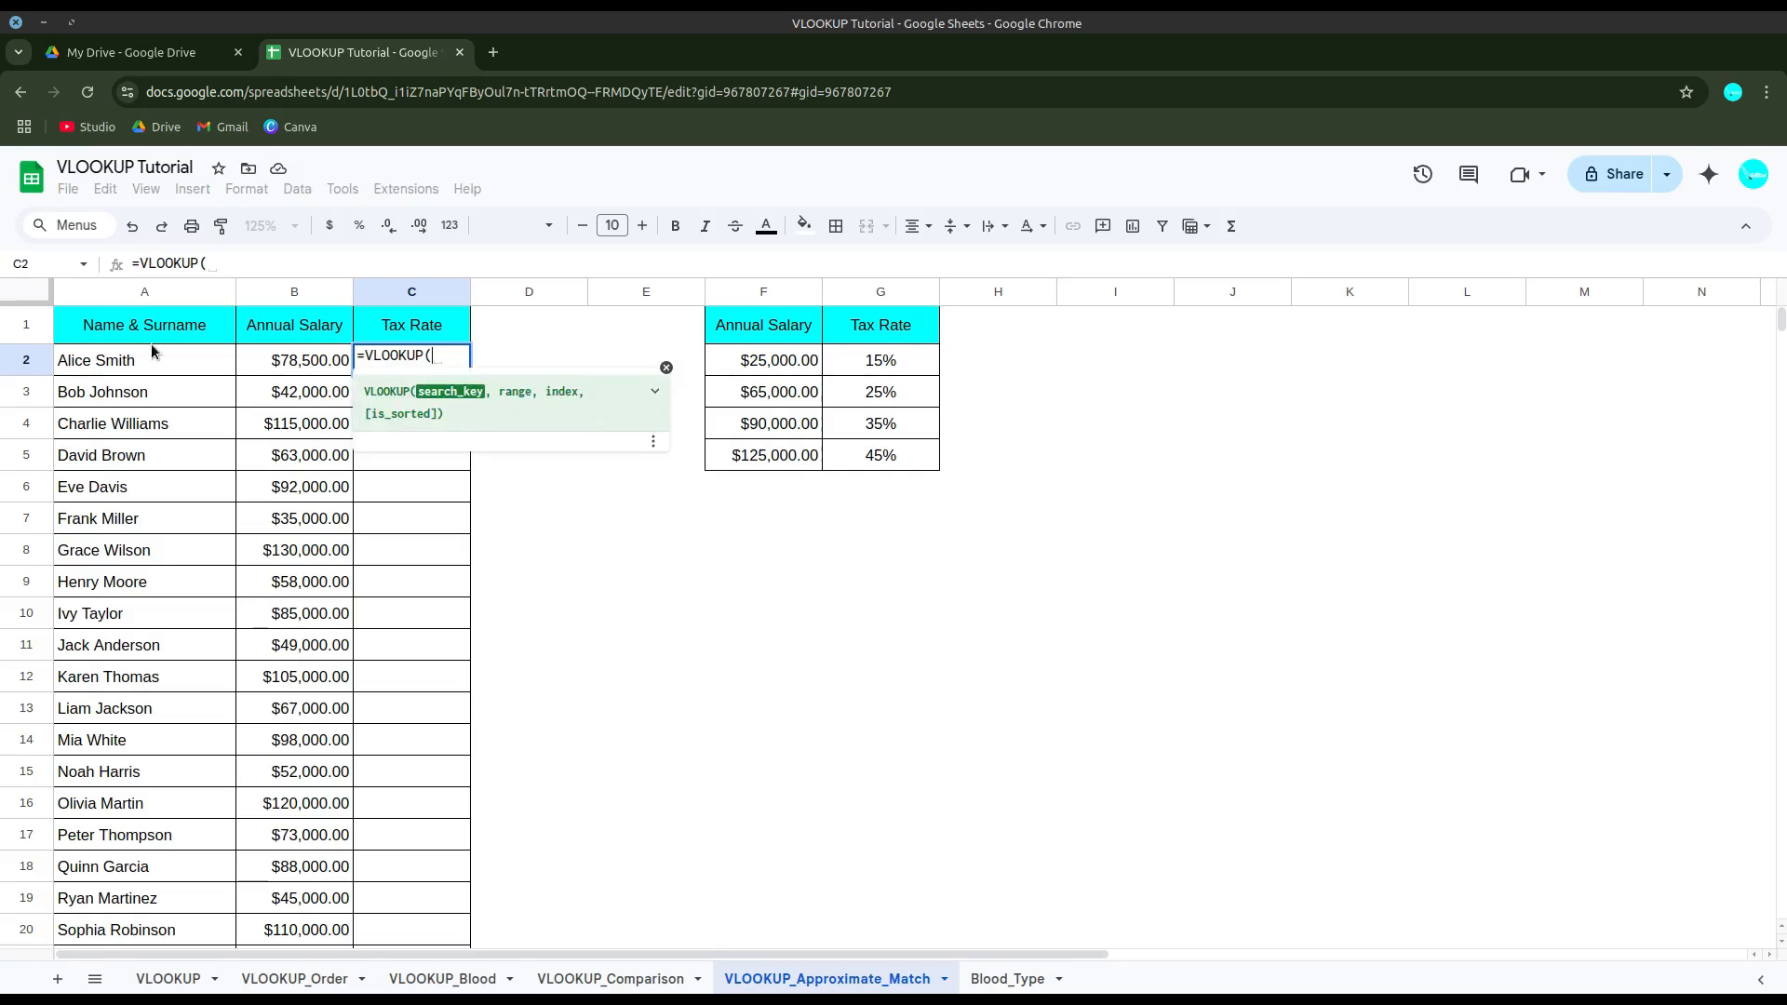
pyautogui.click(282, 365)
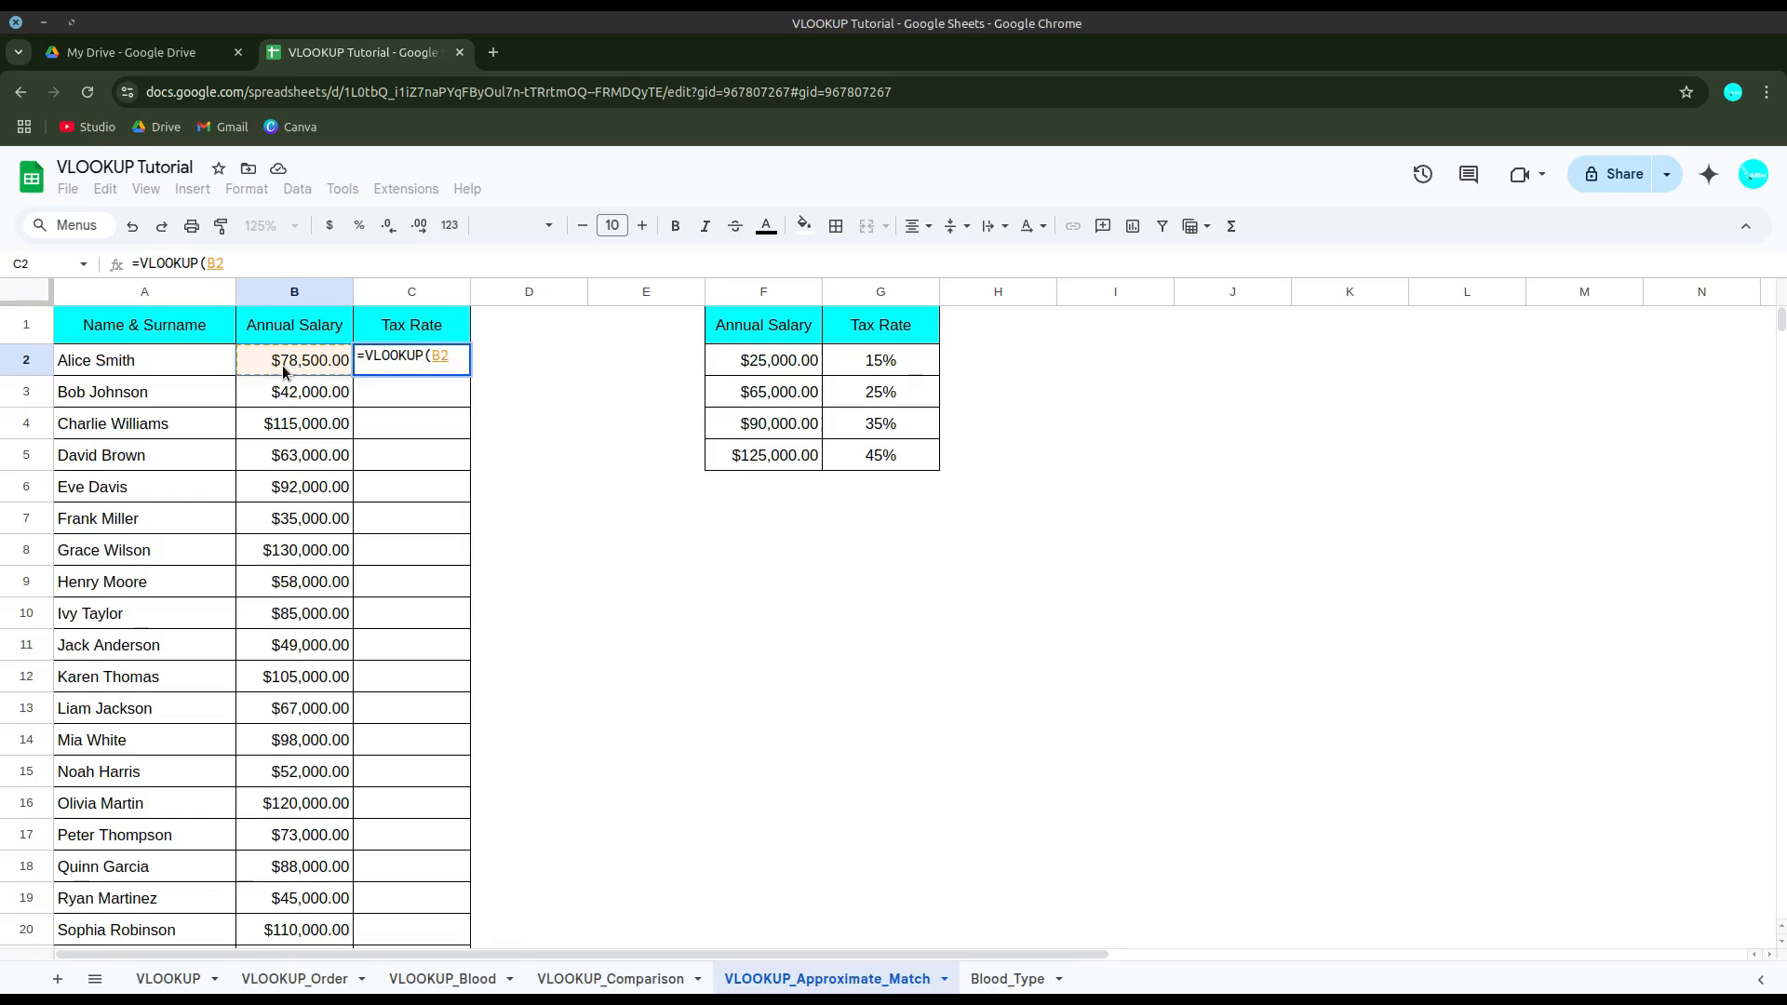
# Step: Complete the C2 formula with the tax bracket table as absolute range $F$2:$G$5, column index 2 and approximate match 1
pyautogui.write(',')
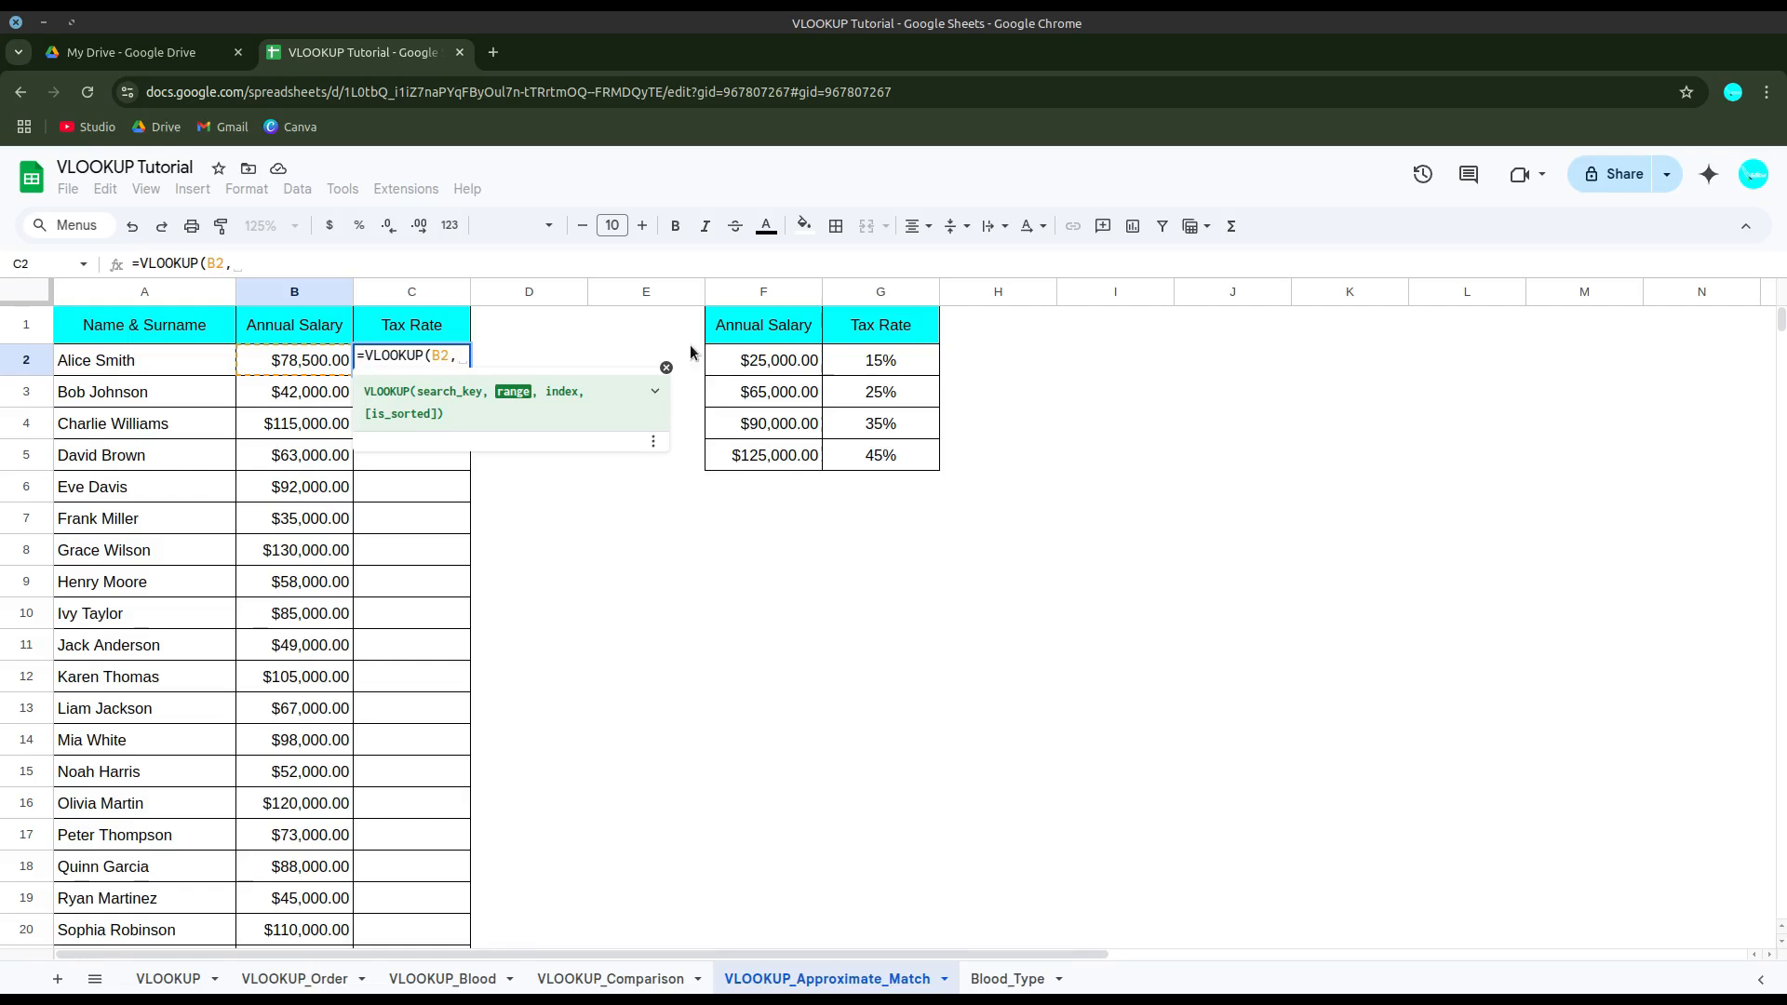
pyautogui.moveTo(724, 359); pyautogui.dragTo(873, 460)
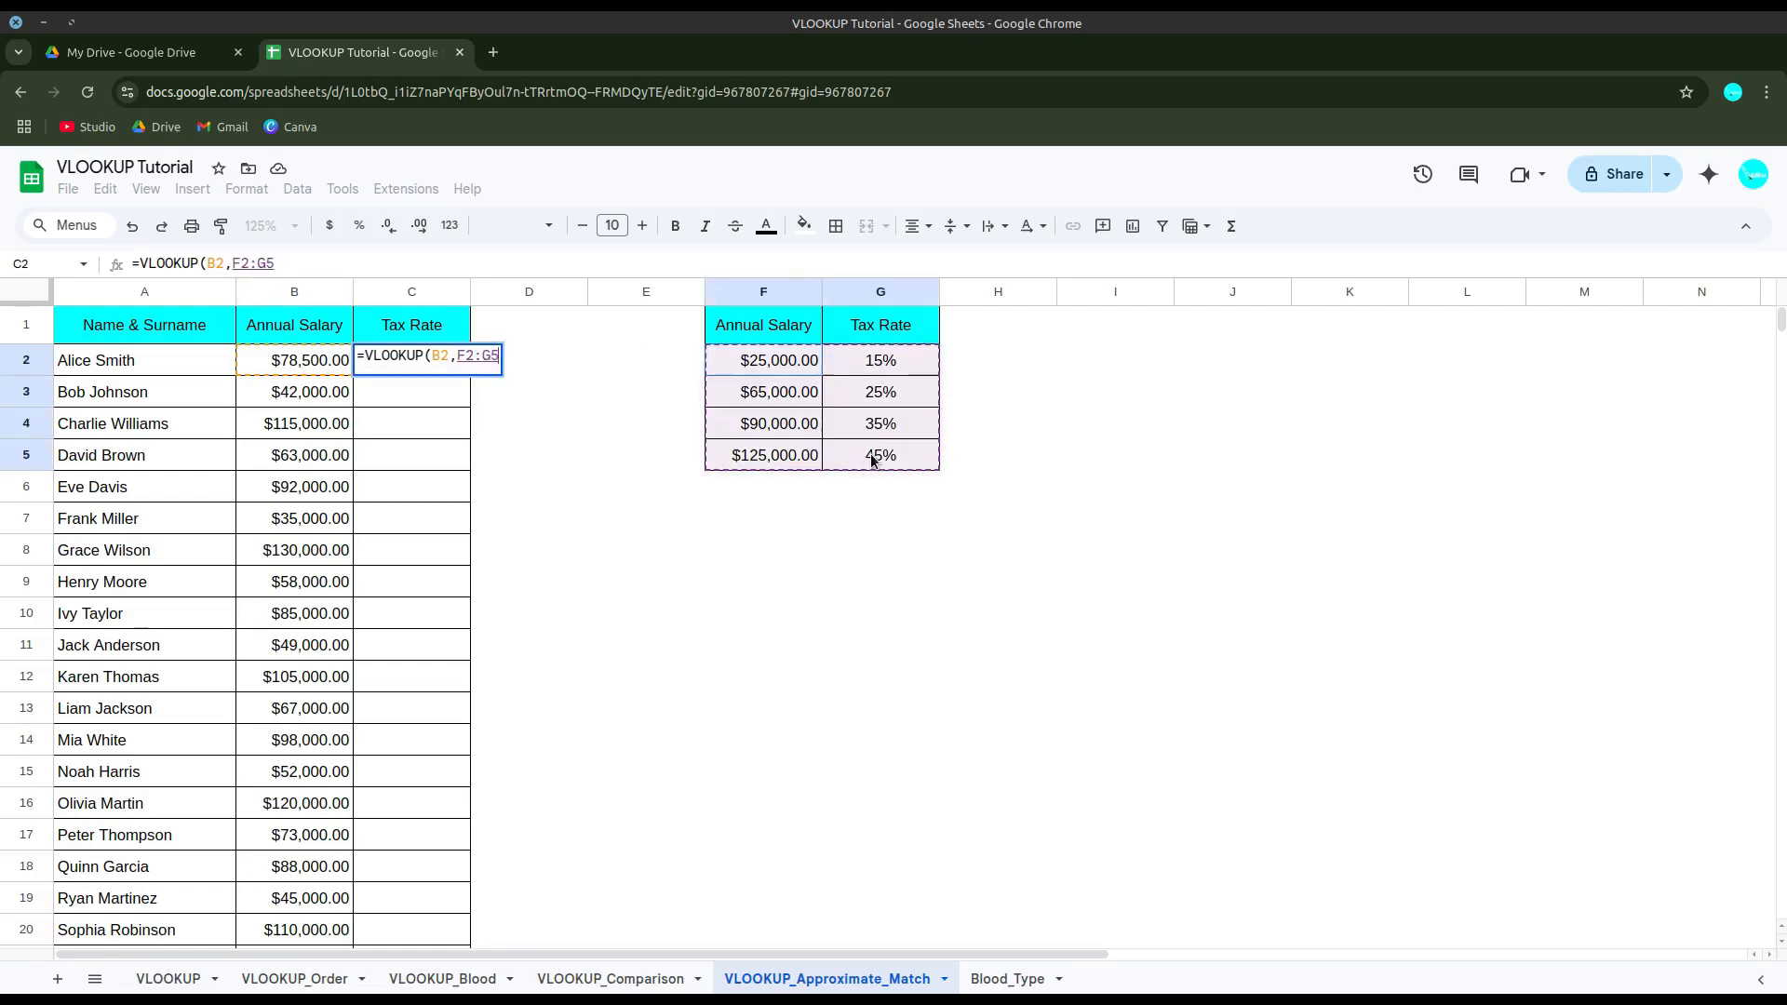
pyautogui.press('F4')
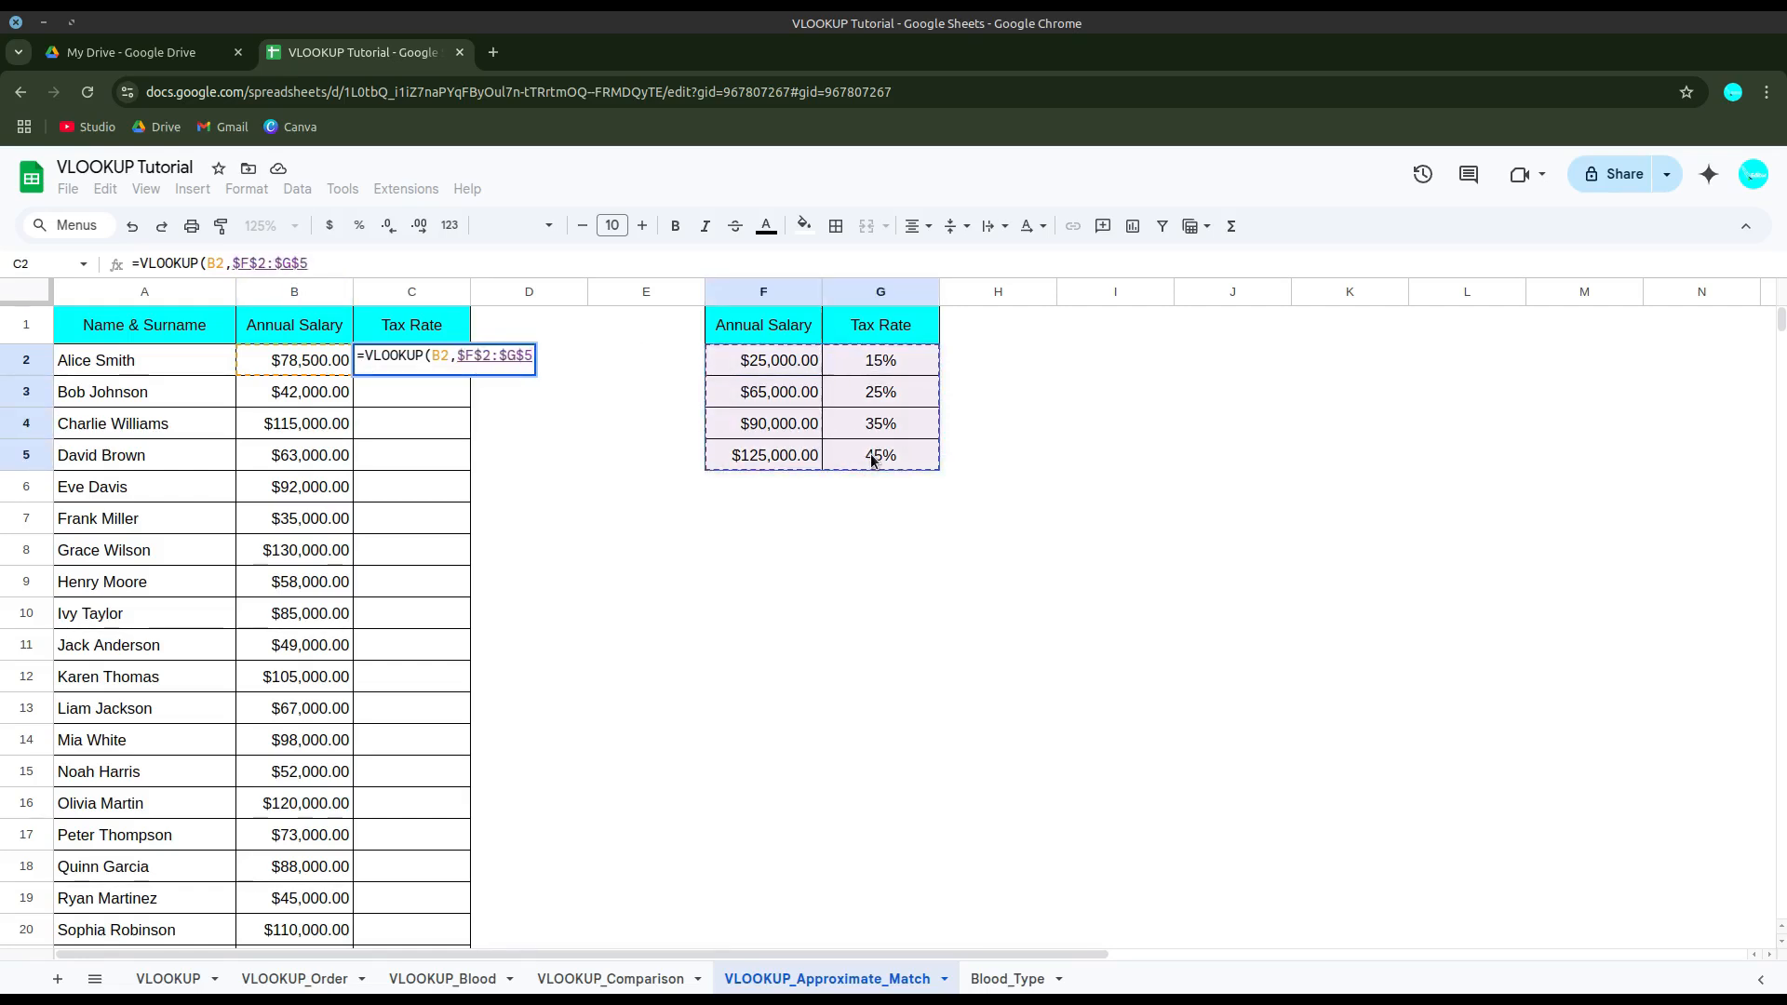
pyautogui.write(',')
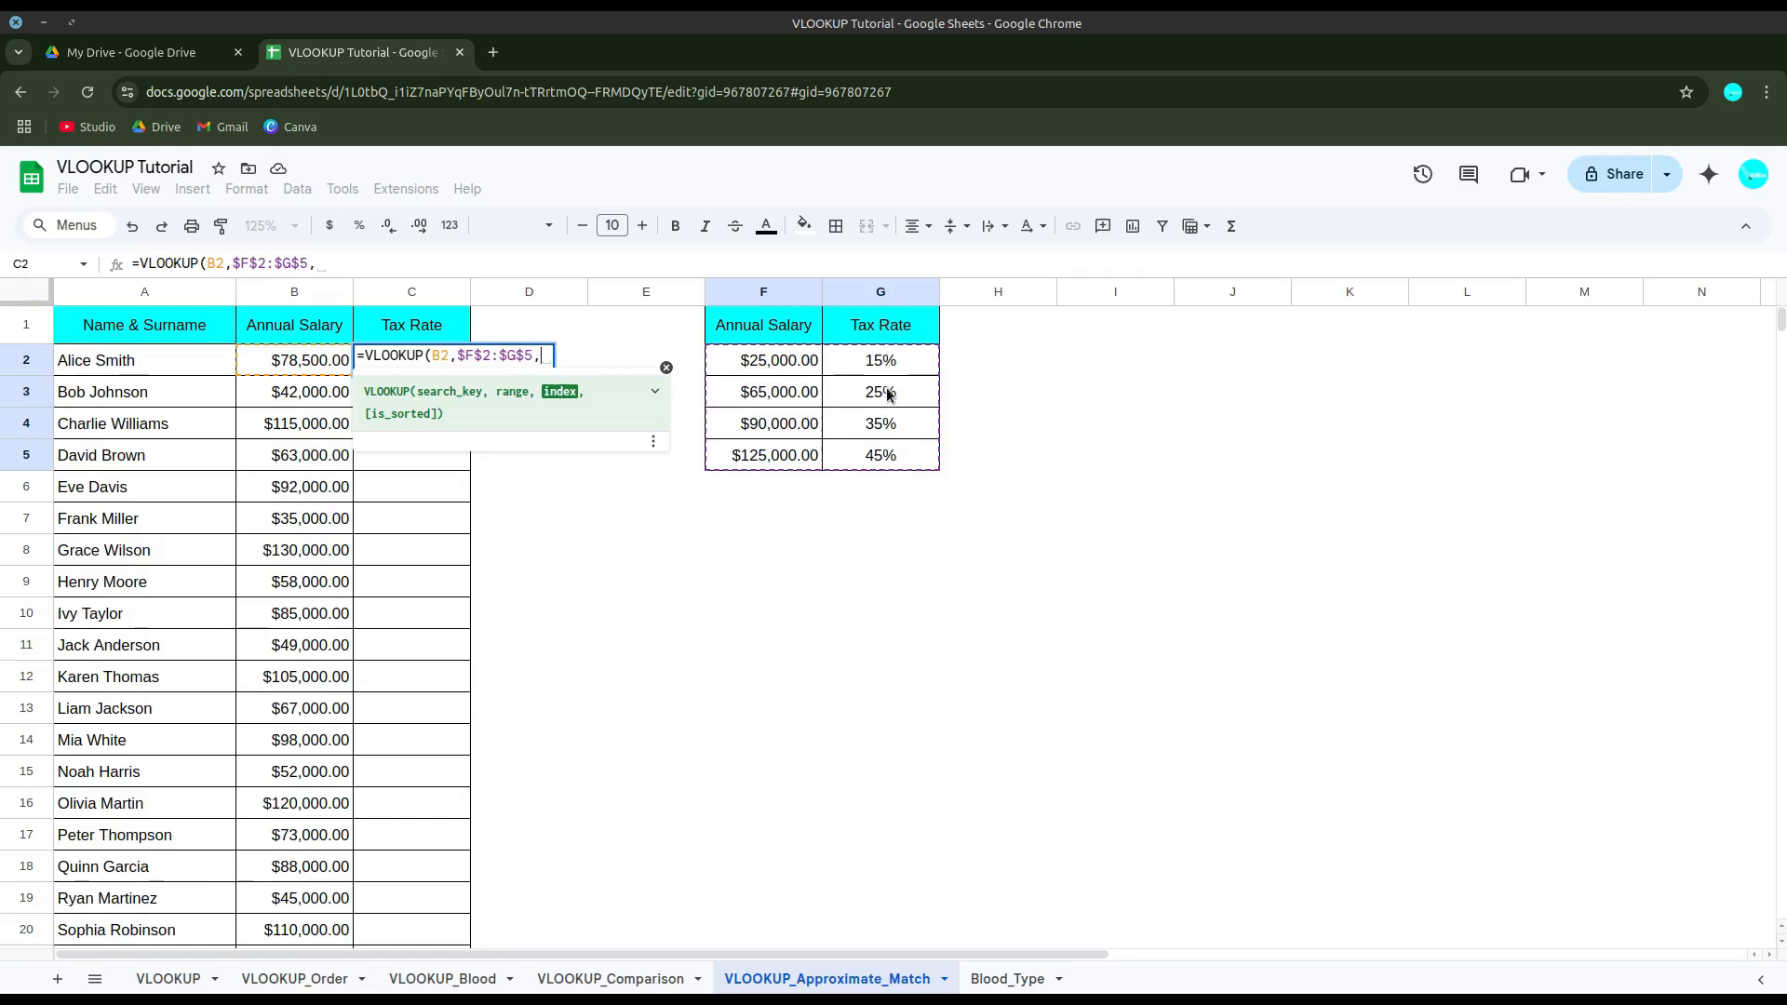
pyautogui.write('2,')
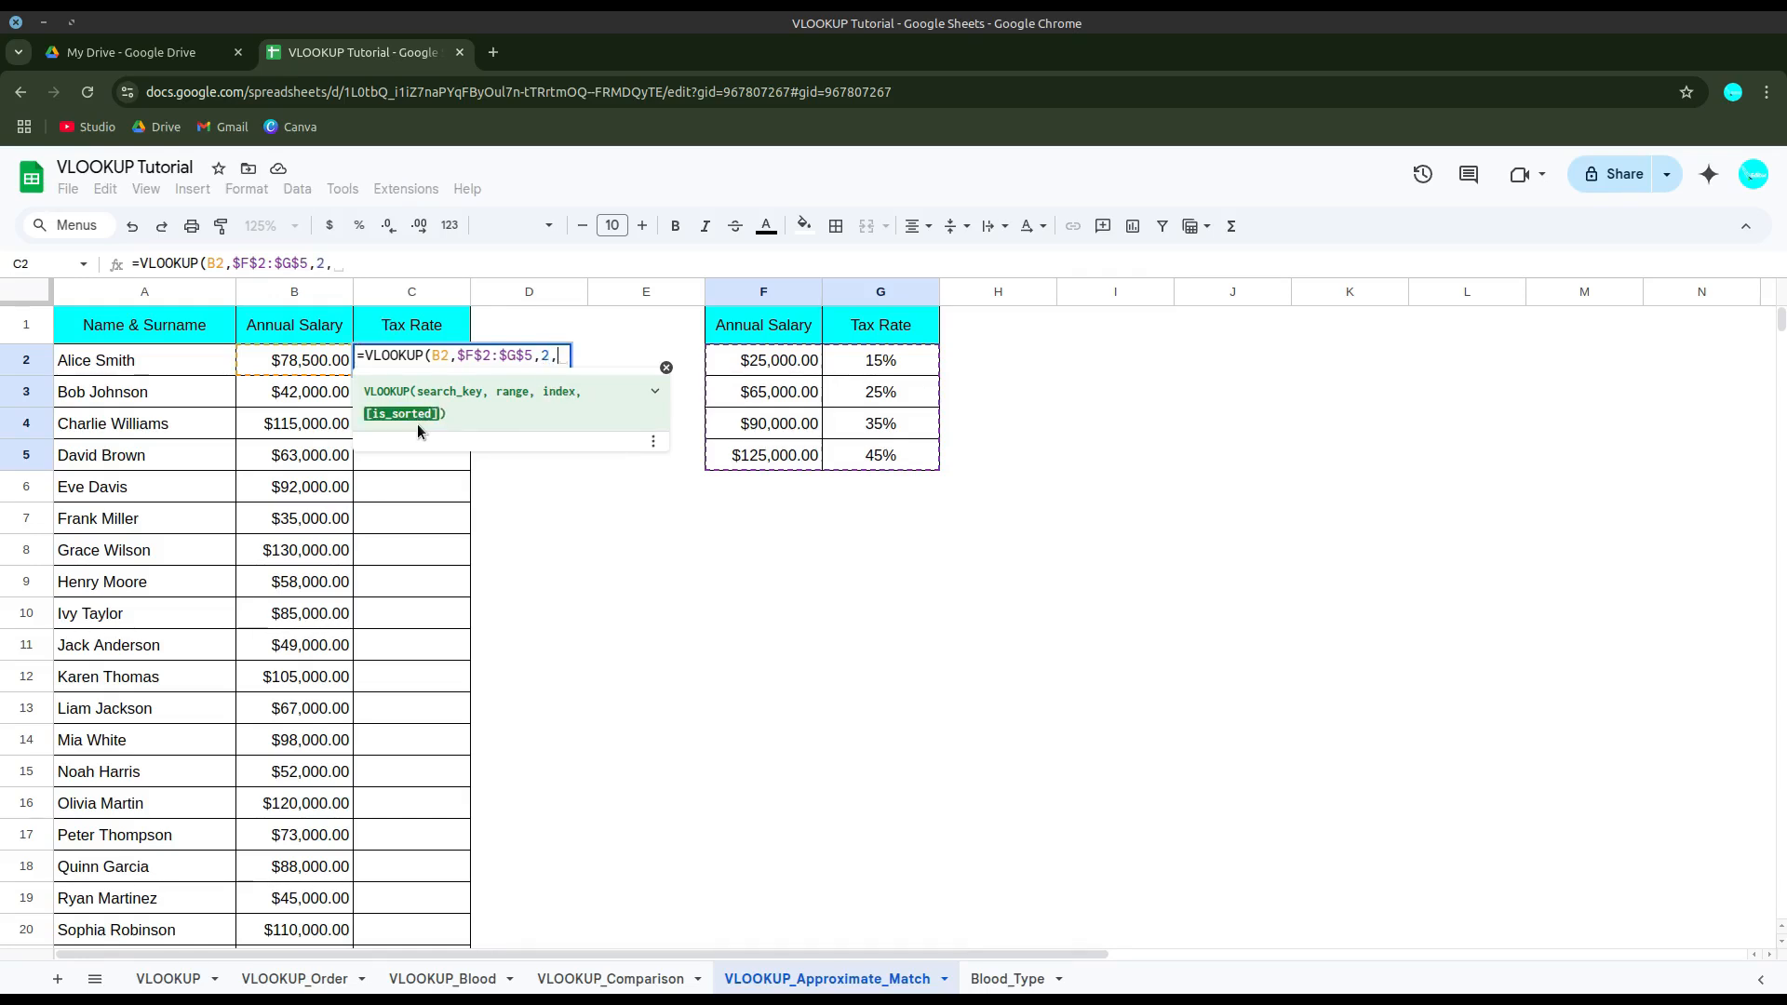
pyautogui.write('1')
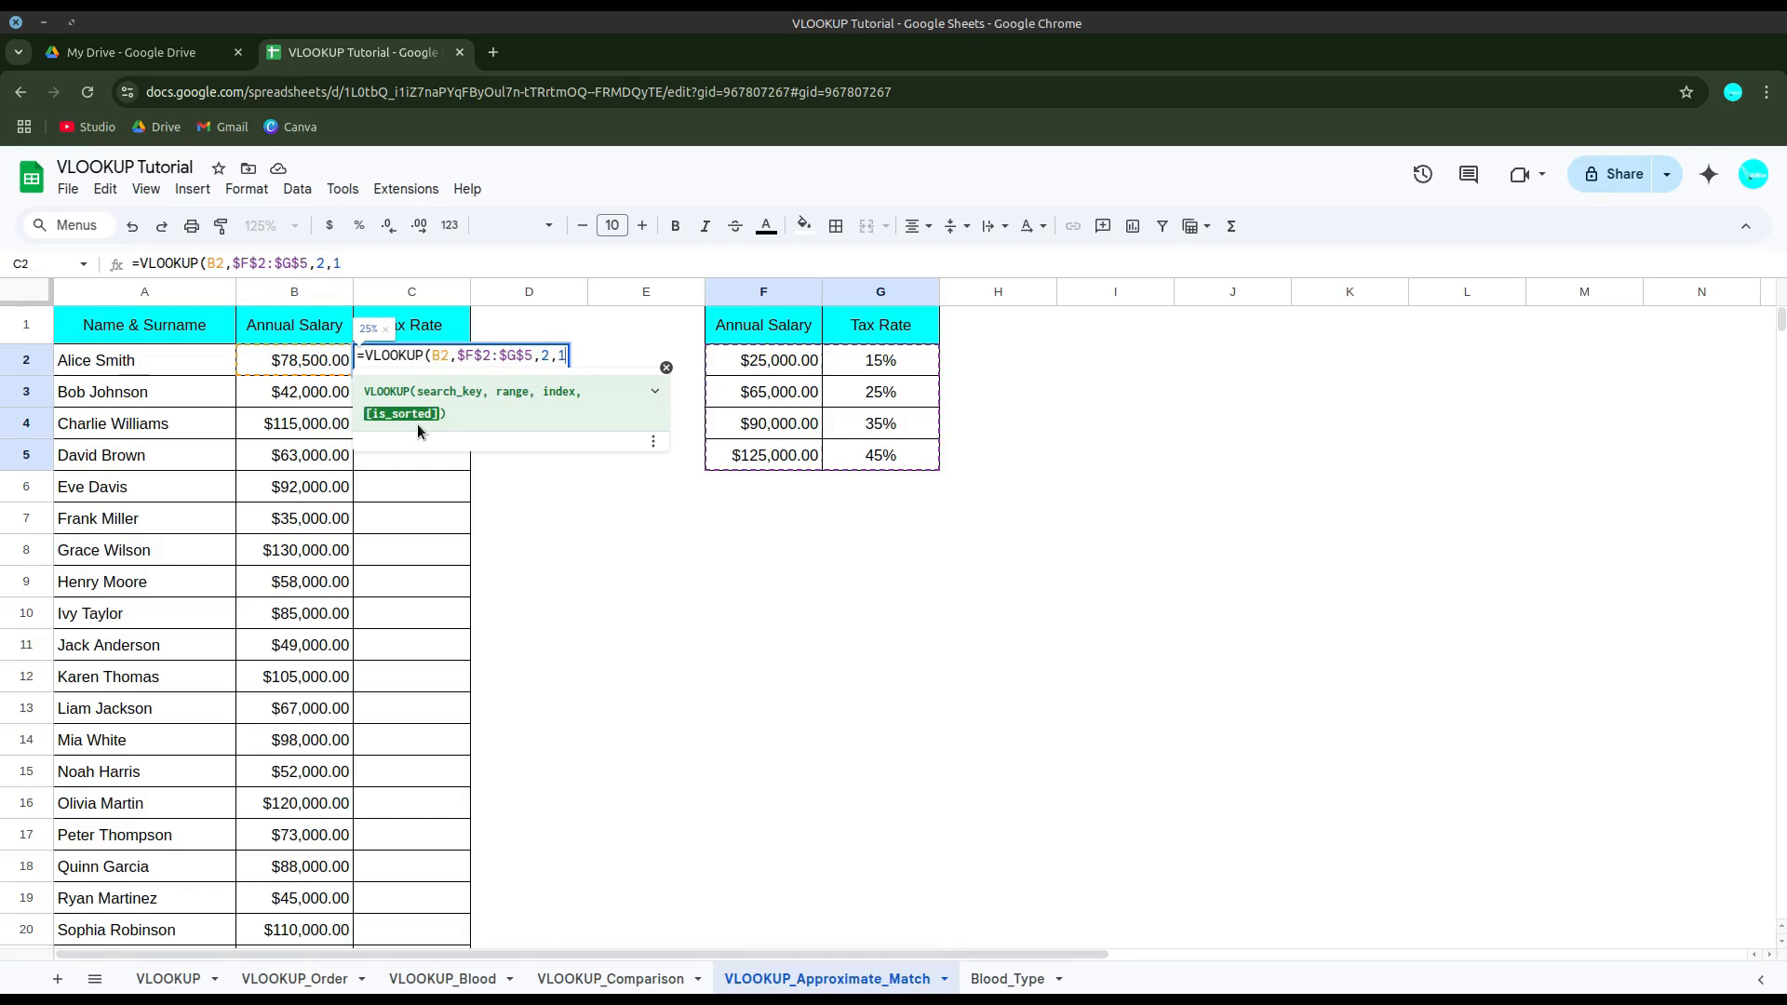
pyautogui.write(')')
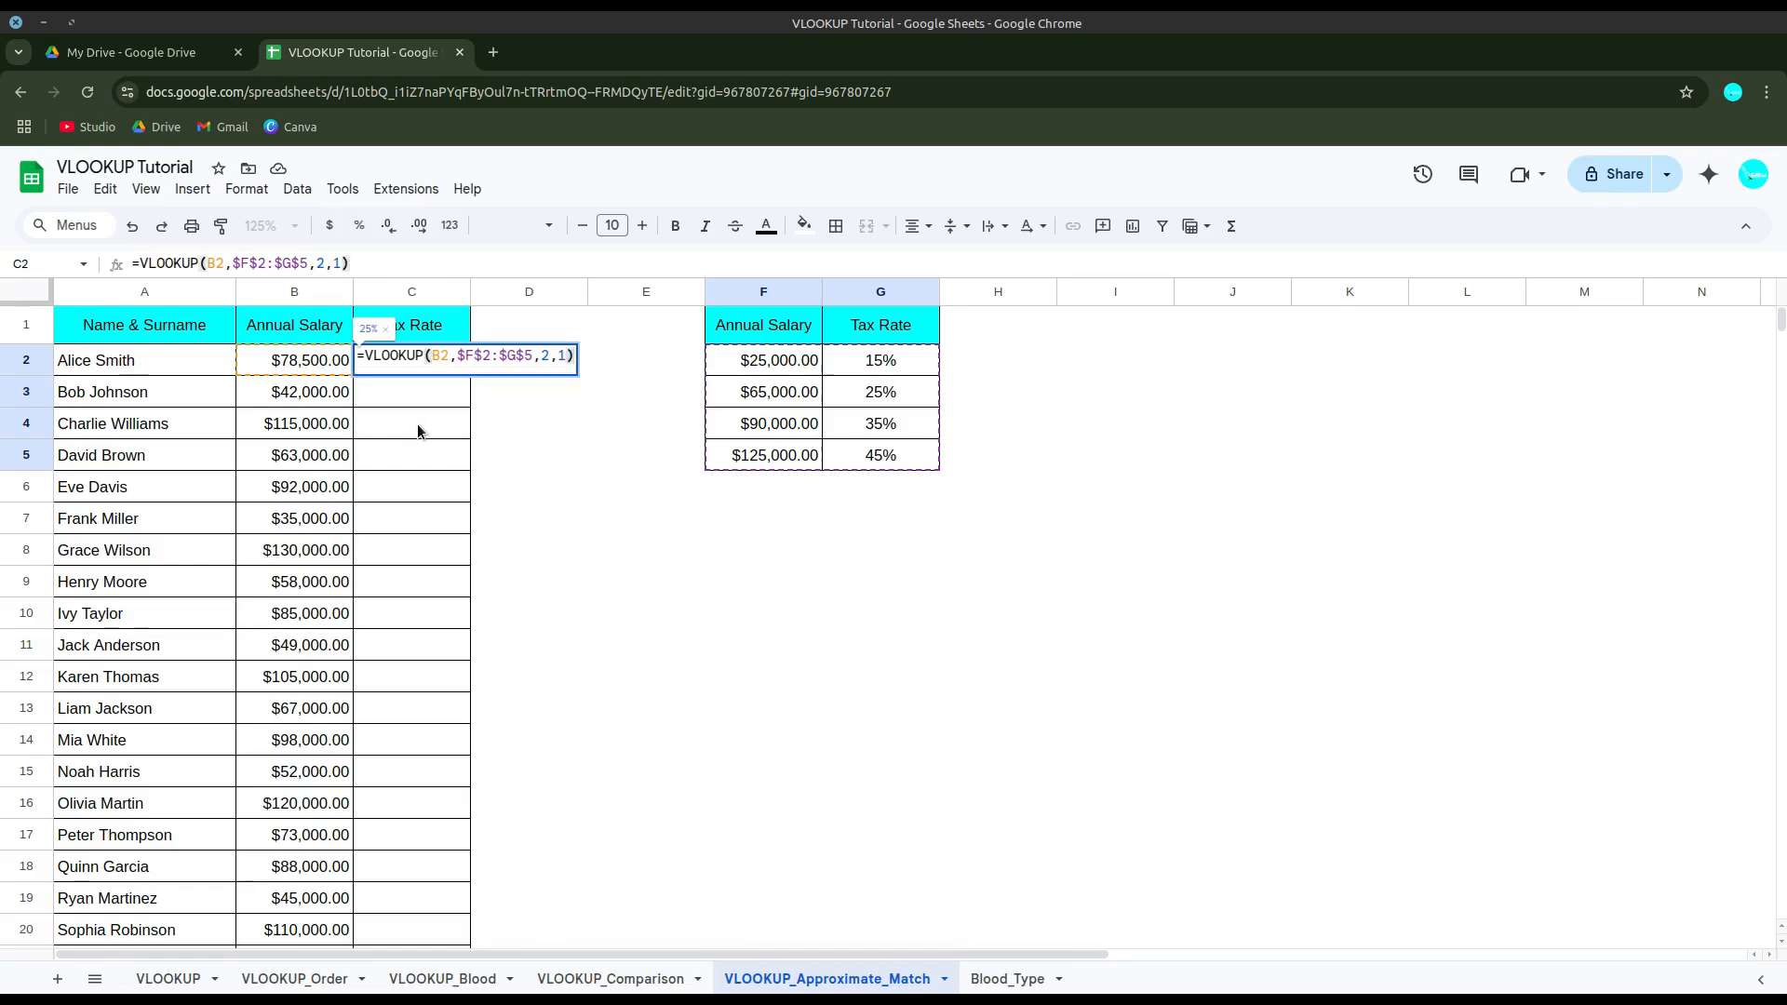
pyautogui.press('Return')
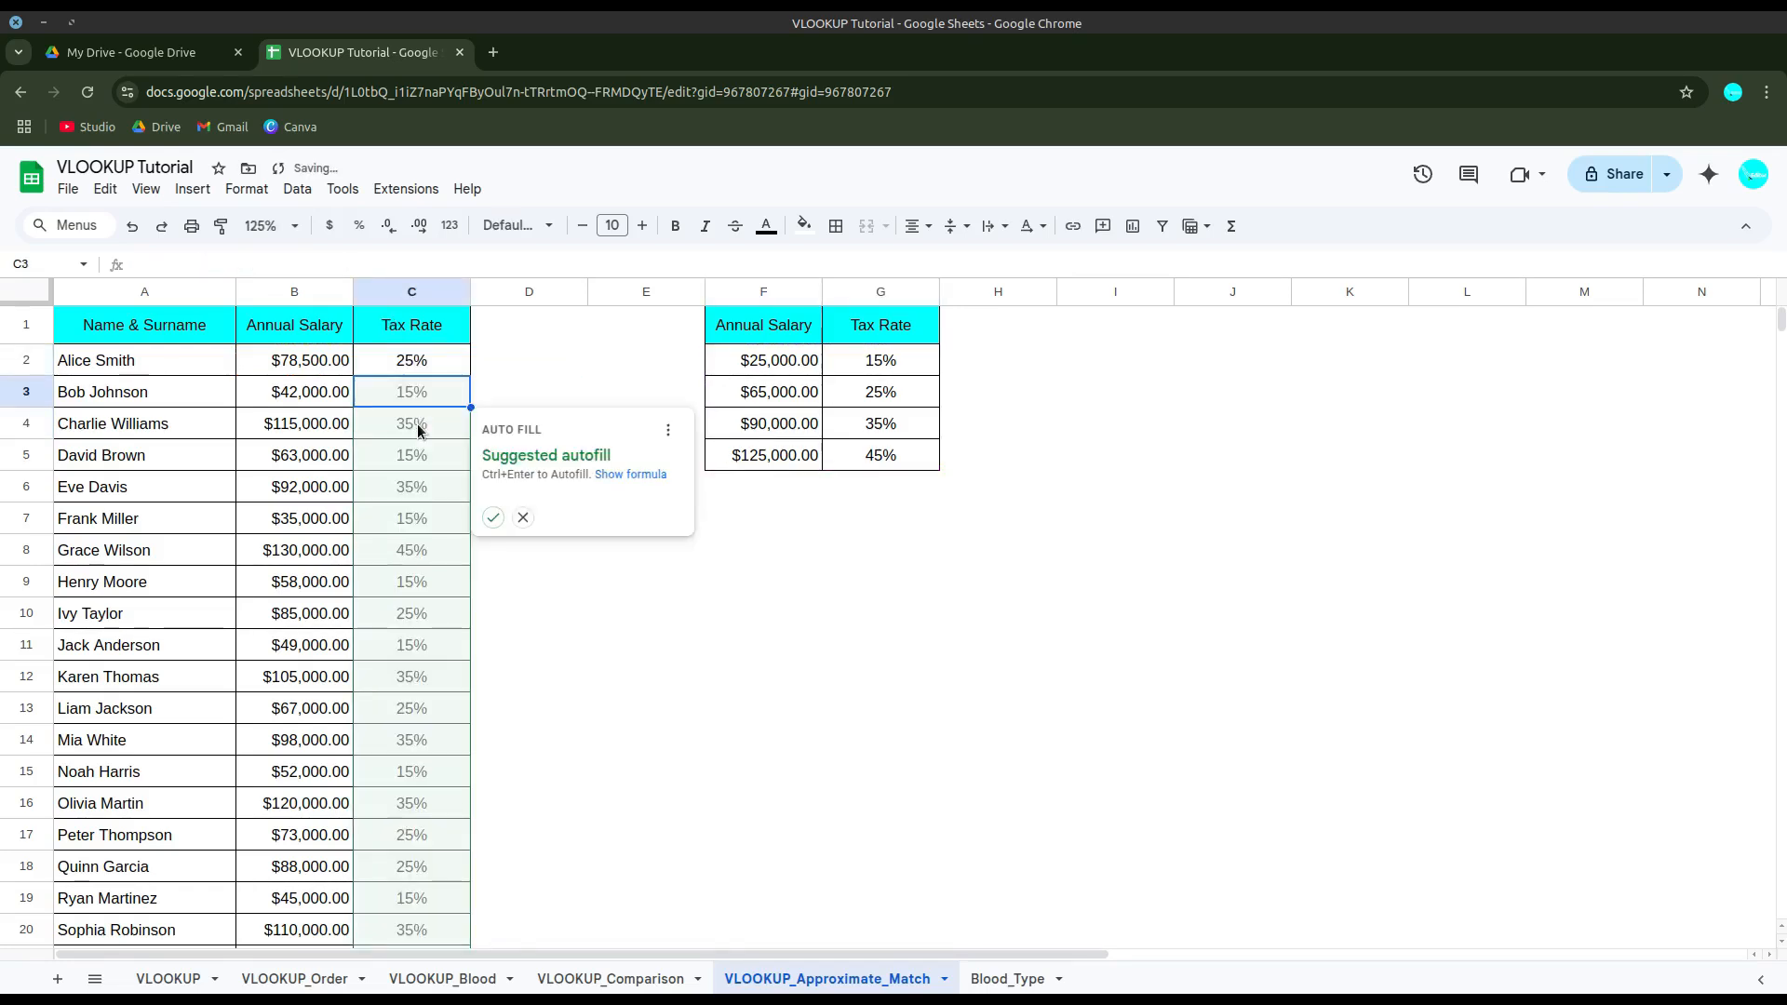
# Step: Reject the suggested autofill and fill the C2 formula down the Tax Rate column with the fill handle
pyautogui.click(523, 517)
pyautogui.click(616, 579)
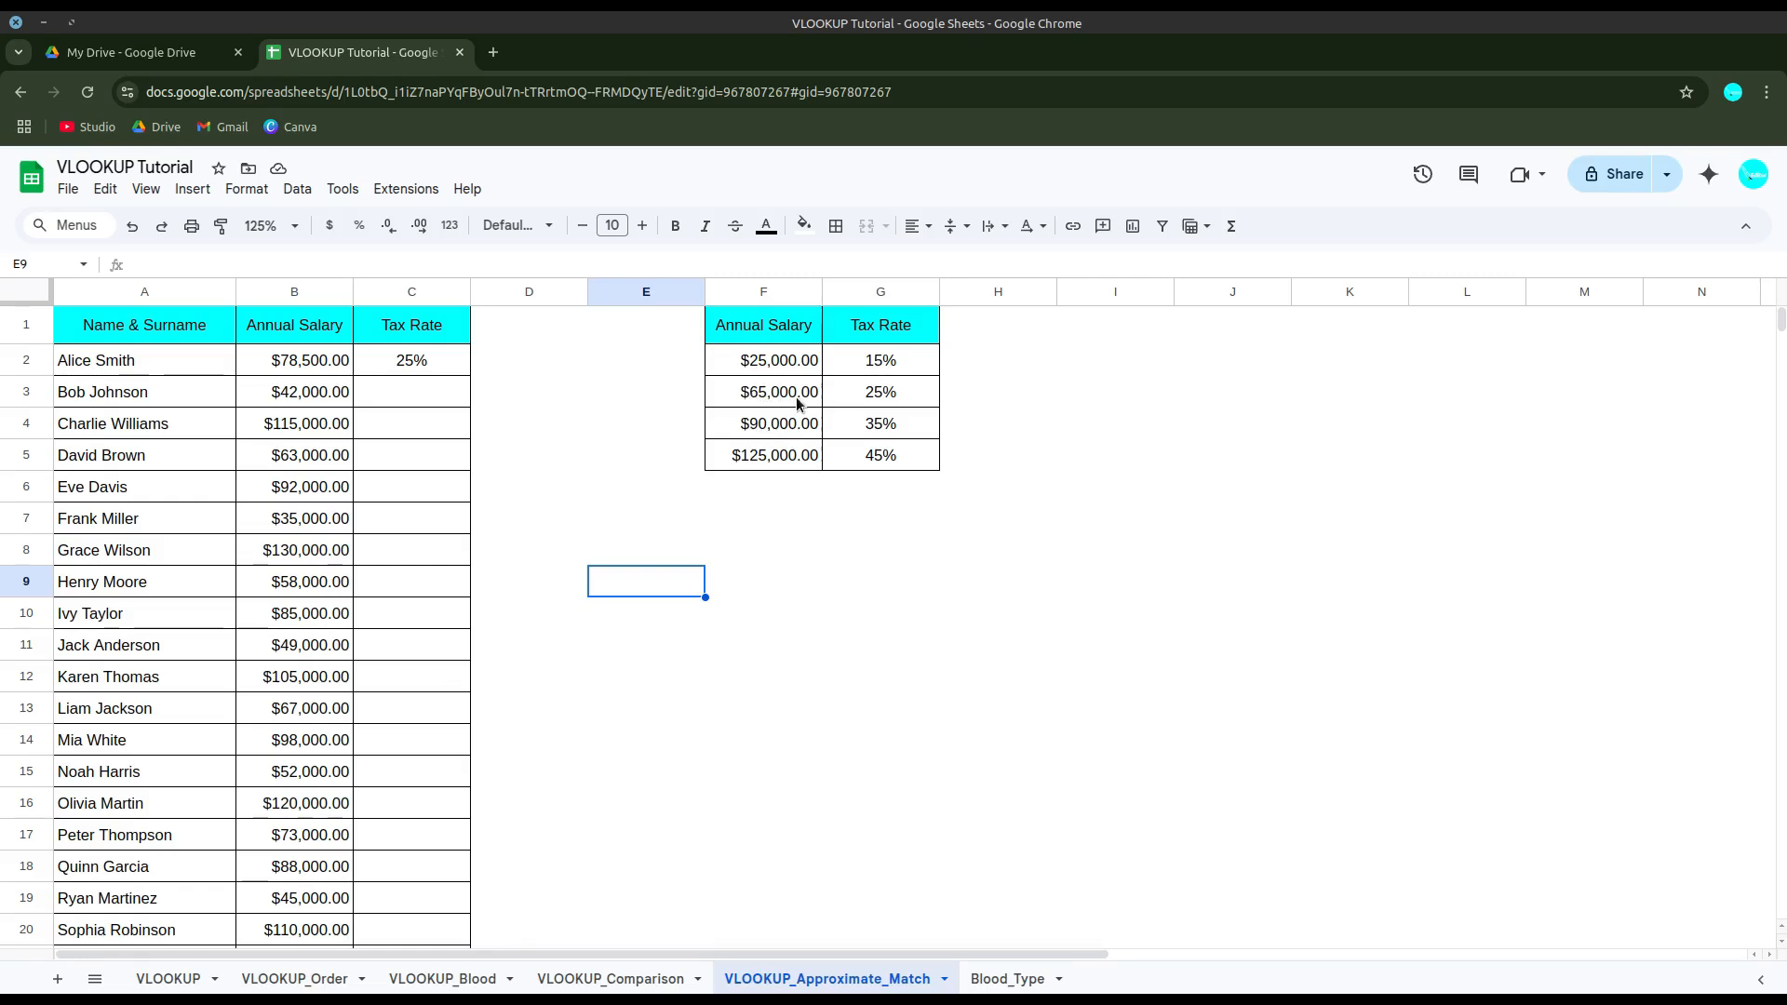
pyautogui.click(426, 369)
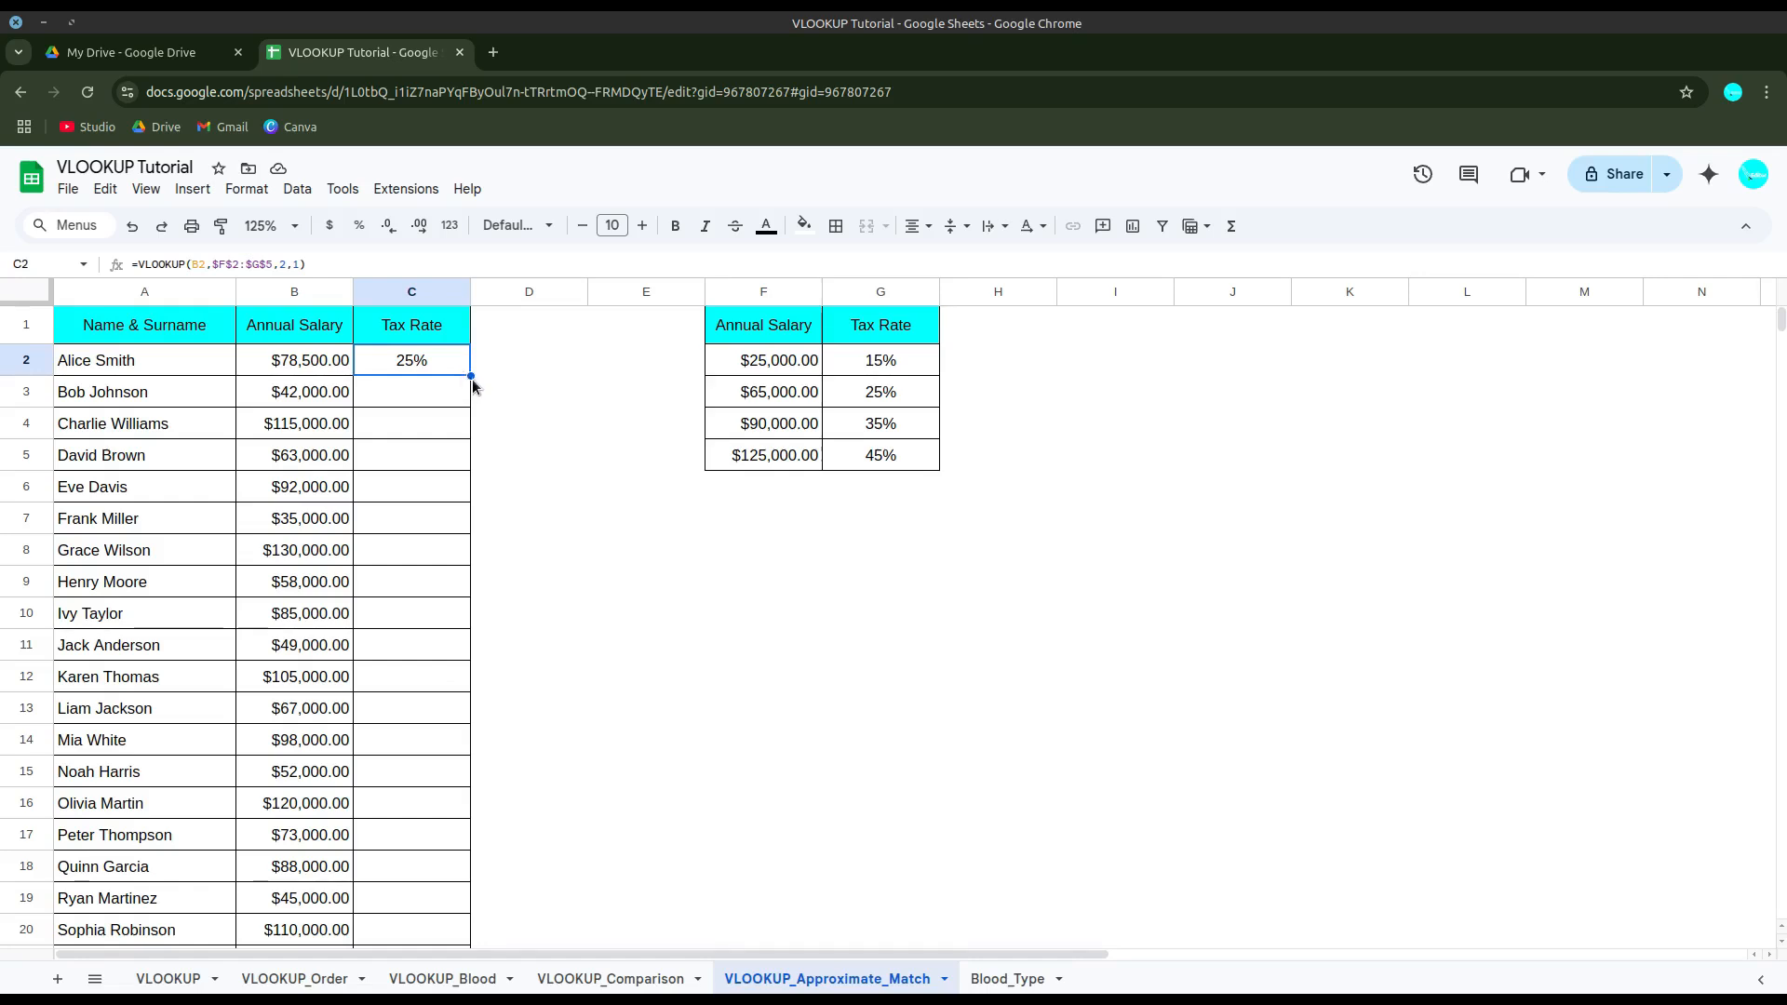
pyautogui.doubleClick(472, 376)
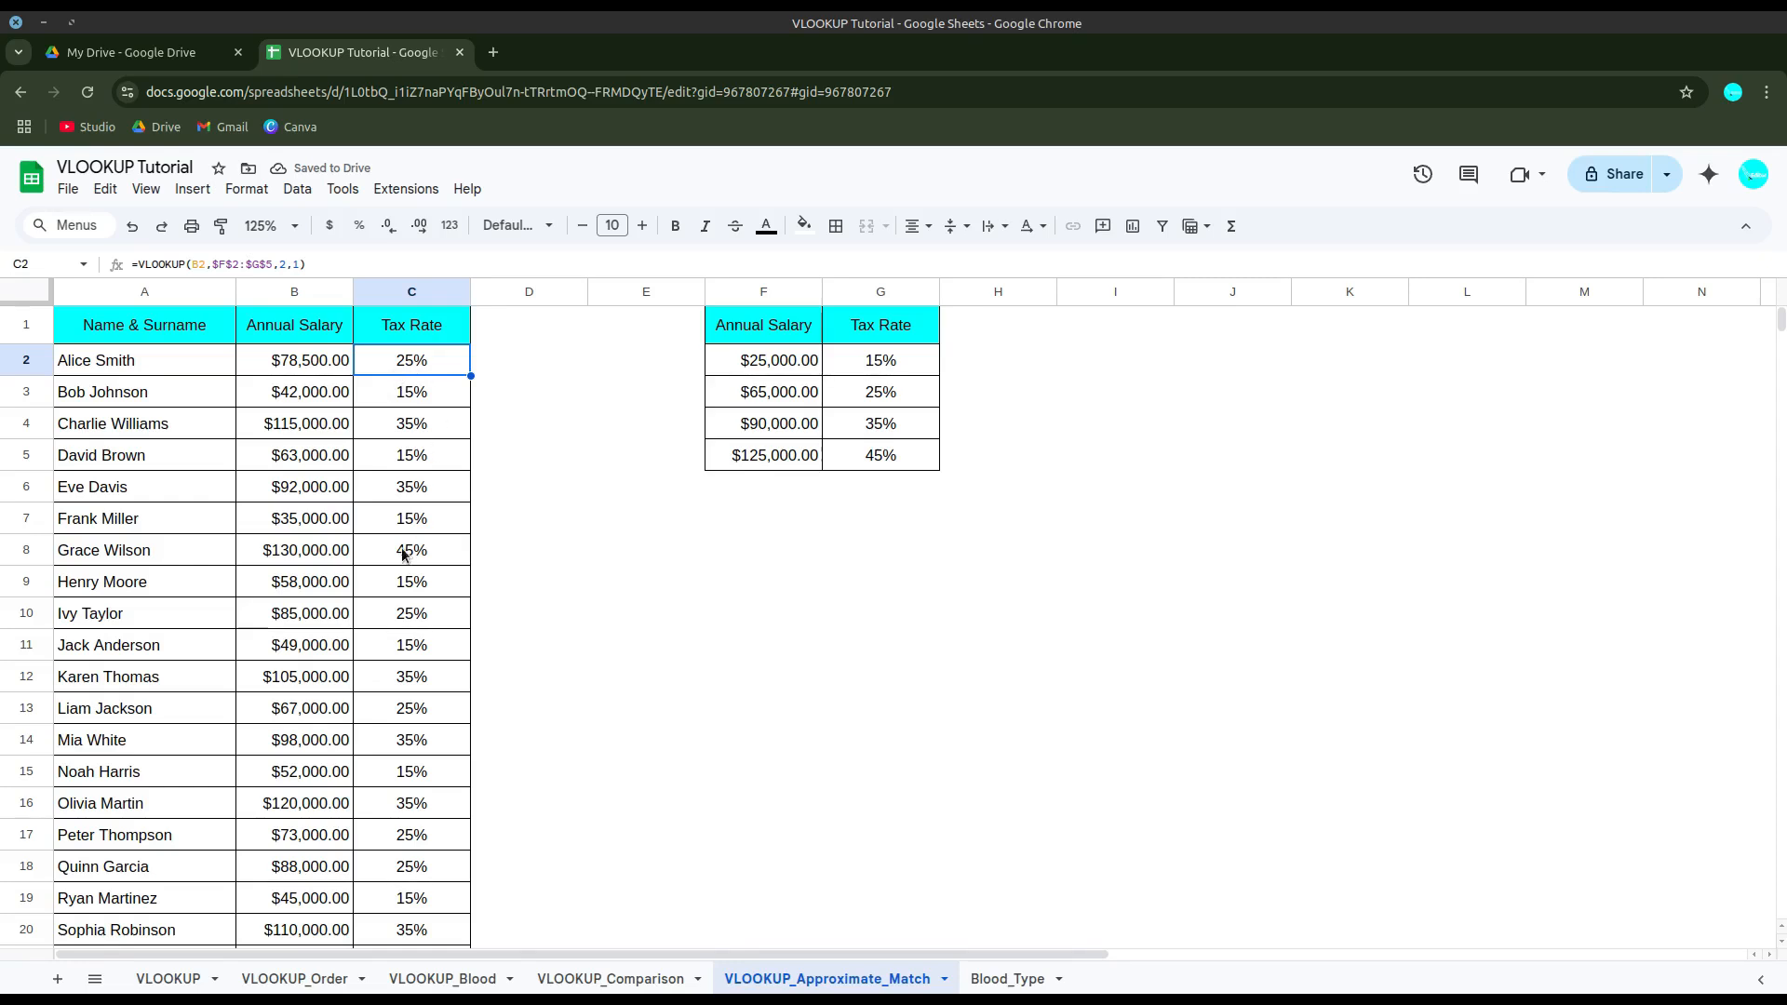
pyautogui.click(624, 549)
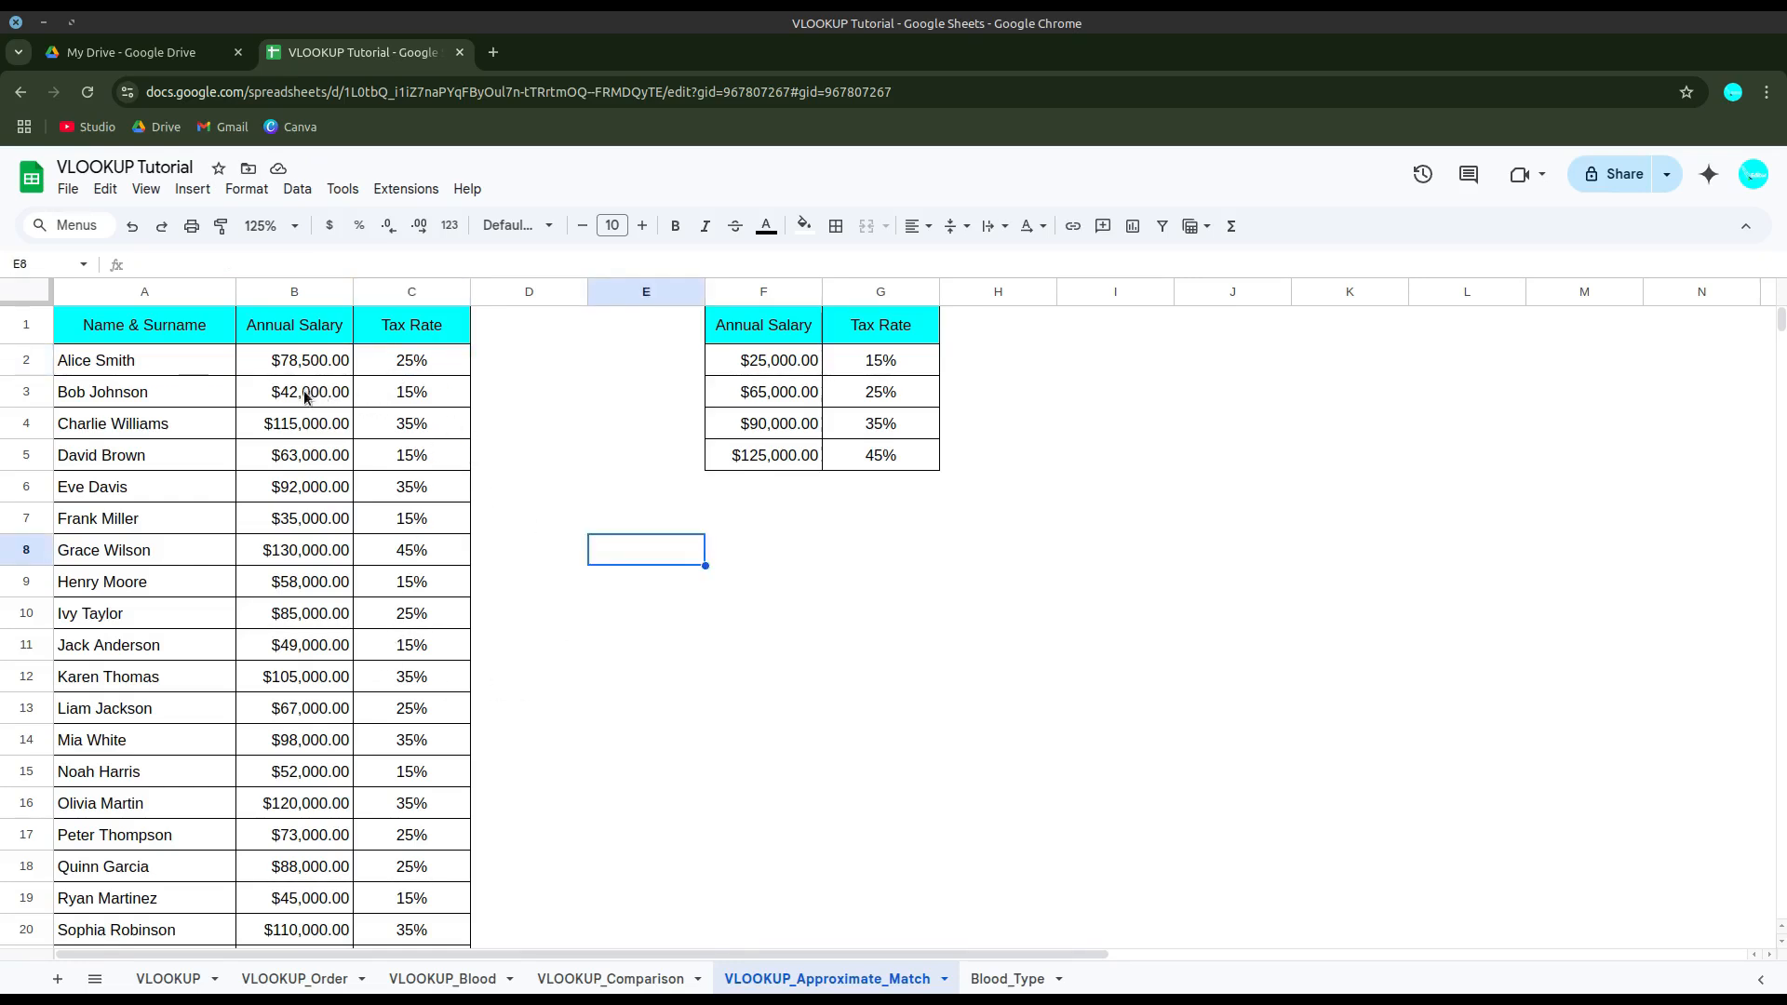